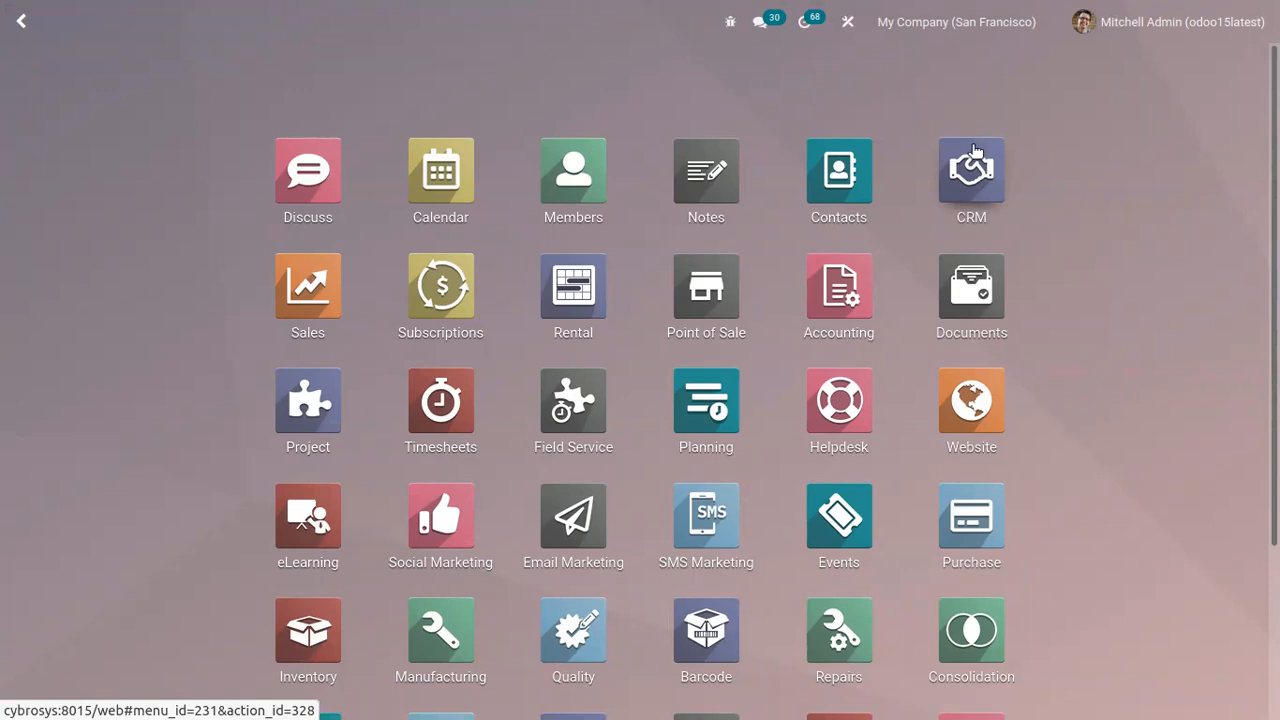
- Open the Accounting app and view the customer Invoices list and the vendor Bills list
{"action": "left_click", "coordinate": [828, 277]}
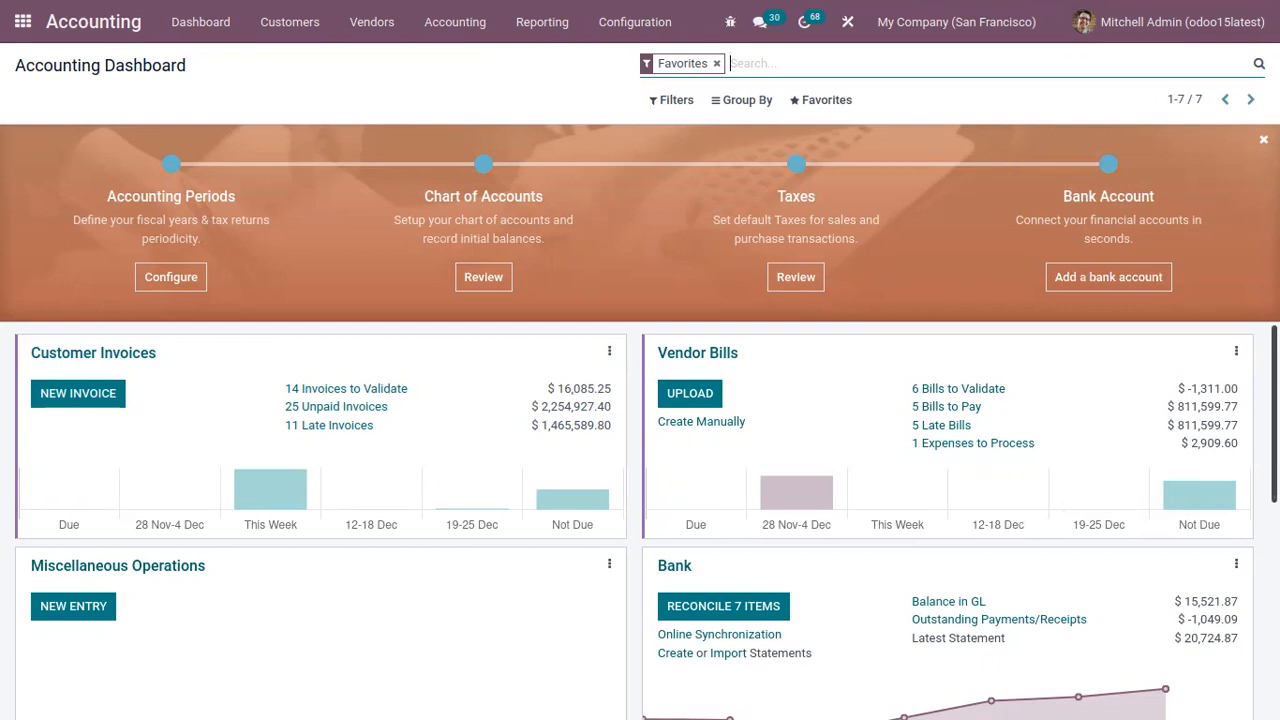
{"action": "scroll", "coordinate": [320, 57], "scroll_direction": "down", "scroll_amount": 1}
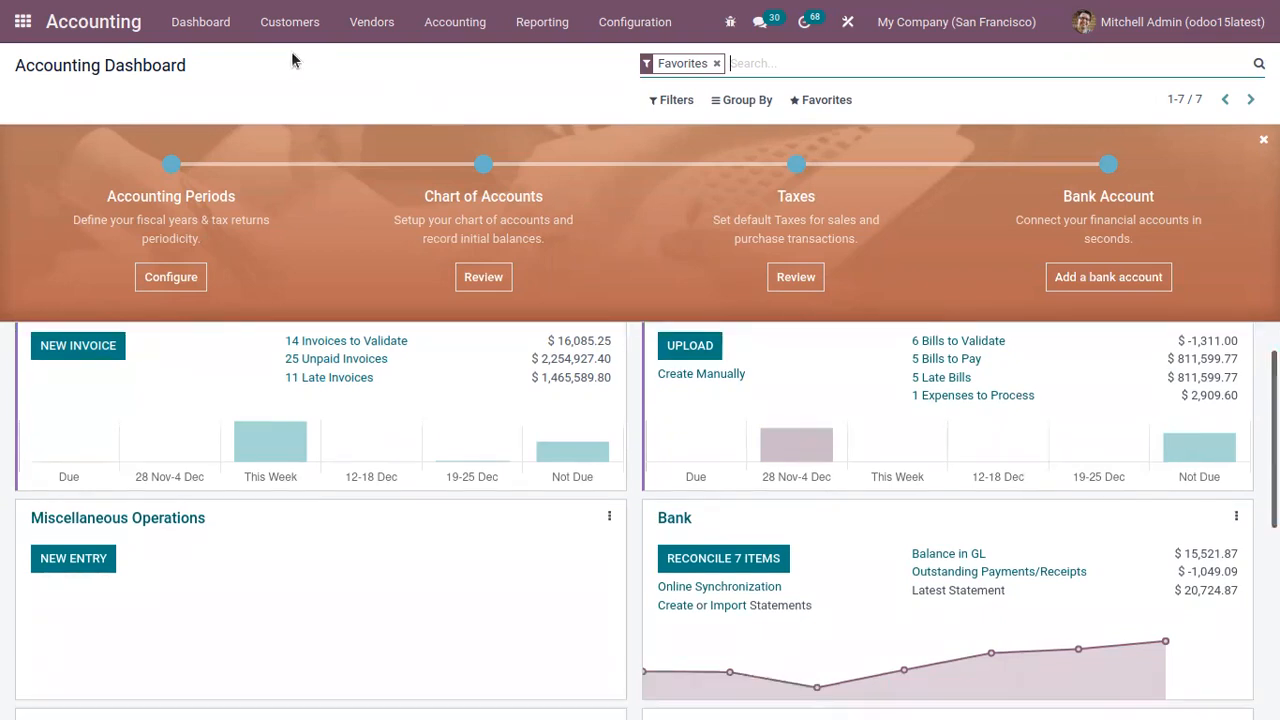
{"action": "left_click", "coordinate": [280, 28]}
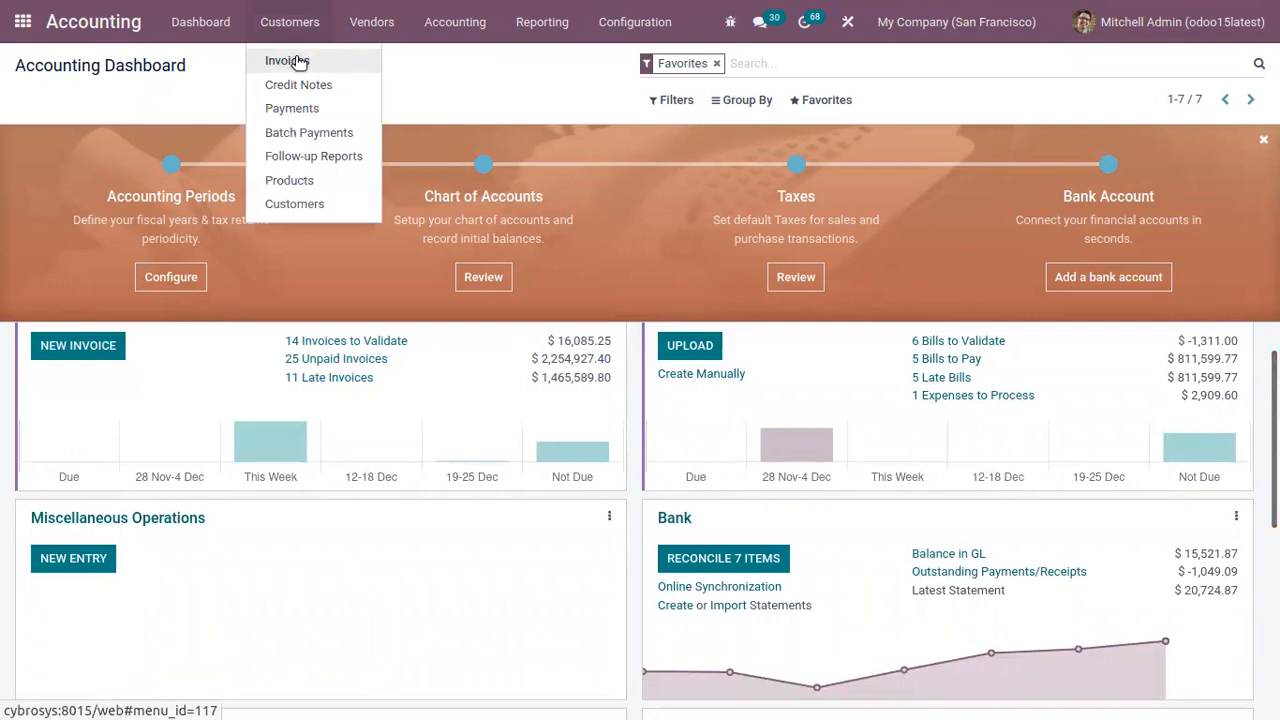
{"action": "left_click", "coordinate": [296, 60]}
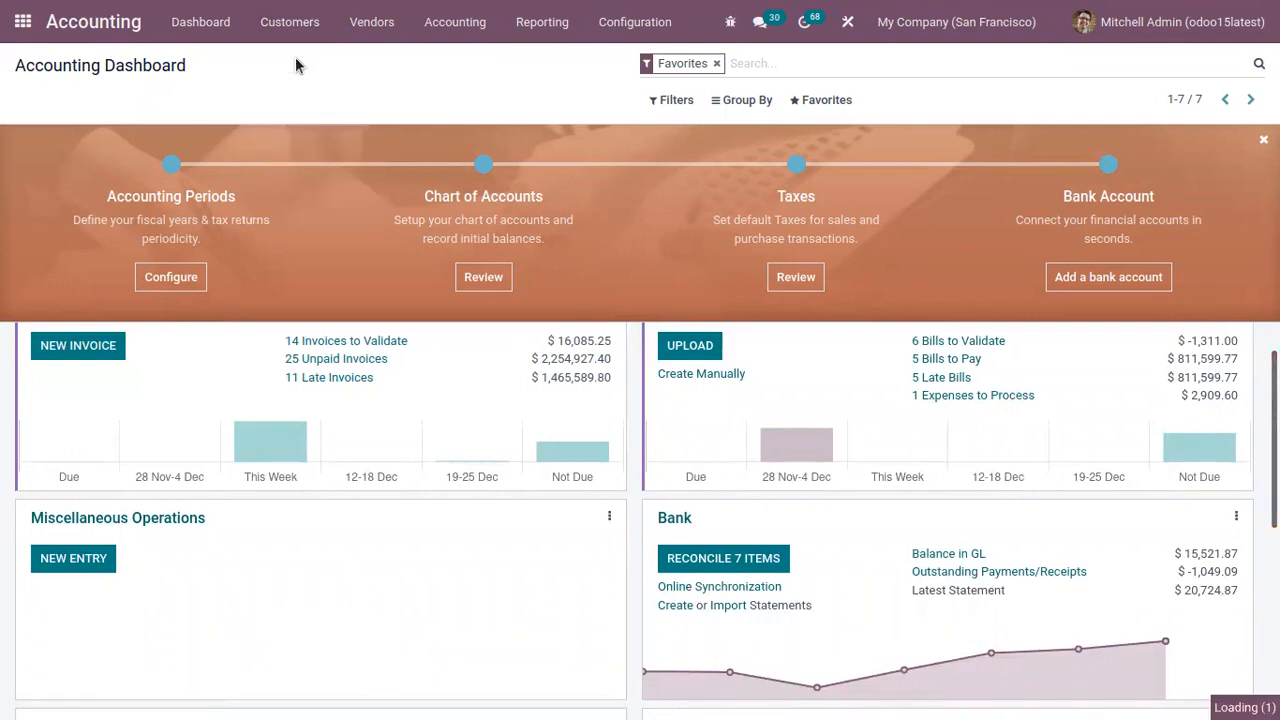
{"action": "left_click", "coordinate": [371, 24]}
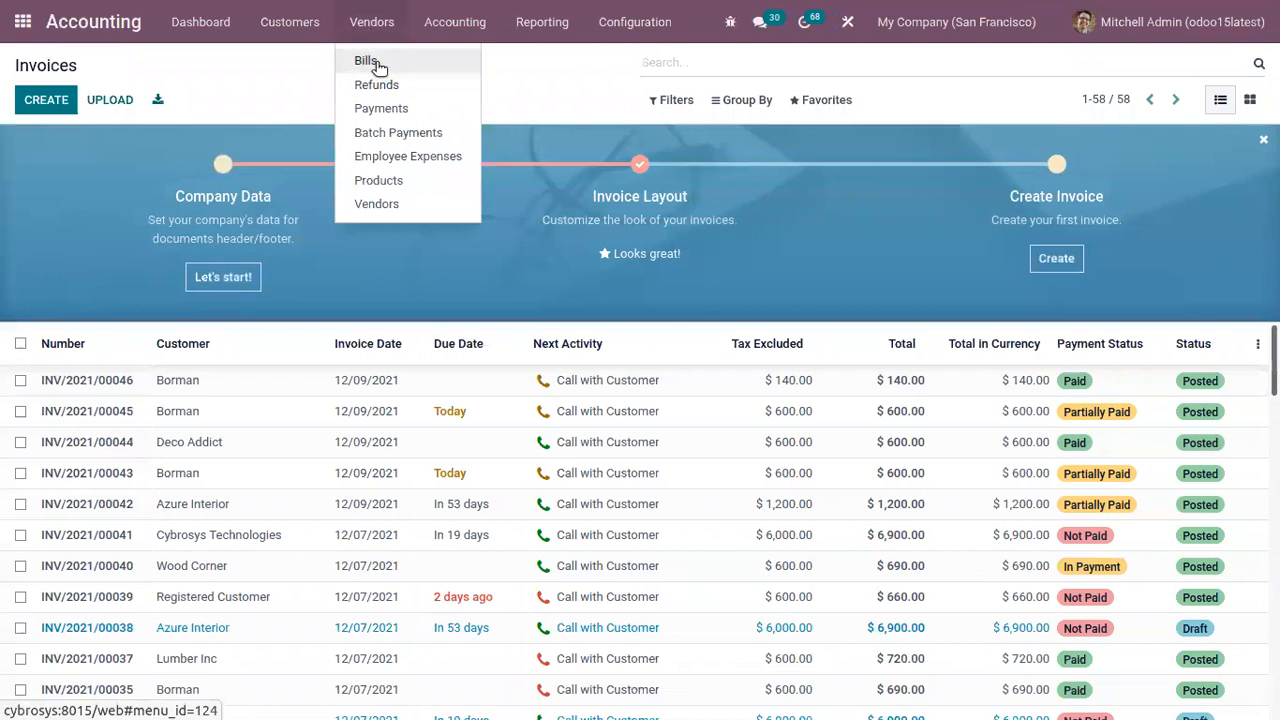
{"action": "left_click", "coordinate": [368, 57]}
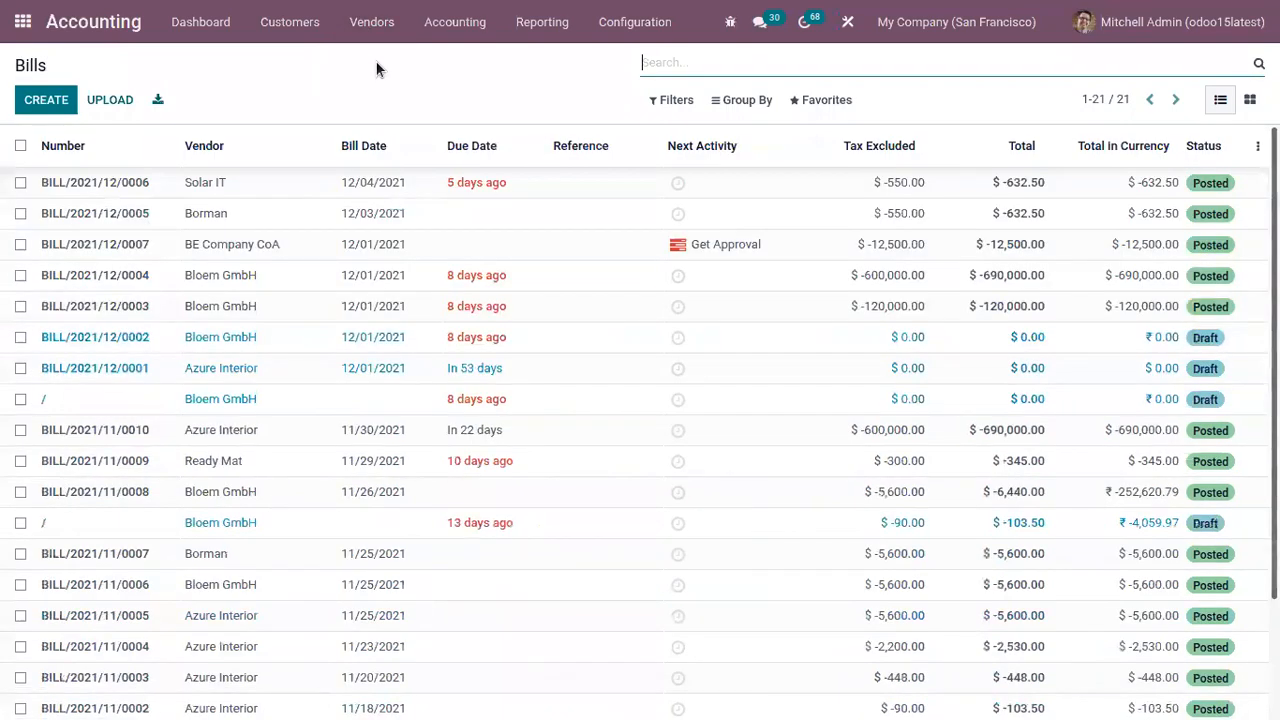
- Reopen the Accounting app from the main app overview and start a new customer invoice
{"action": "left_click", "coordinate": [198, 21]}
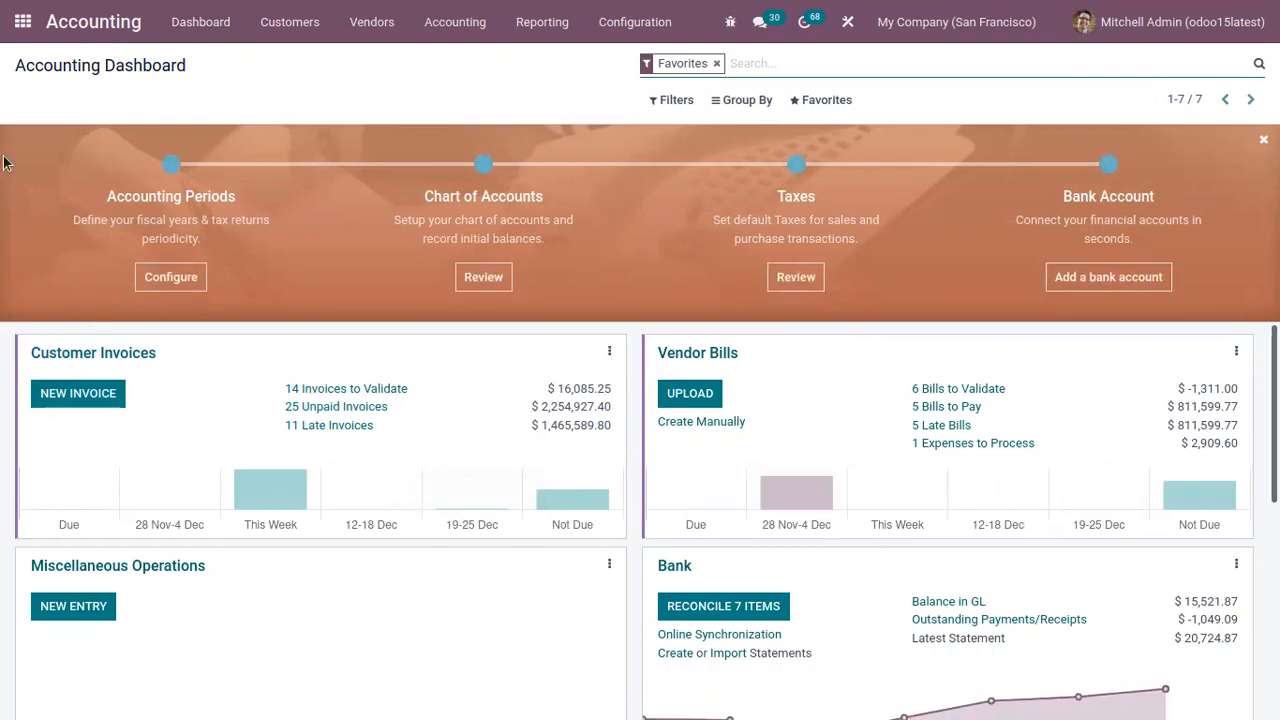
{"action": "left_click", "coordinate": [18, 24]}
{"action": "left_click", "coordinate": [865, 288]}
{"action": "left_click", "coordinate": [289, 22]}
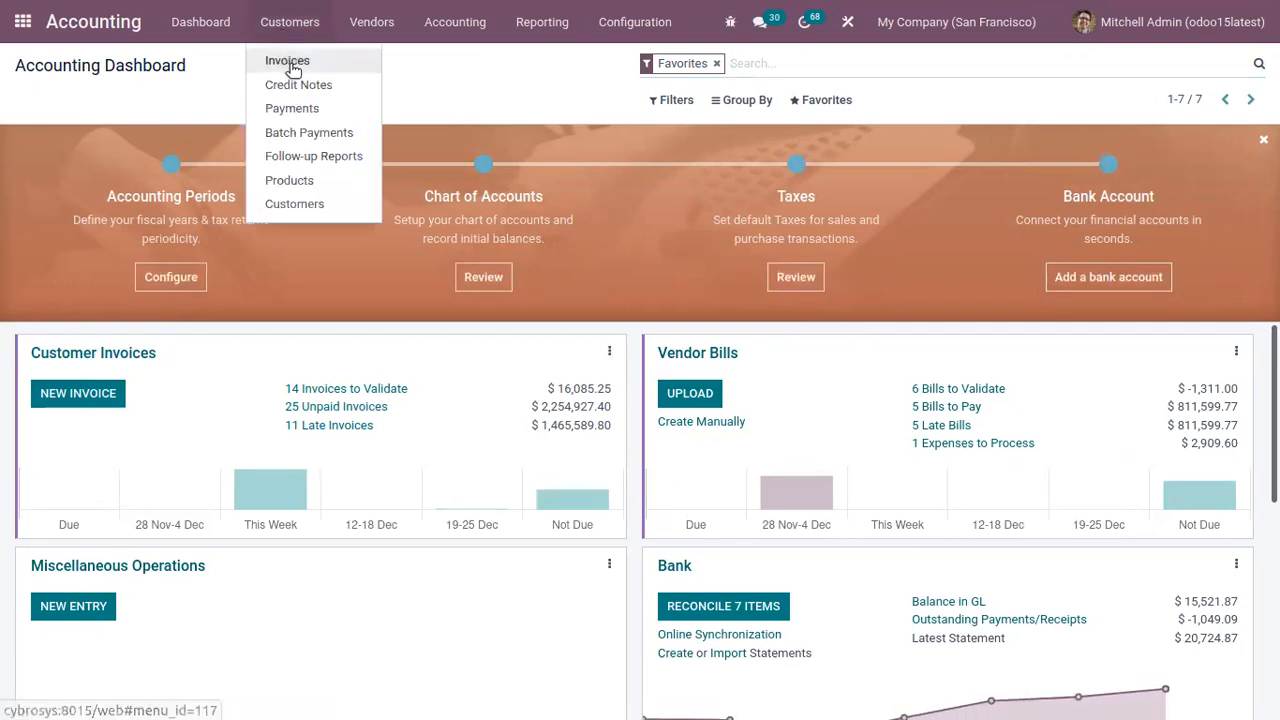
{"action": "left_click", "coordinate": [290, 64]}
{"action": "left_click", "coordinate": [40, 98]}
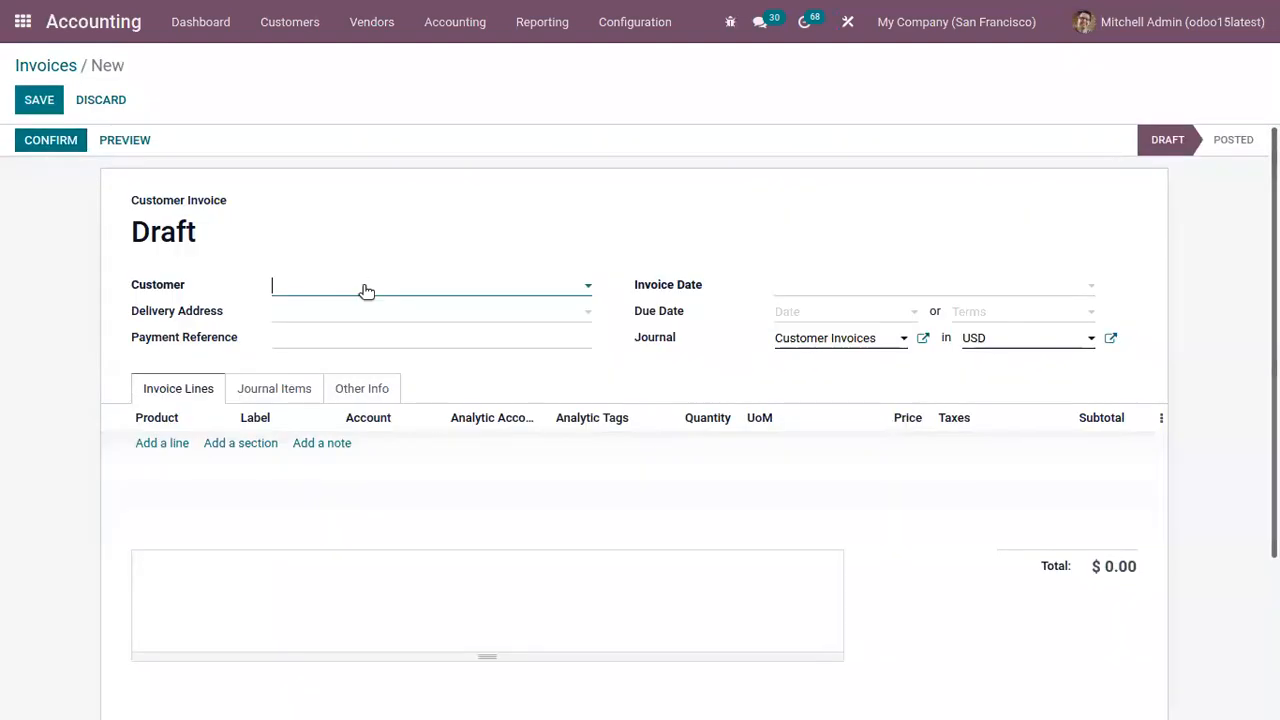
- Set the invoice's customer to Registered Customer and its invoice date to 12/08/2021, keeping the Customer Invoices journal
{"action": "left_click", "coordinate": [366, 290]}
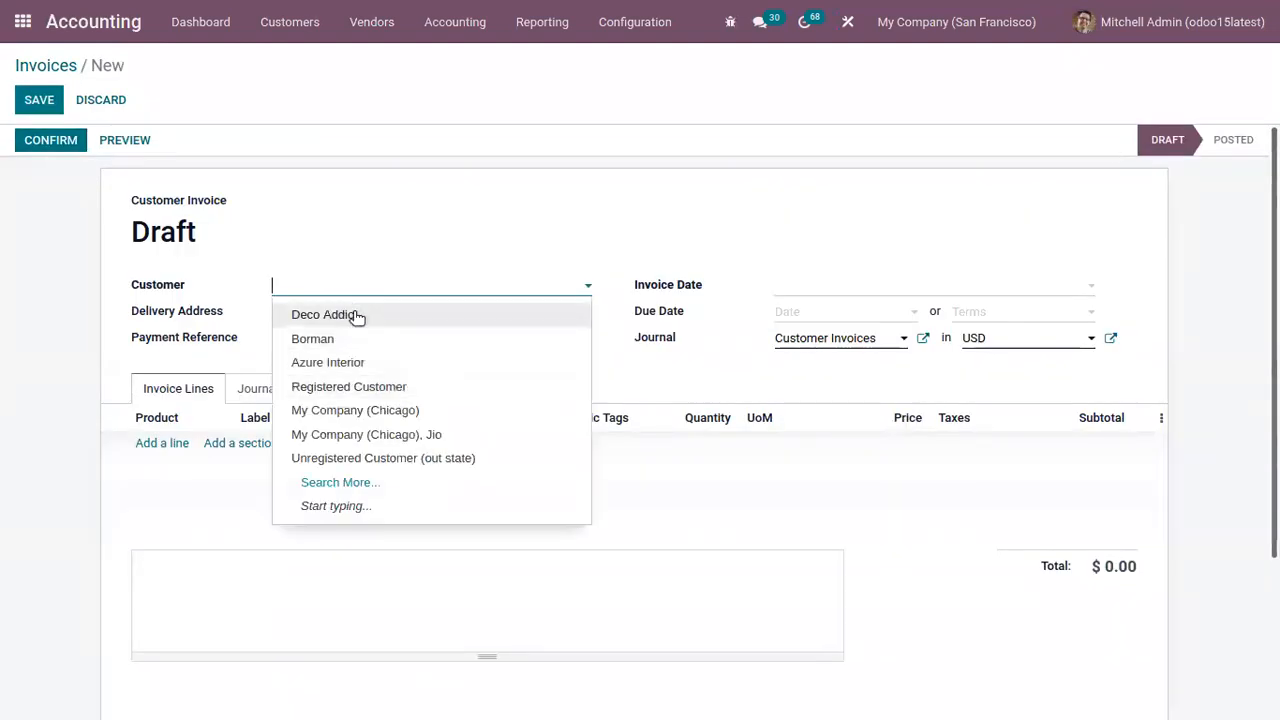
{"action": "left_click", "coordinate": [428, 387]}
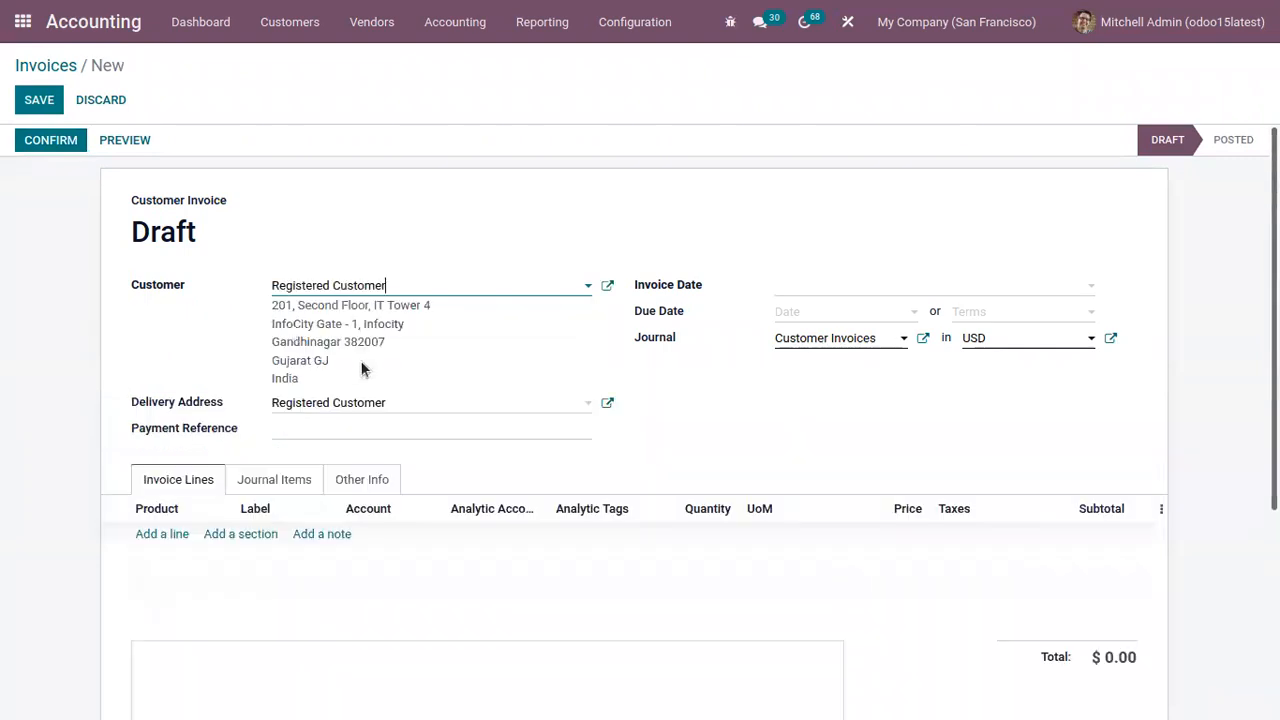
{"action": "left_click", "coordinate": [819, 289]}
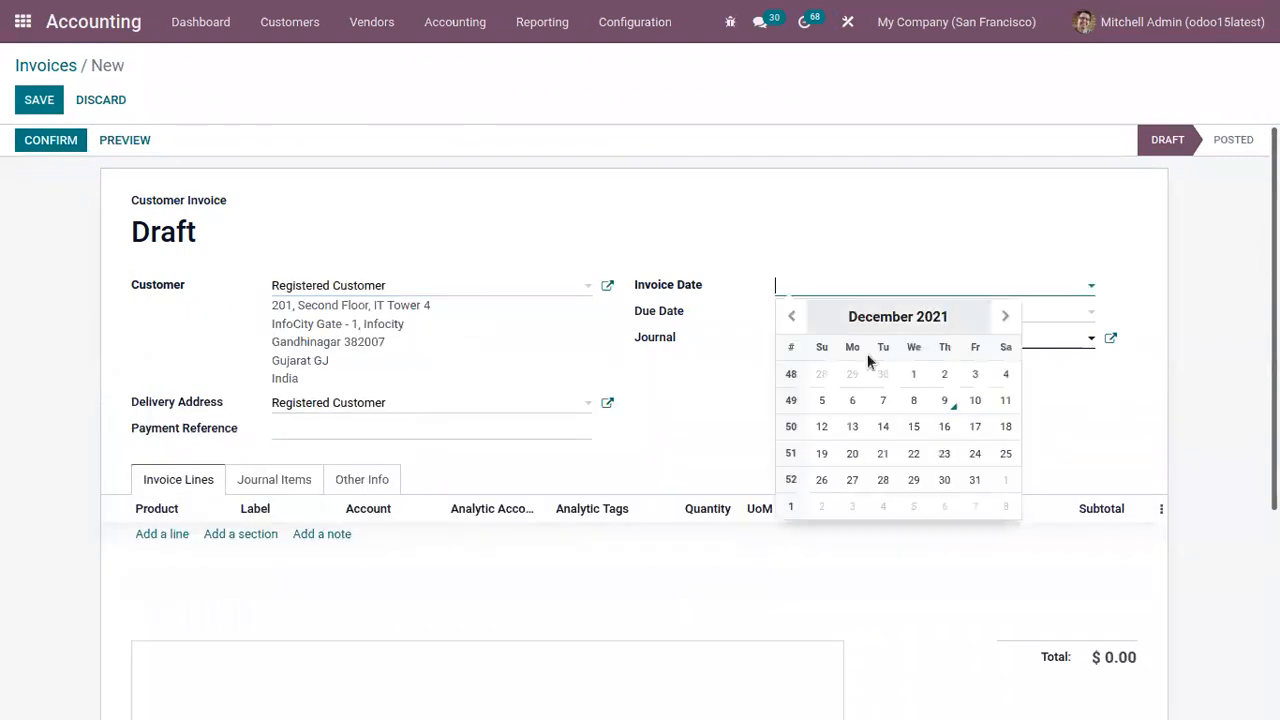
{"action": "left_click", "coordinate": [212, 404]}
{"action": "left_click", "coordinate": [837, 287]}
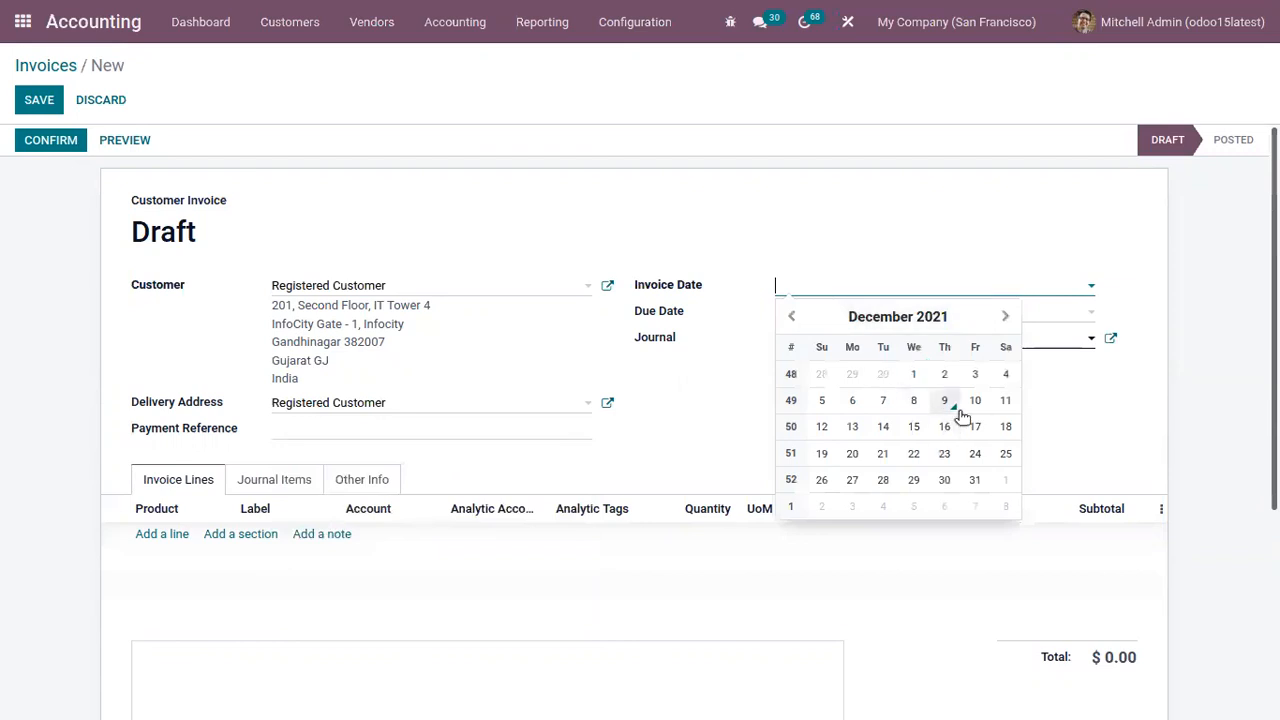
{"action": "left_click", "coordinate": [913, 400]}
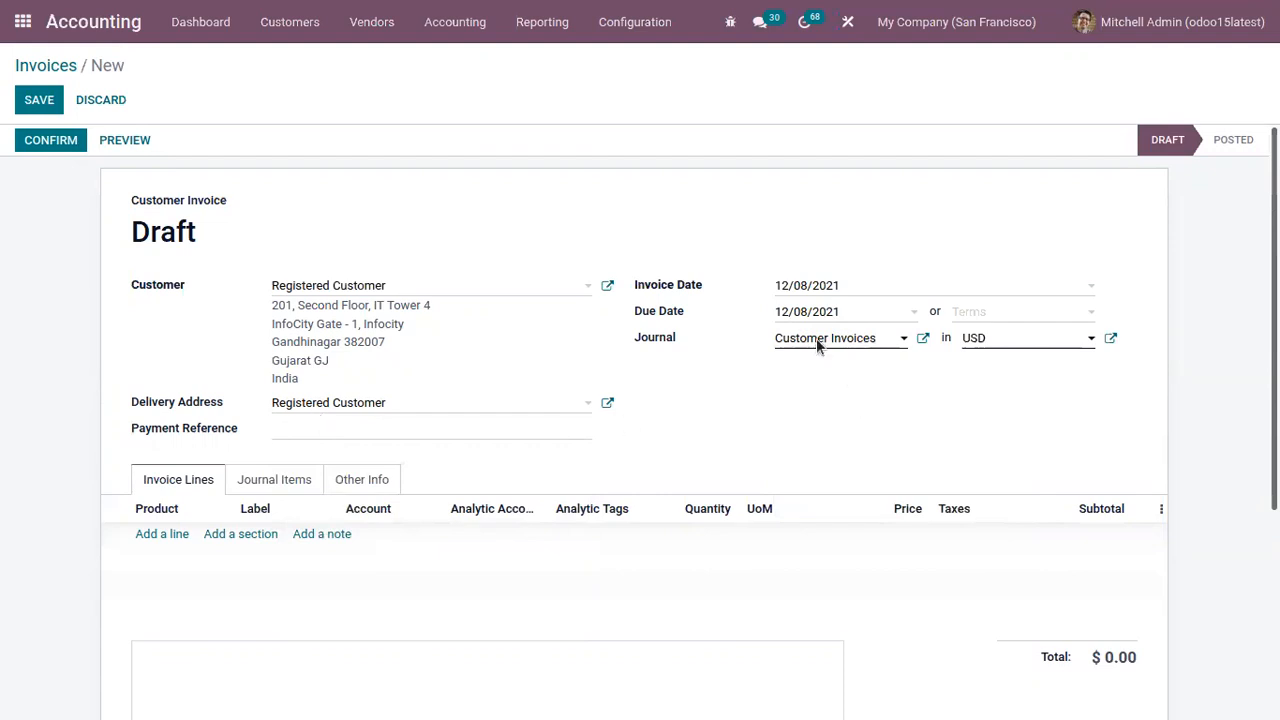
{"action": "left_click", "coordinate": [848, 343]}
{"action": "left_click", "coordinate": [735, 361]}
- Add the product Bag as an invoice line and confirm the invoice
{"action": "left_click", "coordinate": [170, 534]}
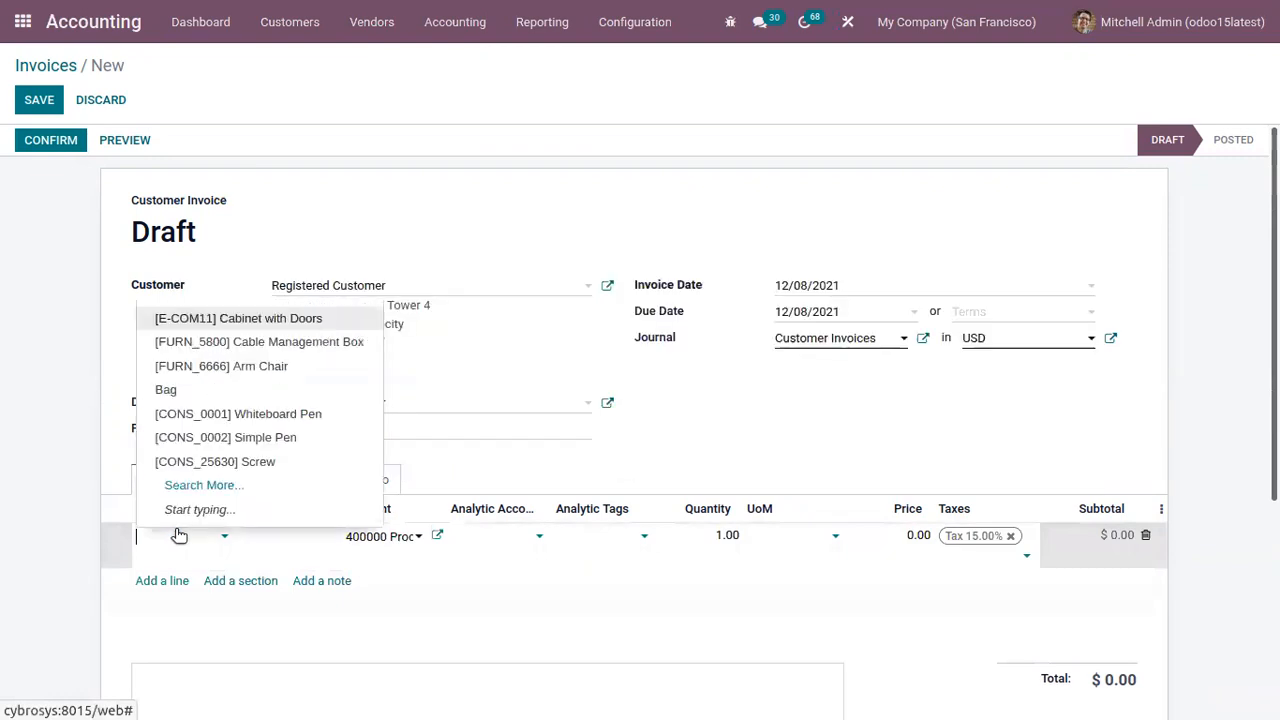
{"action": "left_click", "coordinate": [294, 390]}
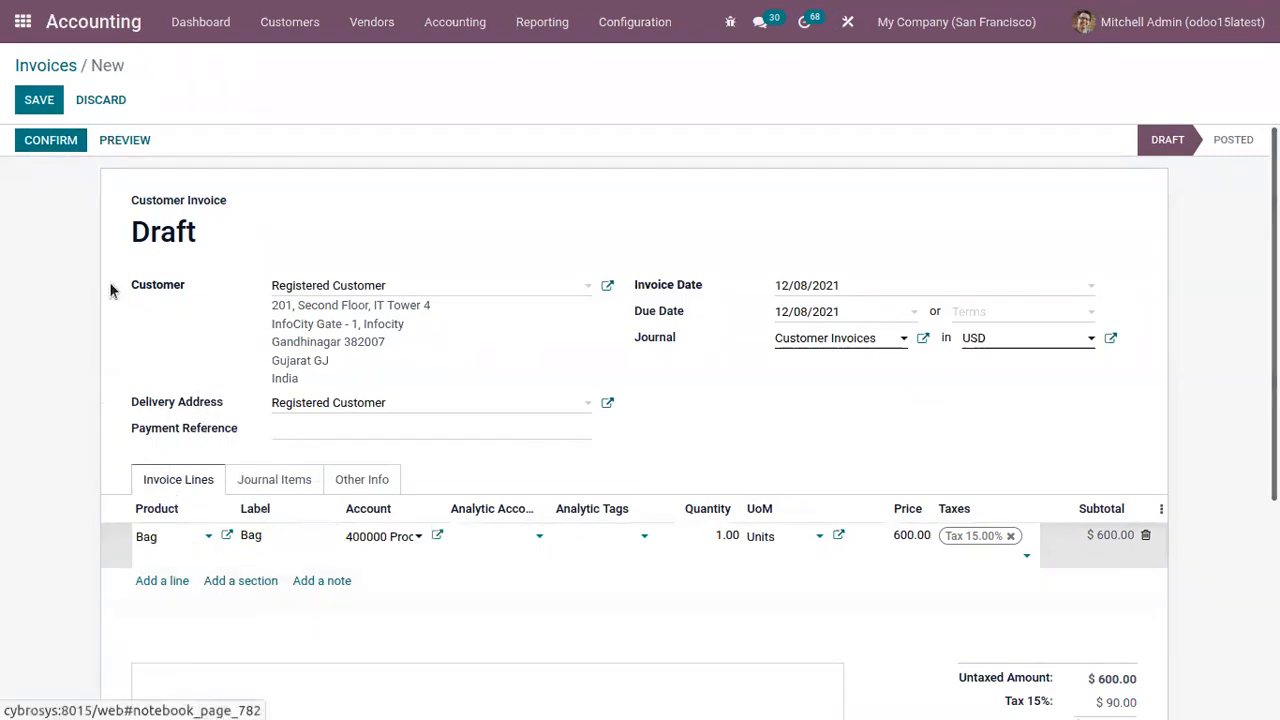
{"action": "left_click", "coordinate": [55, 150]}
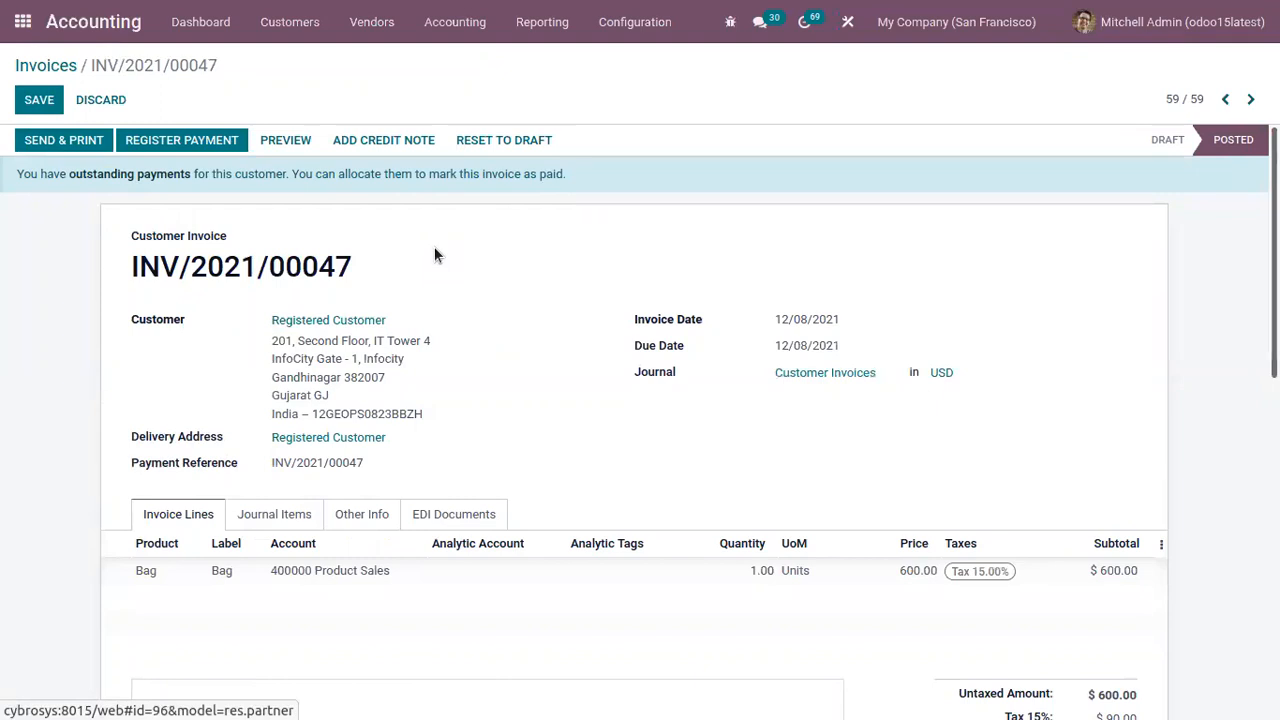
- Review the posted invoice's customer details, line, totals, outstanding credits and activity log
{"action": "scroll", "coordinate": [434, 248], "scroll_direction": "down", "scroll_amount": 3}
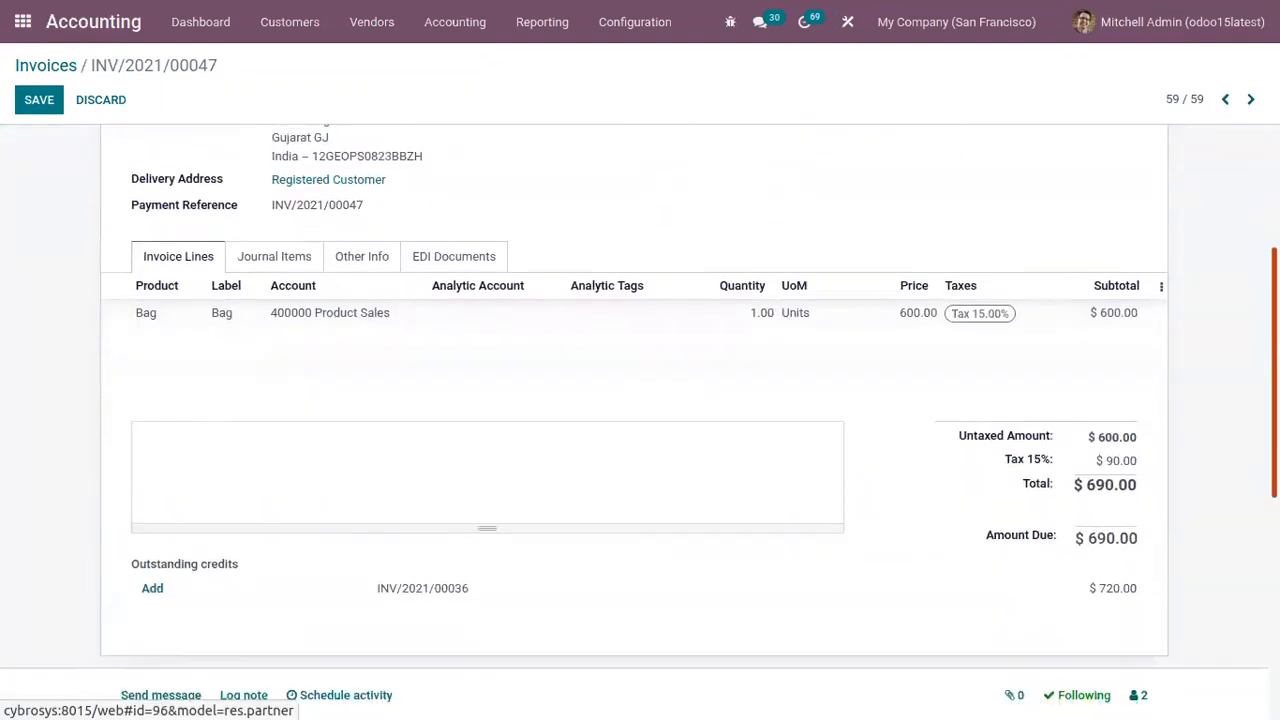
{"action": "scroll", "coordinate": [434, 248], "scroll_direction": "up", "scroll_amount": 4}
{"action": "scroll", "coordinate": [434, 248], "scroll_direction": "down", "scroll_amount": 7}
{"action": "scroll", "coordinate": [434, 248], "scroll_direction": "up", "scroll_amount": 1}
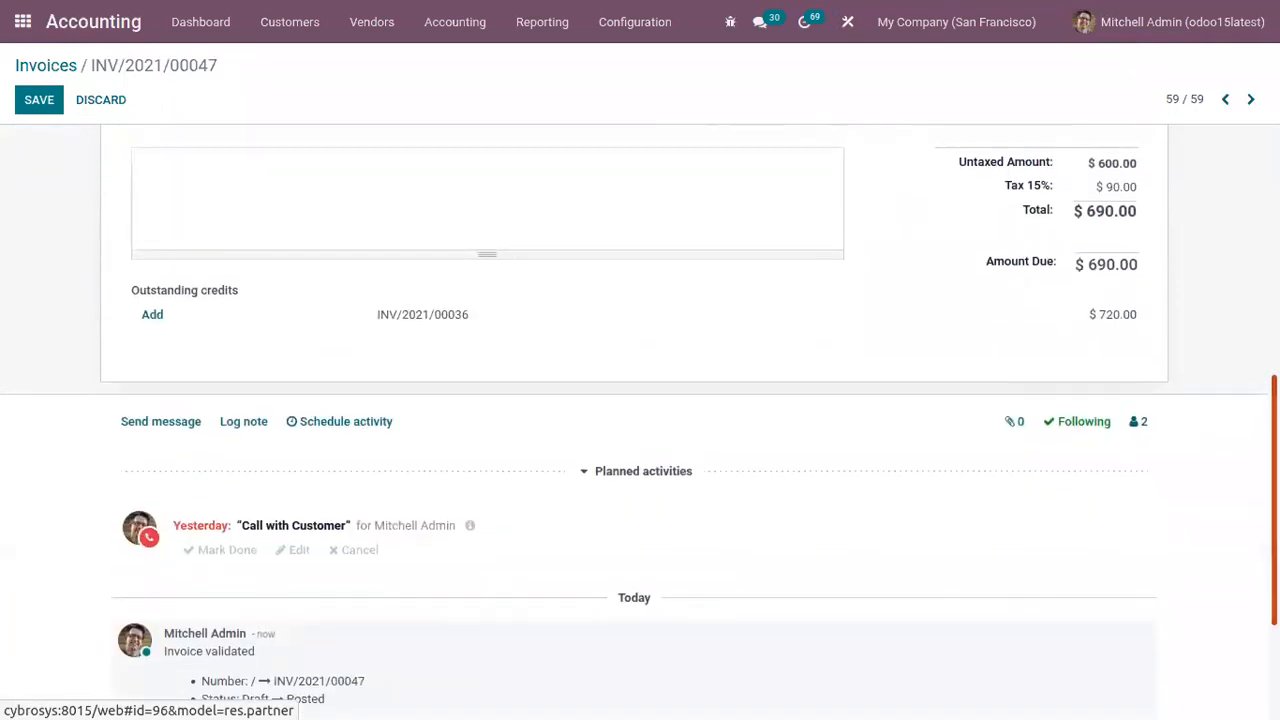
{"action": "scroll", "coordinate": [1100, 309], "scroll_direction": "up", "scroll_amount": 7}
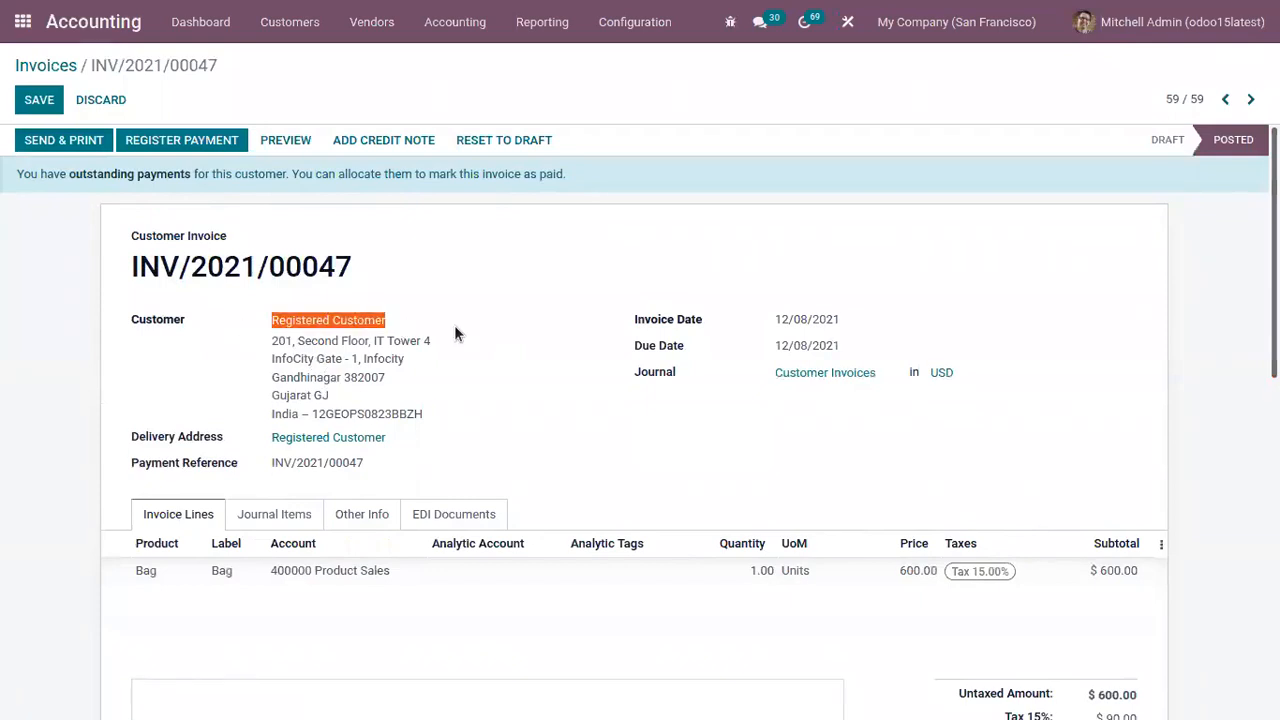
{"action": "left_click", "coordinate": [477, 313]}
{"action": "left_click_drag", "start_coordinate": [1274, 290], "coordinate": [1274, 599]}
{"action": "scroll", "coordinate": [523, 400], "scroll_direction": "up", "scroll_amount": 10}
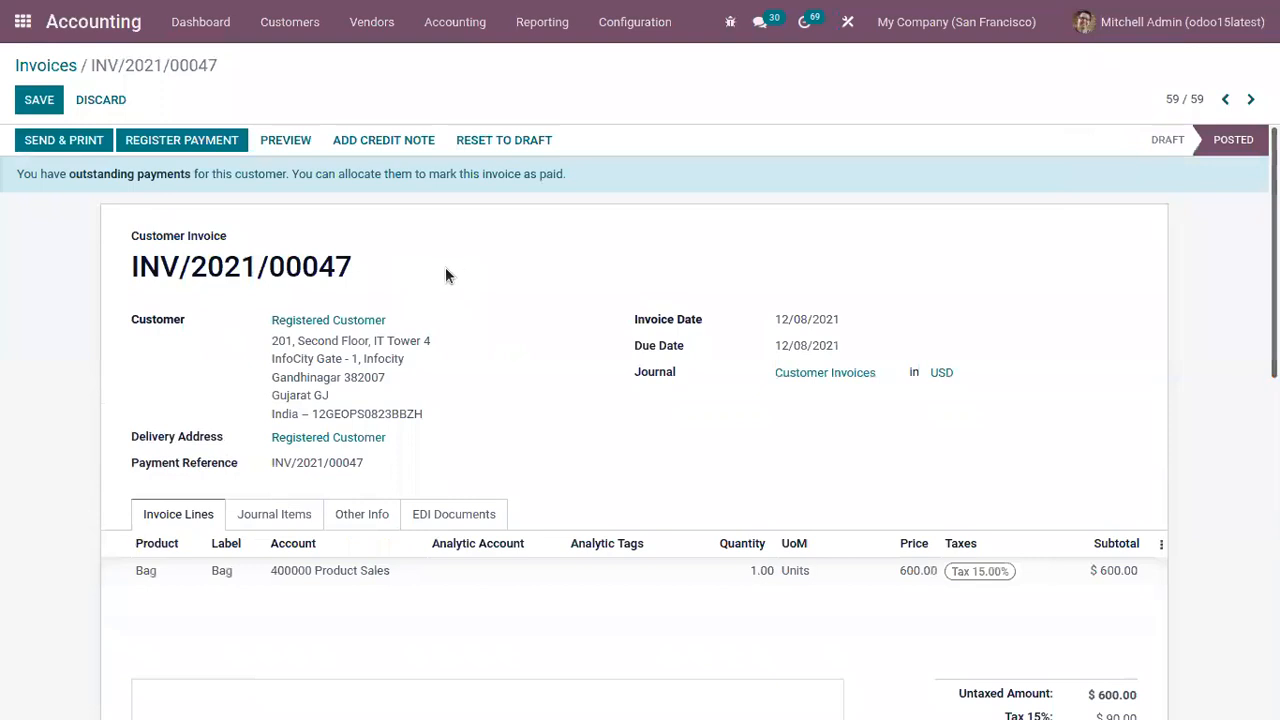
- Register the invoice's full payment through the Bank journal with the Manual payment method in USD
{"action": "left_click", "coordinate": [179, 140]}
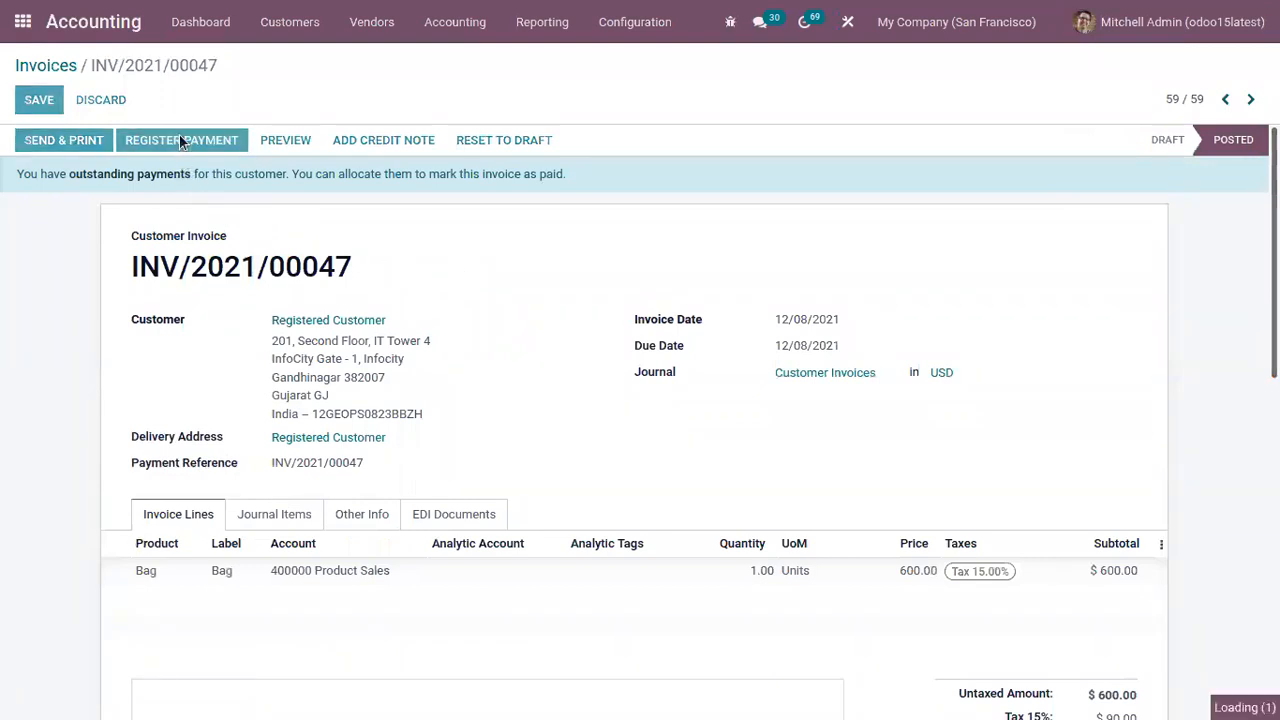
{"action": "left_click", "coordinate": [396, 106]}
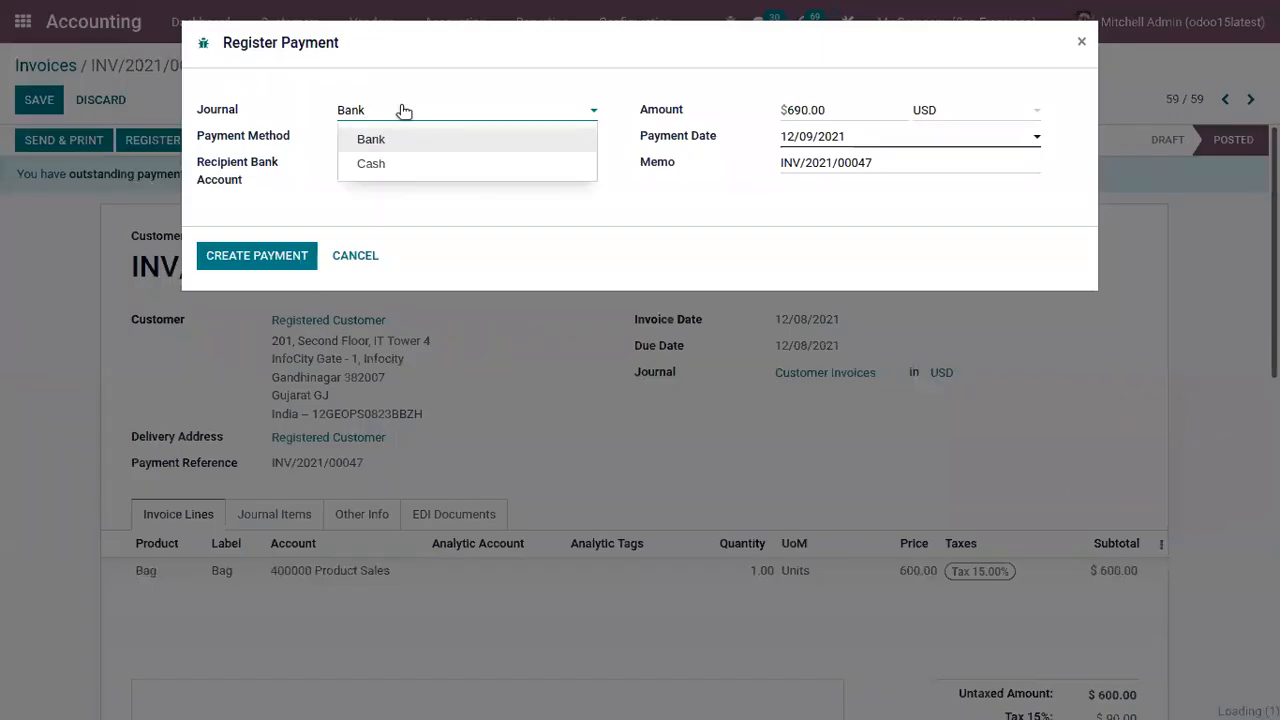
{"action": "left_click", "coordinate": [422, 212]}
{"action": "left_click", "coordinate": [367, 145]}
{"action": "left_click", "coordinate": [745, 190]}
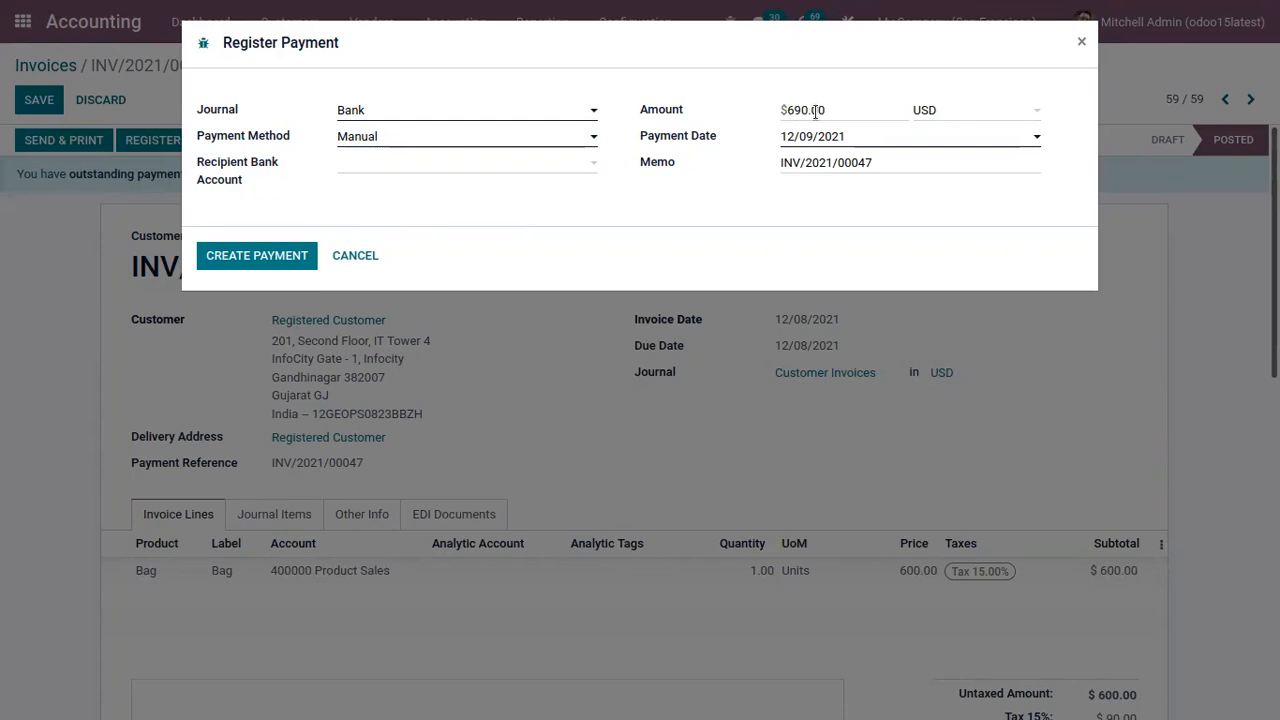
{"action": "left_click", "coordinate": [926, 110]}
{"action": "left_click", "coordinate": [861, 216]}
{"action": "left_click", "coordinate": [251, 256]}
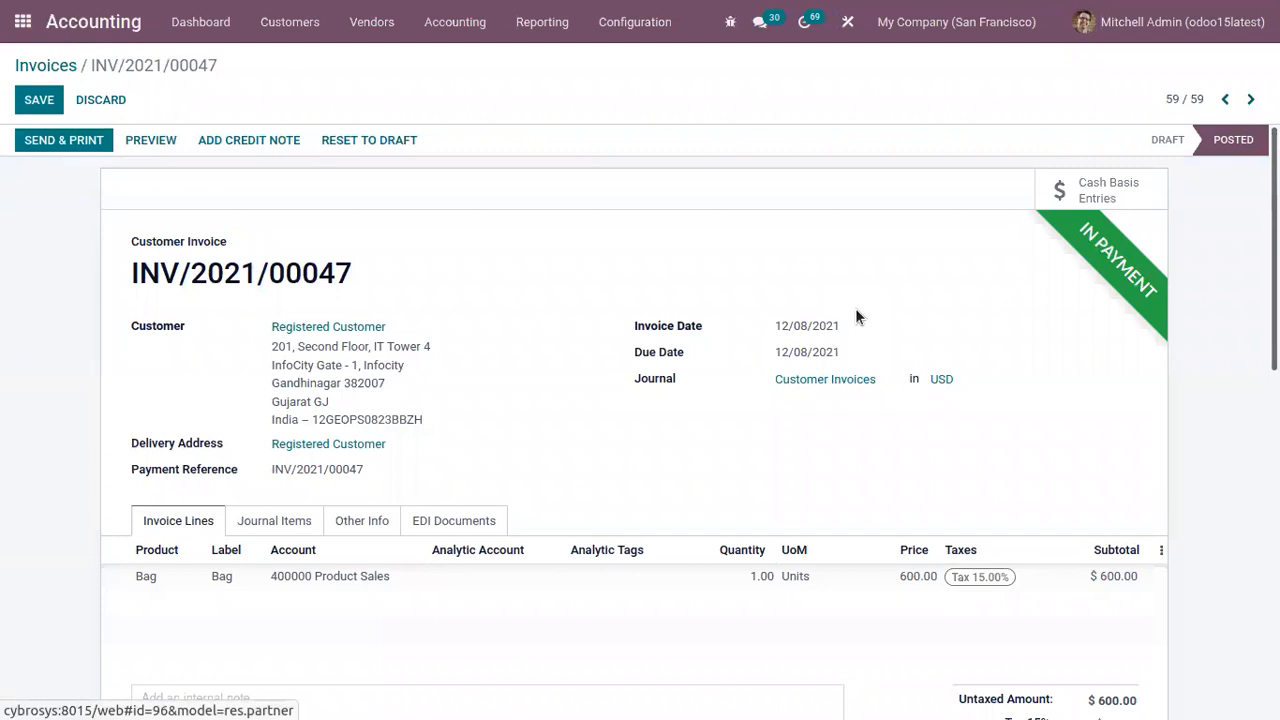
- View the Bank and Cash journal items to examine the entries recorded for the payment
{"action": "mouse_move", "coordinate": [1274, 240]}
{"action": "left_mouse_down"}
{"action": "mouse_move", "coordinate": [1274, 263]}
{"action": "mouse_move", "coordinate": [1274, 238]}
{"action": "left_mouse_up"}
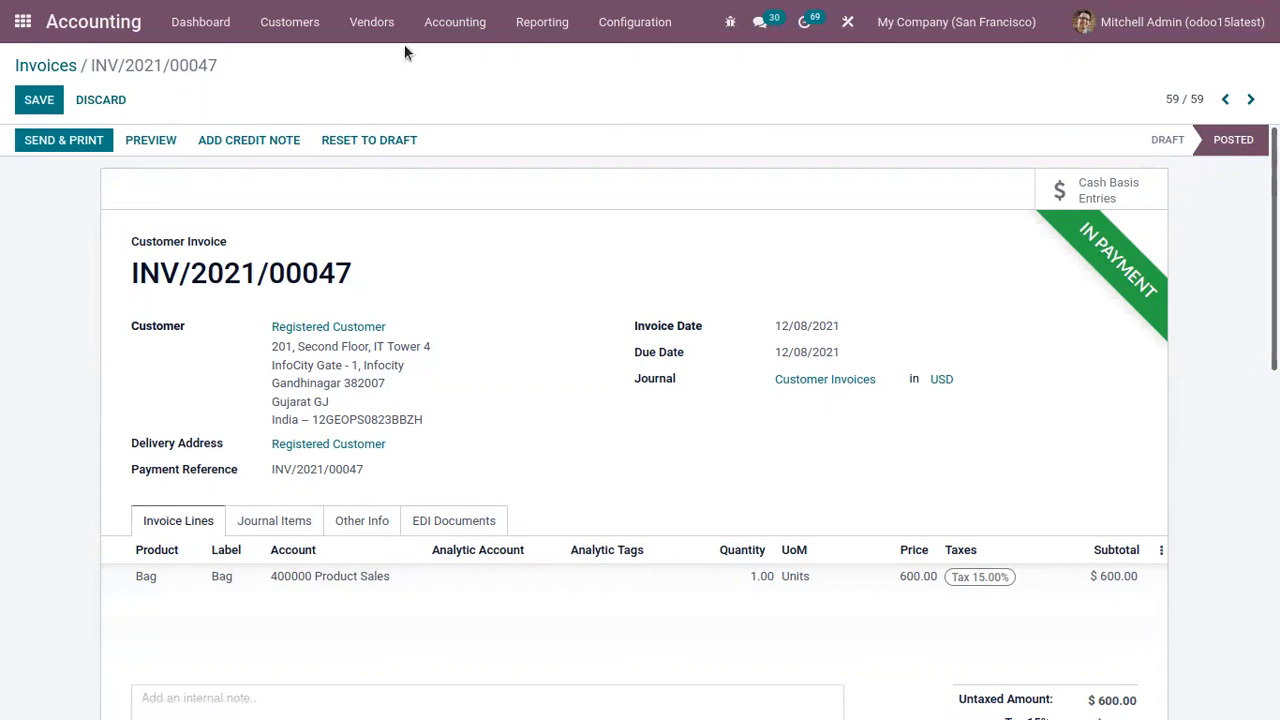
{"action": "left_click", "coordinate": [432, 22]}
{"action": "left_click", "coordinate": [439, 83]}
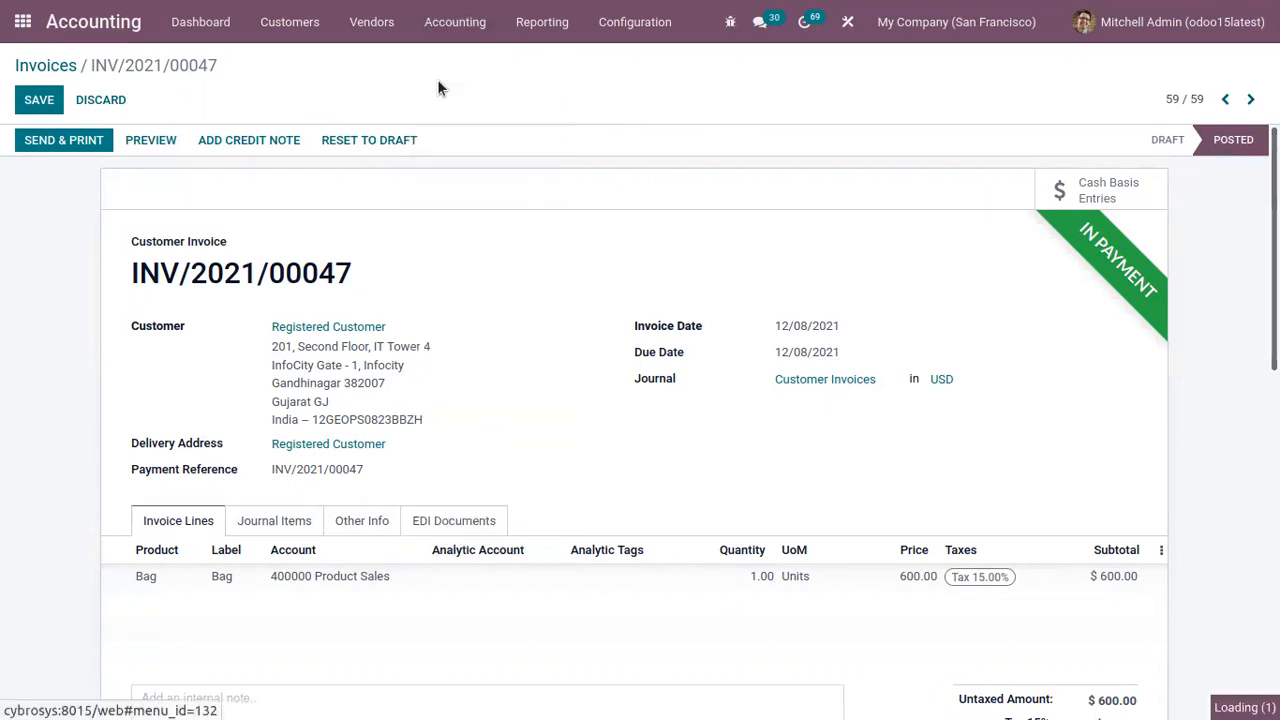
{"action": "left_click", "coordinate": [450, 22]}
{"action": "left_click", "coordinate": [488, 207]}
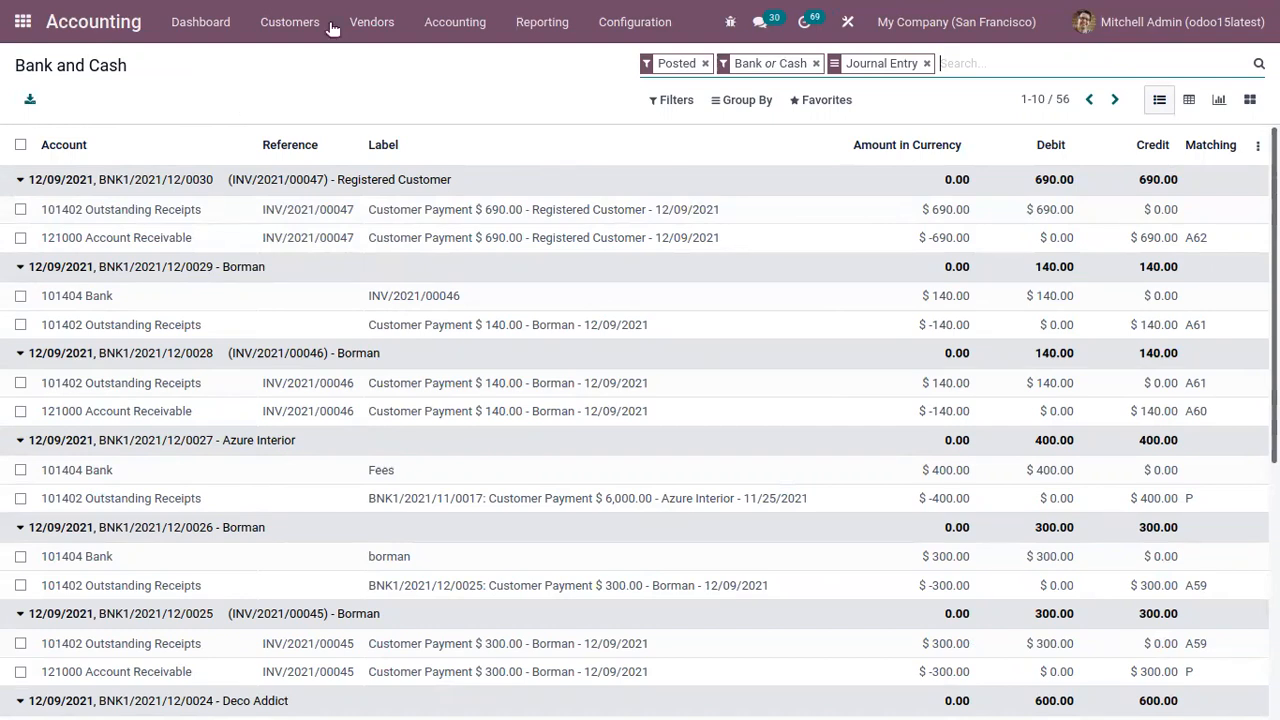
{"action": "left_click", "coordinate": [234, 69]}
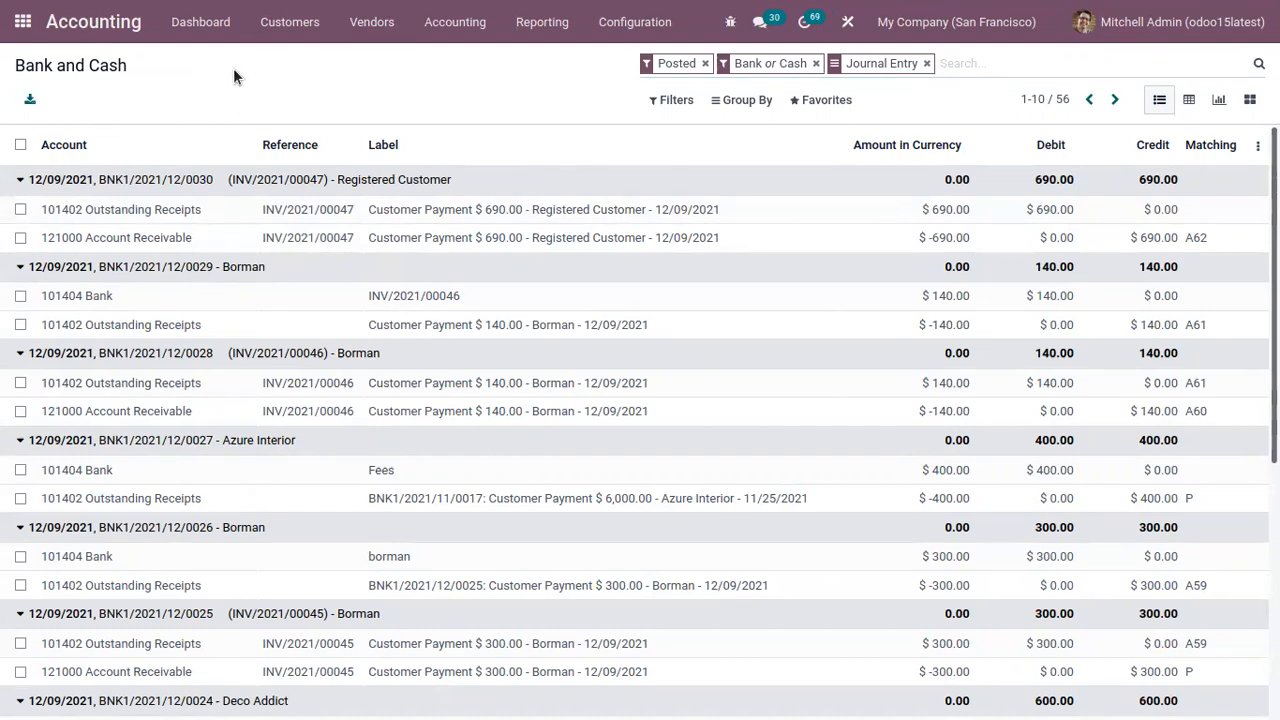
- Create a new statement for the Bank journal from the accounting dashboard with the reference bnk/dec/2021
{"action": "left_click", "coordinate": [200, 23]}
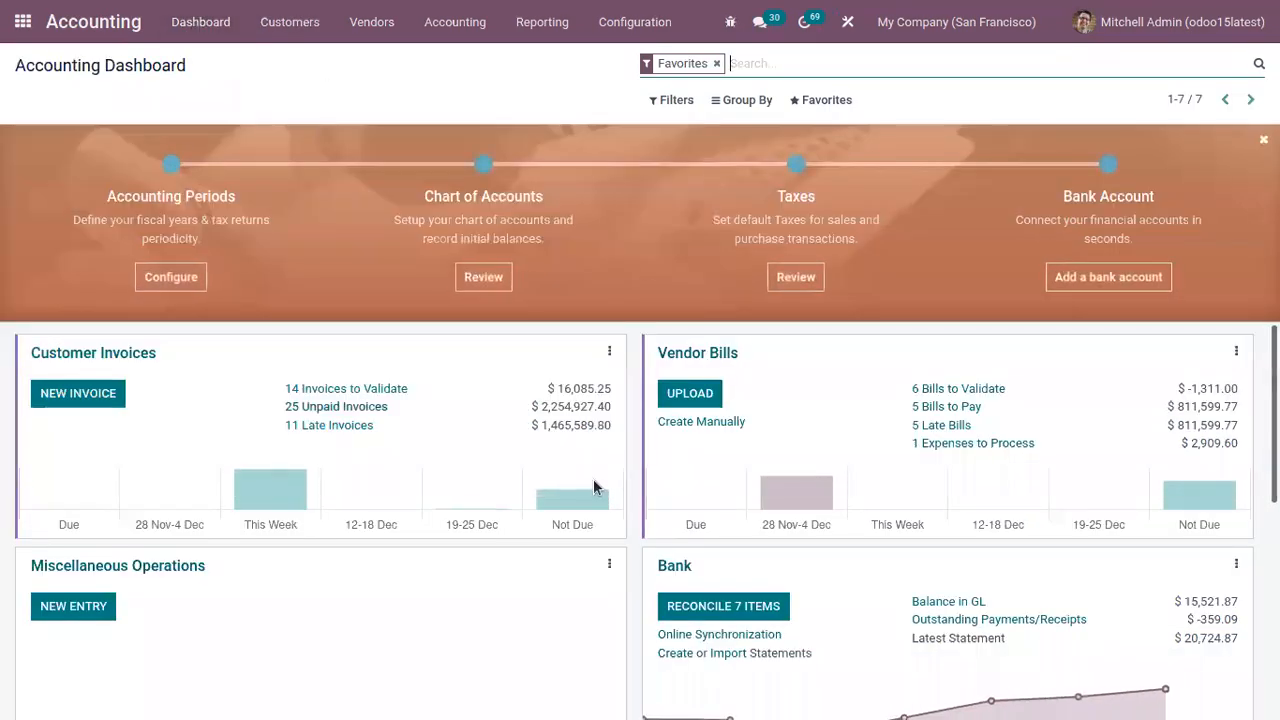
{"action": "left_click_drag", "start_coordinate": [1274, 412], "coordinate": [1274, 451]}
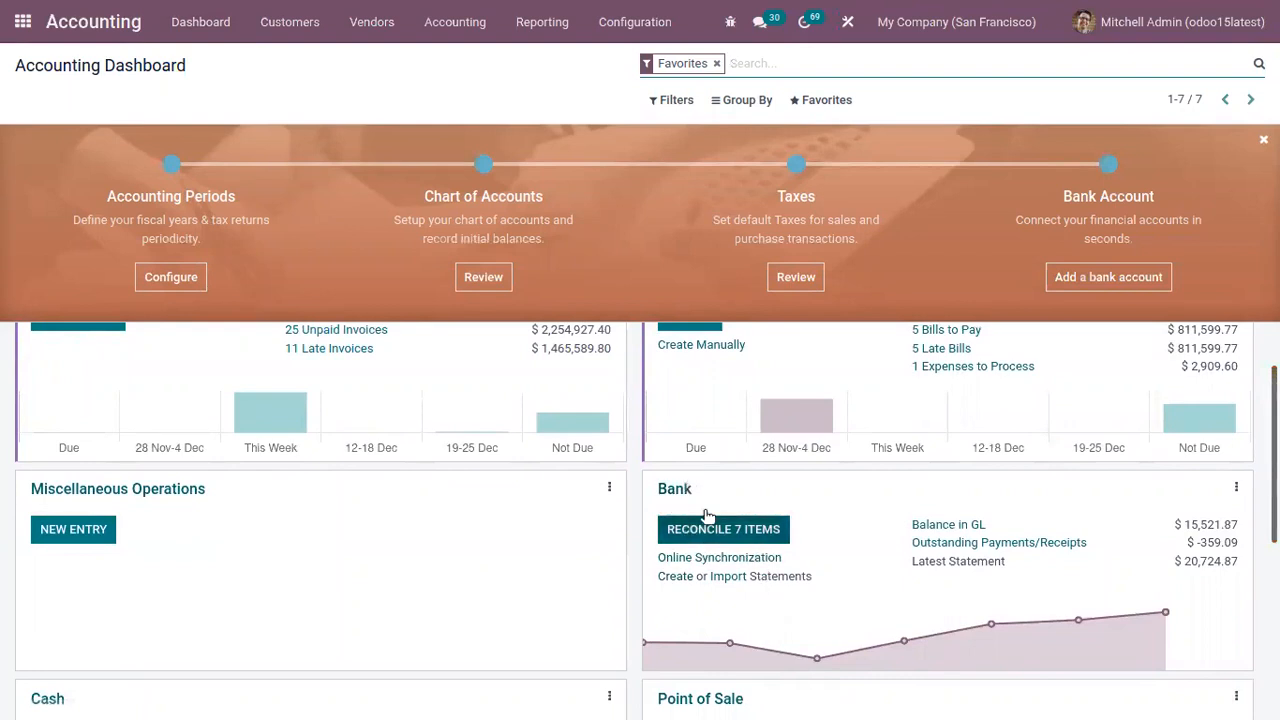
{"action": "left_click", "coordinate": [676, 579]}
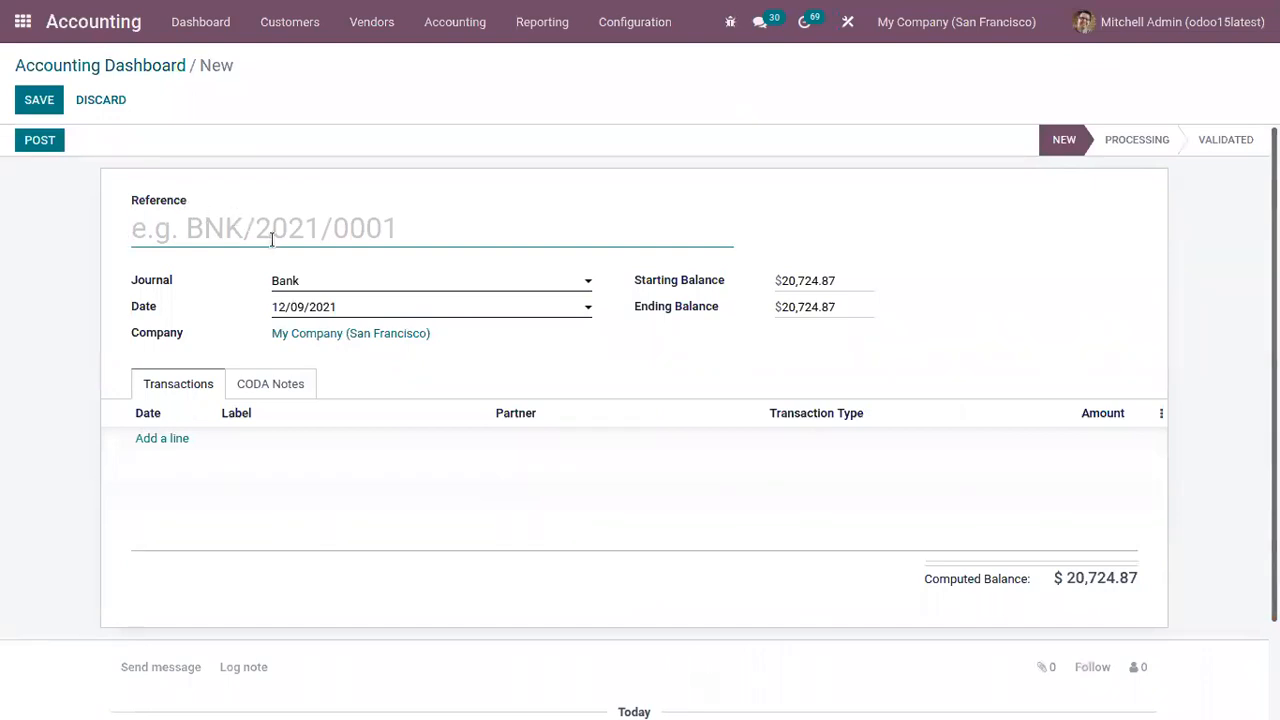
{"action": "type", "text": "bnk/dec/2021"}
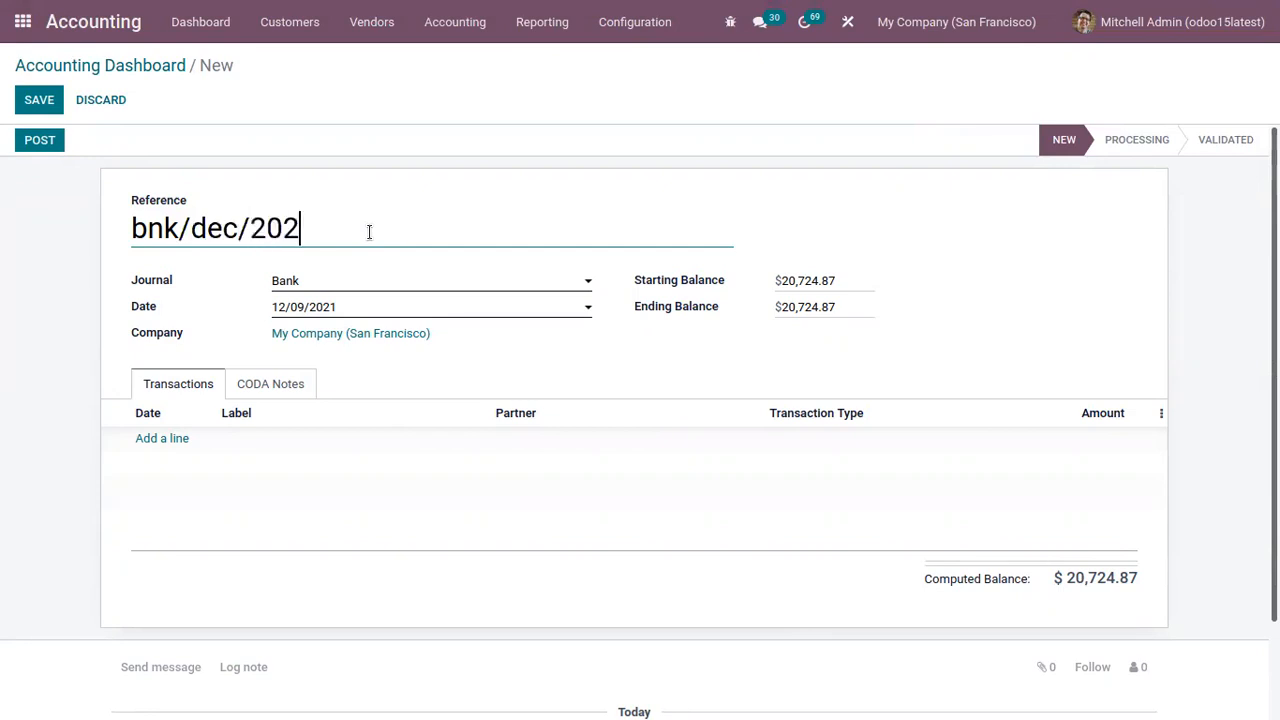
{"action": "left_click", "coordinate": [286, 280]}
{"action": "left_click", "coordinate": [215, 291]}
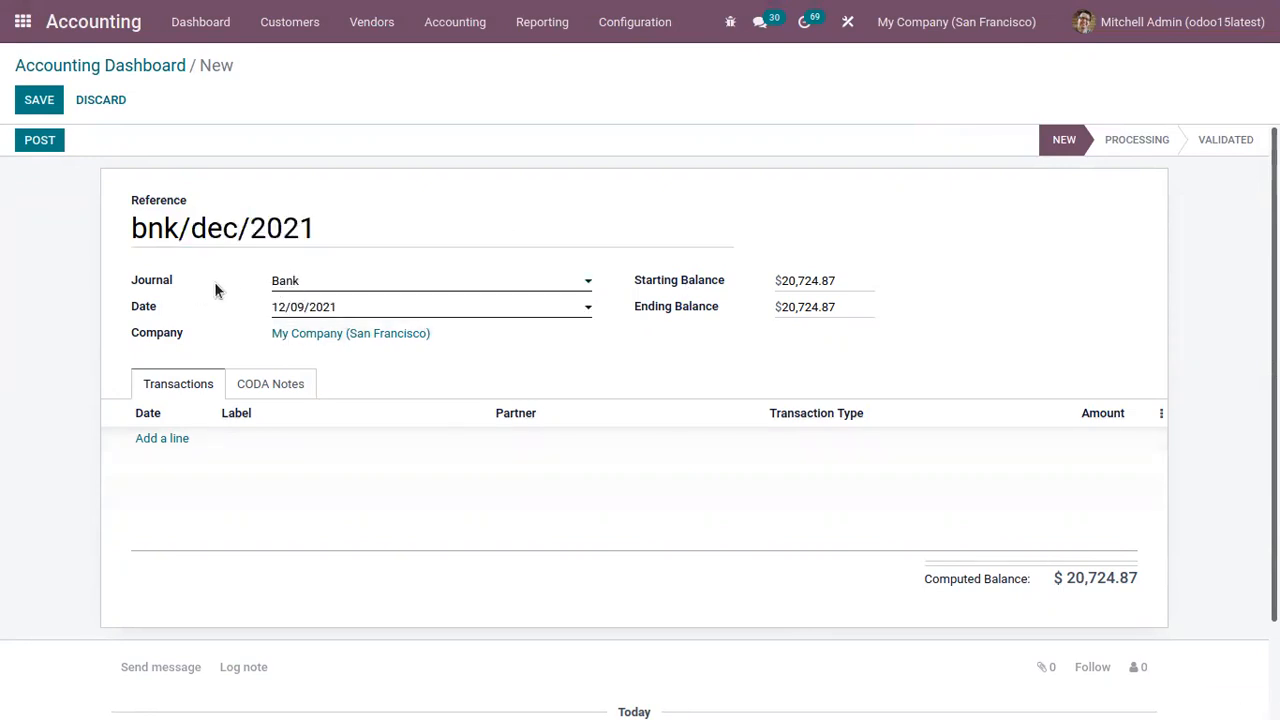
{"action": "left_click", "coordinate": [306, 312]}
{"action": "left_click", "coordinate": [192, 295]}
- Add a transaction line dated 12/09/2021 to the bank statement with the label bnk/bag/dec
{"action": "left_click", "coordinate": [166, 440]}
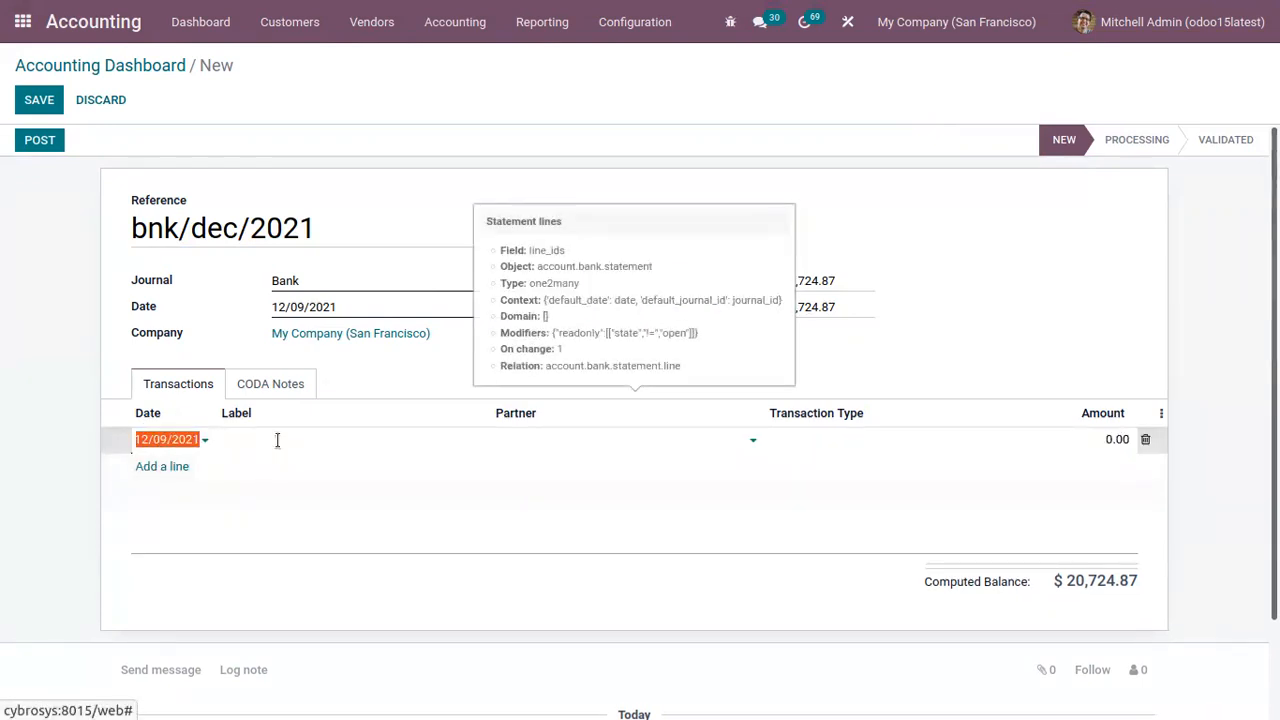
{"action": "left_click", "coordinate": [198, 440]}
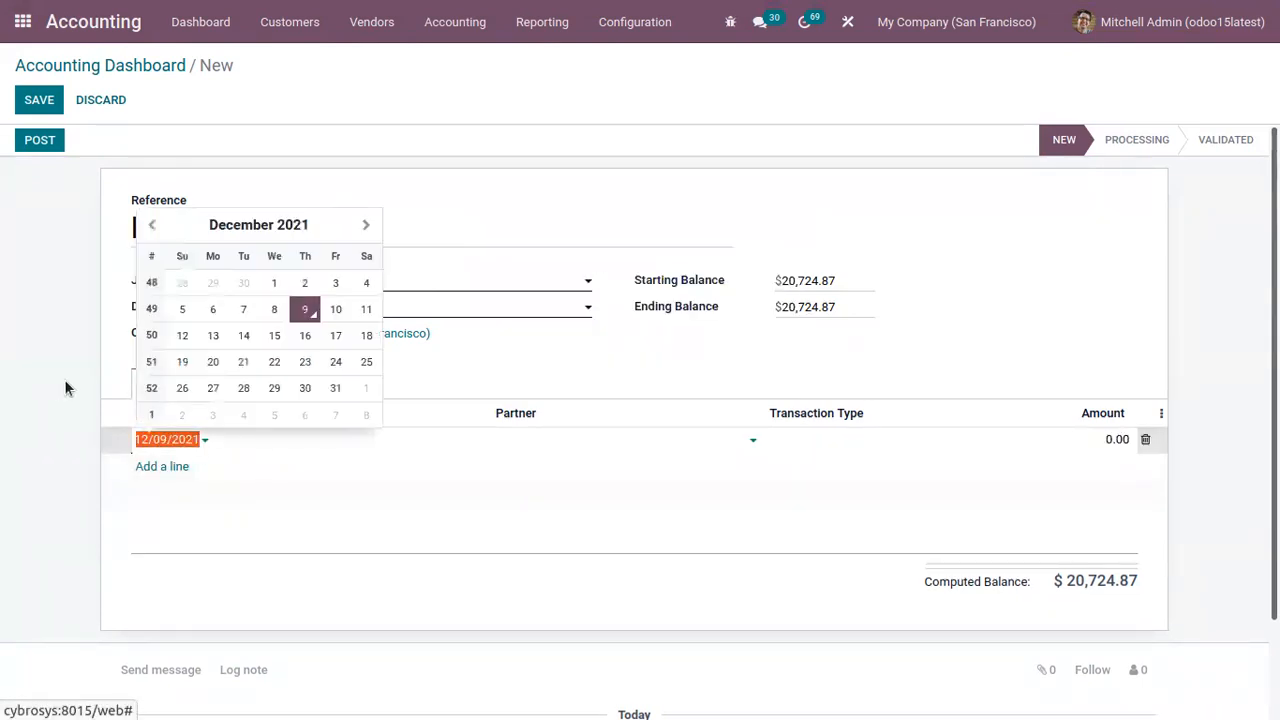
{"action": "left_click", "coordinate": [116, 412]}
{"action": "left_click", "coordinate": [309, 439]}
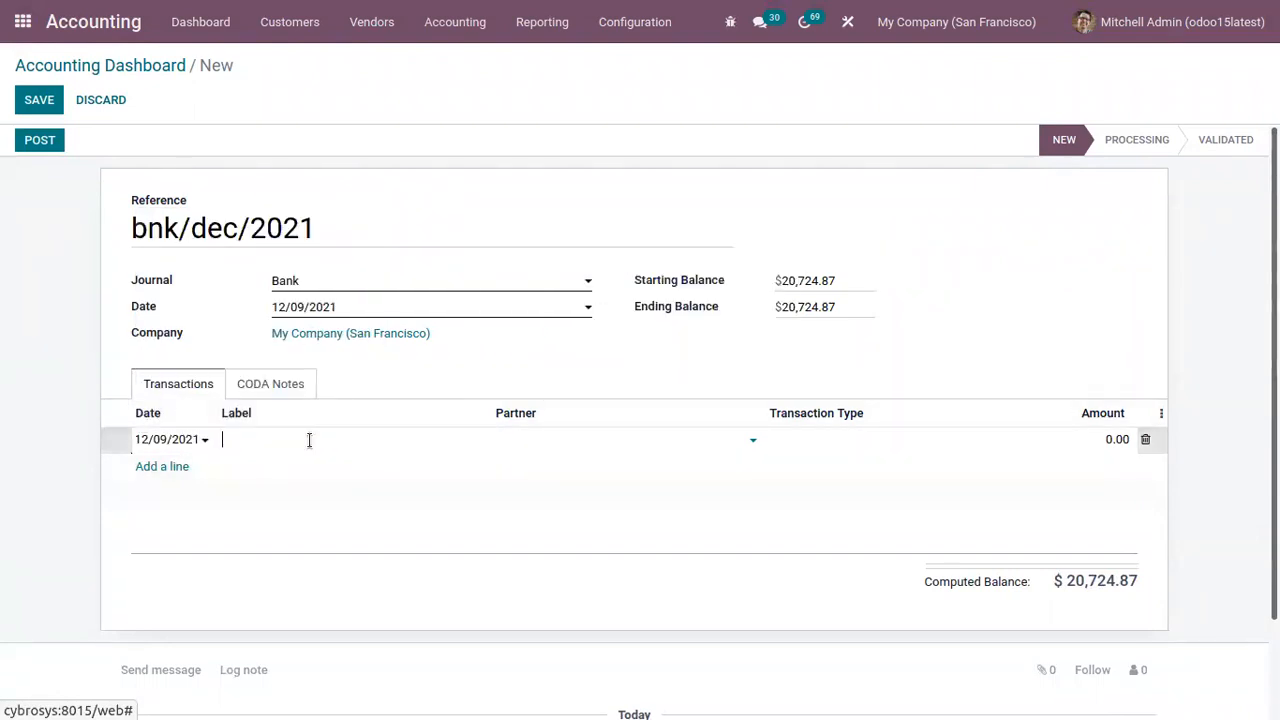
{"action": "type", "text": "bnk/bag/d"}
- Leave the transaction line's partner blank and set its amount to 690
{"action": "left_click", "coordinate": [614, 440]}
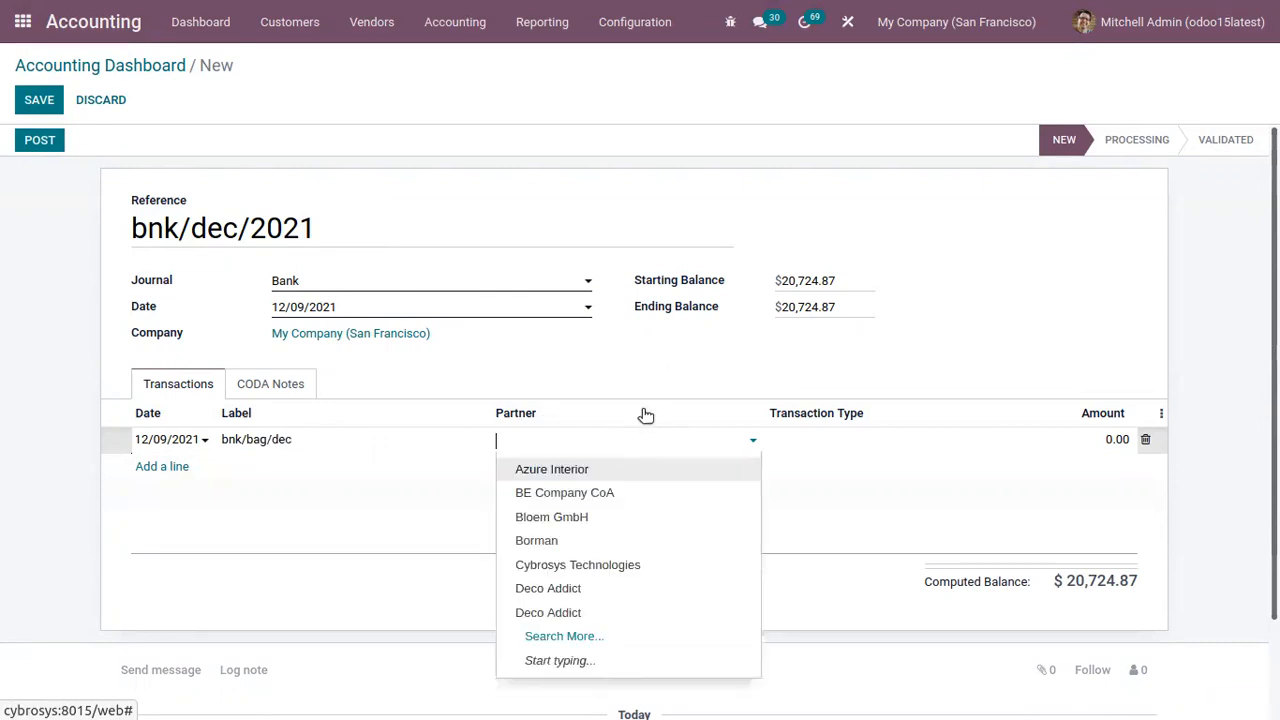
{"action": "left_click", "coordinate": [679, 379]}
{"action": "left_click", "coordinate": [734, 442]}
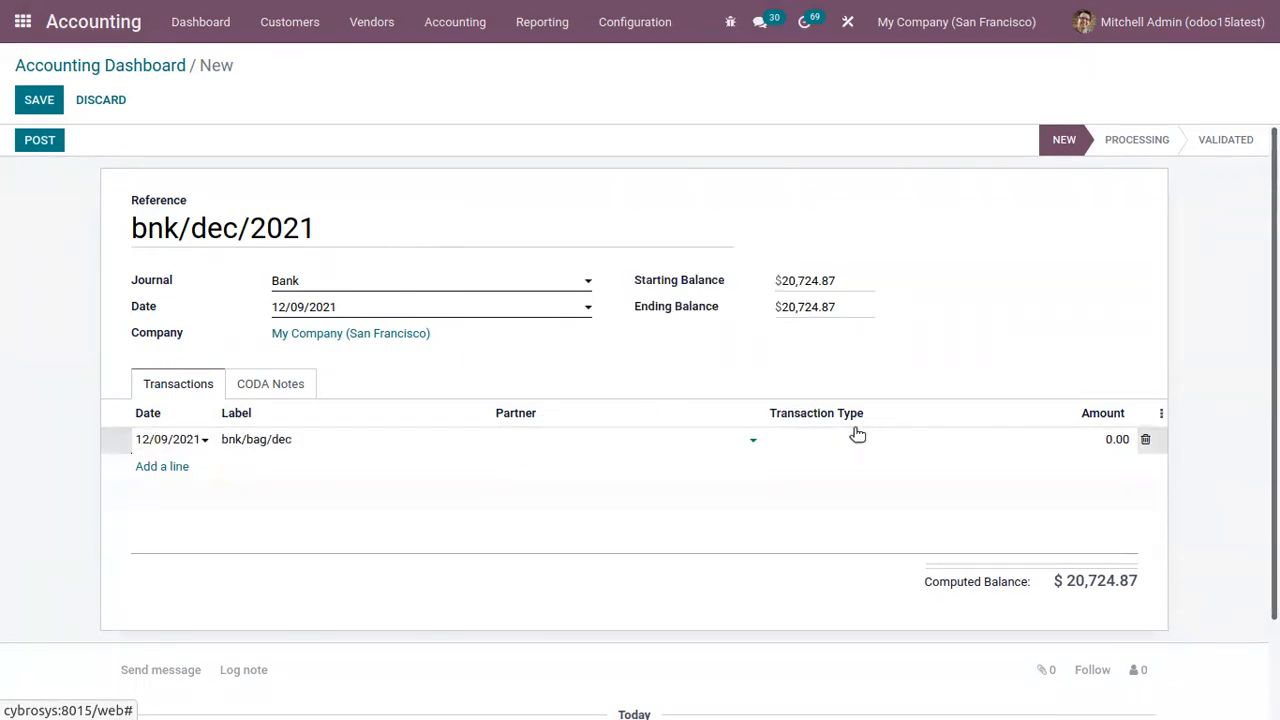
{"action": "left_click", "coordinate": [1105, 439]}
{"action": "type", "text": "690"}
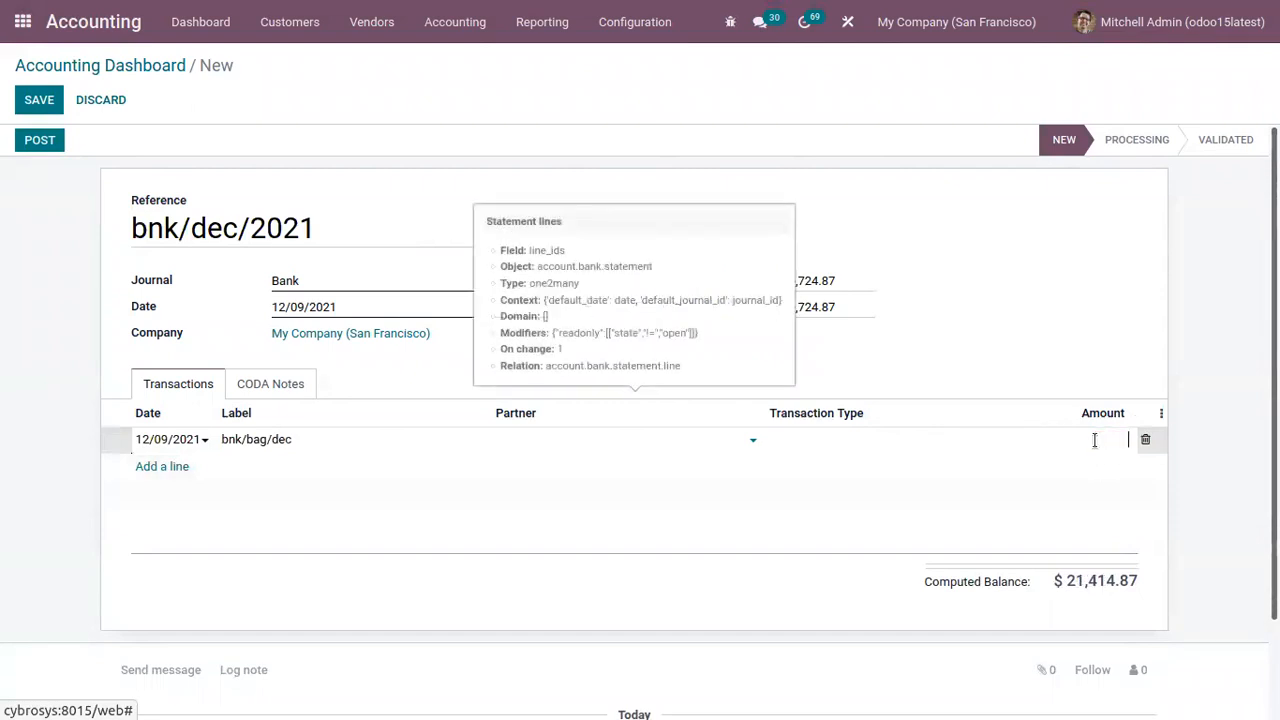
{"action": "type", "text": "6"}
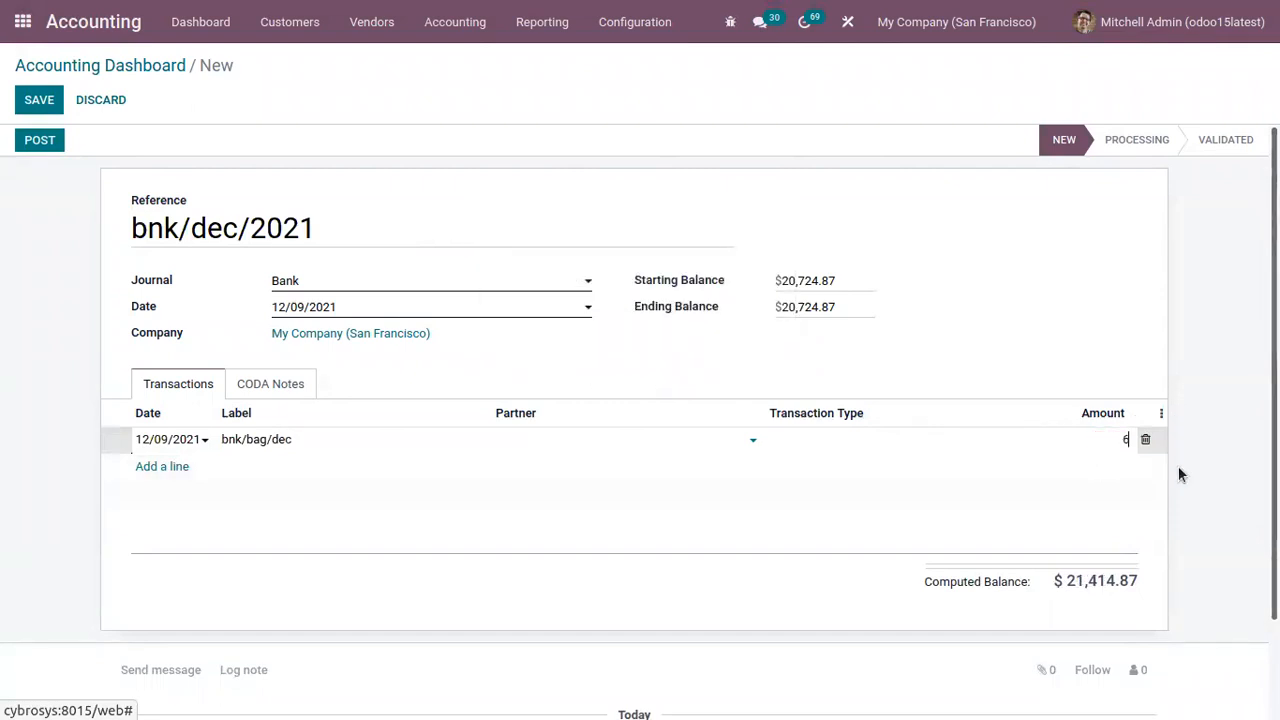
{"action": "type", "text": "90"}
{"action": "left_click", "coordinate": [1097, 326]}
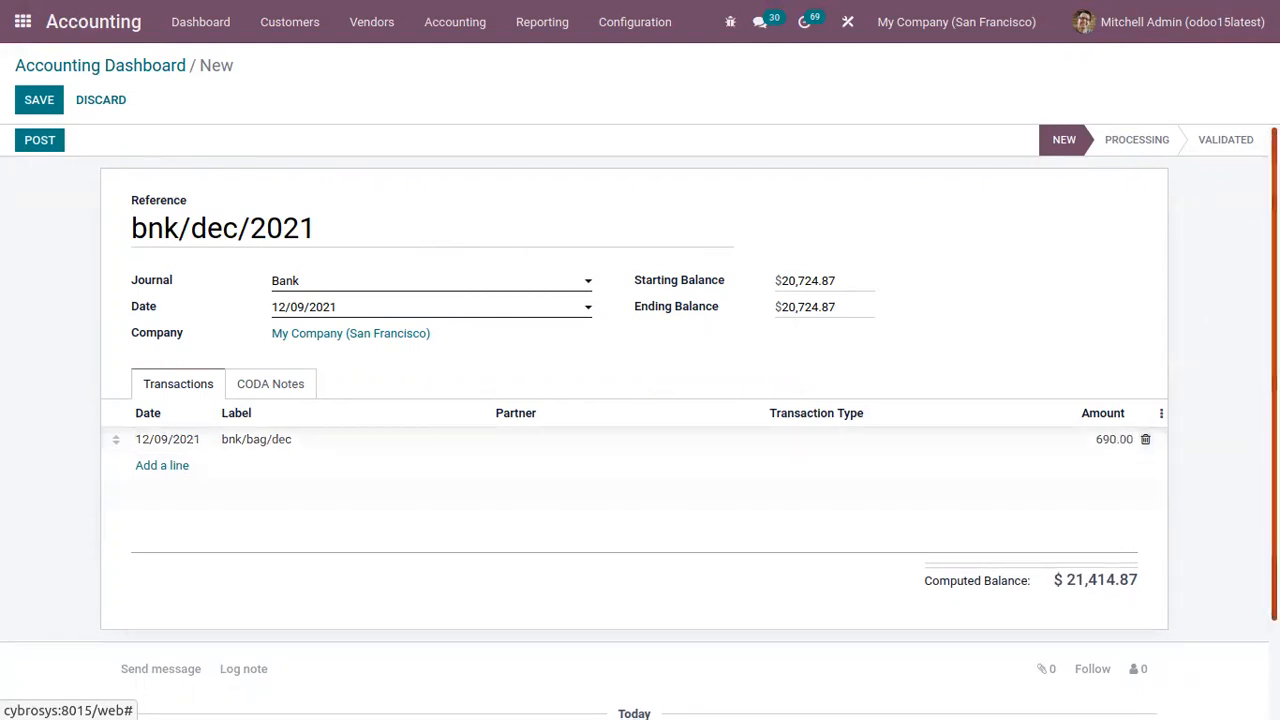
- Set the statement's ending balance to the computed balance of 21,414.87, and save and post the statement
{"action": "left_click_drag", "start_coordinate": [1074, 578], "coordinate": [1140, 582]}
{"action": "key", "text": "ctrl+c"}
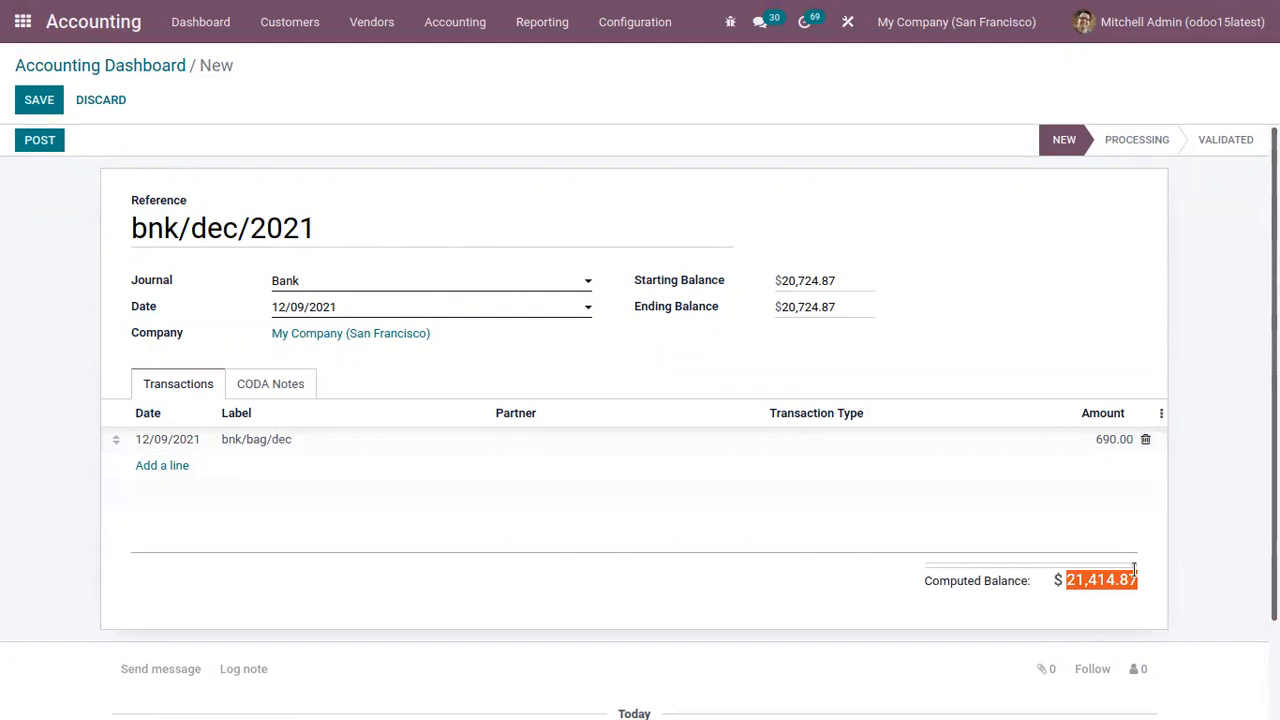
{"action": "left_click_drag", "start_coordinate": [847, 307], "coordinate": [787, 297]}
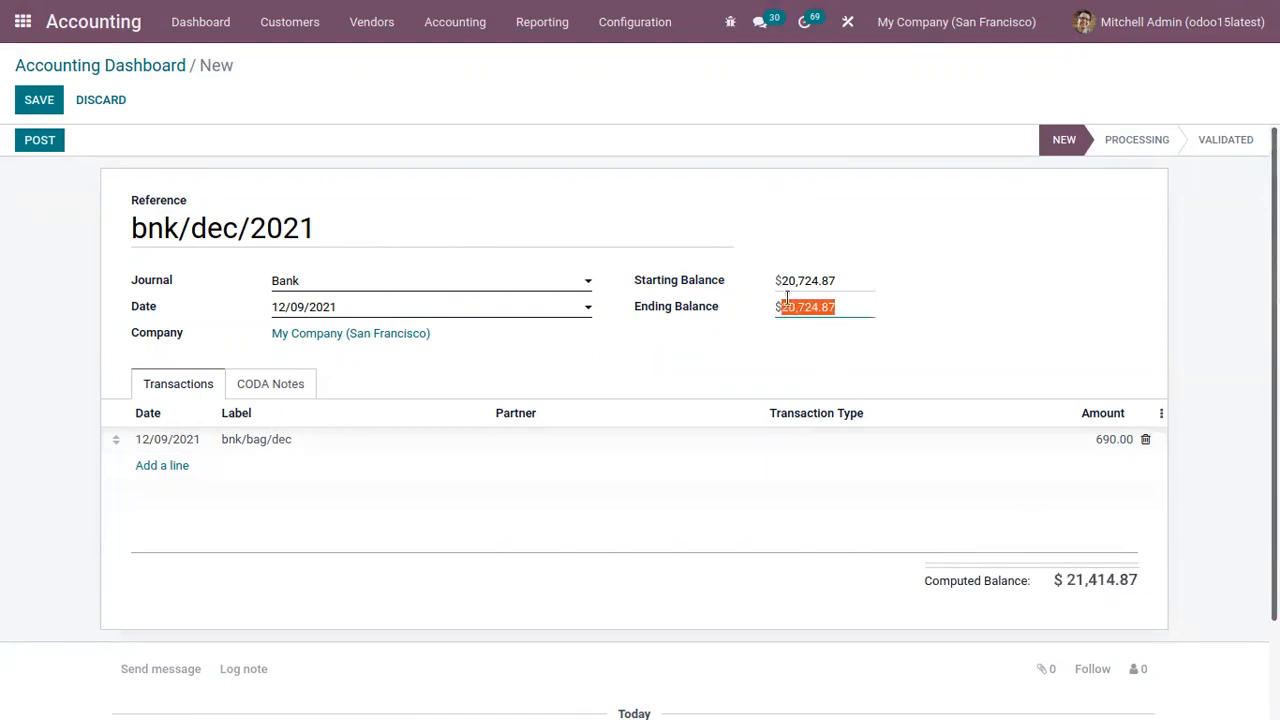
{"action": "key", "text": "ctrl+v"}
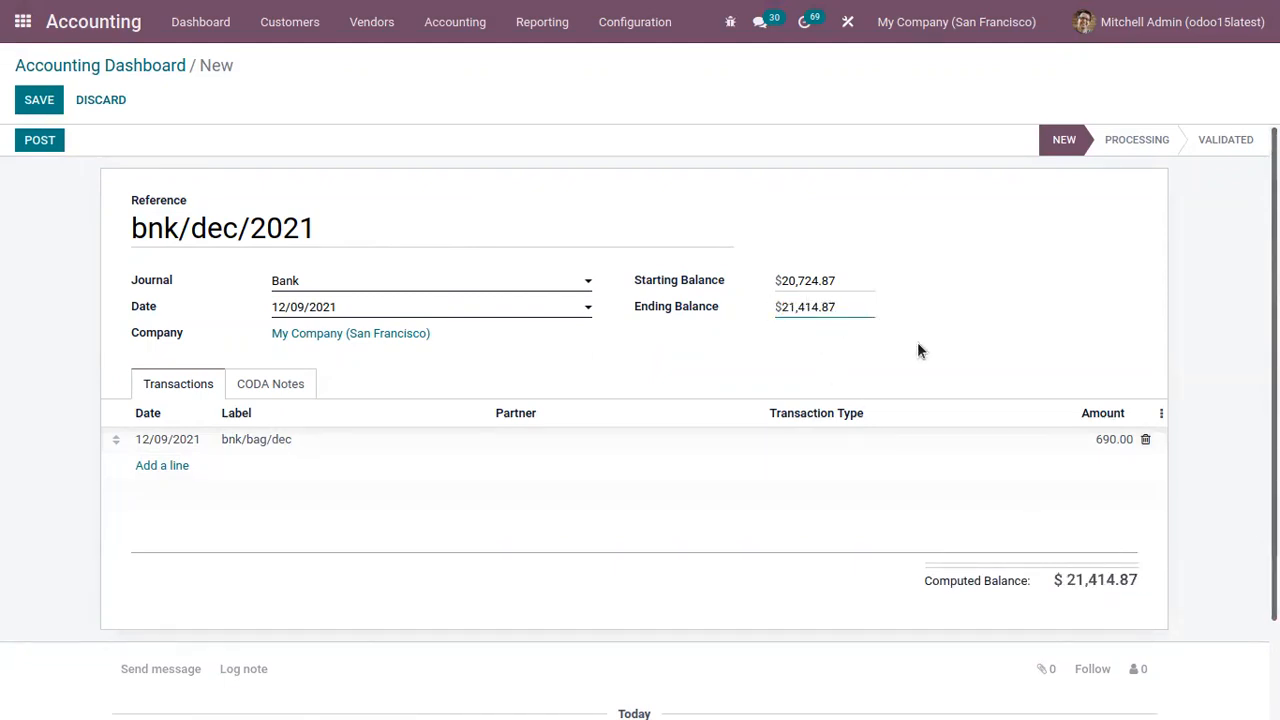
{"action": "mouse_move", "coordinate": [693, 318]}
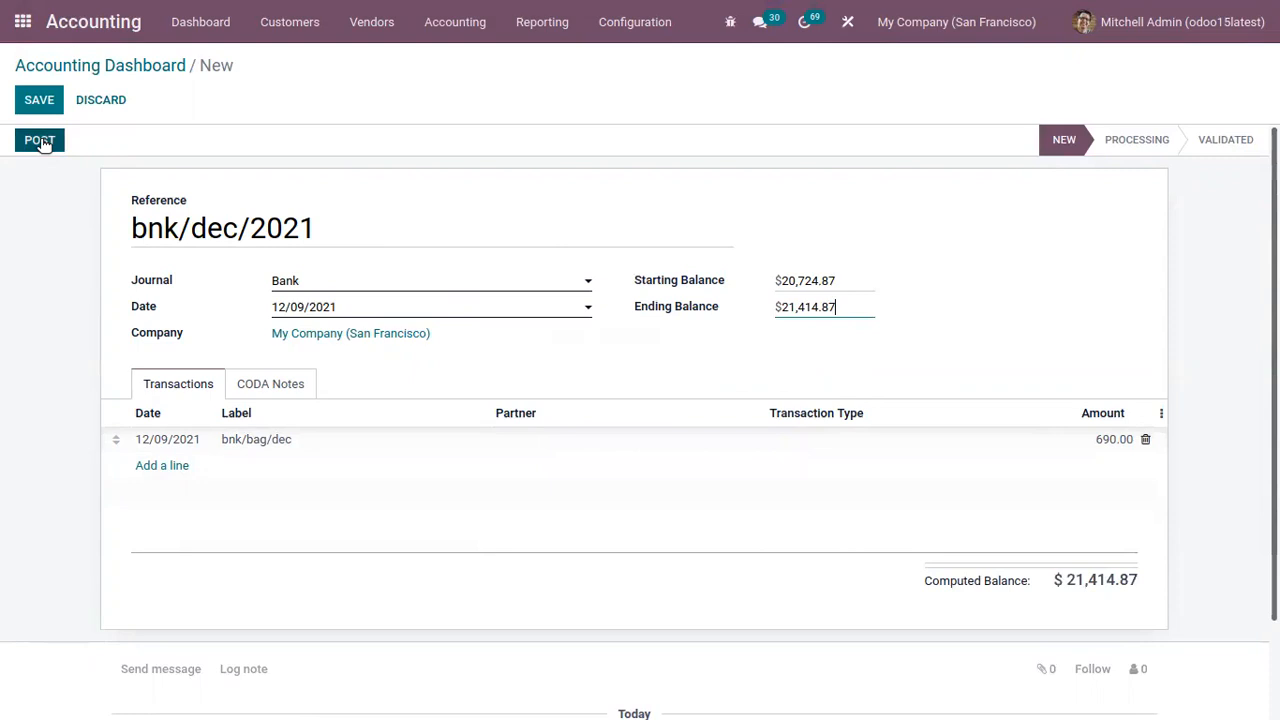
{"action": "left_click", "coordinate": [39, 100]}
{"action": "left_click", "coordinate": [40, 140]}
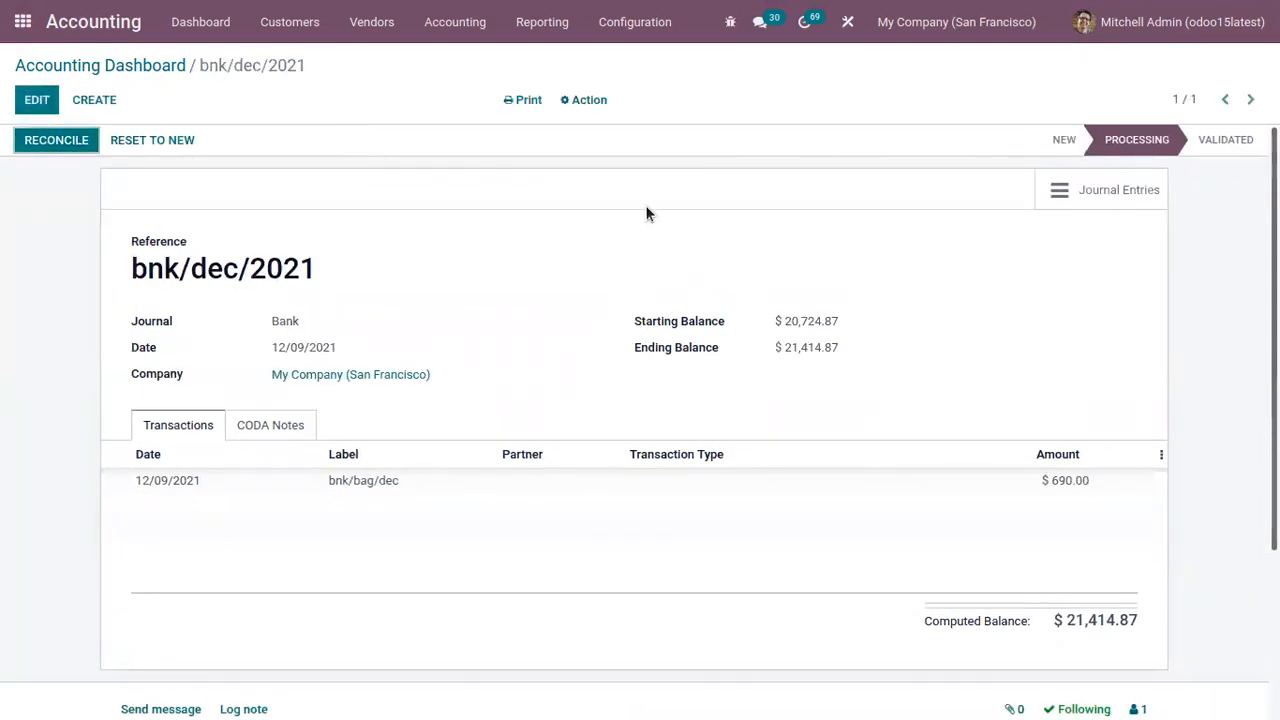
- Start reconciling the bnk/dec/2021 statement and look through the entries available for customer/vendor matching
{"action": "left_click", "coordinate": [75, 144]}
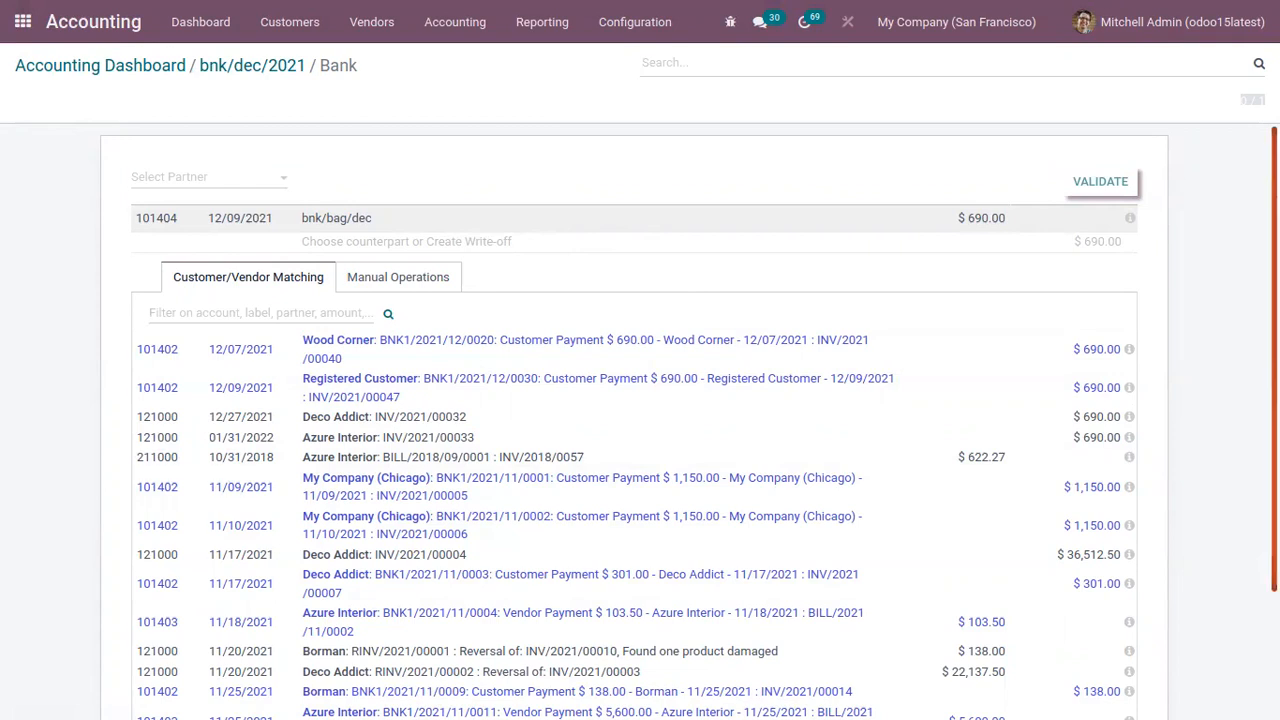
{"action": "scroll", "coordinate": [640, 420], "scroll_direction": "down", "scroll_amount": 2}
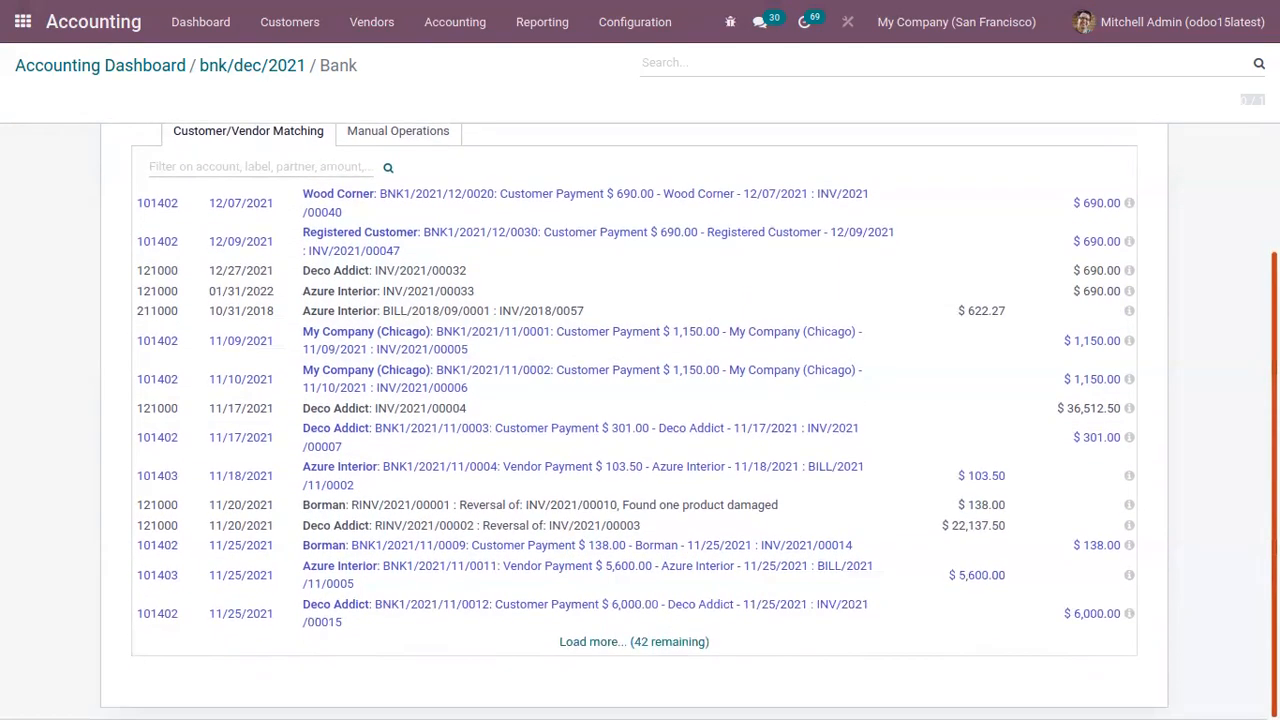
{"action": "scroll", "coordinate": [640, 420], "scroll_direction": "up", "scroll_amount": 2}
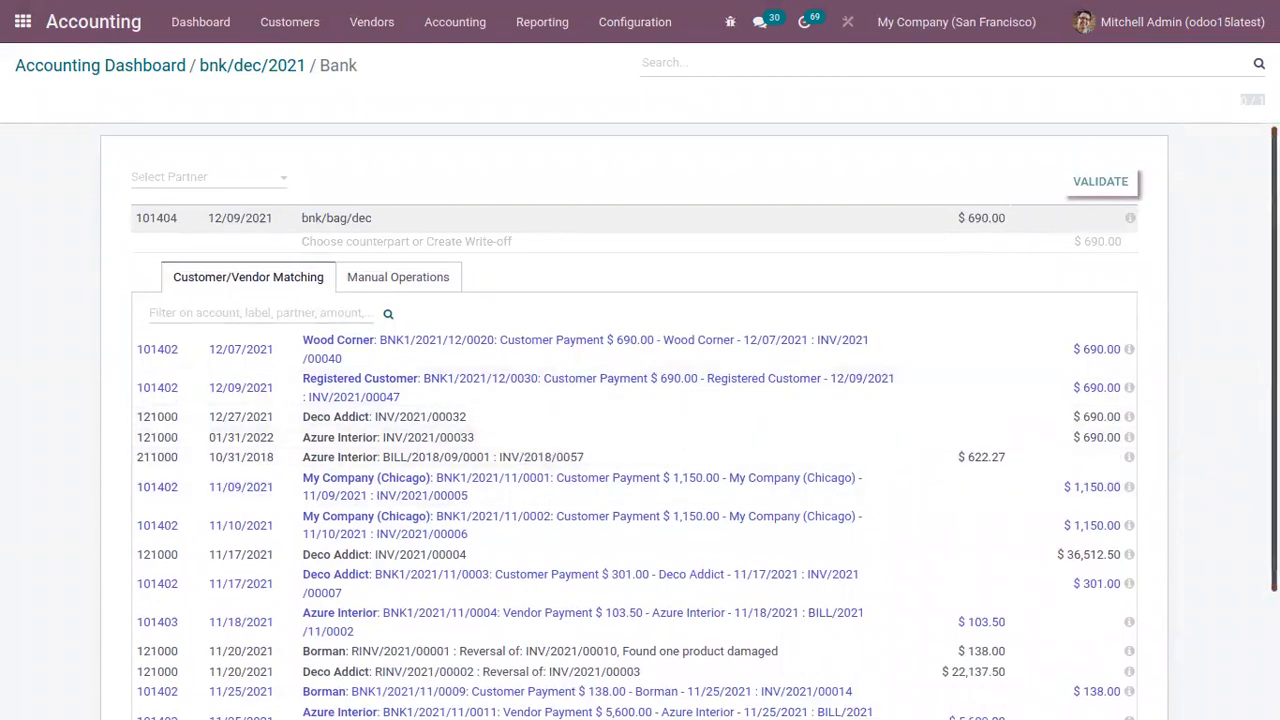
{"action": "mouse_move", "coordinate": [1274, 350]}
{"action": "left_mouse_down"}
{"action": "mouse_move", "coordinate": [1274, 370]}
{"action": "mouse_move", "coordinate": [1274, 350]}
{"action": "left_mouse_up"}
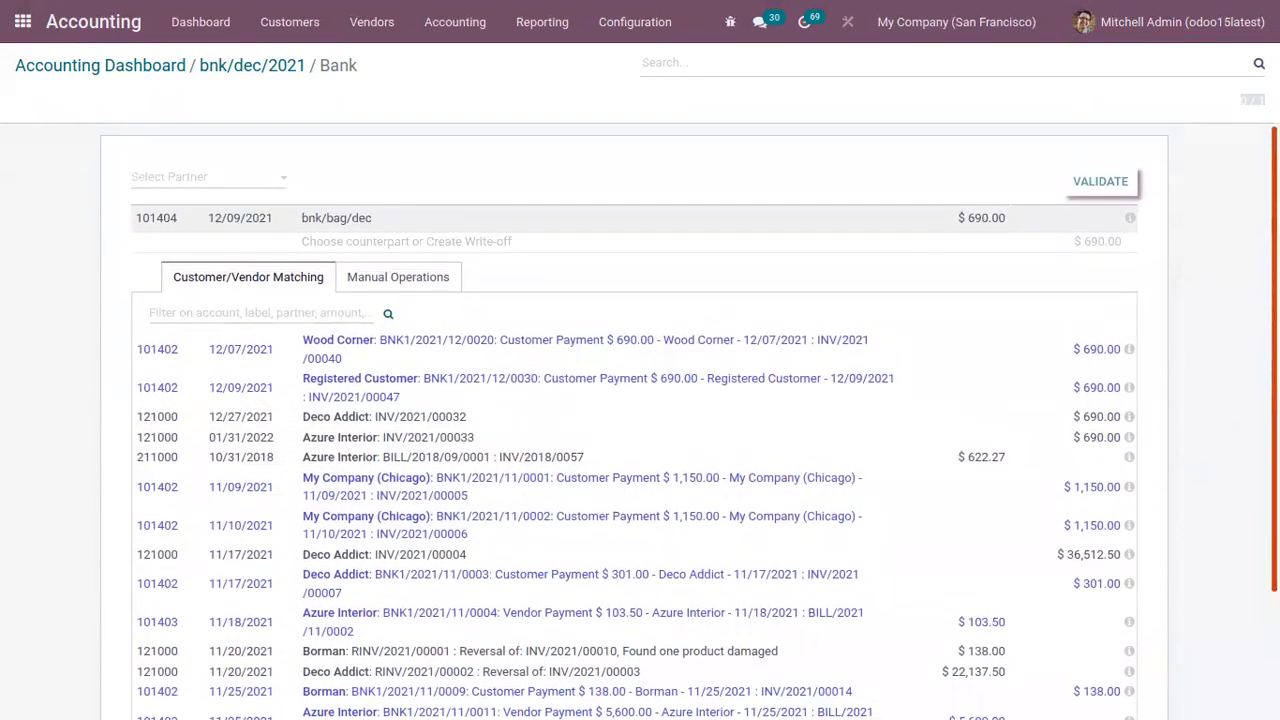
- Filter the matching entries by 690 and reconcile the line with Registered Customer's payment BNK1/2021/12/0030 for INV/2021/00047
{"action": "left_click", "coordinate": [226, 313]}
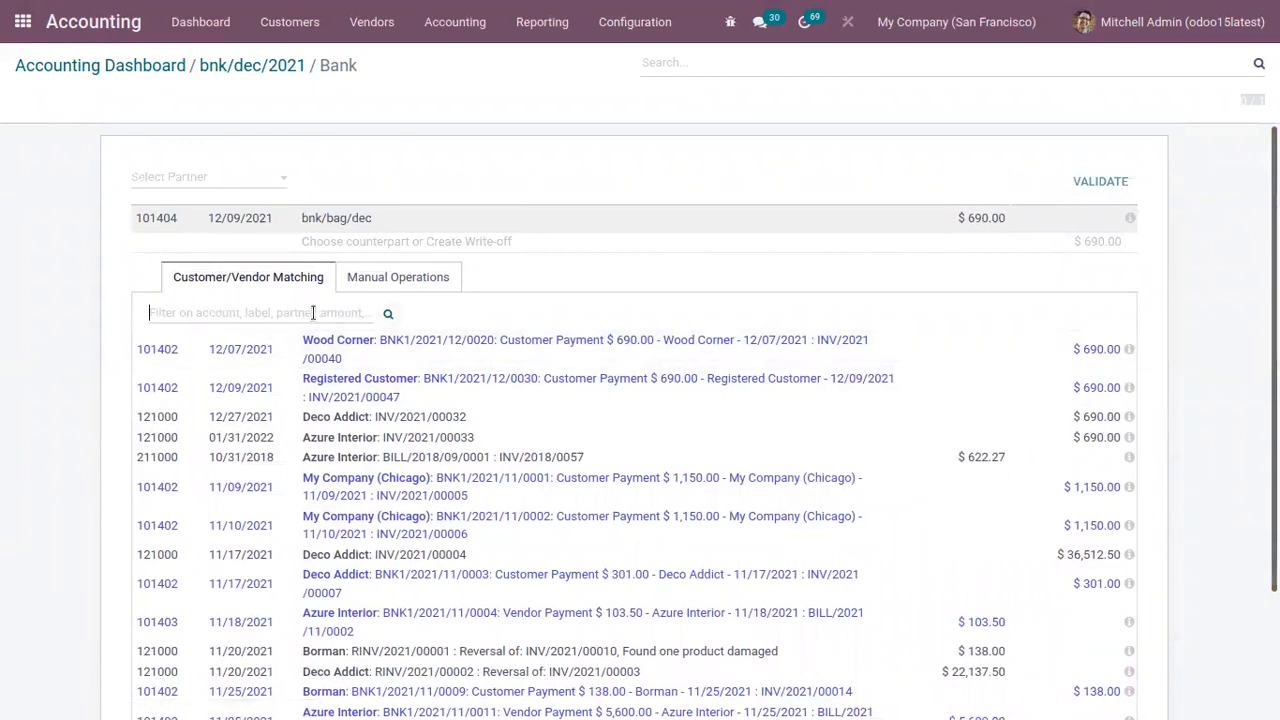
{"action": "type", "text": "6"}
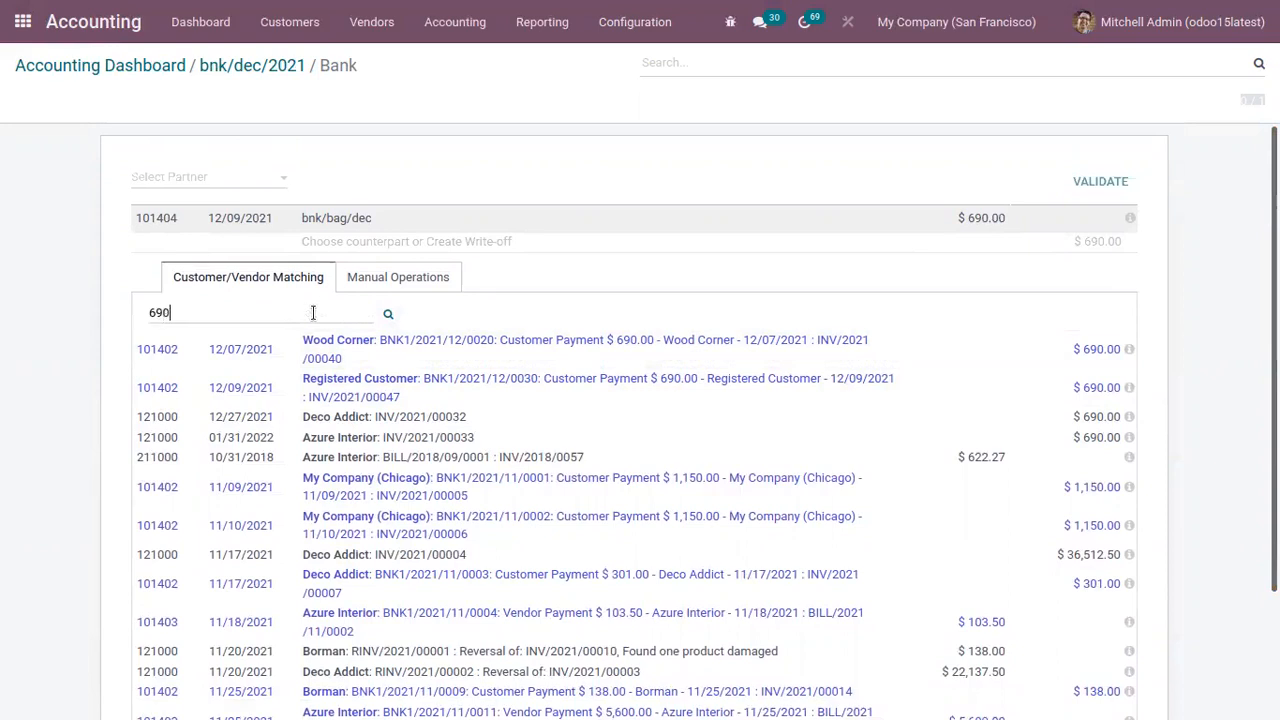
{"action": "type", "text": "90"}
{"action": "left_click", "coordinate": [388, 313]}
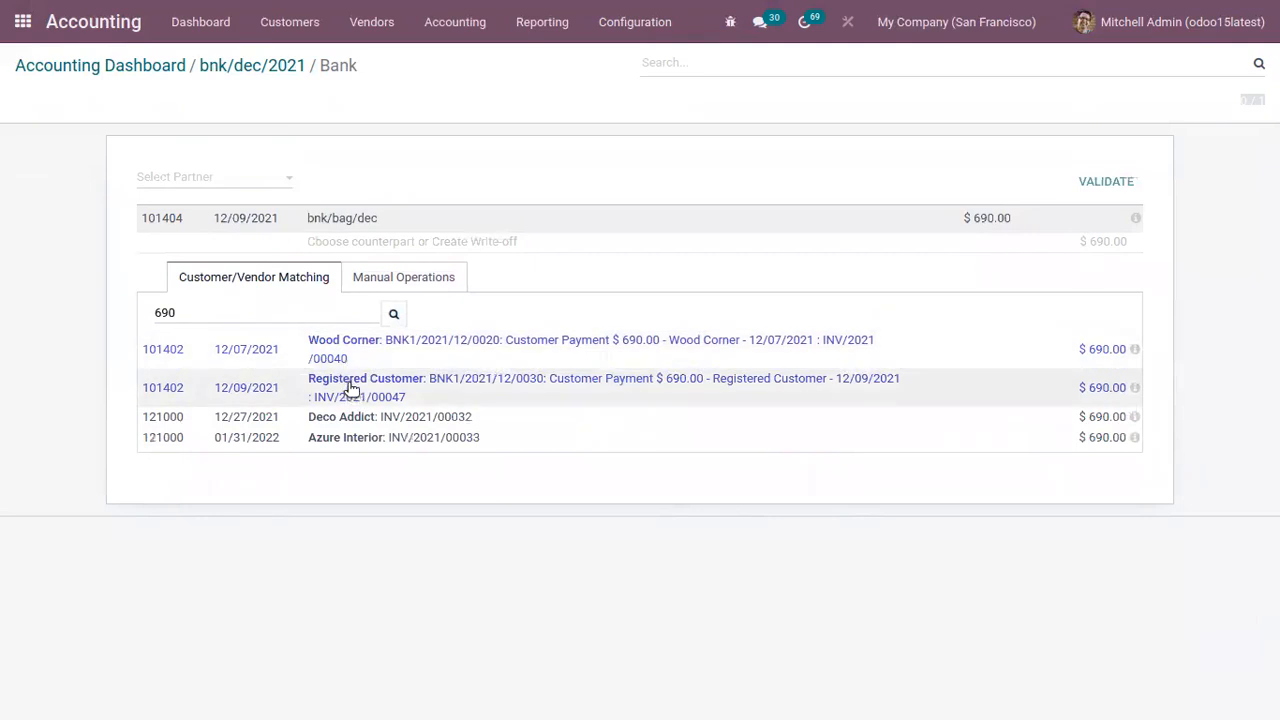
{"action": "mouse_move", "coordinate": [1133, 390]}
{"action": "left_click", "coordinate": [655, 390]}
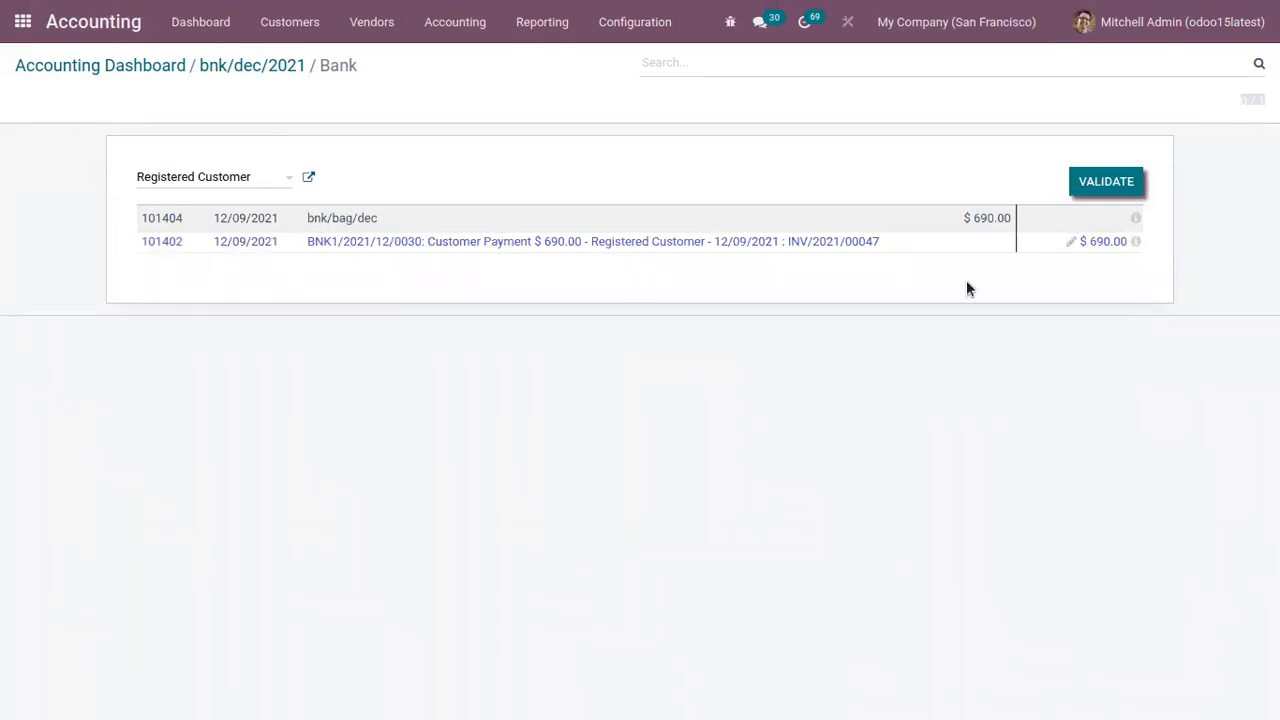
{"action": "left_click", "coordinate": [1090, 187]}
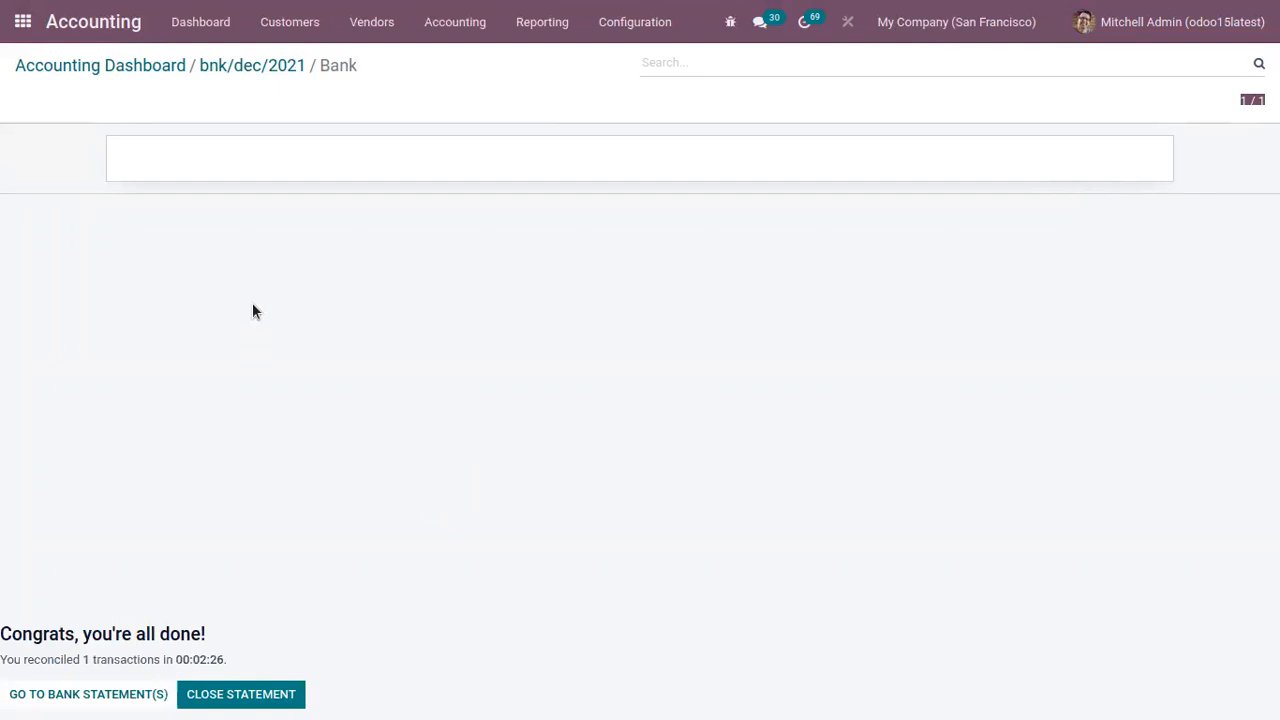
- Open the bnk/dec/2021 statement dated 12/09/2021 from the list of bank statements and validate it
{"action": "left_click", "coordinate": [112, 694]}
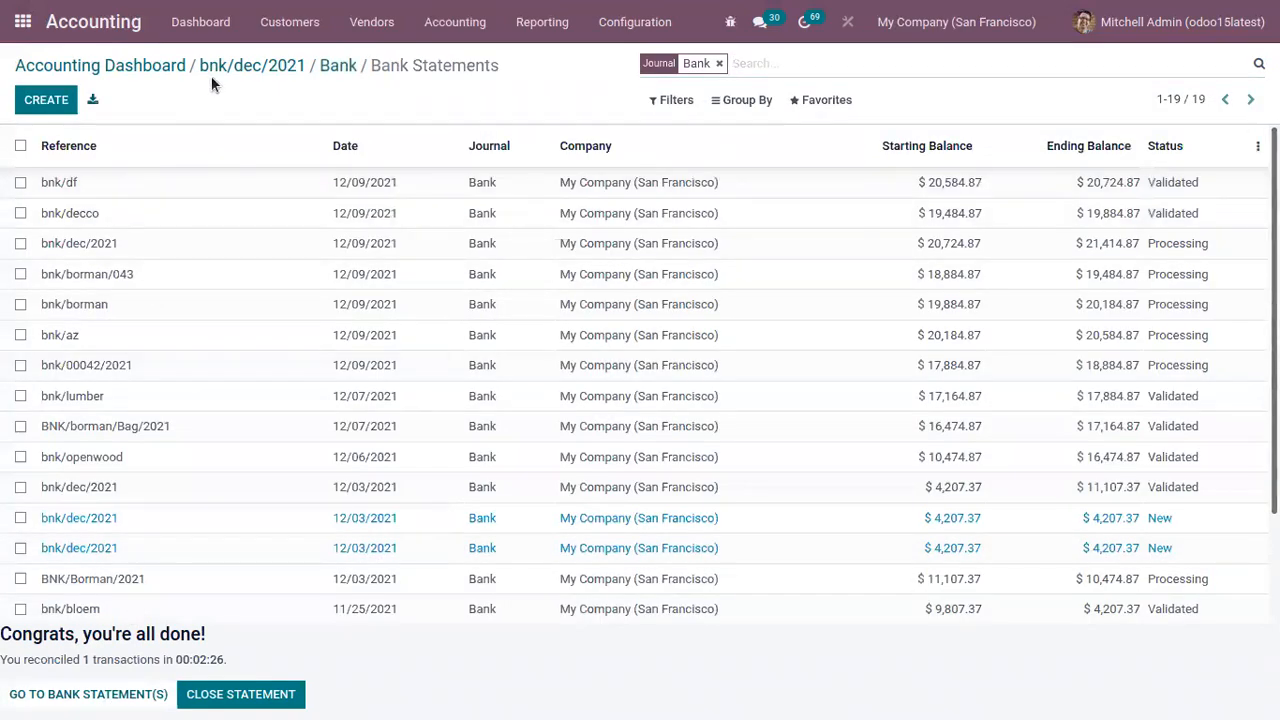
{"action": "left_click", "coordinate": [226, 243]}
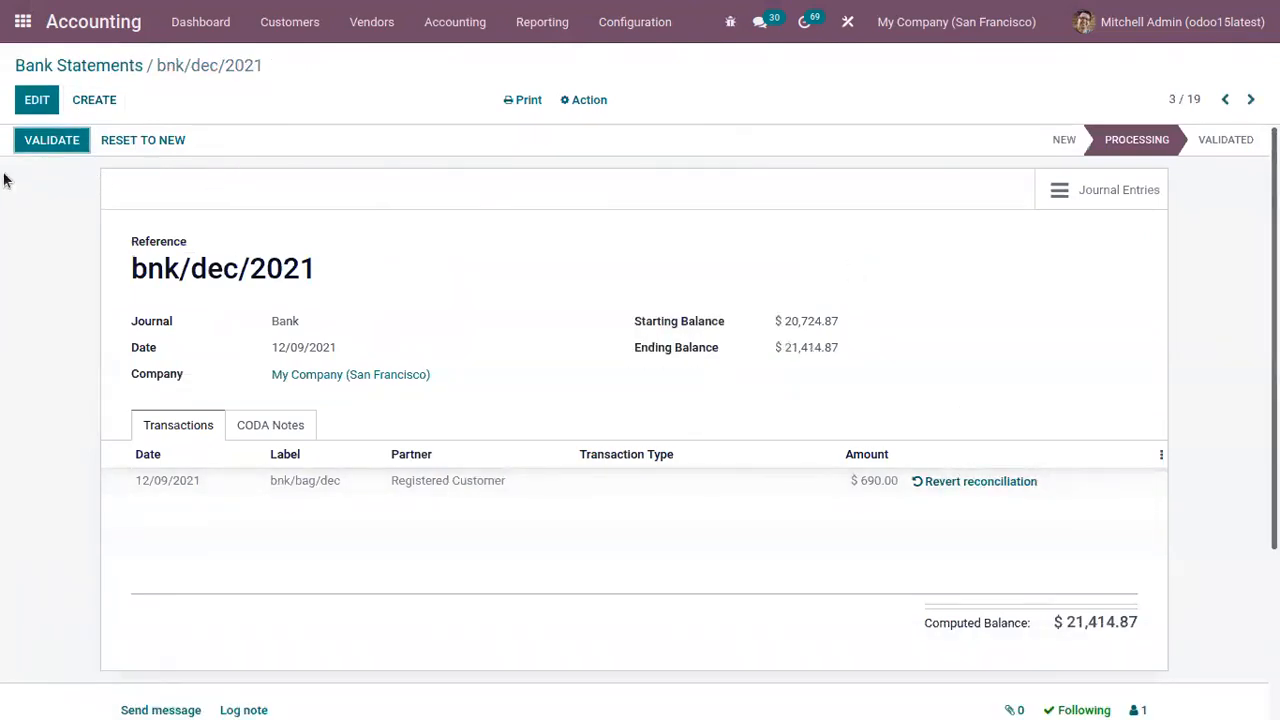
{"action": "left_click", "coordinate": [38, 143]}
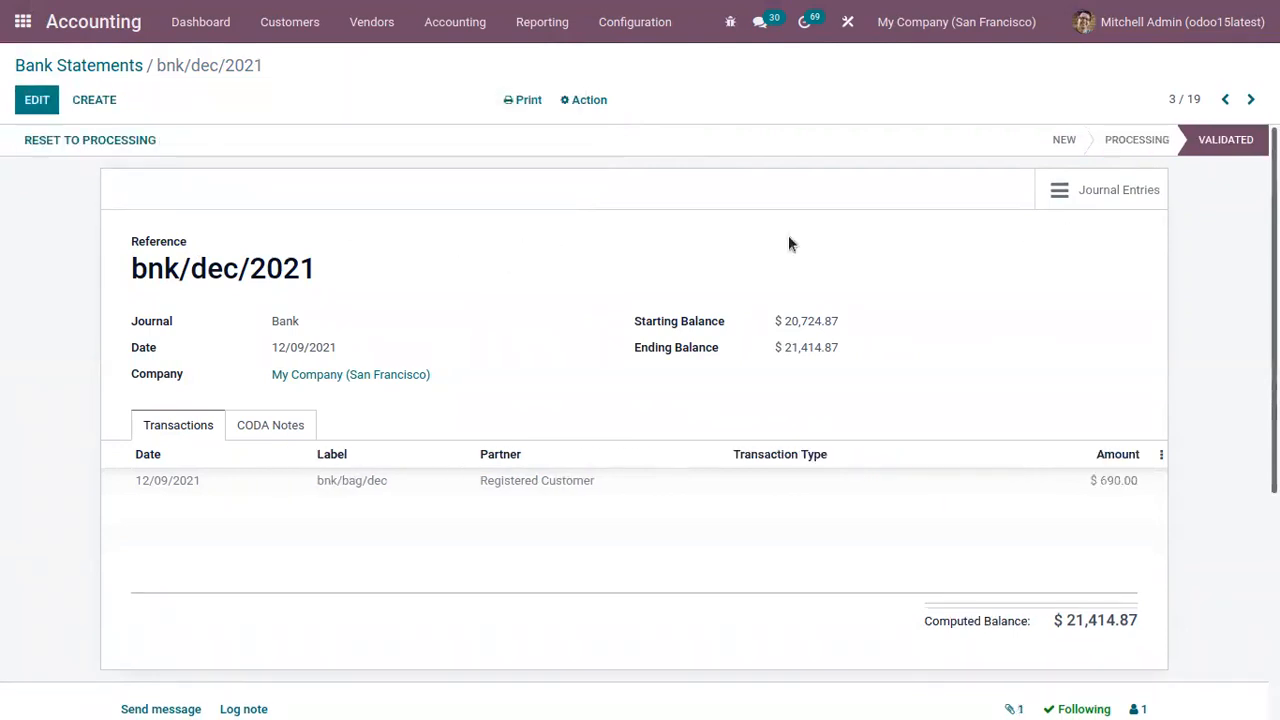
- Check the payment status of customer invoice INV/2021/00047 and view the Bank and Cash journal items recorded for it
{"action": "left_click", "coordinate": [307, 30]}
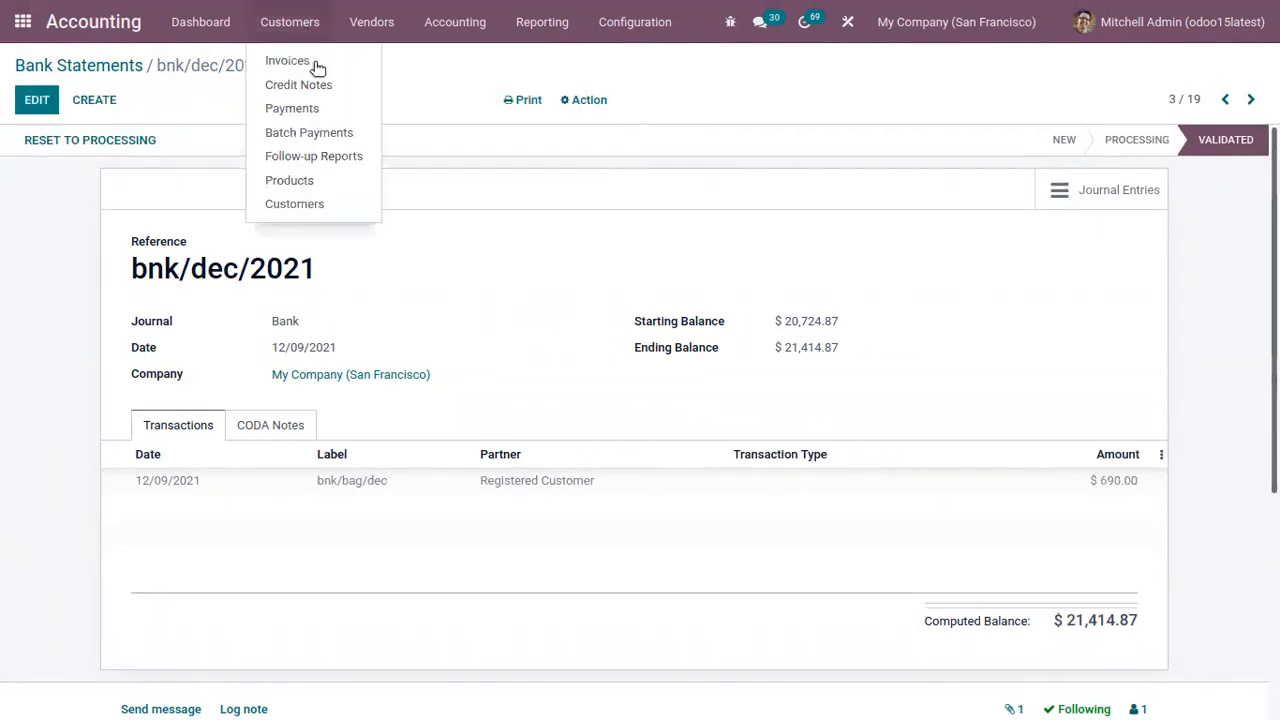
{"action": "left_click", "coordinate": [317, 62]}
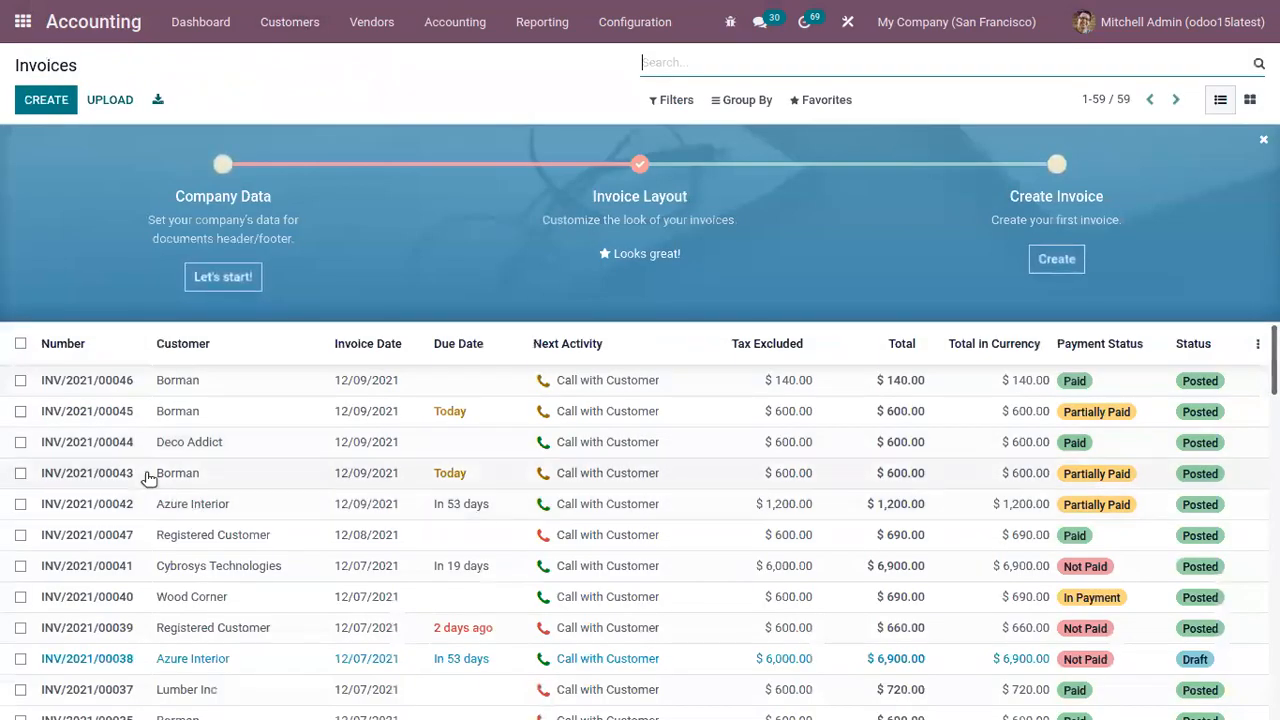
{"action": "left_click", "coordinate": [175, 533]}
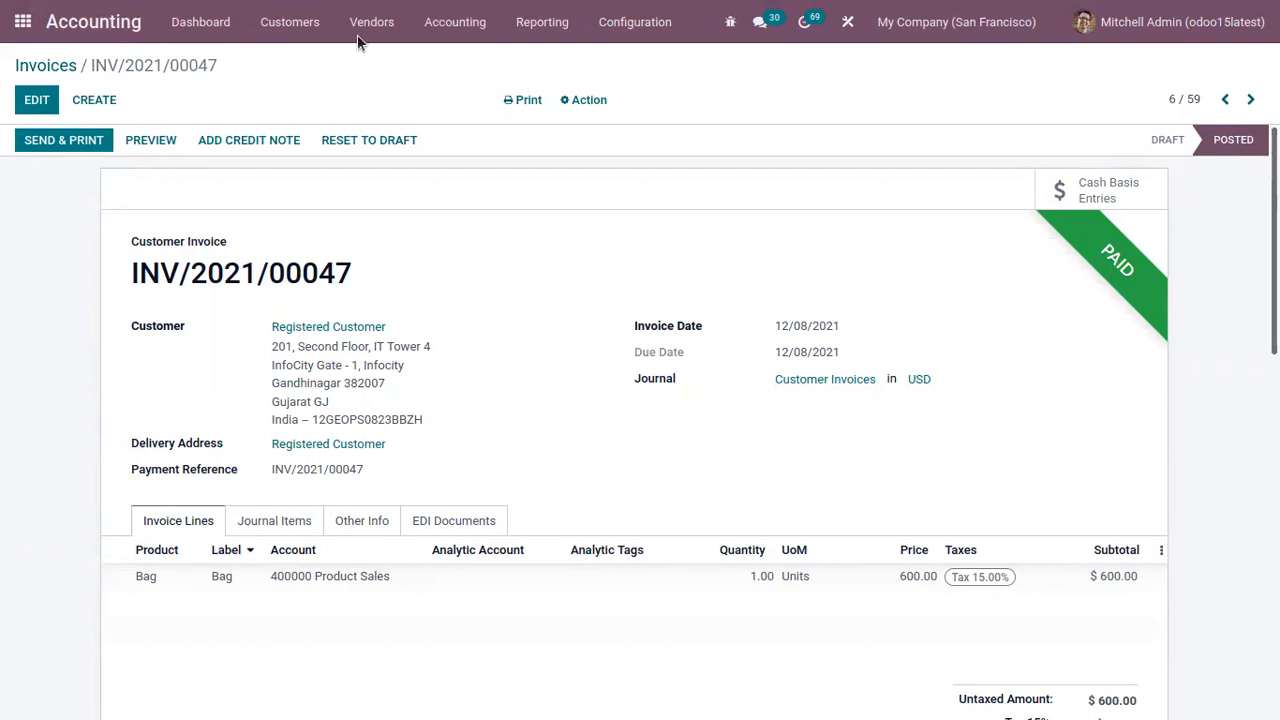
{"action": "left_click", "coordinate": [415, 24]}
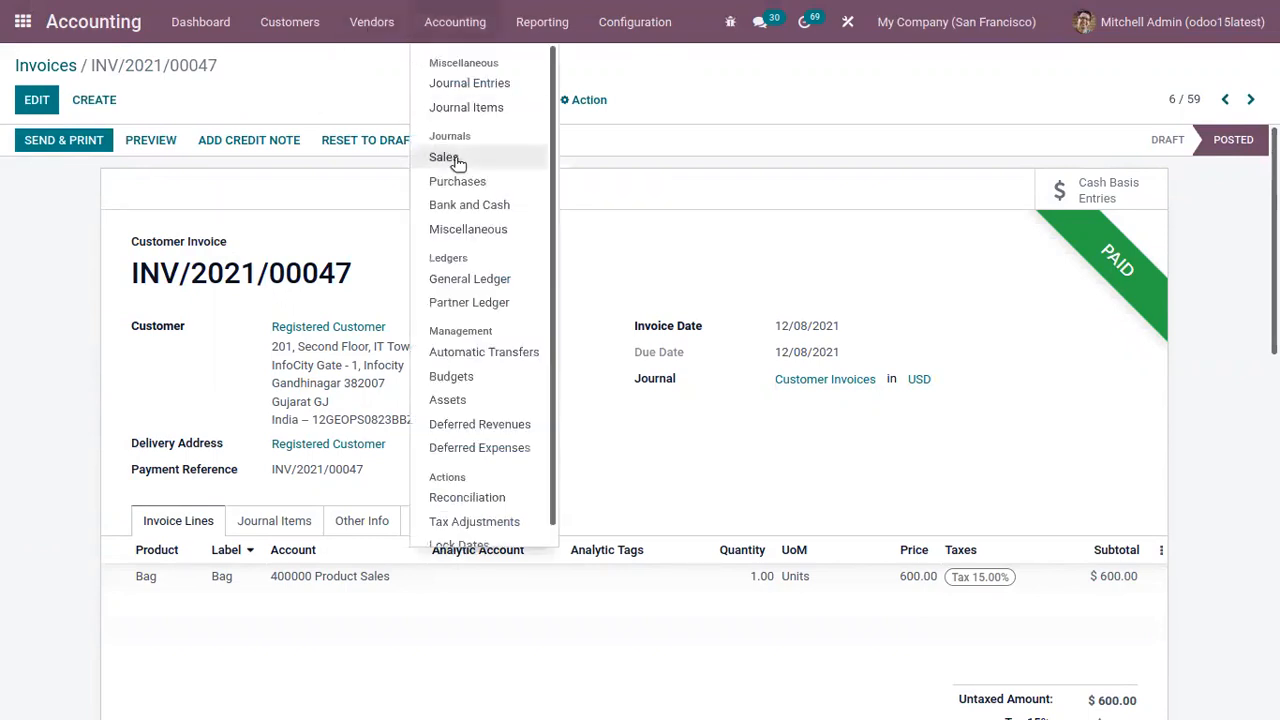
{"action": "left_click", "coordinate": [485, 205]}
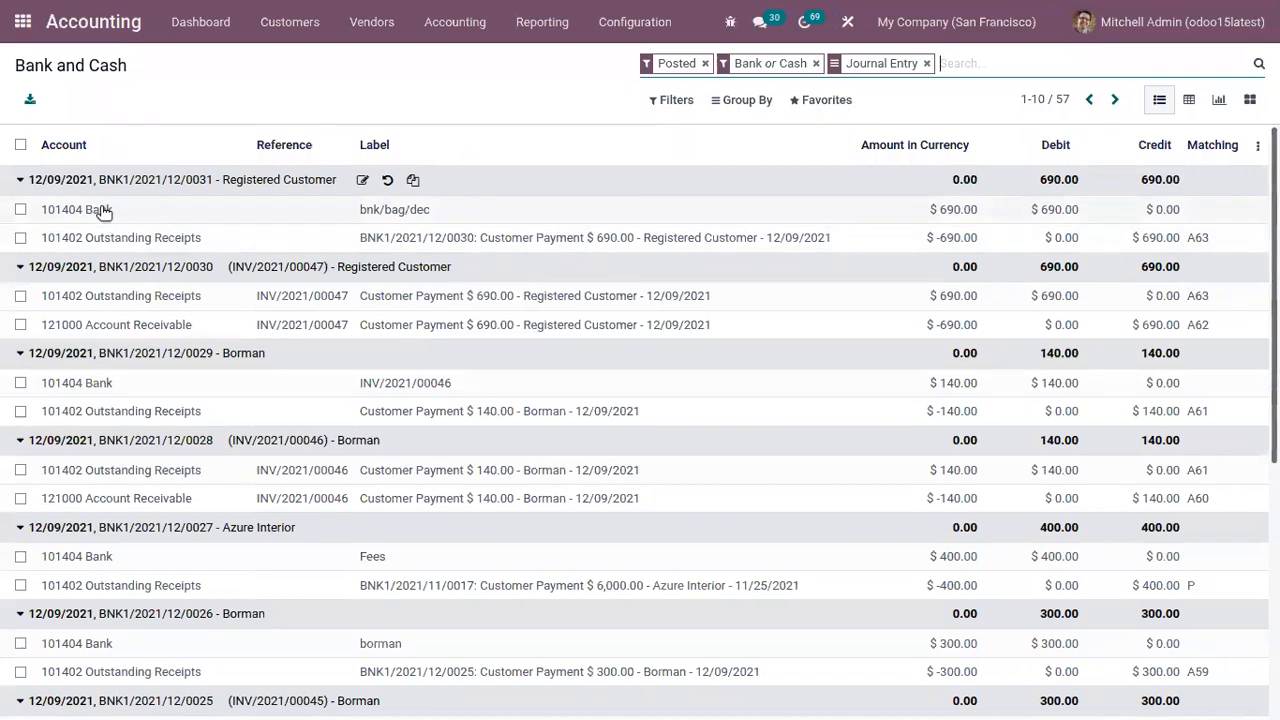
- Create a new vendor bill with Azure Interior as the vendor
{"action": "left_click", "coordinate": [277, 24]}
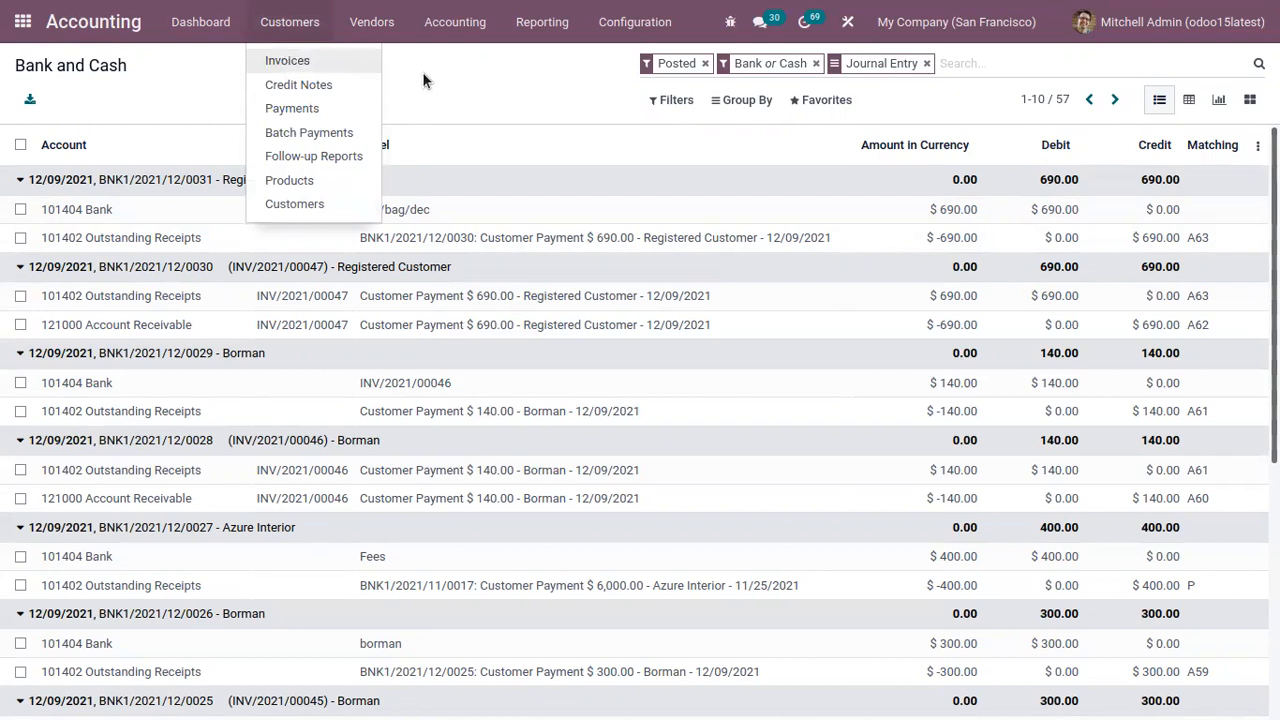
{"action": "left_click", "coordinate": [395, 76]}
{"action": "left_click", "coordinate": [372, 24]}
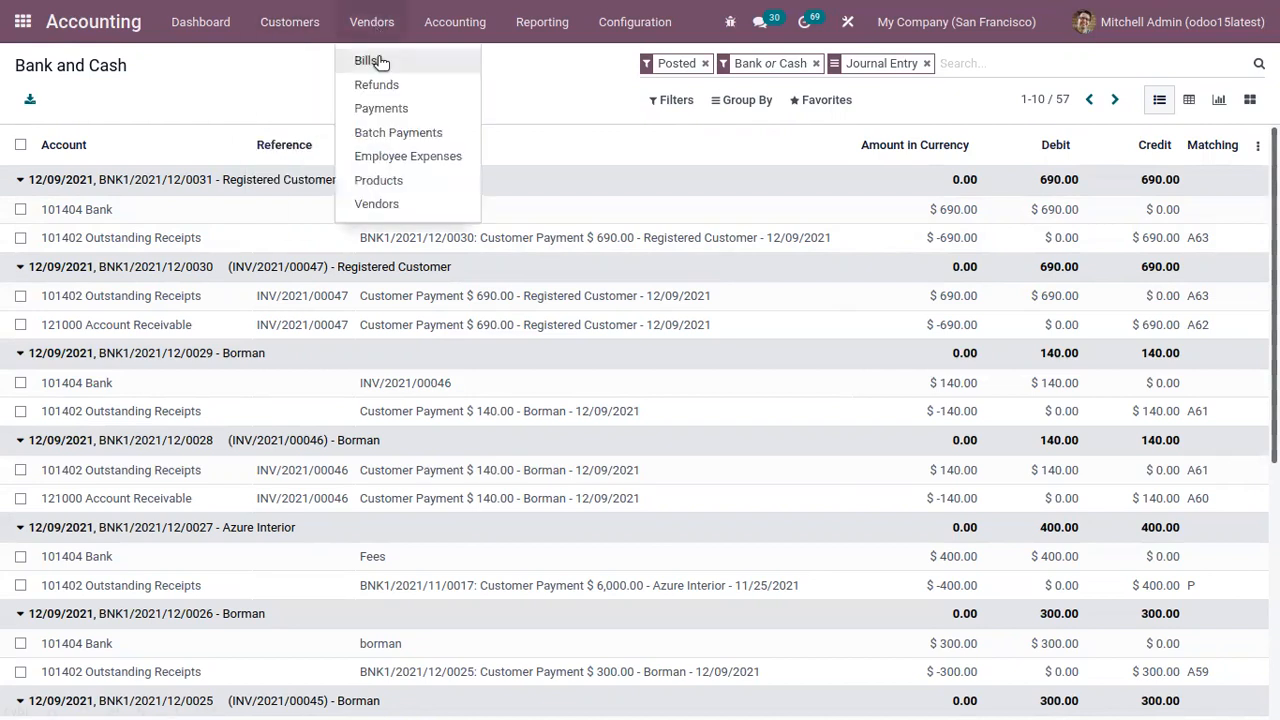
{"action": "left_click", "coordinate": [377, 58]}
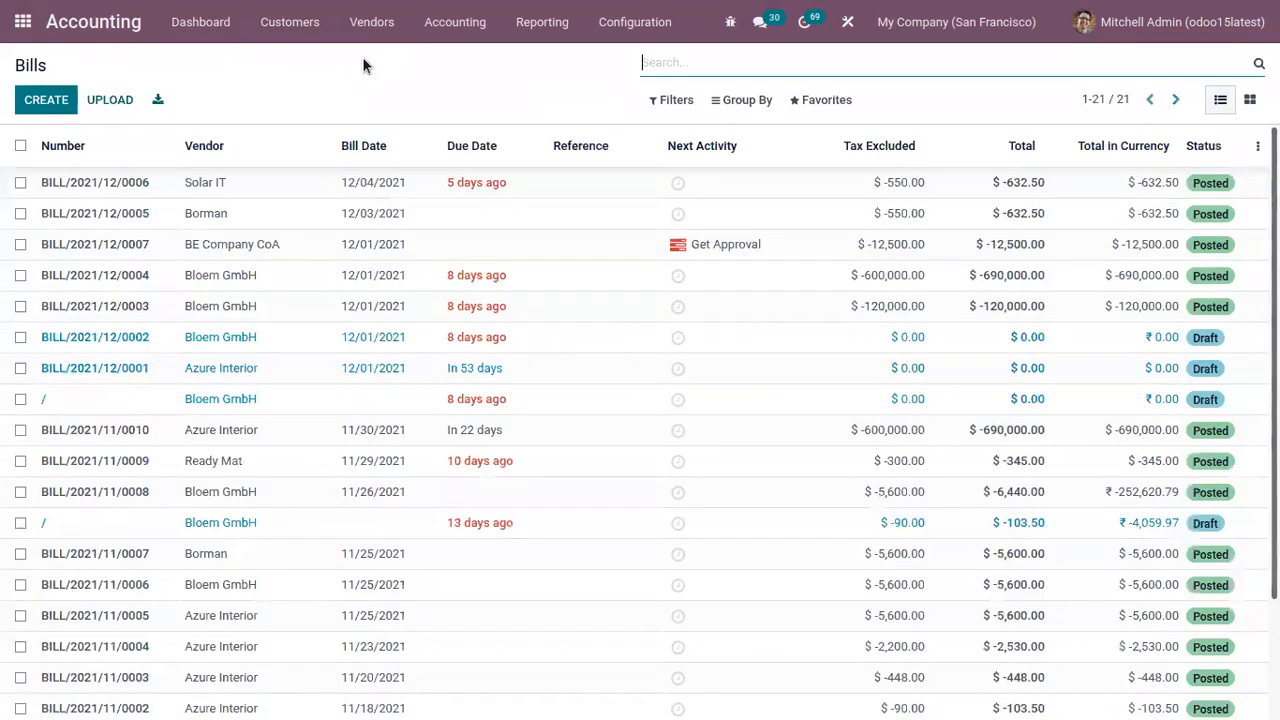
{"action": "left_click", "coordinate": [47, 100]}
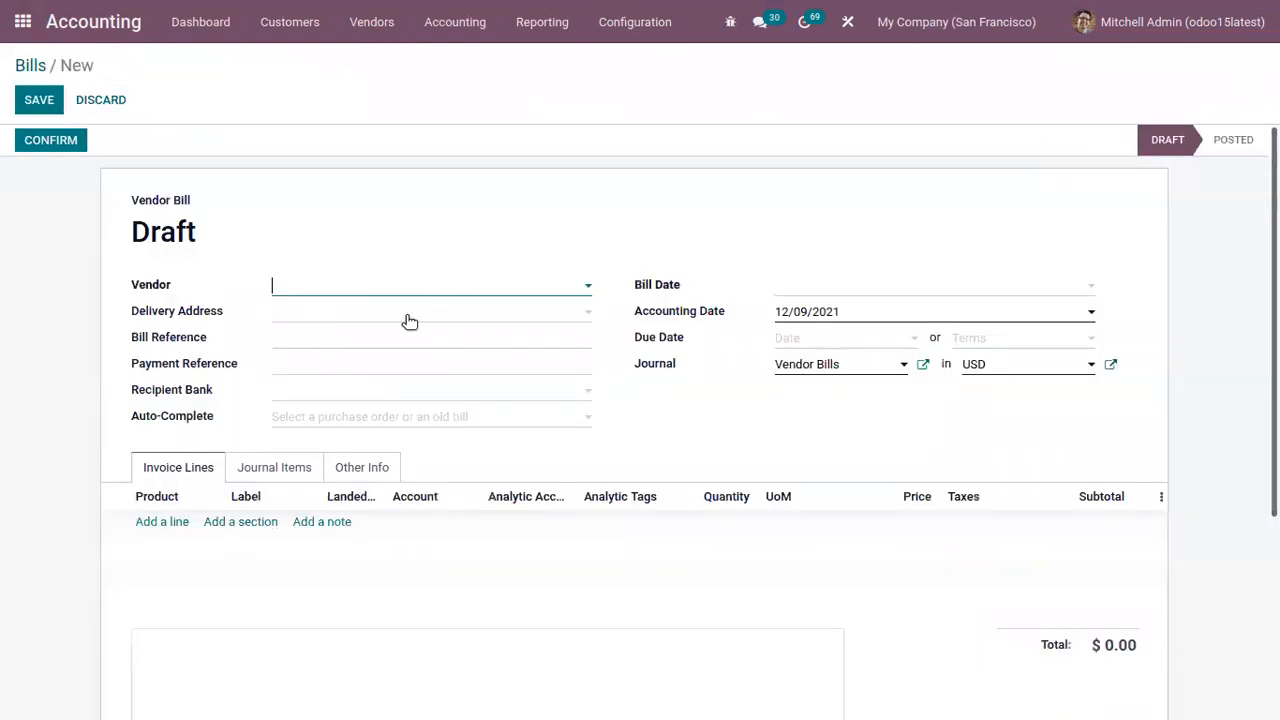
{"action": "left_click", "coordinate": [371, 301]}
{"action": "left_click", "coordinate": [376, 313]}
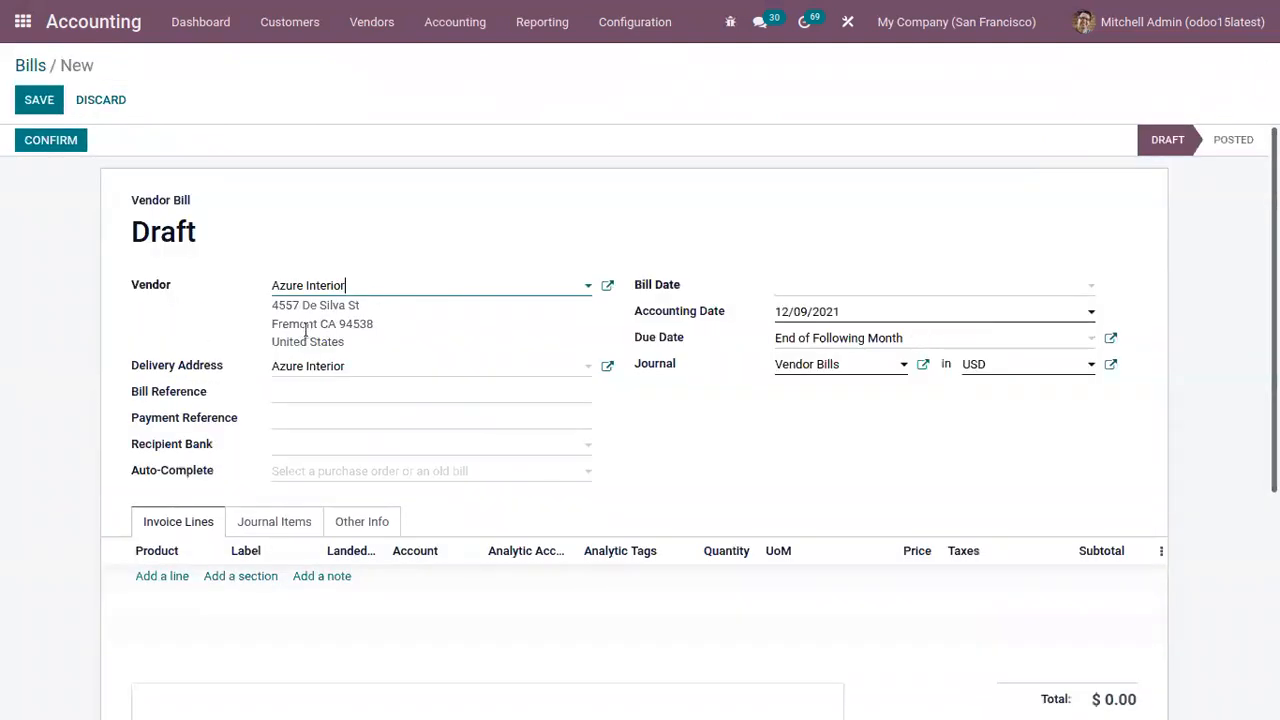
- Set the bill date to 12/09/2021 and add an Arm Chair line to the bill without the 15% tax
{"action": "left_click", "coordinate": [852, 285]}
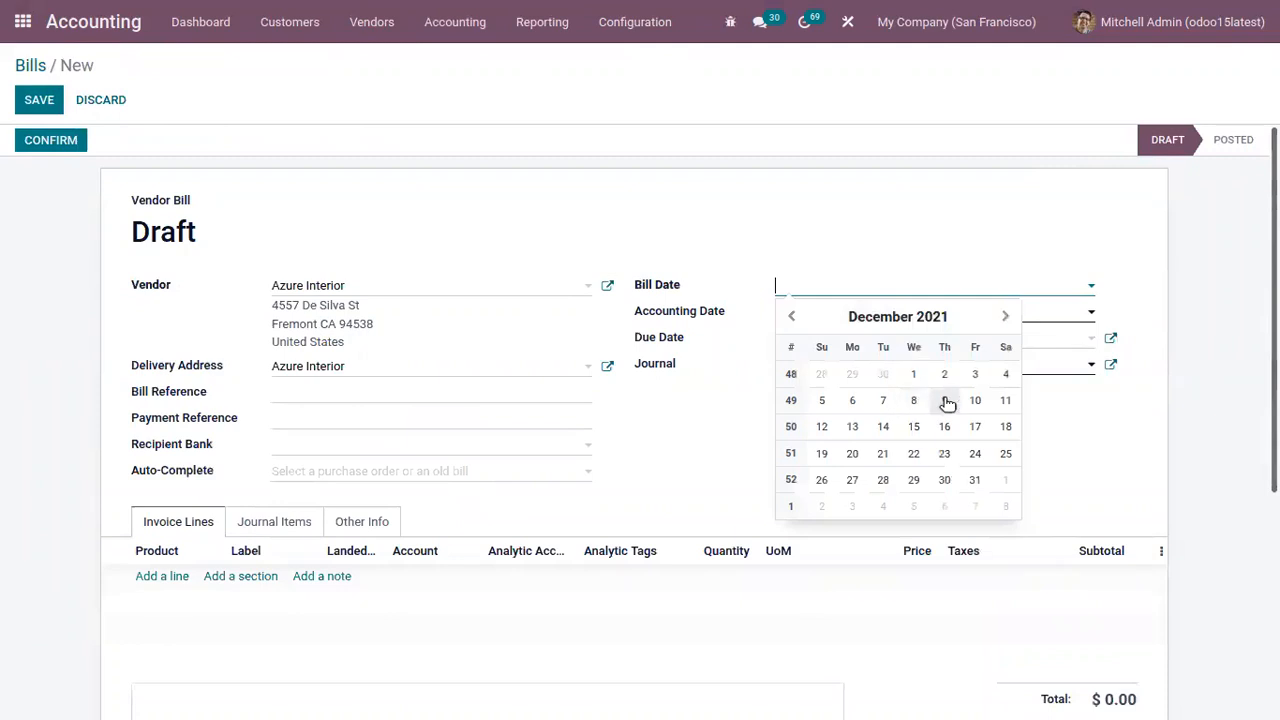
{"action": "left_click", "coordinate": [914, 400]}
{"action": "left_click", "coordinate": [180, 576]}
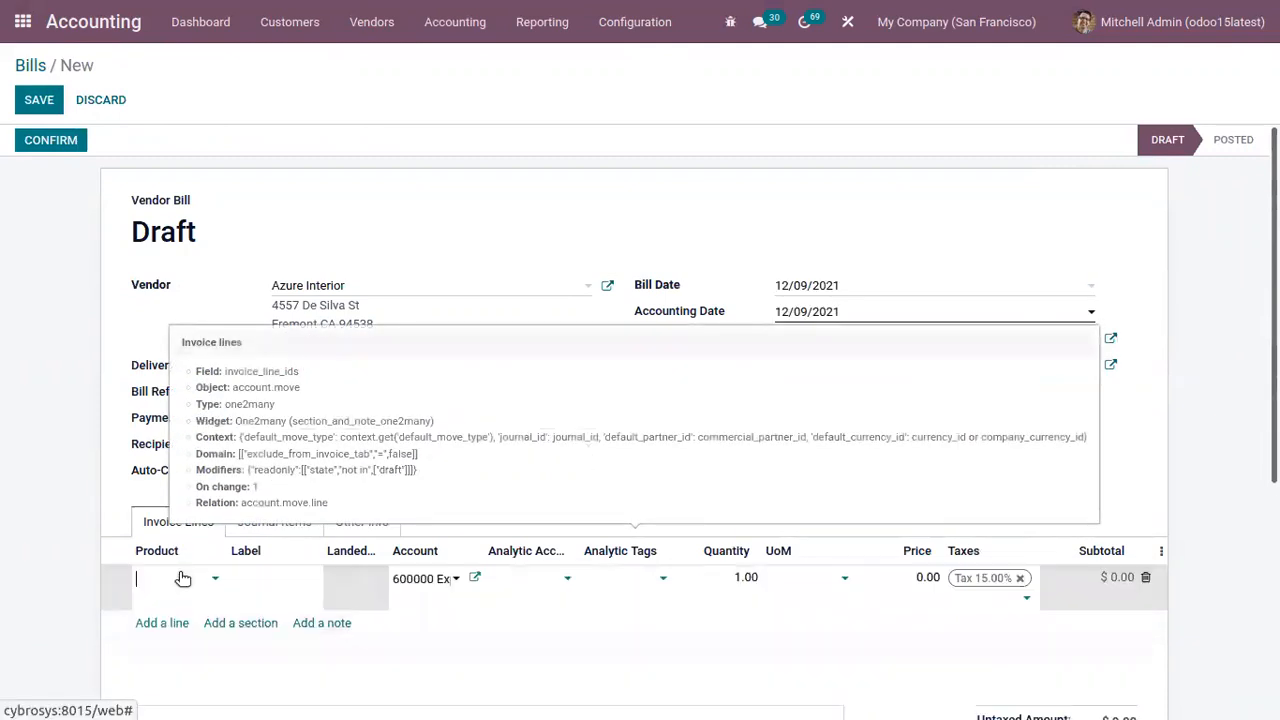
{"action": "left_click", "coordinate": [297, 406]}
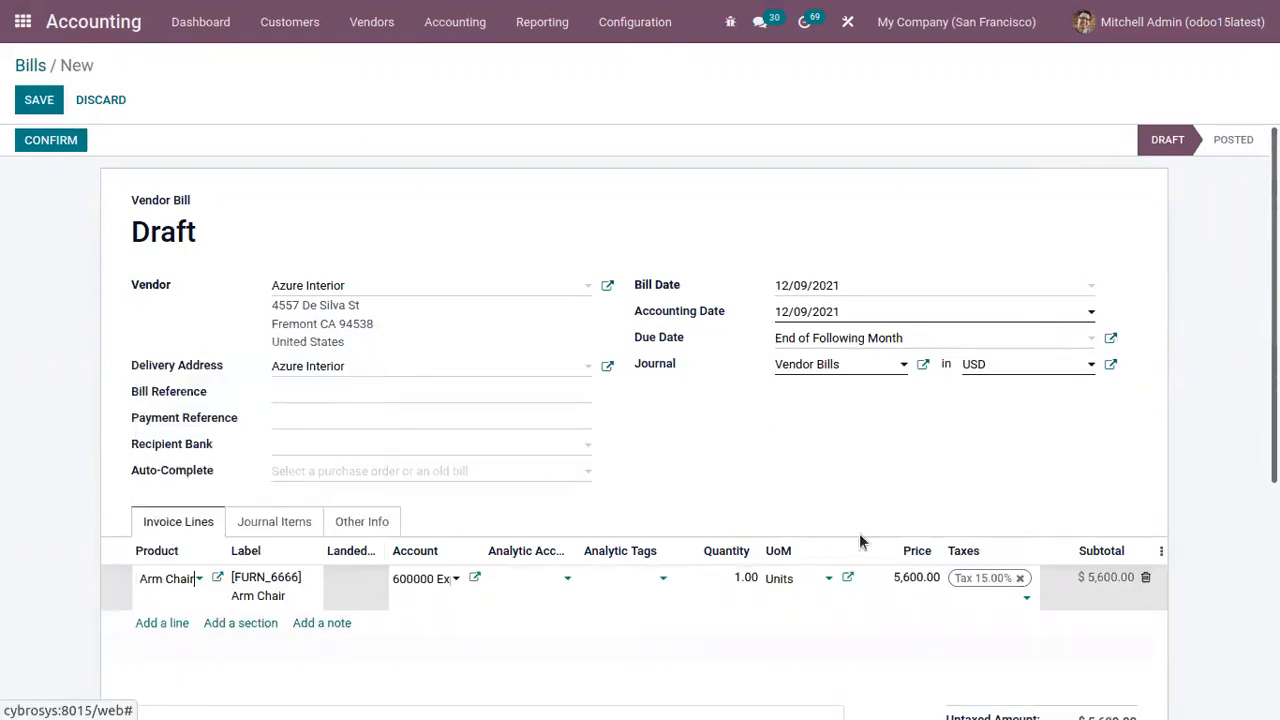
{"action": "left_click", "coordinate": [1020, 578]}
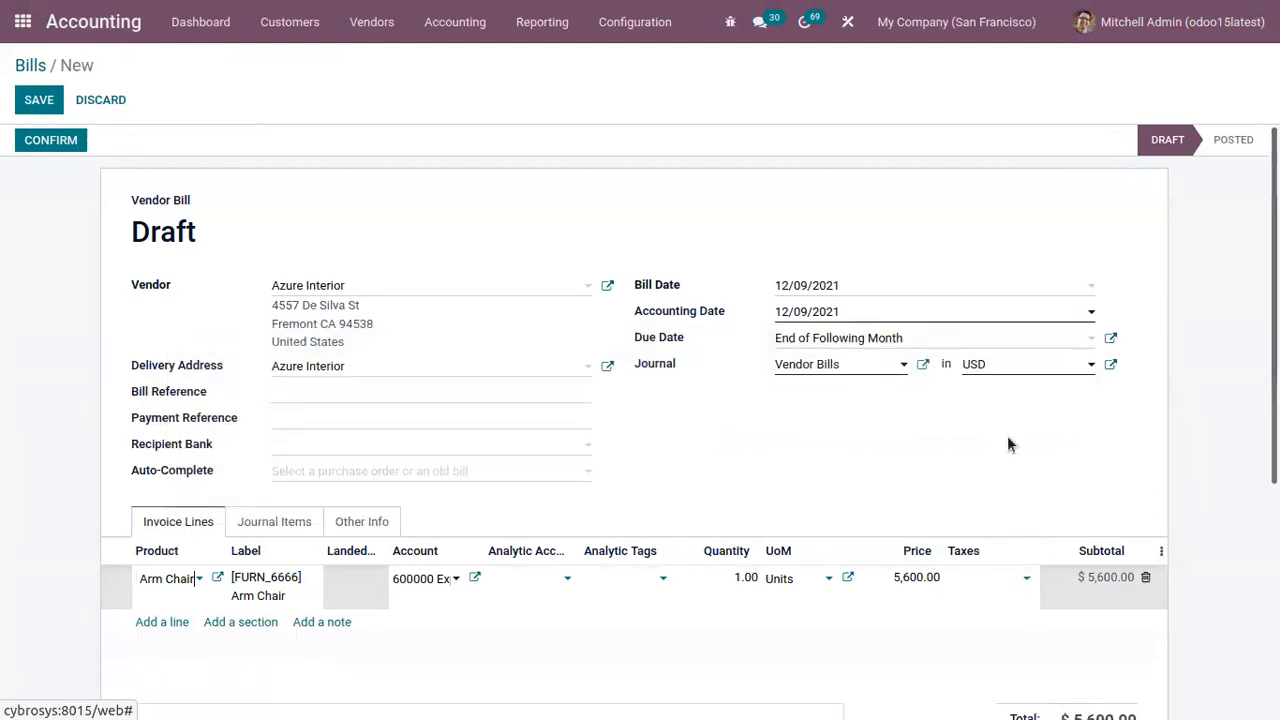
{"action": "left_click", "coordinate": [1007, 435]}
- Confirm the vendor bill and register its full payment through the Bank journal with the Manual payment method
{"action": "scroll", "coordinate": [1060, 580], "scroll_direction": "down", "scroll_amount": 4}
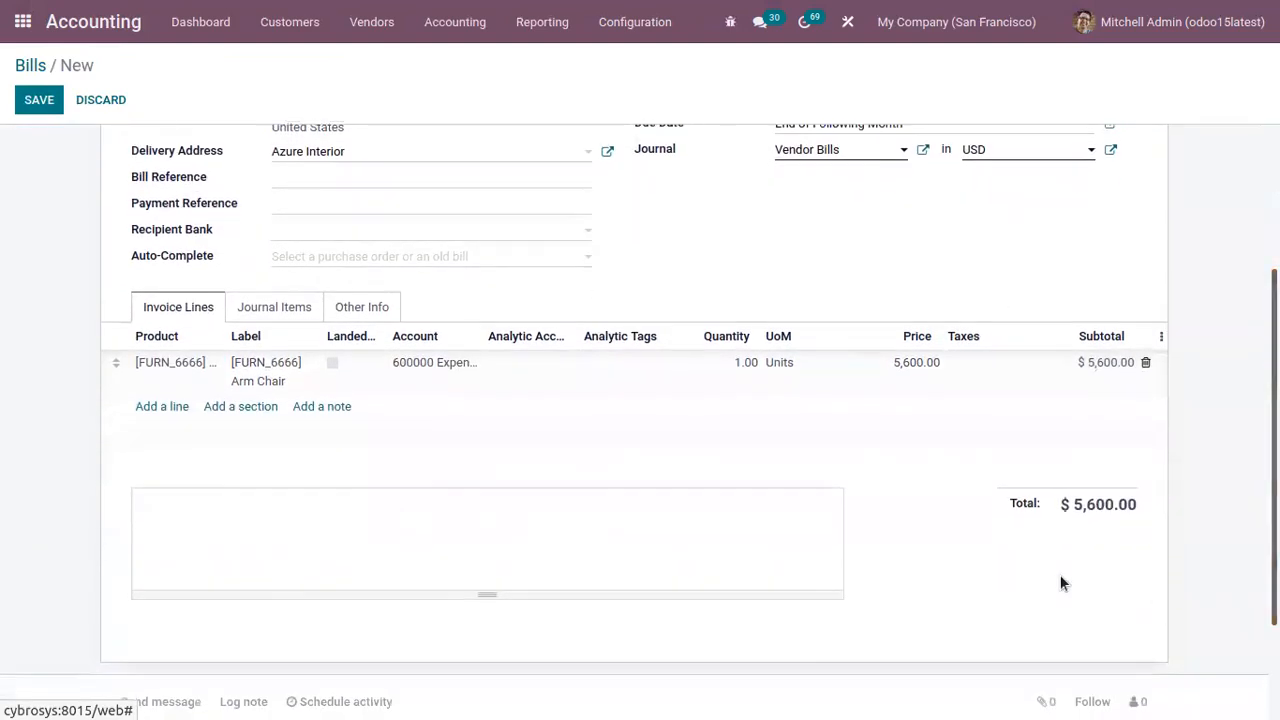
{"action": "left_click_drag", "start_coordinate": [1074, 509], "coordinate": [1160, 515]}
{"action": "left_click", "coordinate": [1148, 522]}
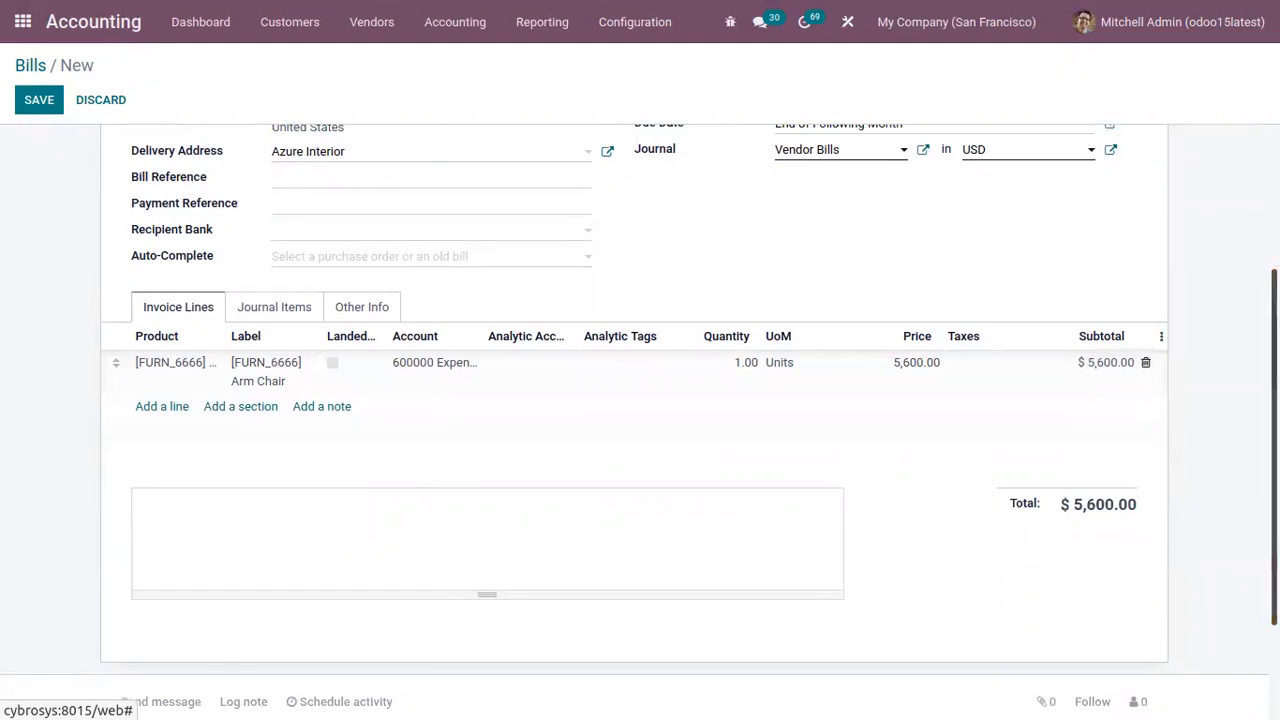
{"action": "left_click_drag", "start_coordinate": [1274, 530], "coordinate": [1274, 388]}
{"action": "left_click", "coordinate": [40, 141]}
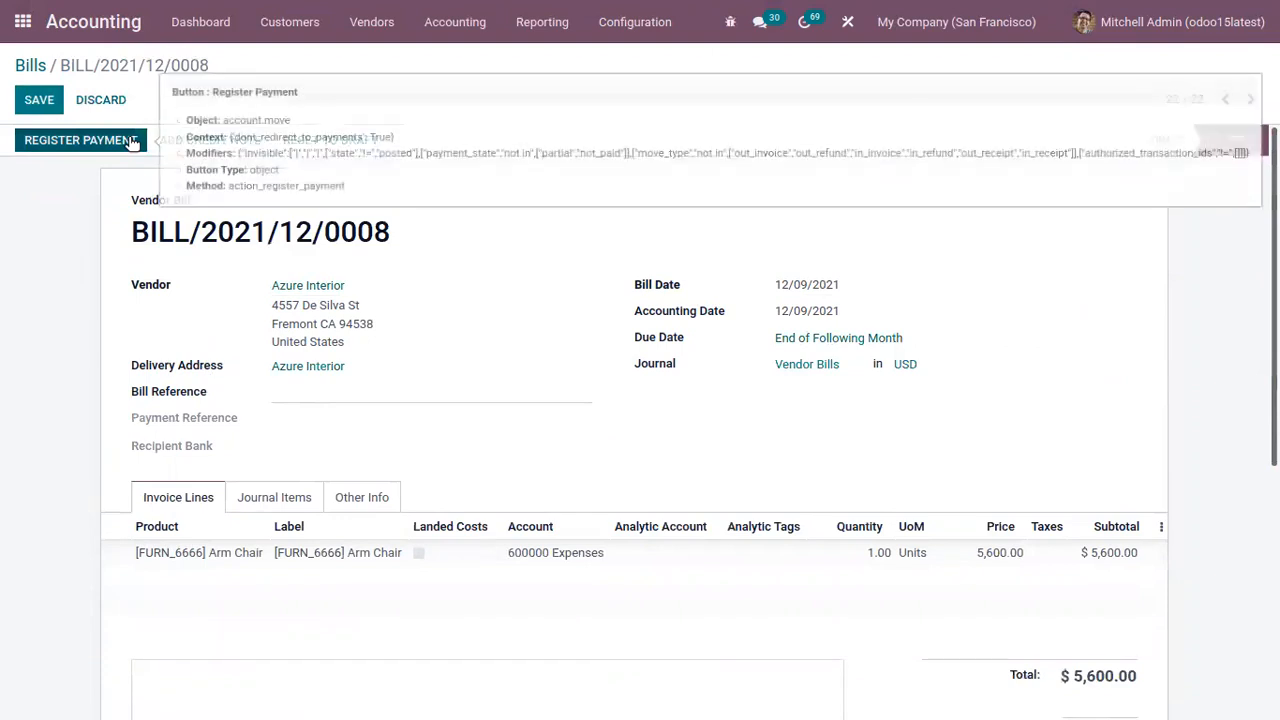
{"action": "left_click", "coordinate": [86, 140]}
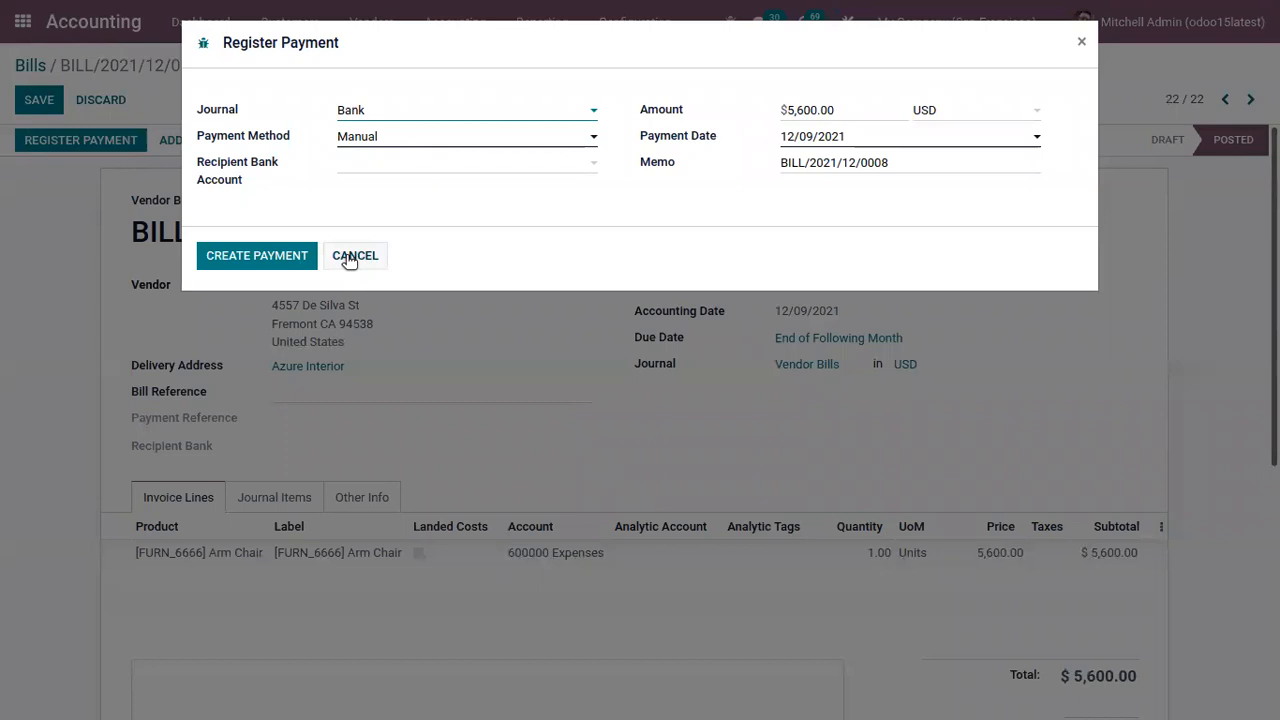
{"action": "left_click", "coordinate": [297, 257]}
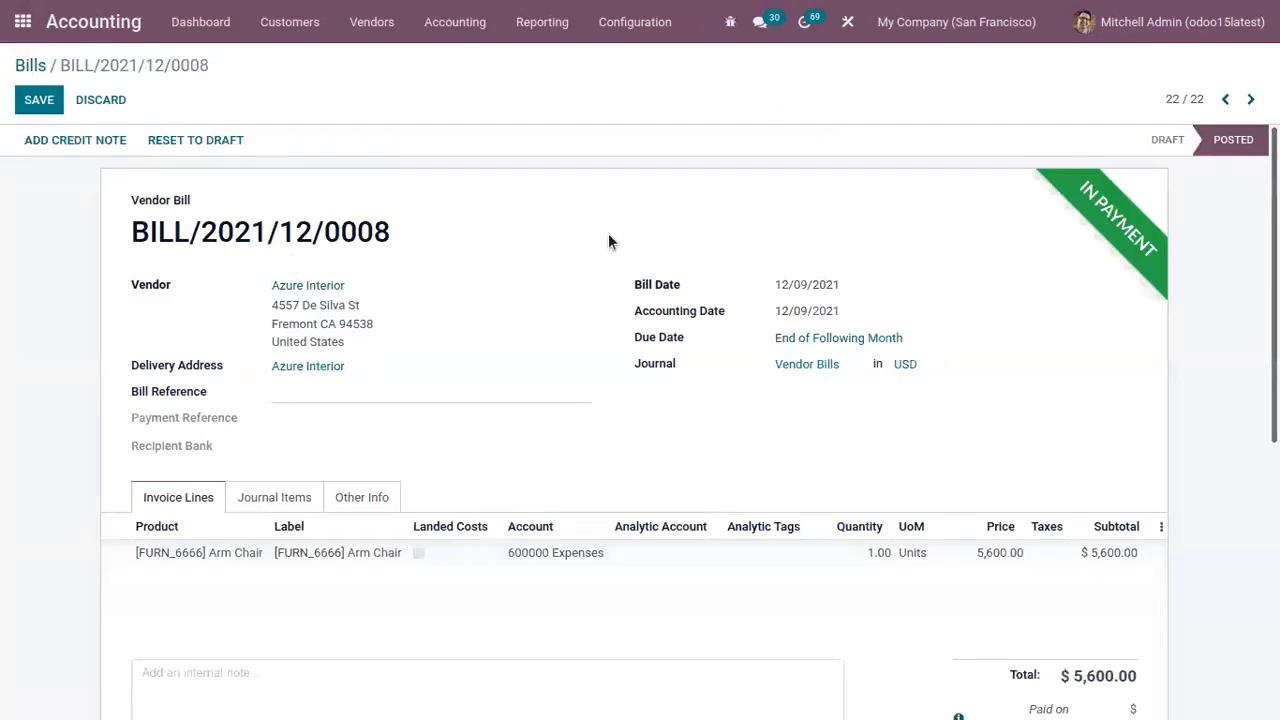
- Copy the bill number and create a new Bank statement with the reference bnk/2021/12/0008
{"action": "left_click_drag", "start_coordinate": [149, 232], "coordinate": [114, 246]}
{"action": "right_click", "coordinate": [186, 248]}
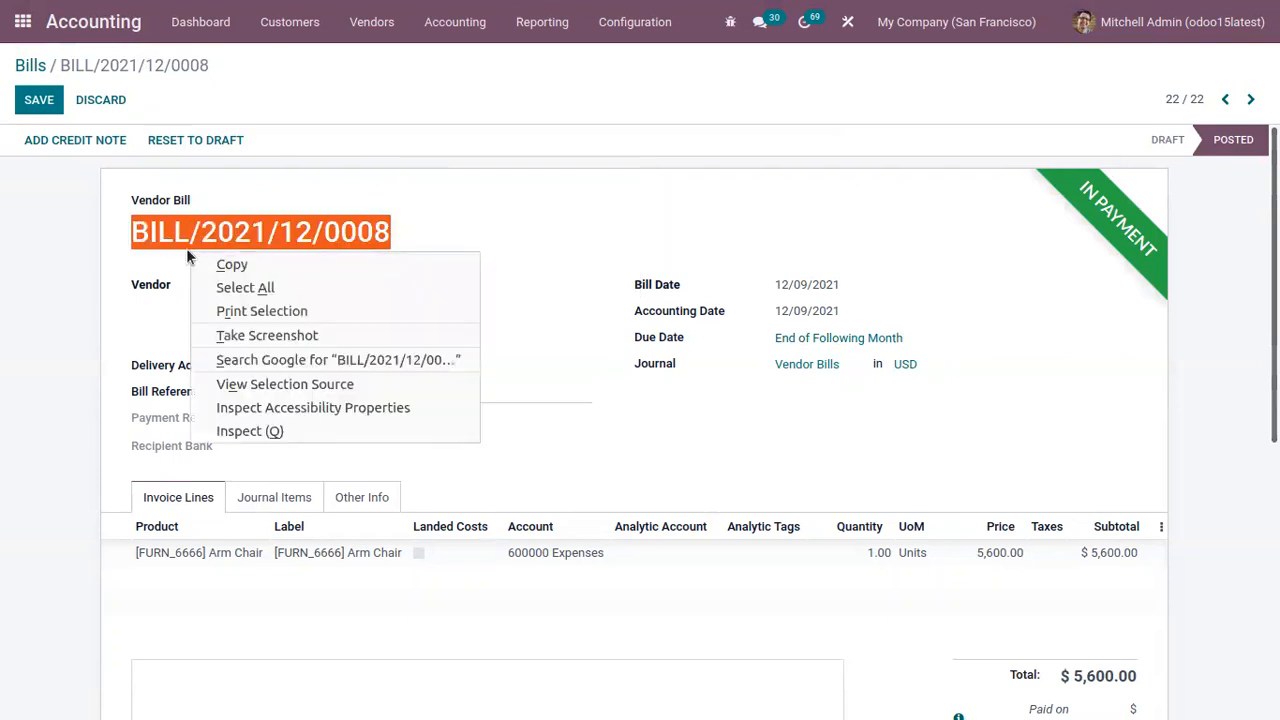
{"action": "left_click", "coordinate": [241, 263]}
{"action": "left_click", "coordinate": [405, 245]}
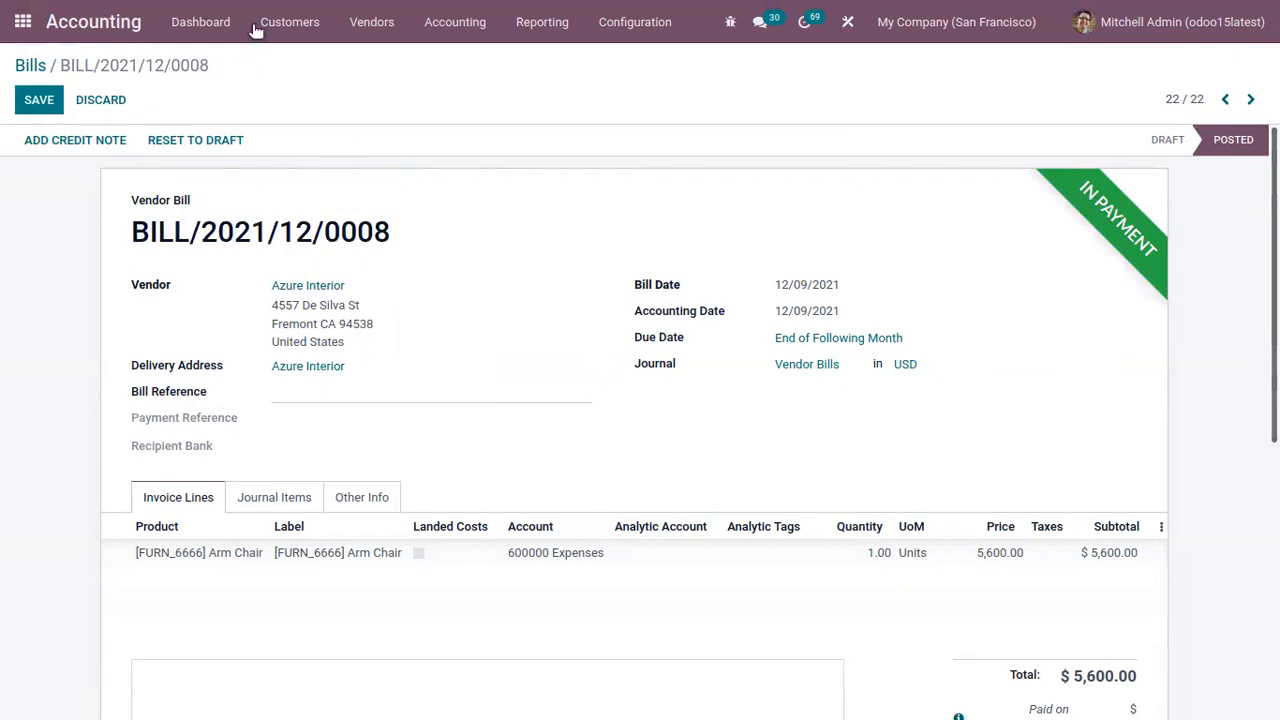
{"action": "left_click", "coordinate": [215, 22]}
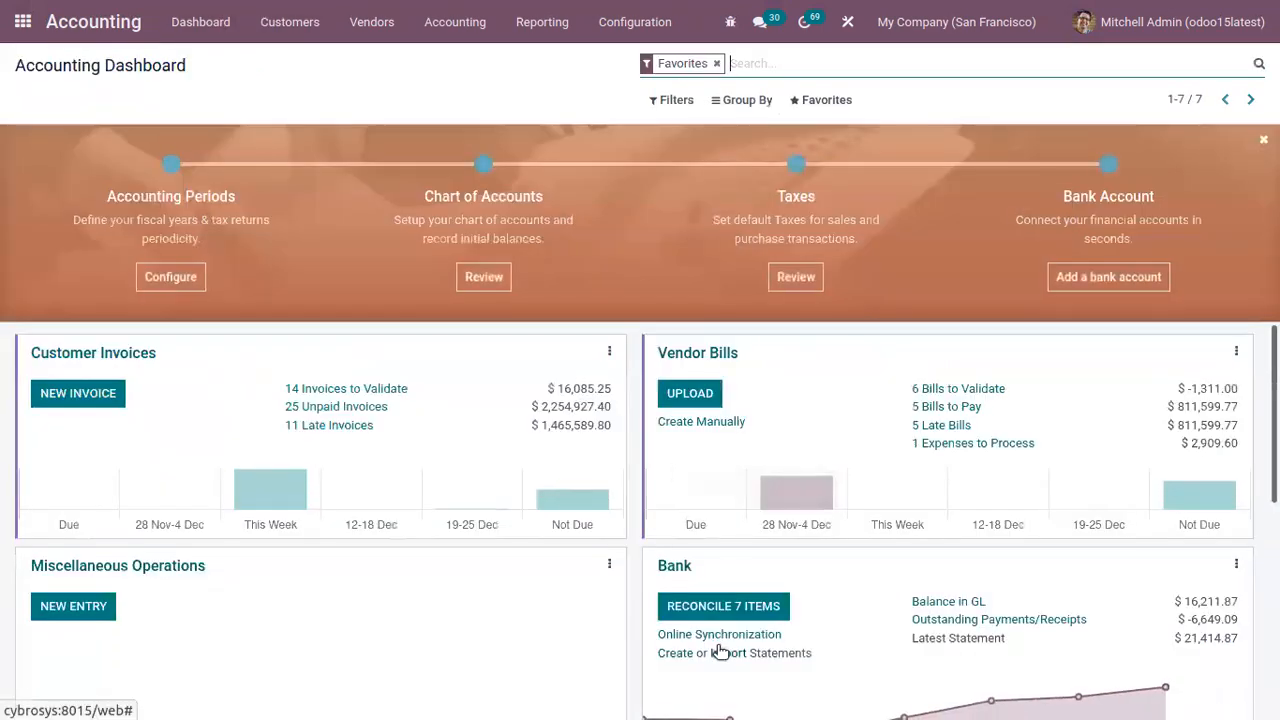
{"action": "left_click", "coordinate": [672, 656]}
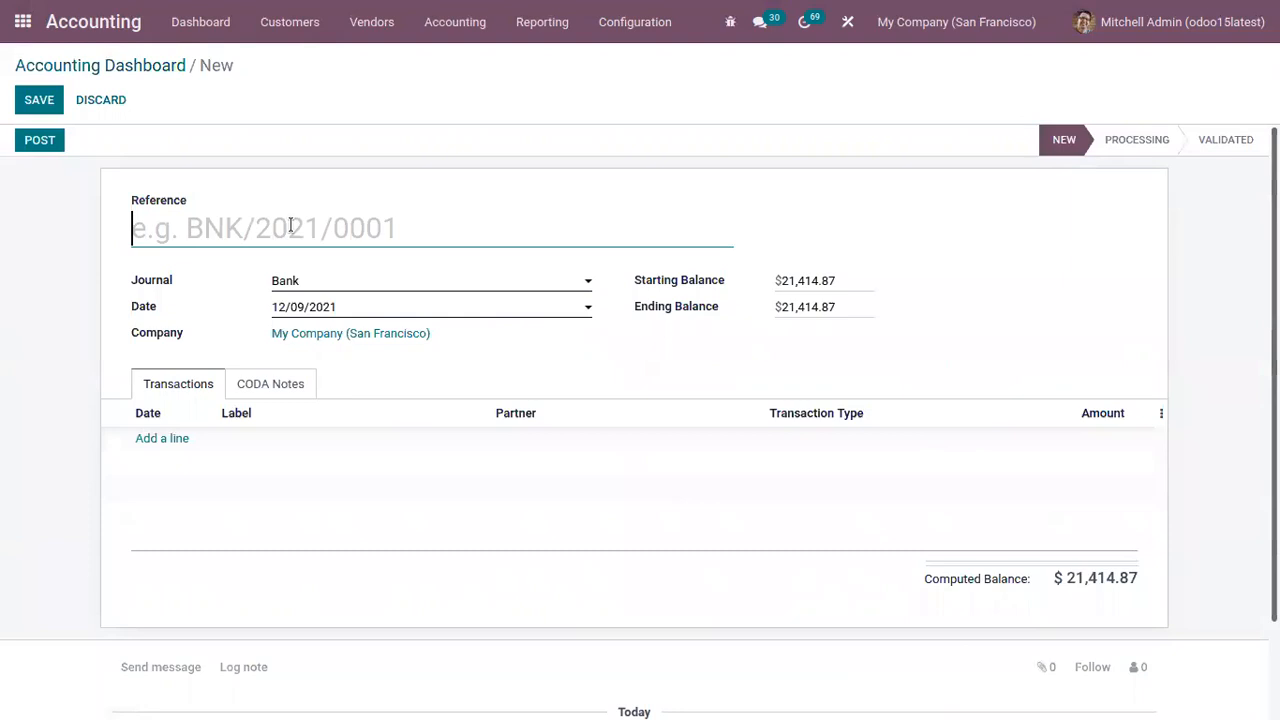
{"action": "key", "text": "ctrl+v"}
{"action": "left_click_drag", "start_coordinate": [188, 220], "coordinate": [134, 225]}
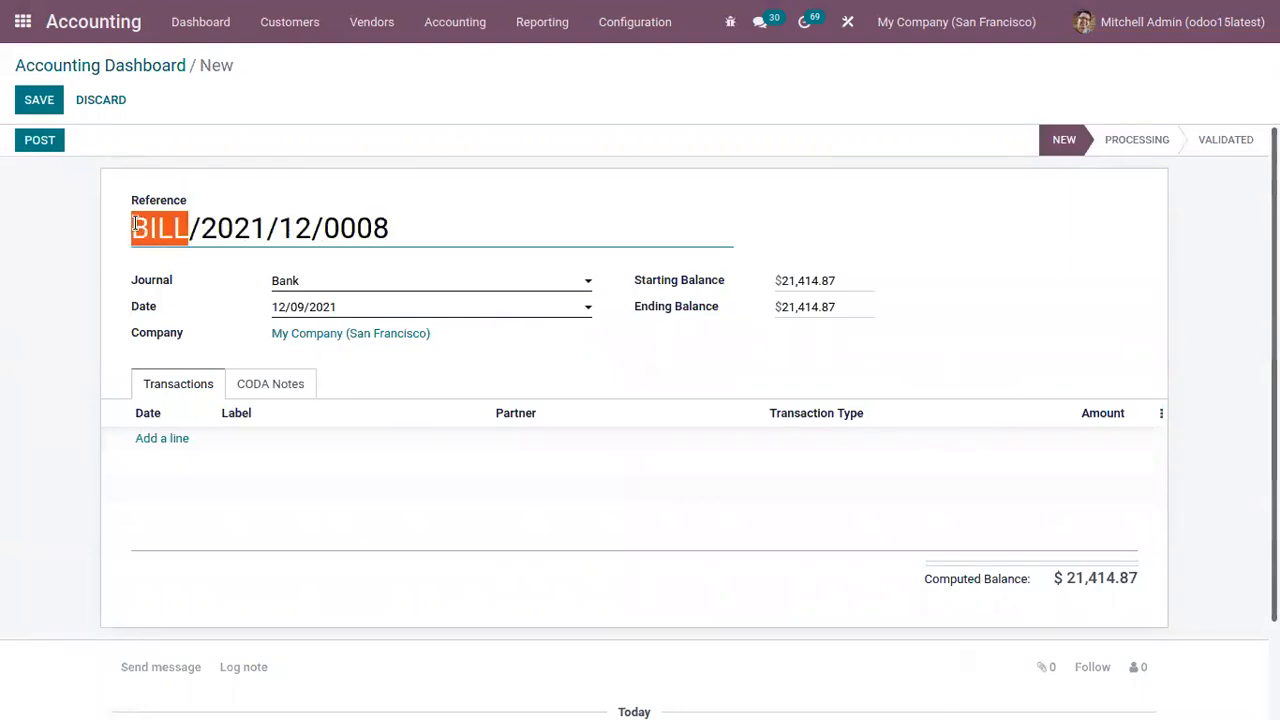
{"action": "type", "text": "bnk"}
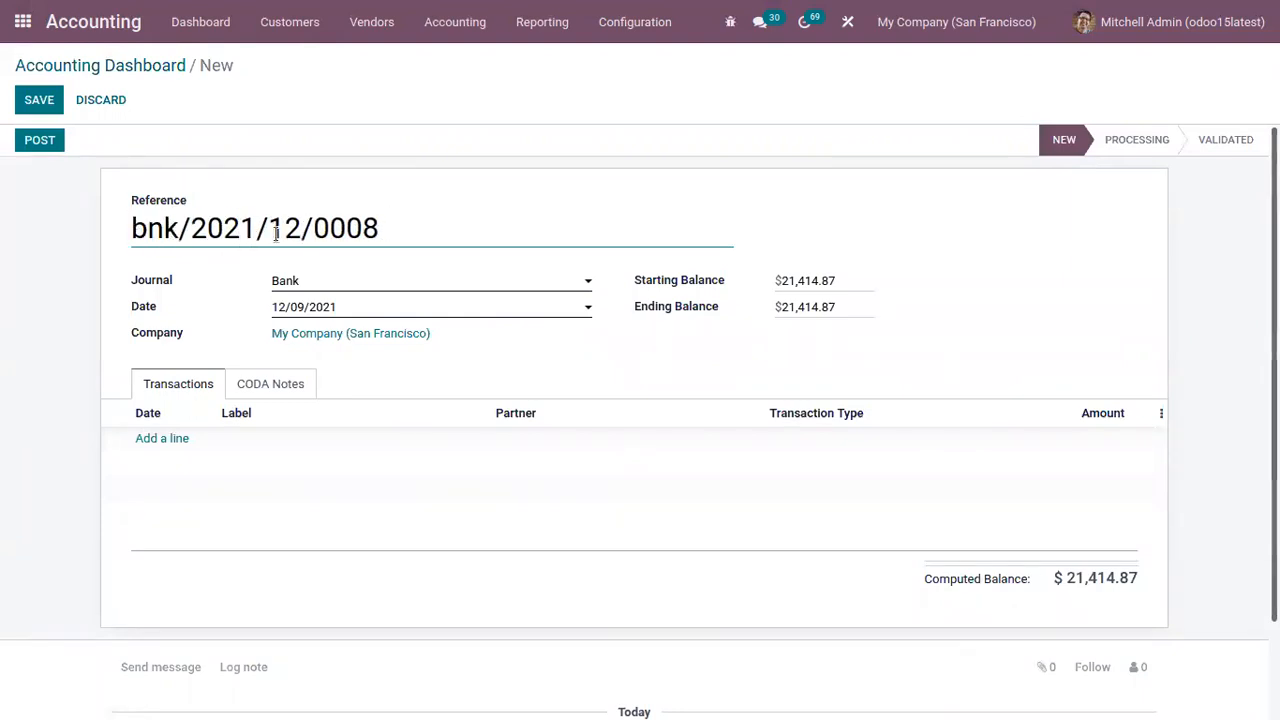
- Add a transaction line to the statement with the label azure/2021/12/0008
{"action": "left_click", "coordinate": [172, 440]}
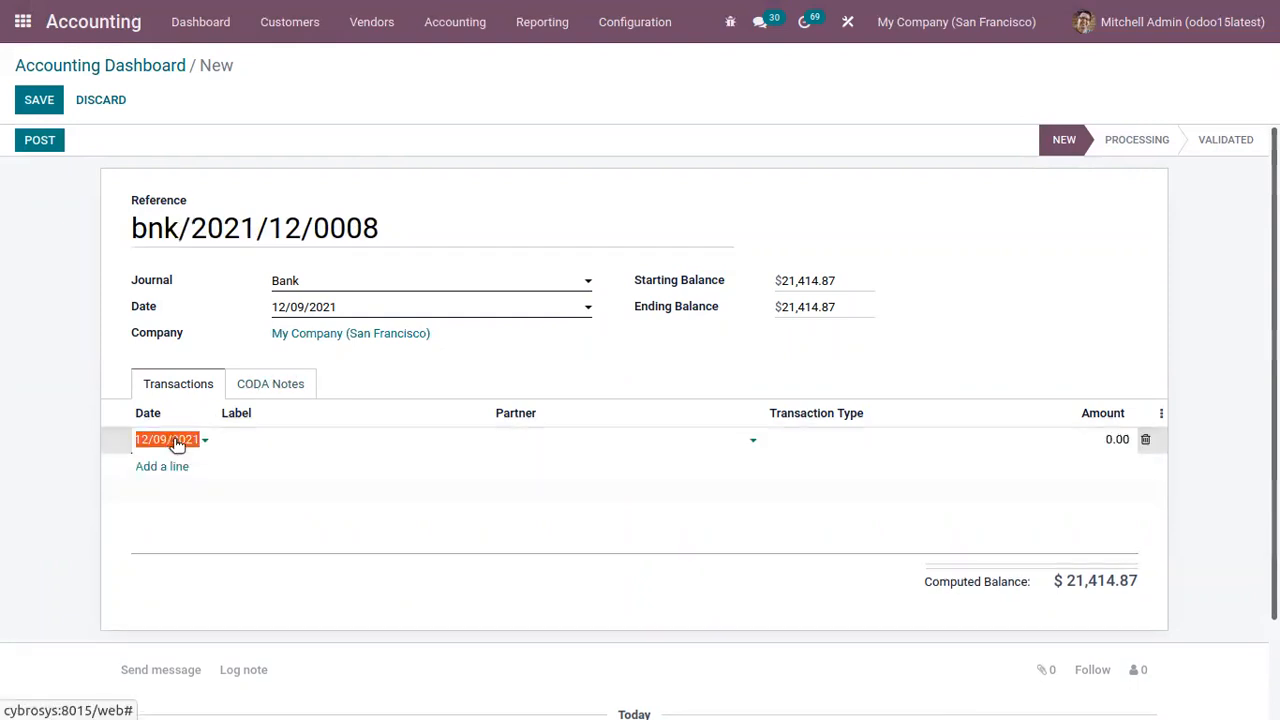
{"action": "left_click", "coordinate": [345, 435]}
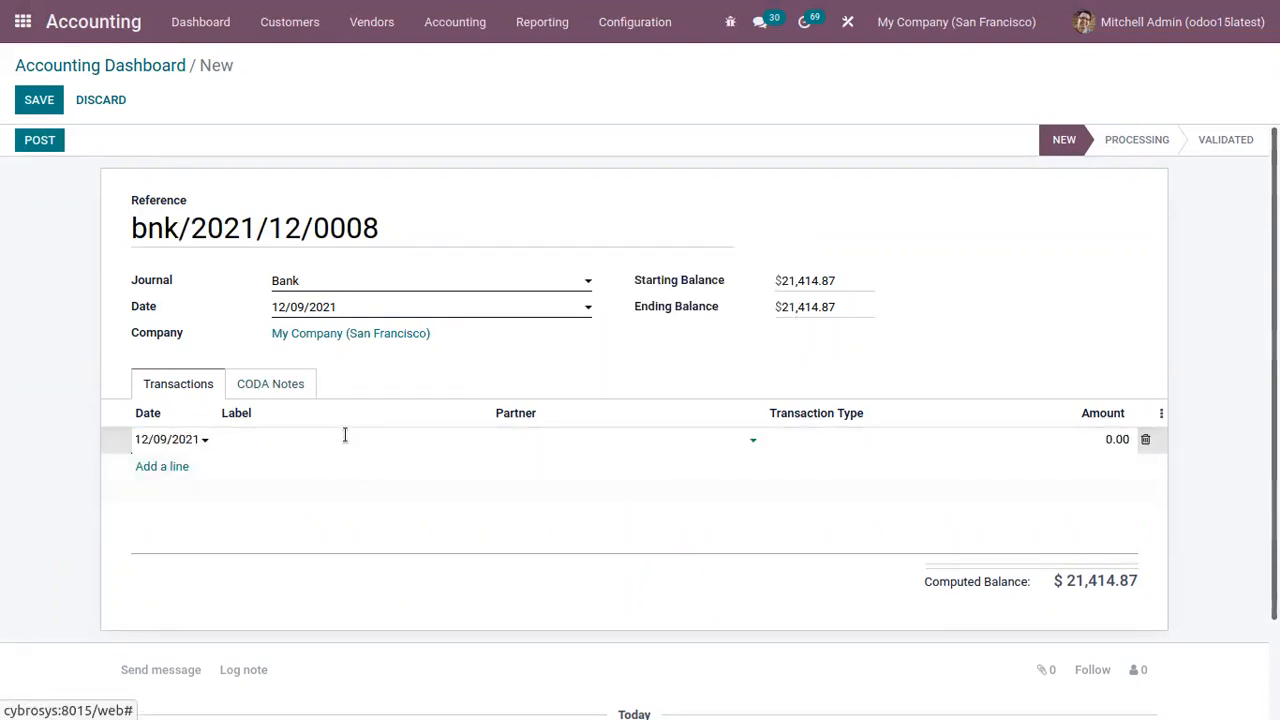
{"action": "key", "text": "ctrl+v"}
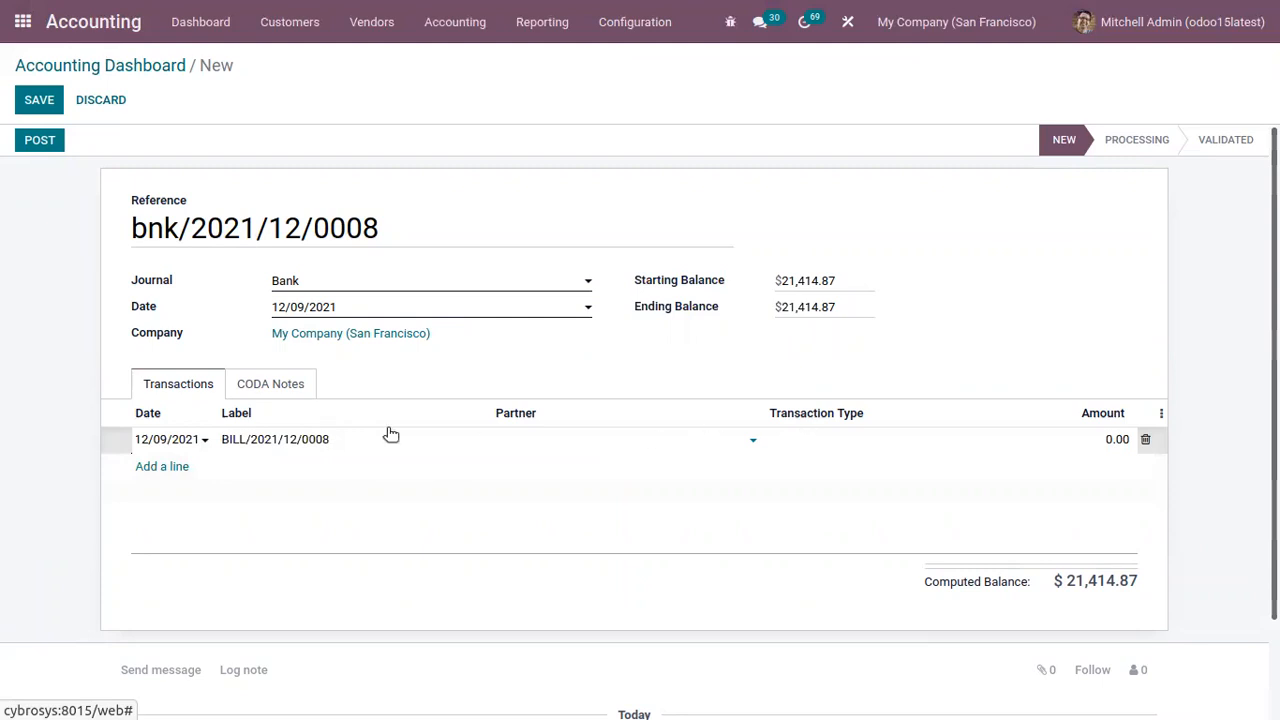
{"action": "left_click_drag", "start_coordinate": [250, 445], "coordinate": [215, 447]}
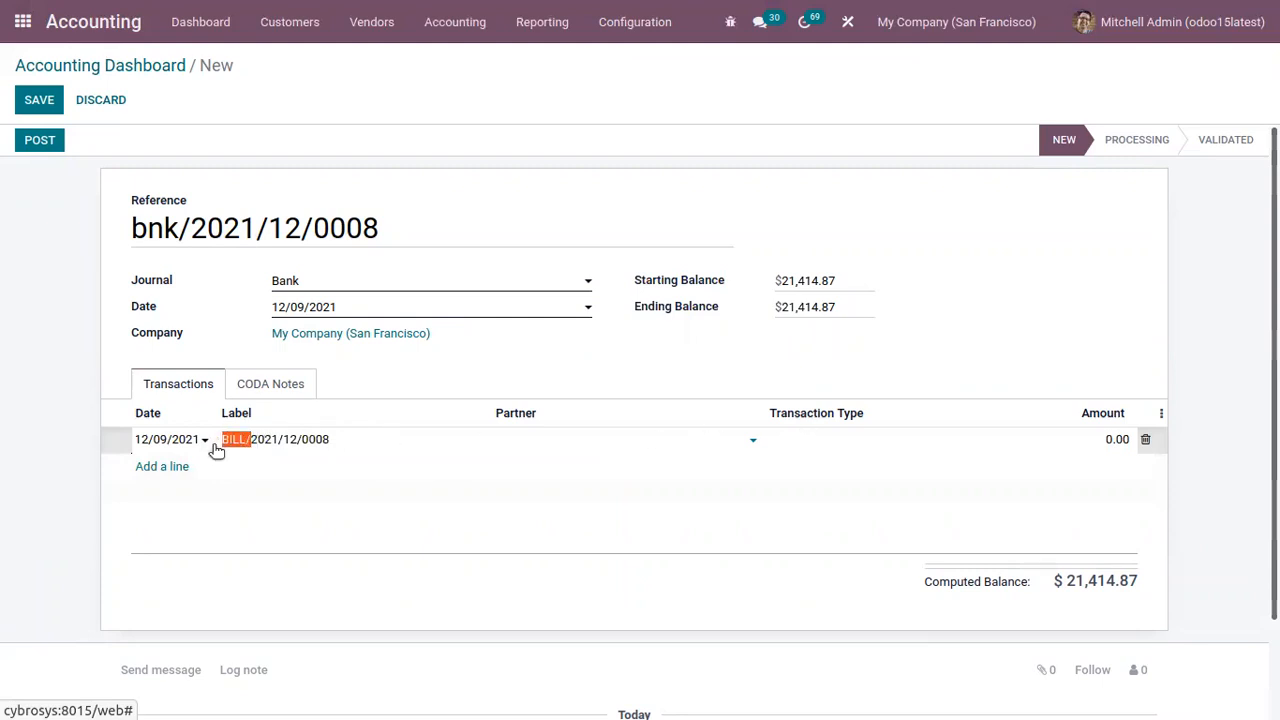
{"action": "key", "text": "BackSpace"}
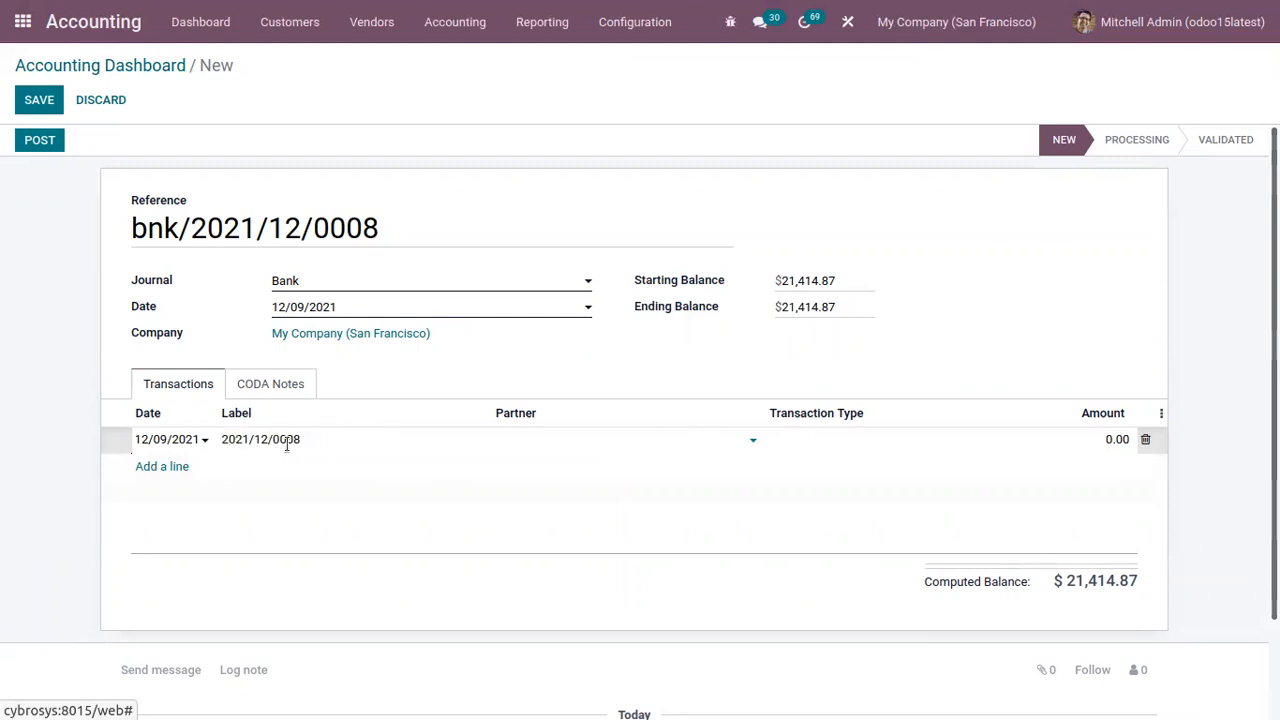
{"action": "type", "text": "azure"}
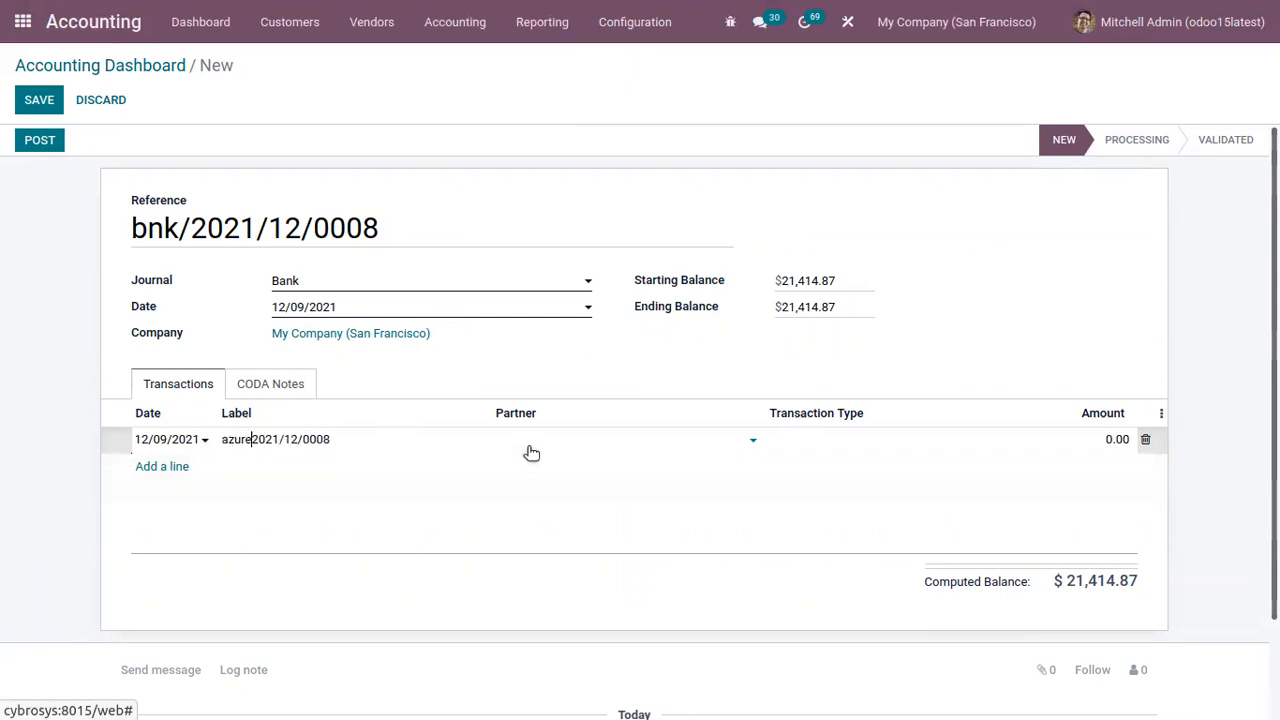
{"action": "type", "text": "/"}
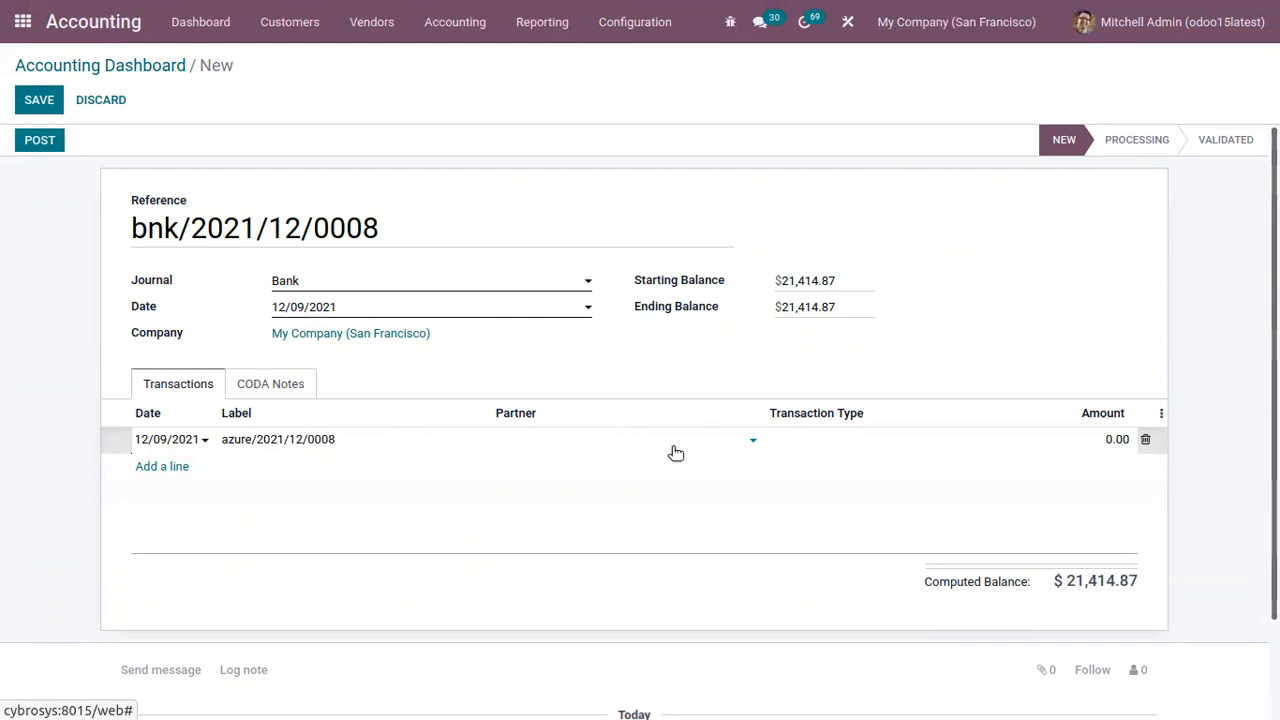
- Set the transaction's amount to 6,900 and save the bank statement
{"action": "left_click", "coordinate": [1108, 438]}
{"action": "type", "text": "69"}
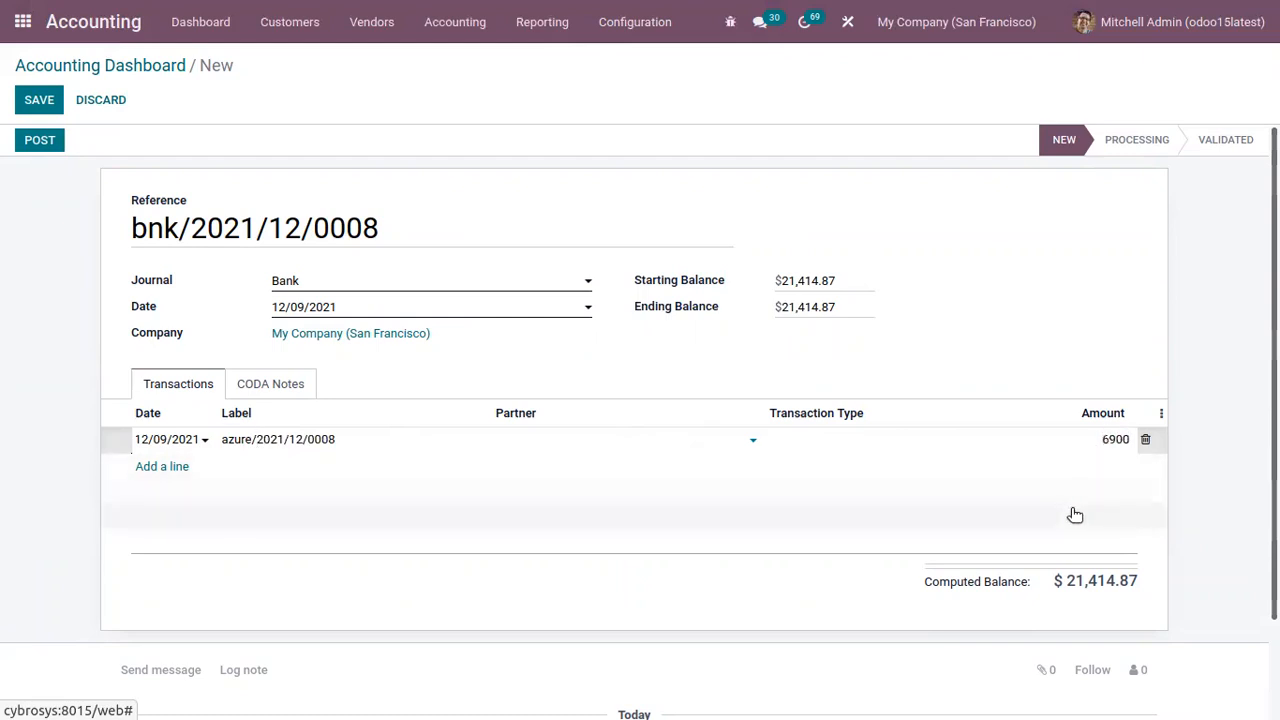
{"action": "left_click", "coordinate": [972, 304]}
{"action": "left_click", "coordinate": [45, 102]}
{"action": "left_click", "coordinate": [44, 104]}
- Set the ending balance to the computed balance of 28,314.87 and post the statement for reconciliation
{"action": "left_click_drag", "start_coordinate": [1067, 621], "coordinate": [1183, 636]}
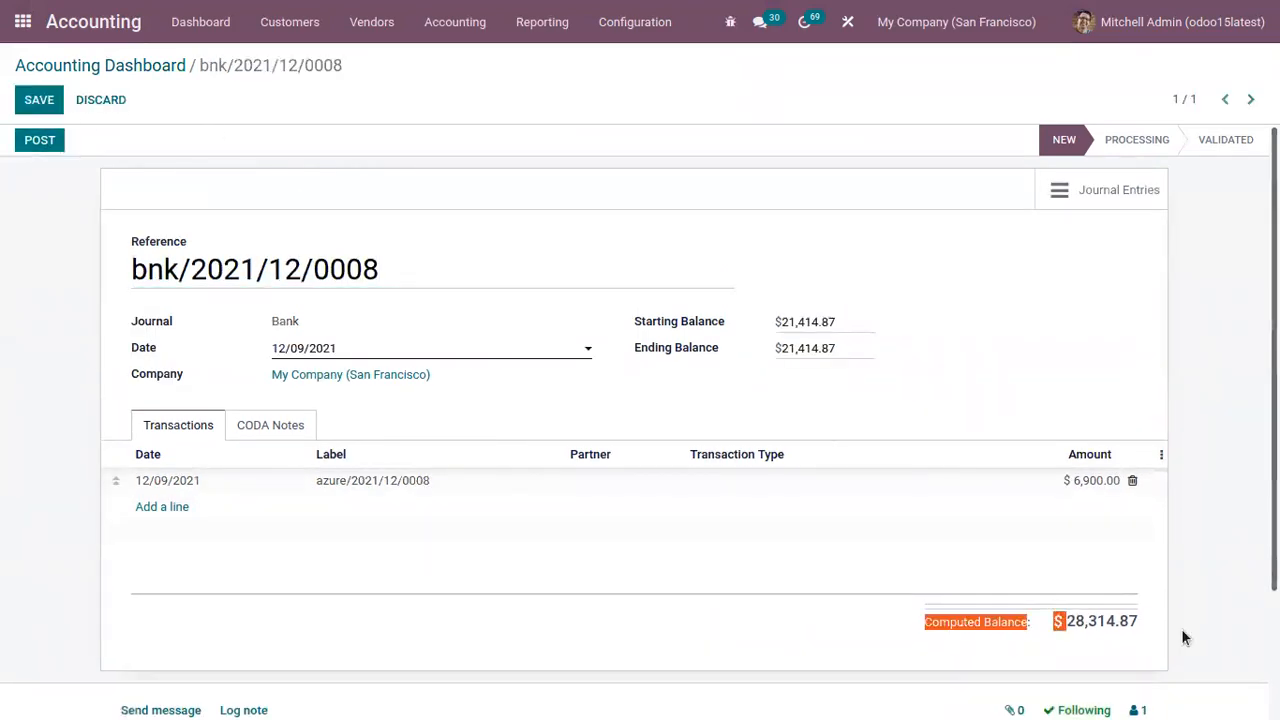
{"action": "double_click", "coordinate": [1132, 619]}
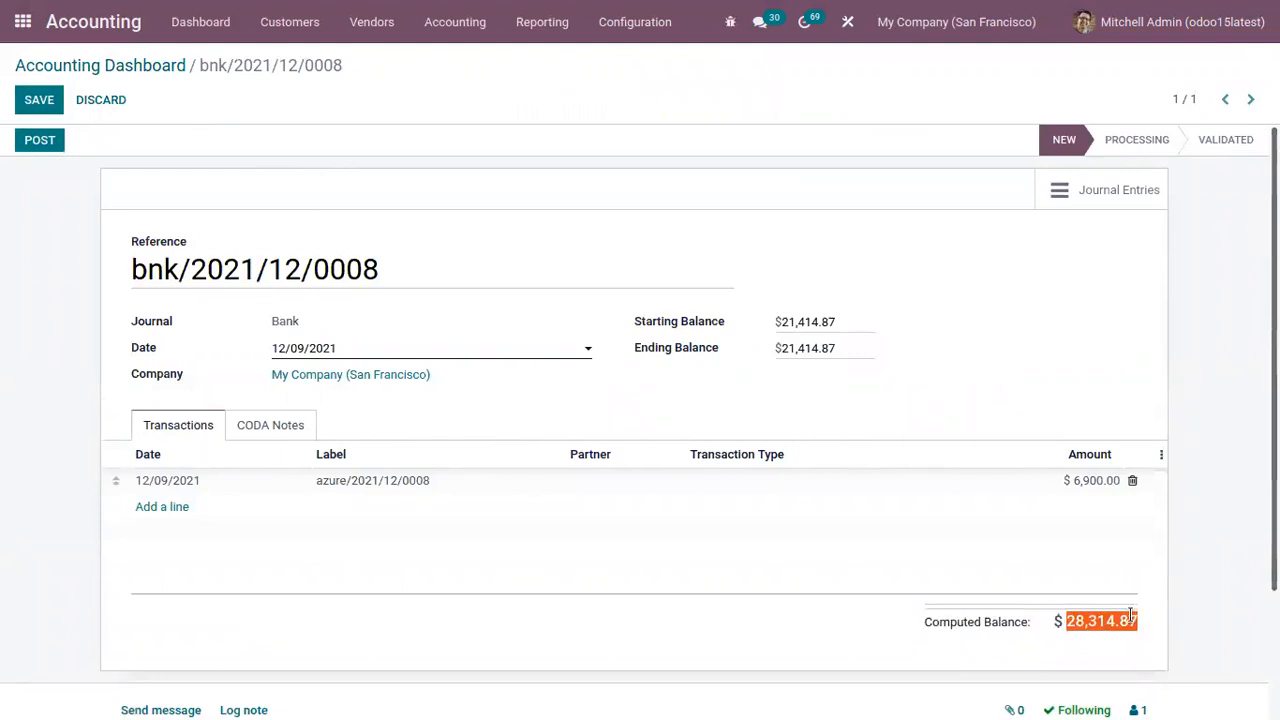
{"action": "left_click", "coordinate": [860, 348]}
{"action": "key", "text": "ctrl+v"}
{"action": "left_click", "coordinate": [35, 110]}
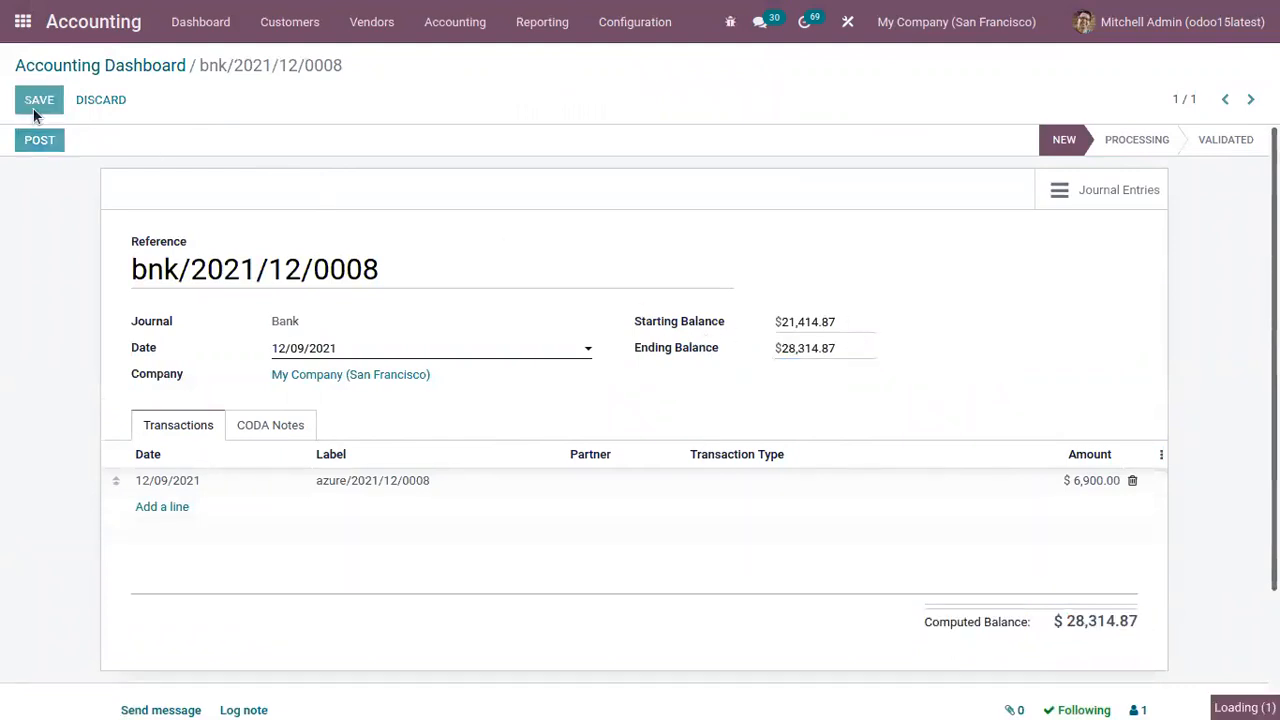
{"action": "left_click", "coordinate": [36, 139]}
{"action": "left_click", "coordinate": [50, 143]}
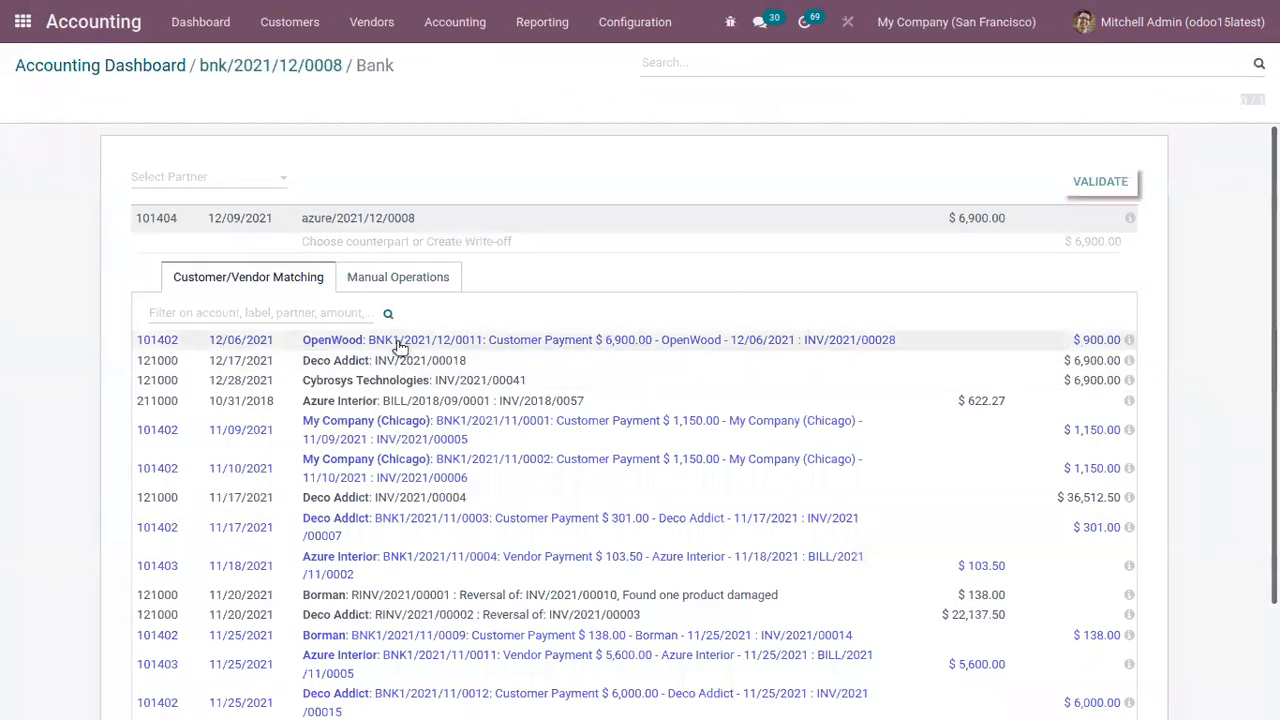
- Return from the reconciliation view to the bnk/2021/12/0008 statement and reset it to new
{"action": "left_click", "coordinate": [386, 65]}
{"action": "left_click", "coordinate": [37, 100]}
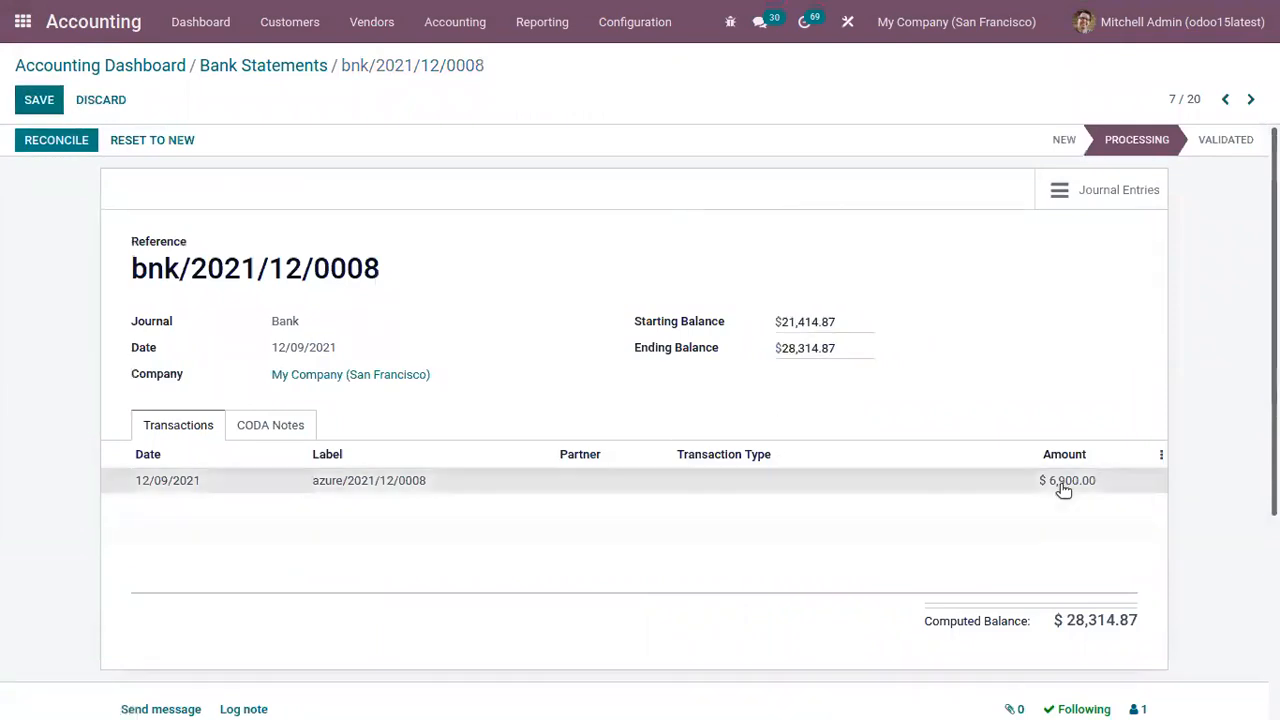
{"action": "left_click", "coordinate": [1064, 485]}
{"action": "left_click", "coordinate": [222, 359]}
{"action": "left_click", "coordinate": [145, 145]}
- Set the amount of the azure/2021/12/0008 transaction to -5,600
{"action": "left_click", "coordinate": [1092, 481]}
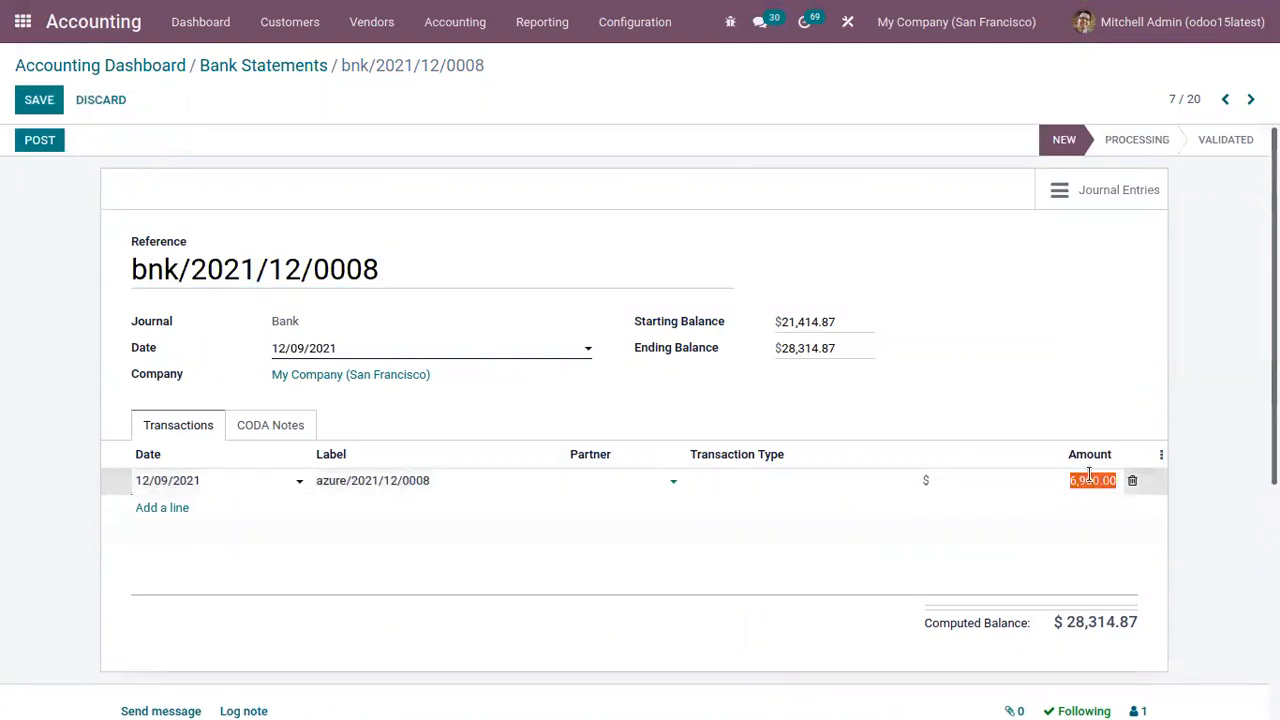
{"action": "type", "text": "5600"}
{"action": "left_click", "coordinate": [1091, 480]}
{"action": "type", "text": "-"}
{"action": "left_click", "coordinate": [1005, 345]}
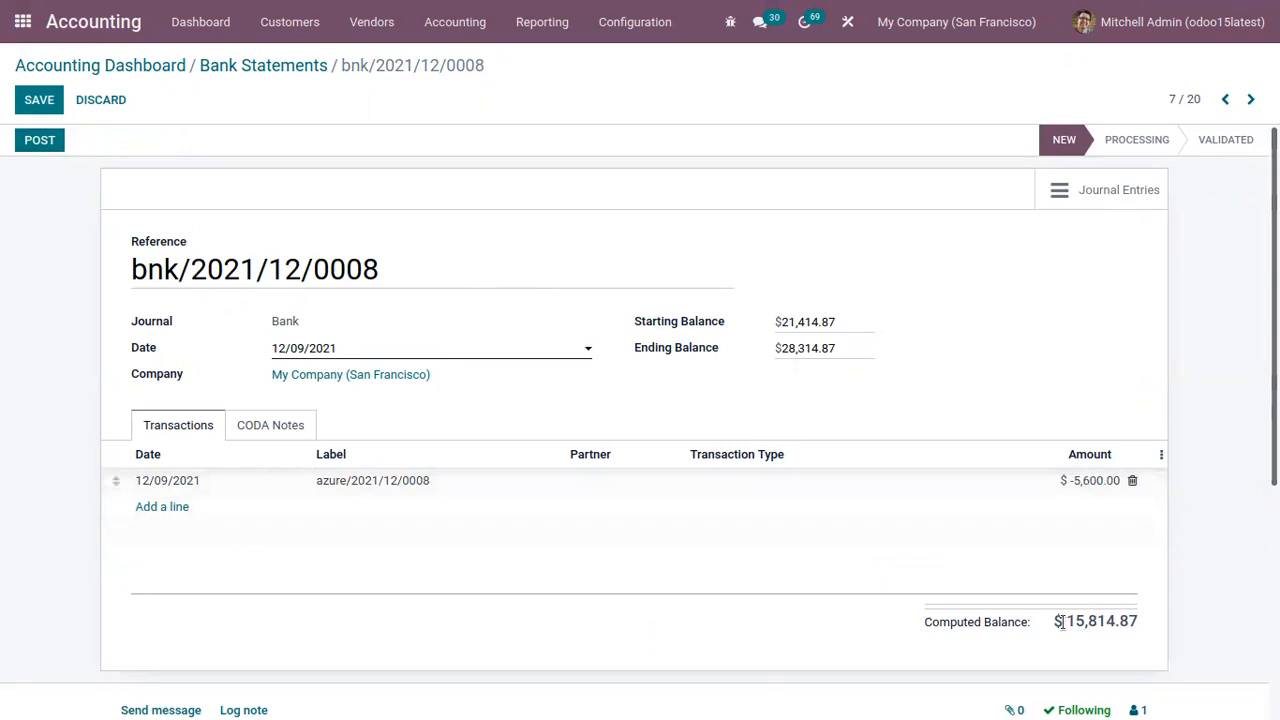
- Set the ending balance to the computed balance of 15,814.87 and post the statement
{"action": "left_click_drag", "start_coordinate": [1068, 621], "coordinate": [1133, 618]}
{"action": "key", "text": "ctrl+c"}
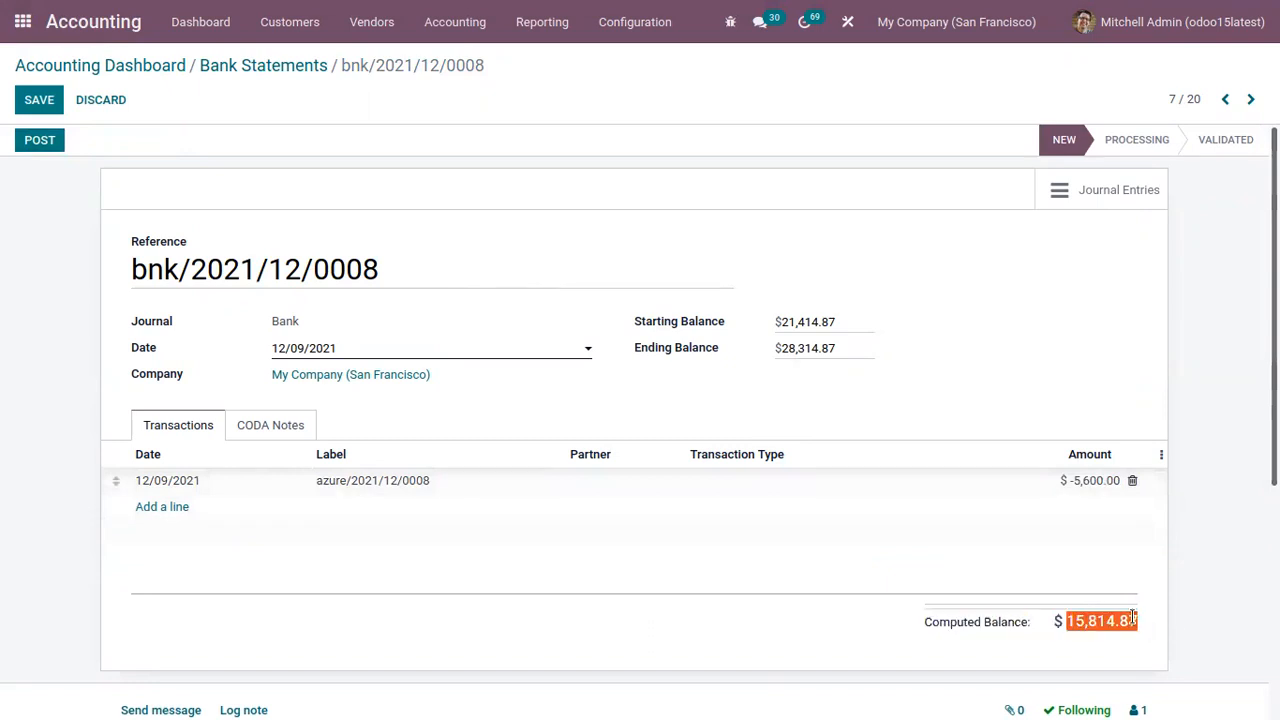
{"action": "left_click", "coordinate": [848, 348]}
{"action": "left_click_drag", "start_coordinate": [848, 348], "coordinate": [729, 346]}
{"action": "key", "text": "ctrl+v"}
{"action": "left_click", "coordinate": [47, 142]}
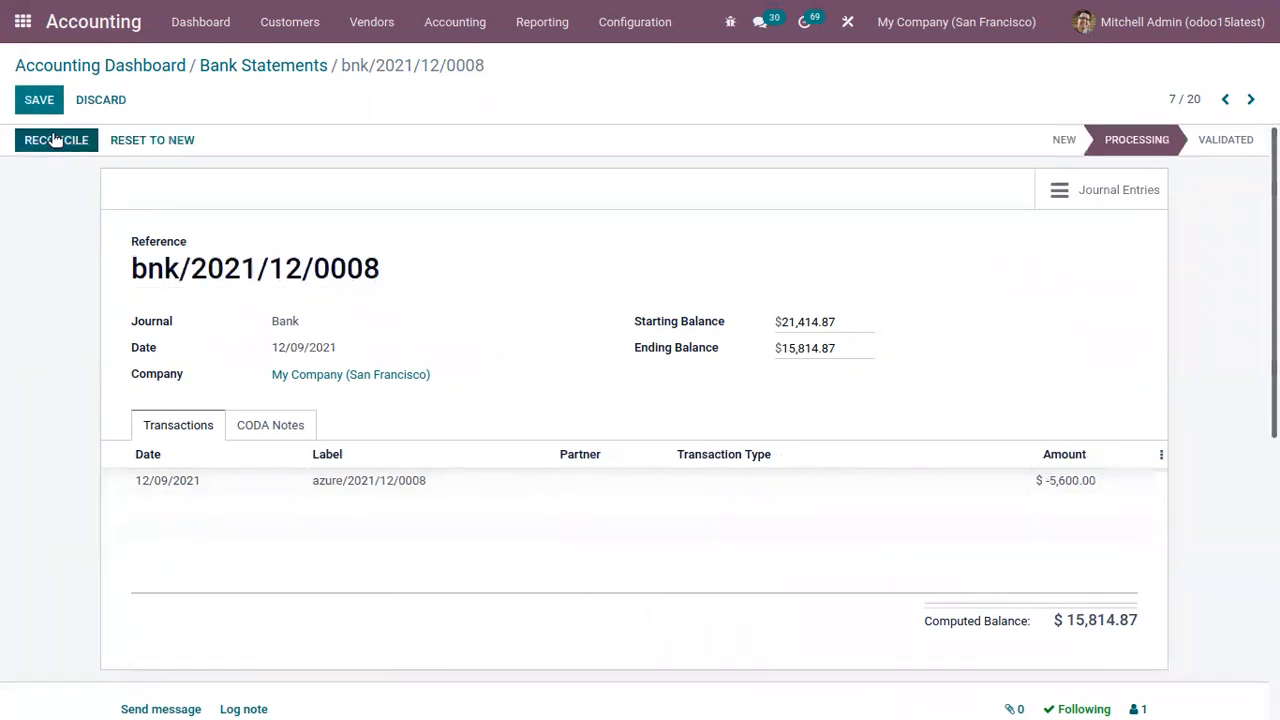
- Reconcile the statement line with Azure Interior's payment BNK1/2021/12/0032 for BILL/2021/12/0008 and validate the match
{"action": "left_click", "coordinate": [55, 140]}
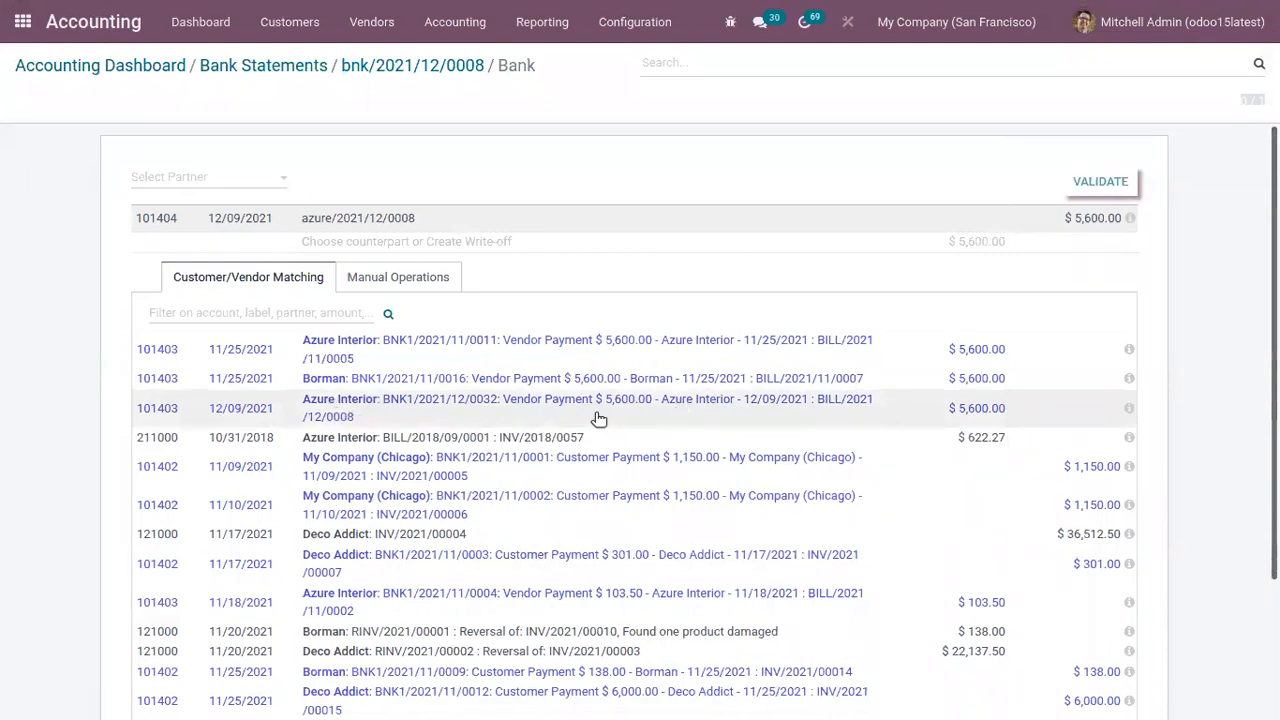
{"action": "left_click", "coordinate": [546, 410]}
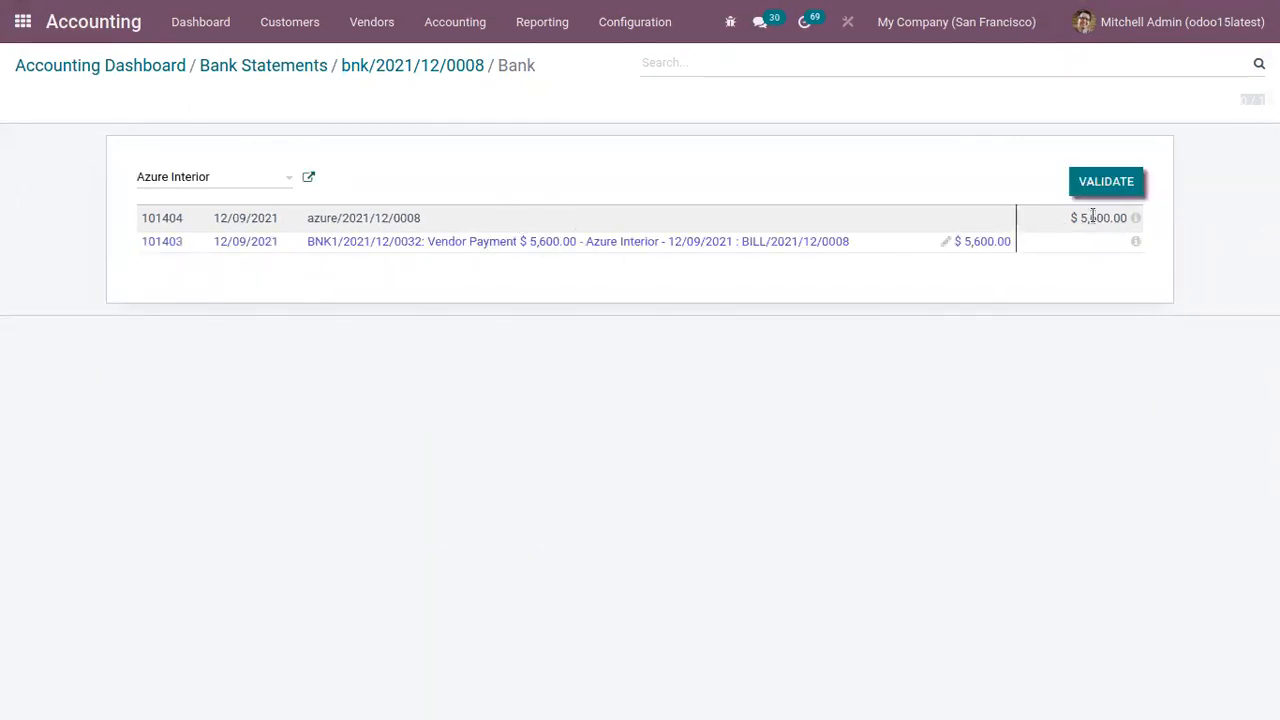
{"action": "left_click", "coordinate": [1139, 183]}
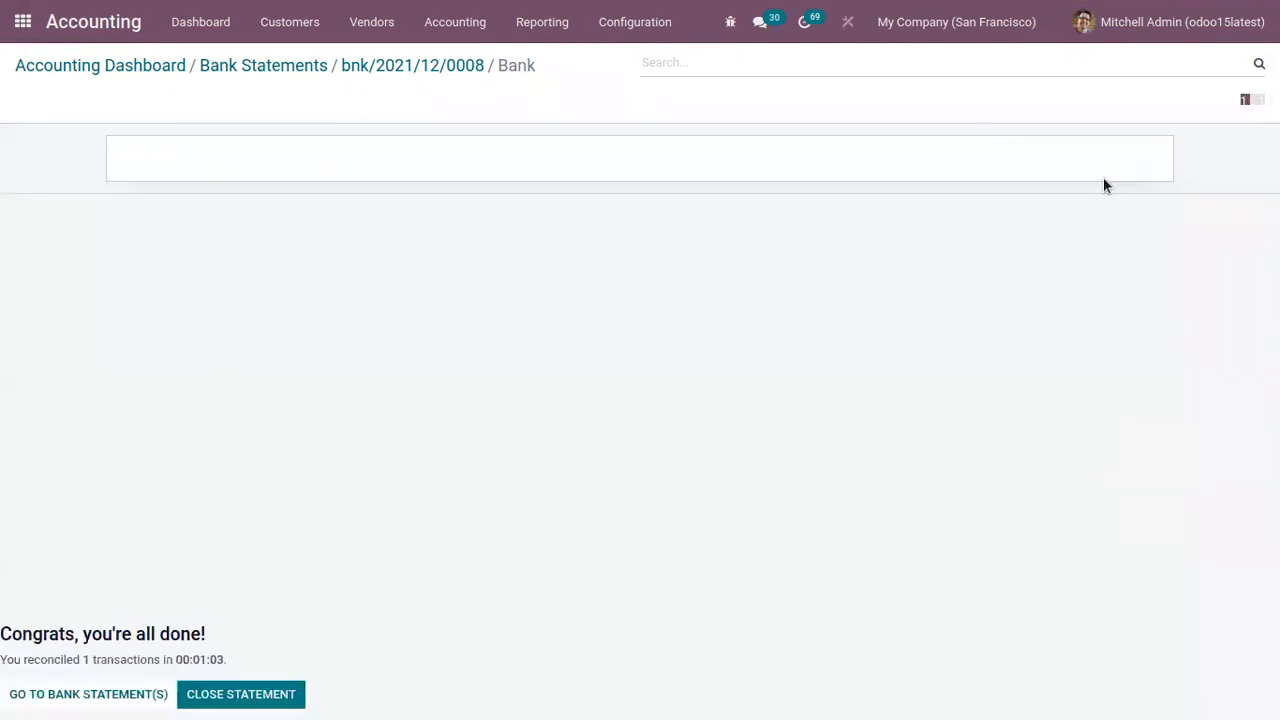
- Return to the bnk/2021/12/0008 bank statement and validate it
{"action": "left_click", "coordinate": [433, 73]}
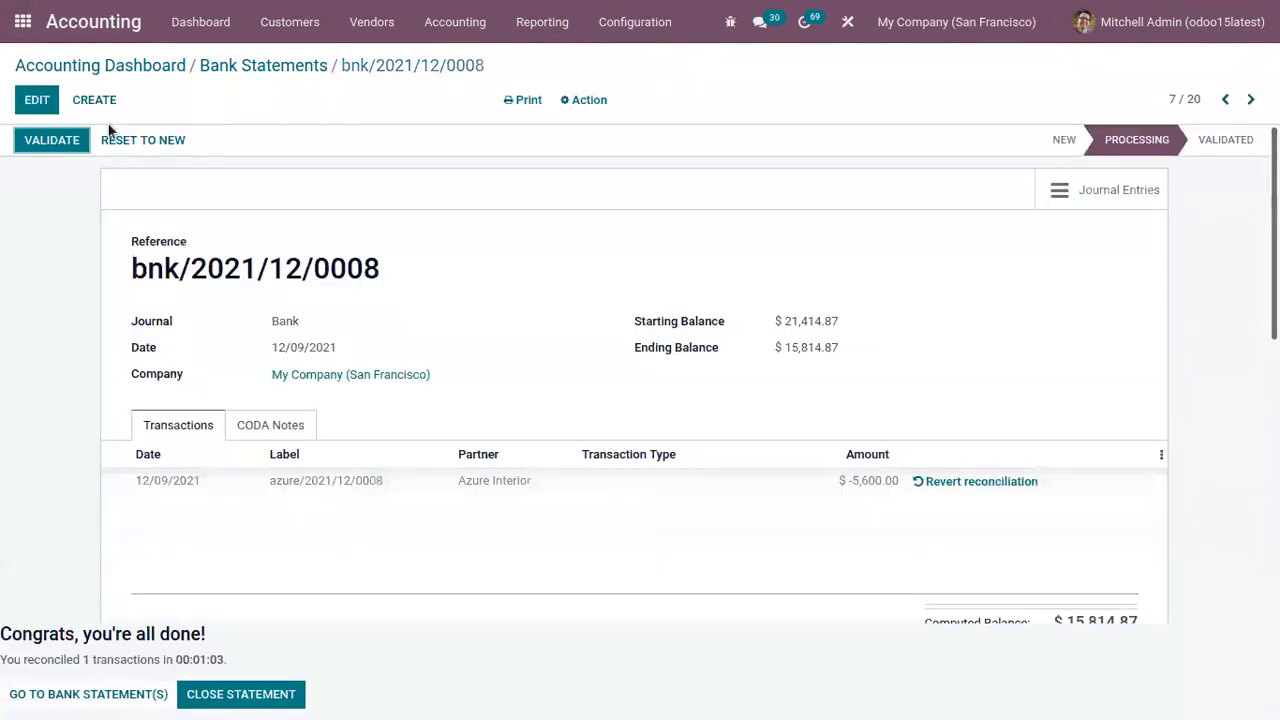
{"action": "left_click", "coordinate": [63, 144]}
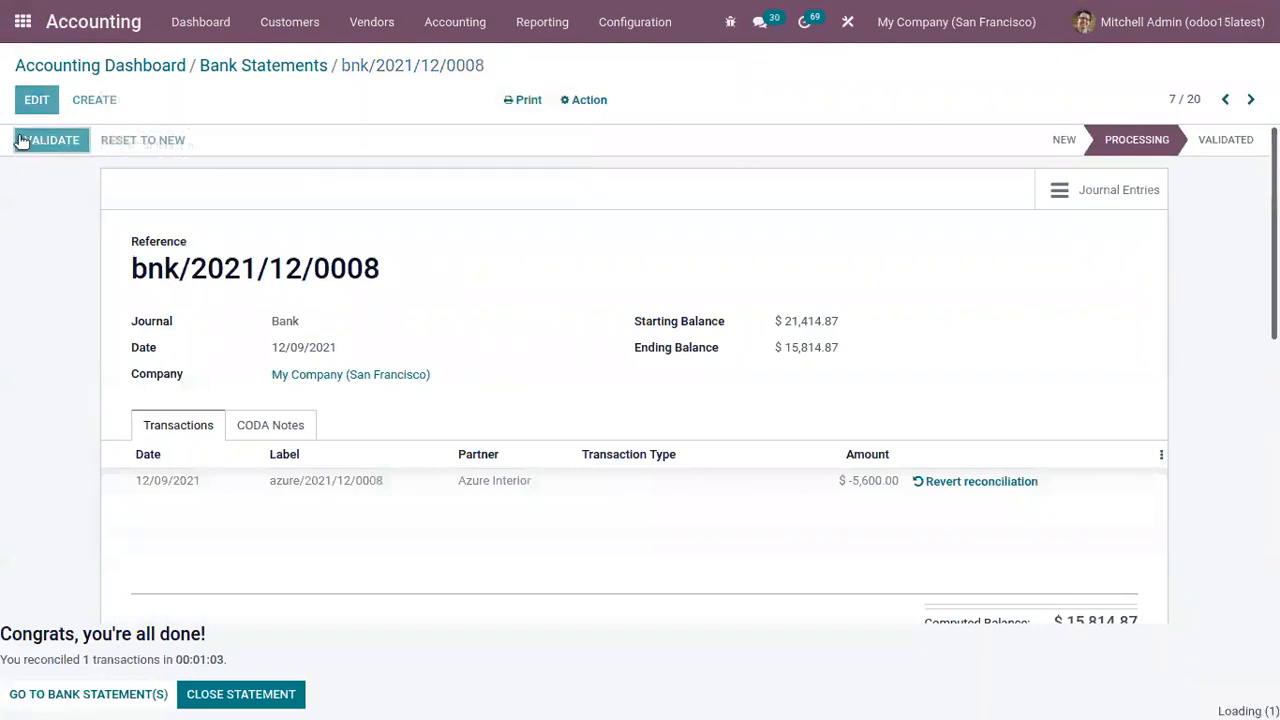
- Open Azure Interior's vendor bill BILL/2021/12/0008 to check its payment status
{"action": "left_click", "coordinate": [291, 28]}
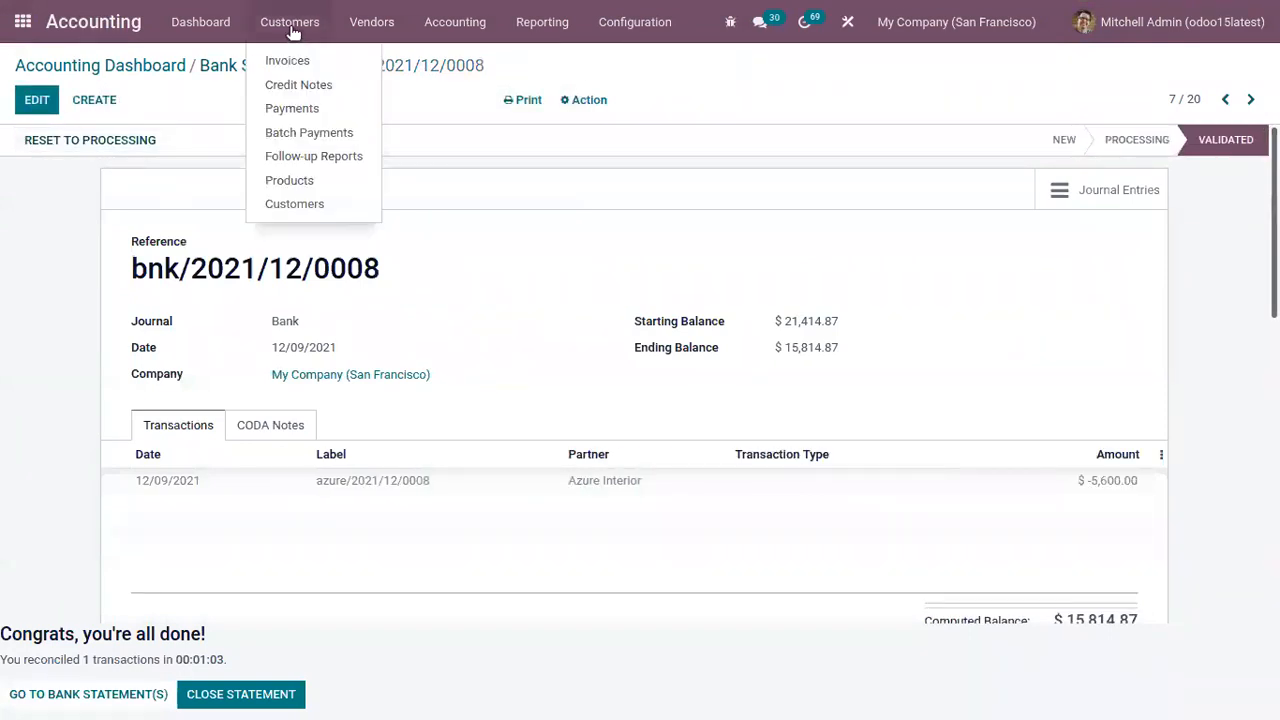
{"action": "left_click", "coordinate": [367, 28]}
{"action": "left_click", "coordinate": [364, 58]}
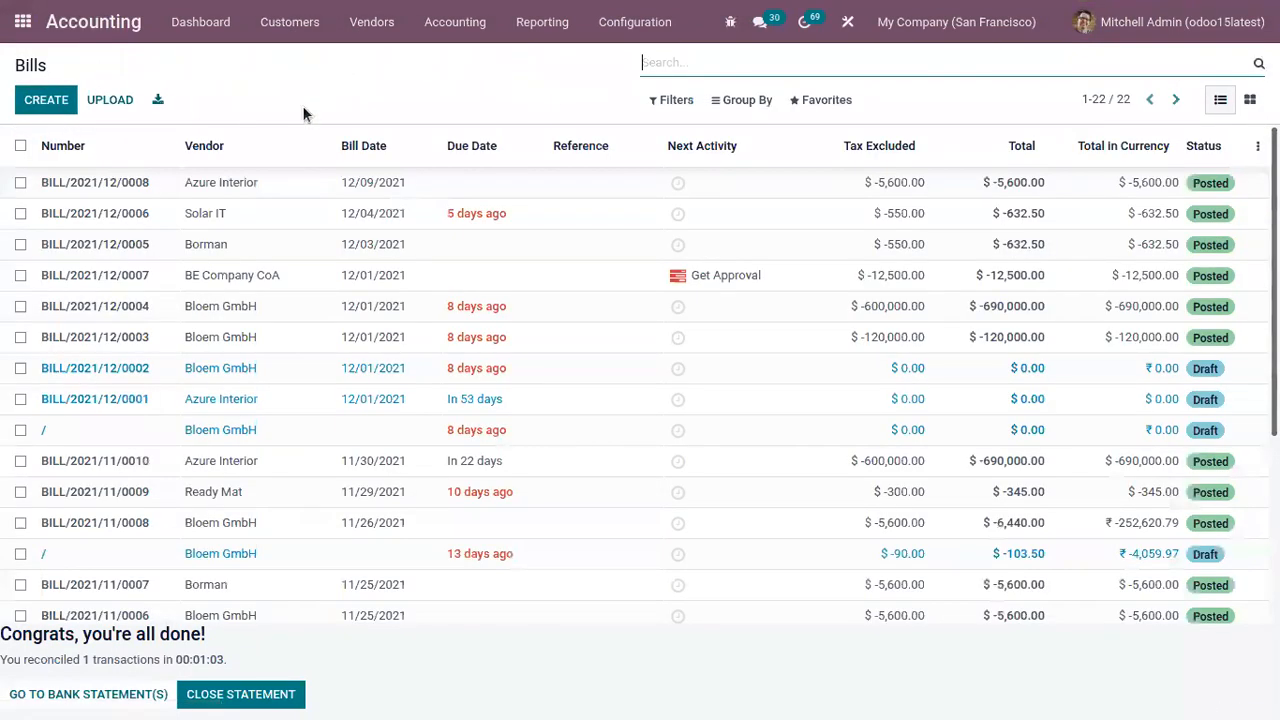
{"action": "left_click", "coordinate": [282, 181]}
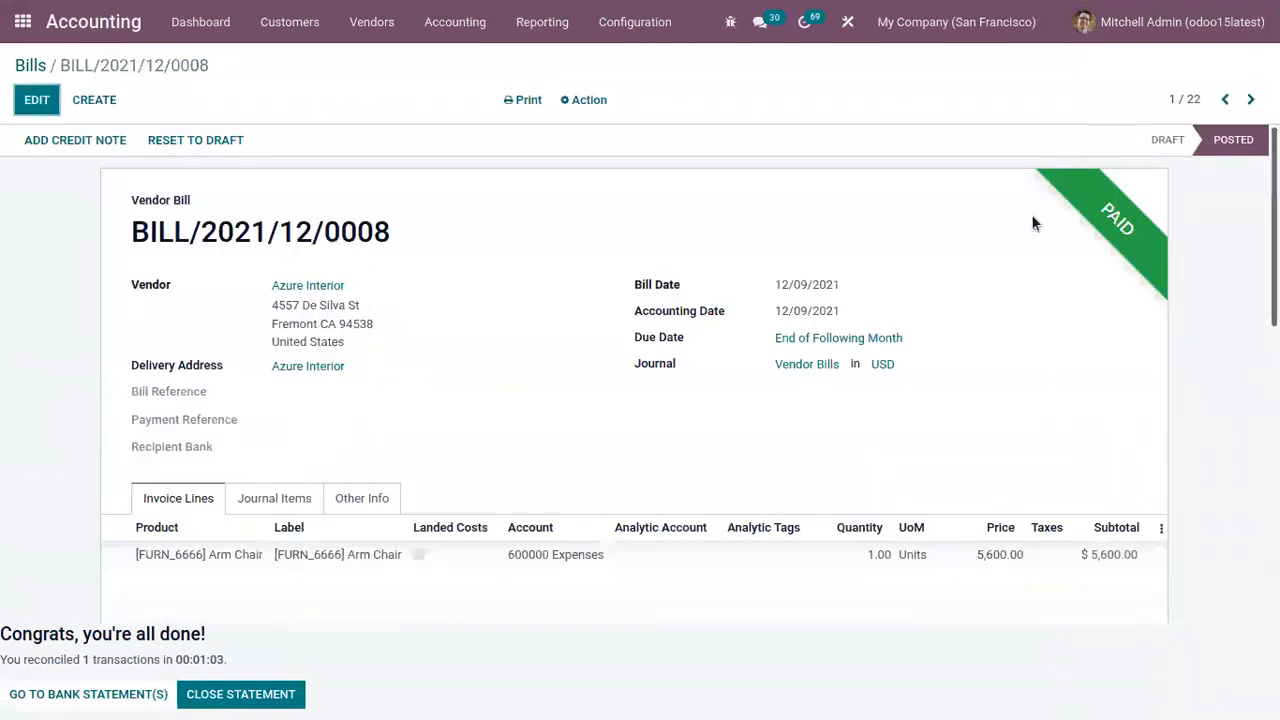
- Show the Bank and Cash journal items to examine the entries posted for the payments and bank statements
{"action": "left_click", "coordinate": [444, 22]}
{"action": "left_click", "coordinate": [447, 88]}
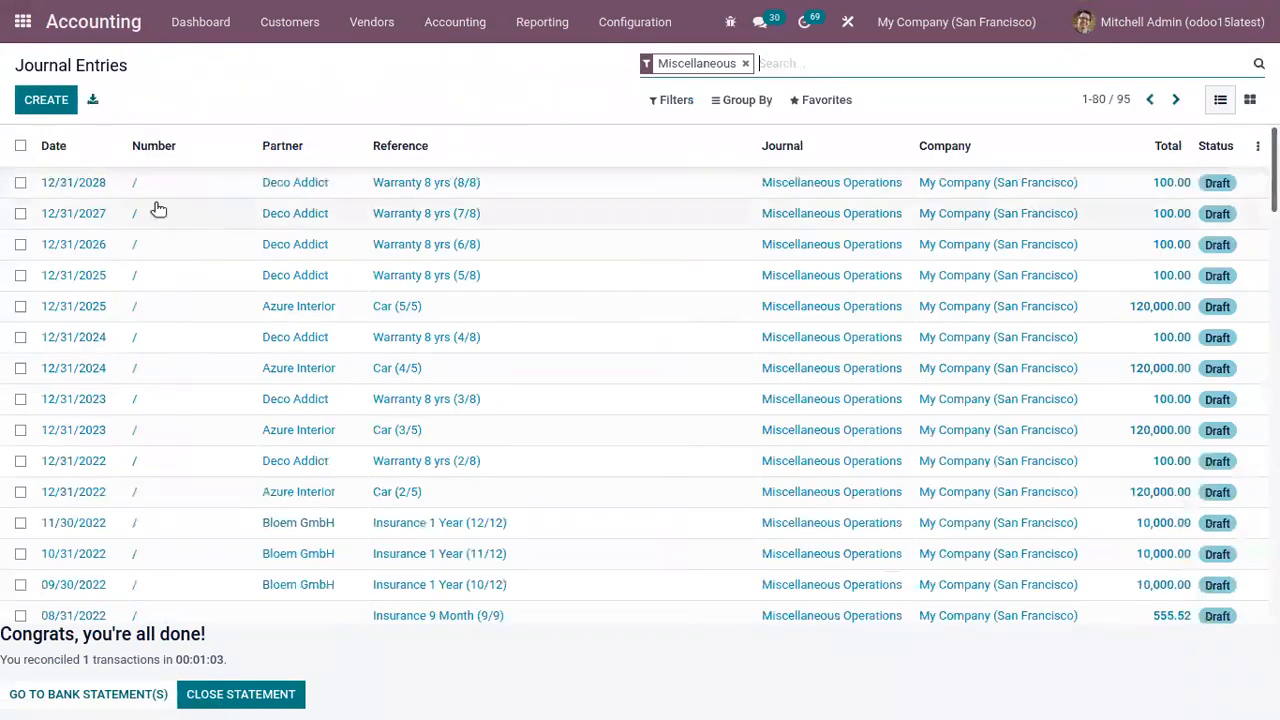
{"action": "left_click", "coordinate": [428, 27]}
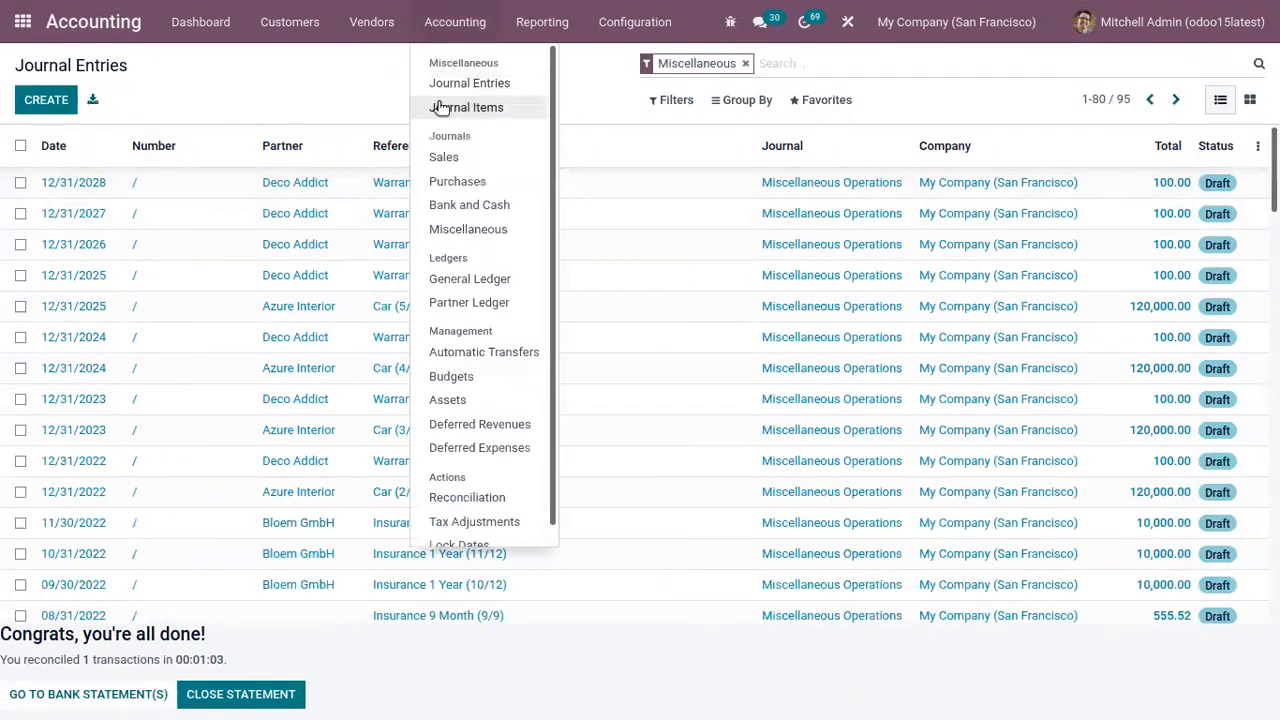
{"action": "left_click", "coordinate": [466, 206]}
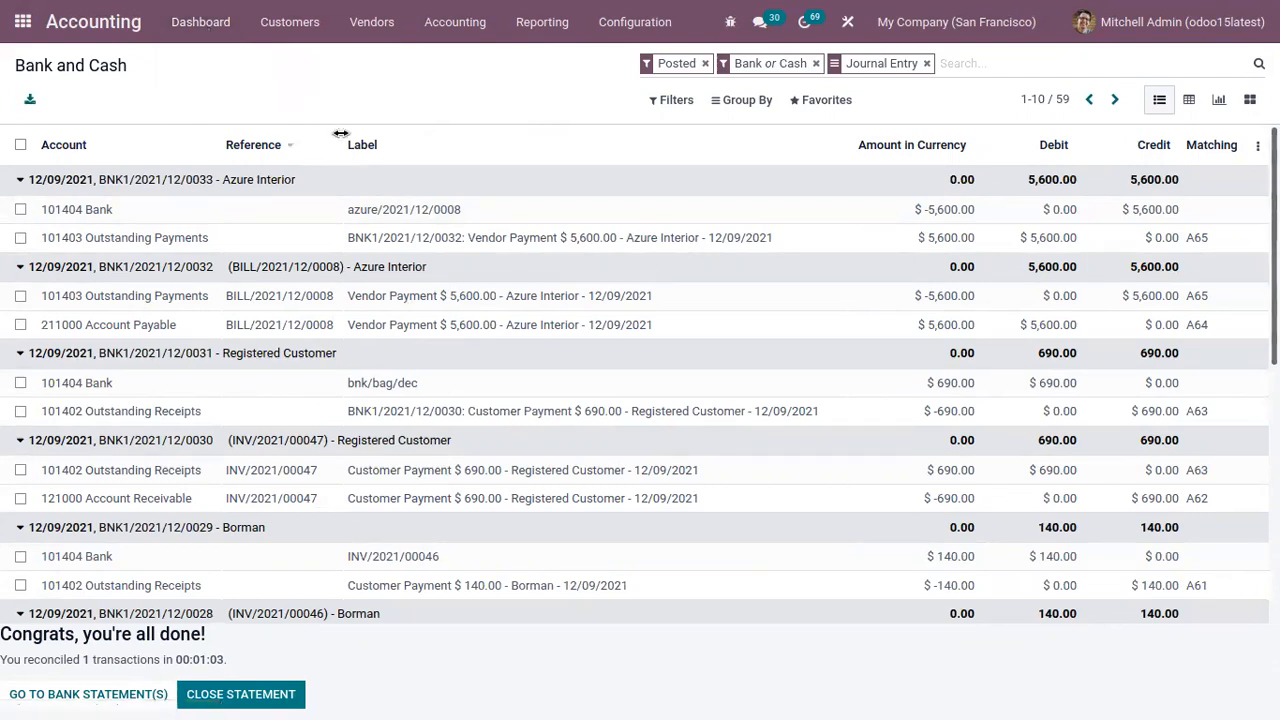
- Open the Discount to Customer reconciliation model for editing
{"action": "left_click", "coordinate": [635, 22]}
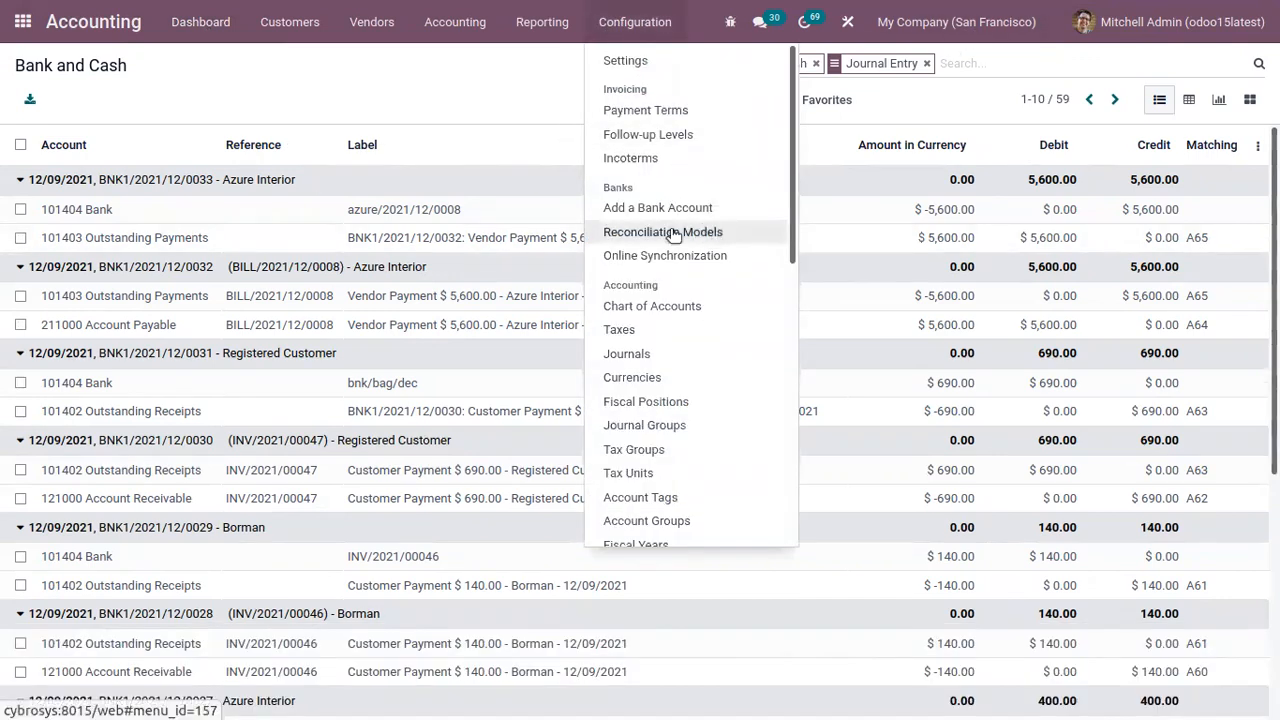
{"action": "left_click", "coordinate": [703, 234]}
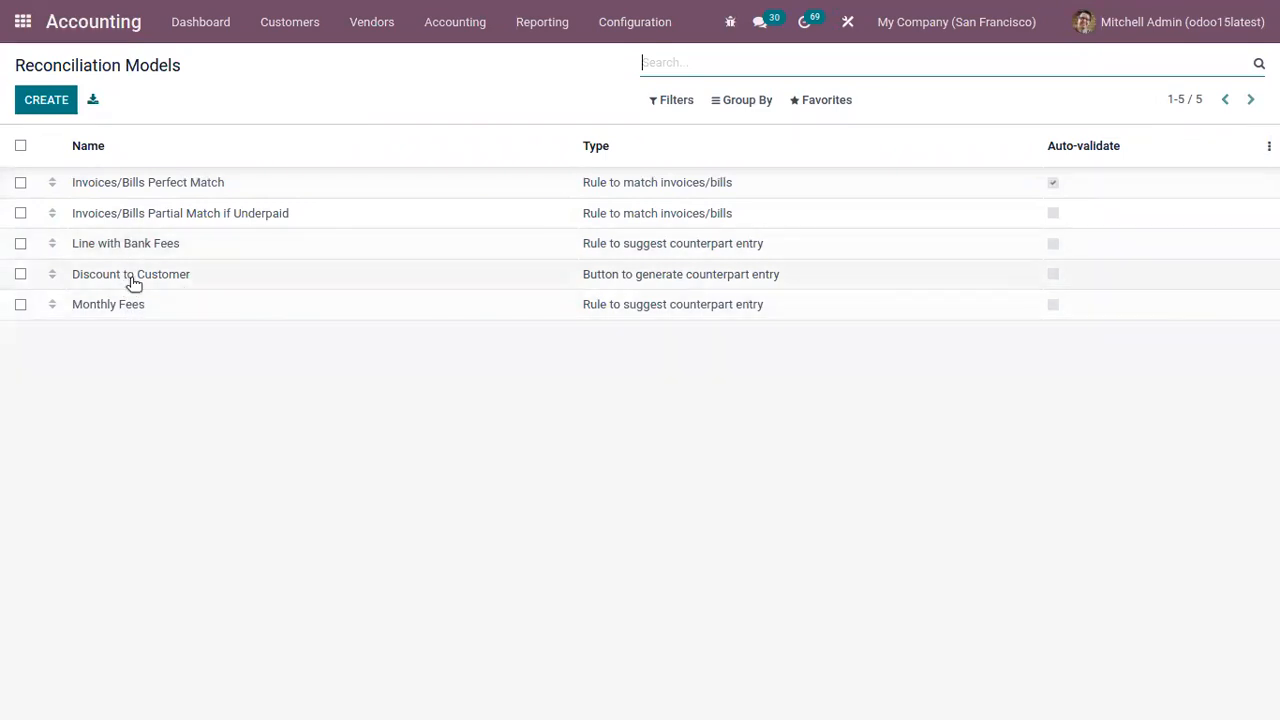
{"action": "left_click", "coordinate": [185, 274]}
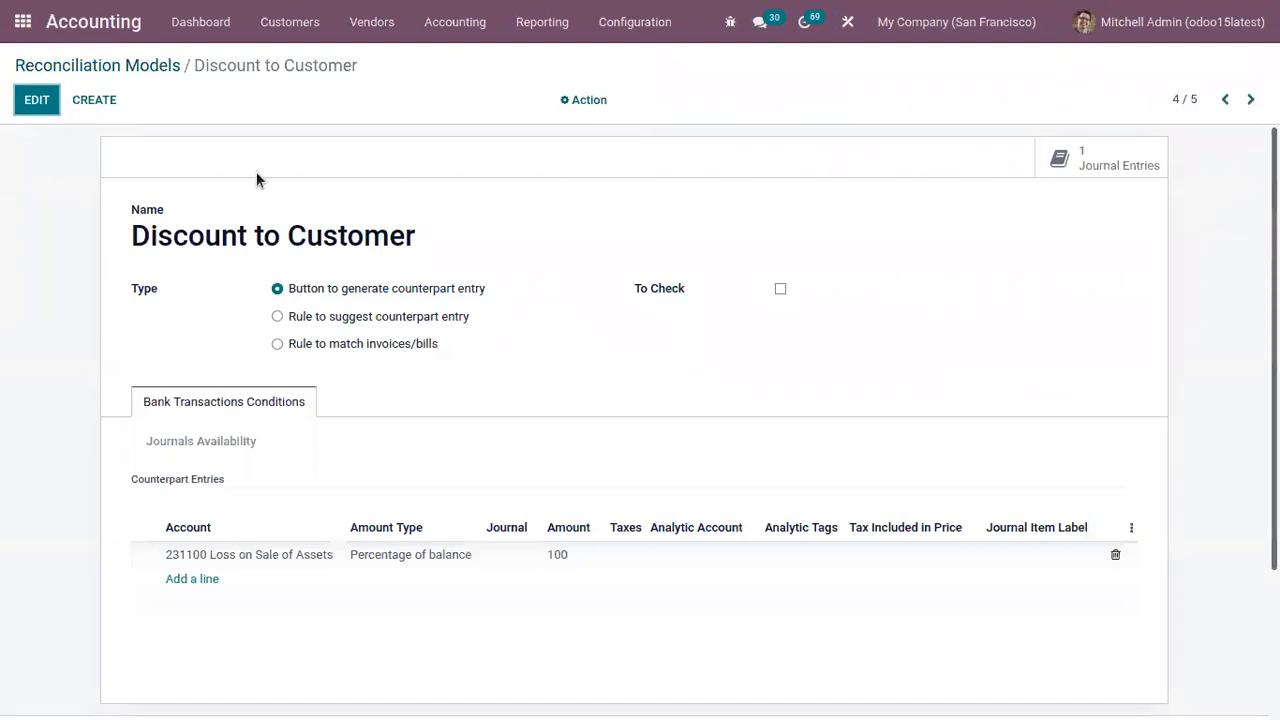
{"action": "left_click", "coordinate": [38, 104]}
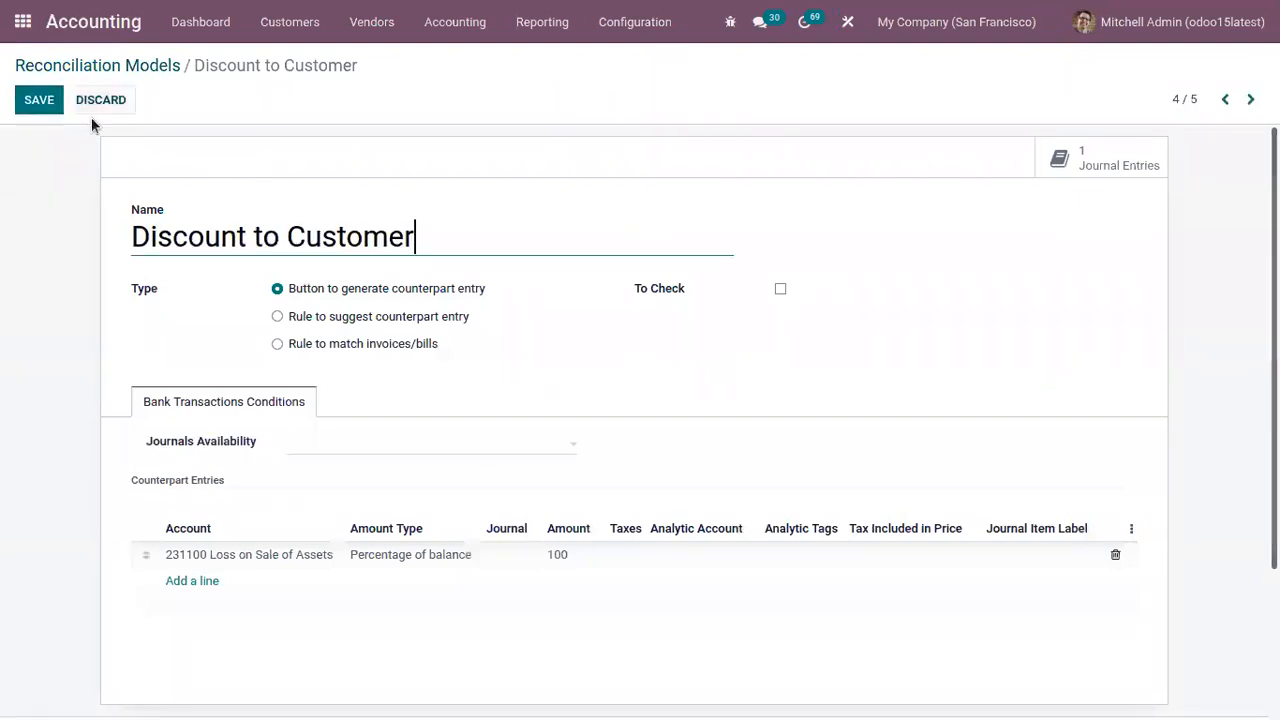
- Try the Bank journal in the model's Journals Availability and remove it again
{"action": "scroll", "coordinate": [149, 251], "scroll_direction": "down", "scroll_amount": 1}
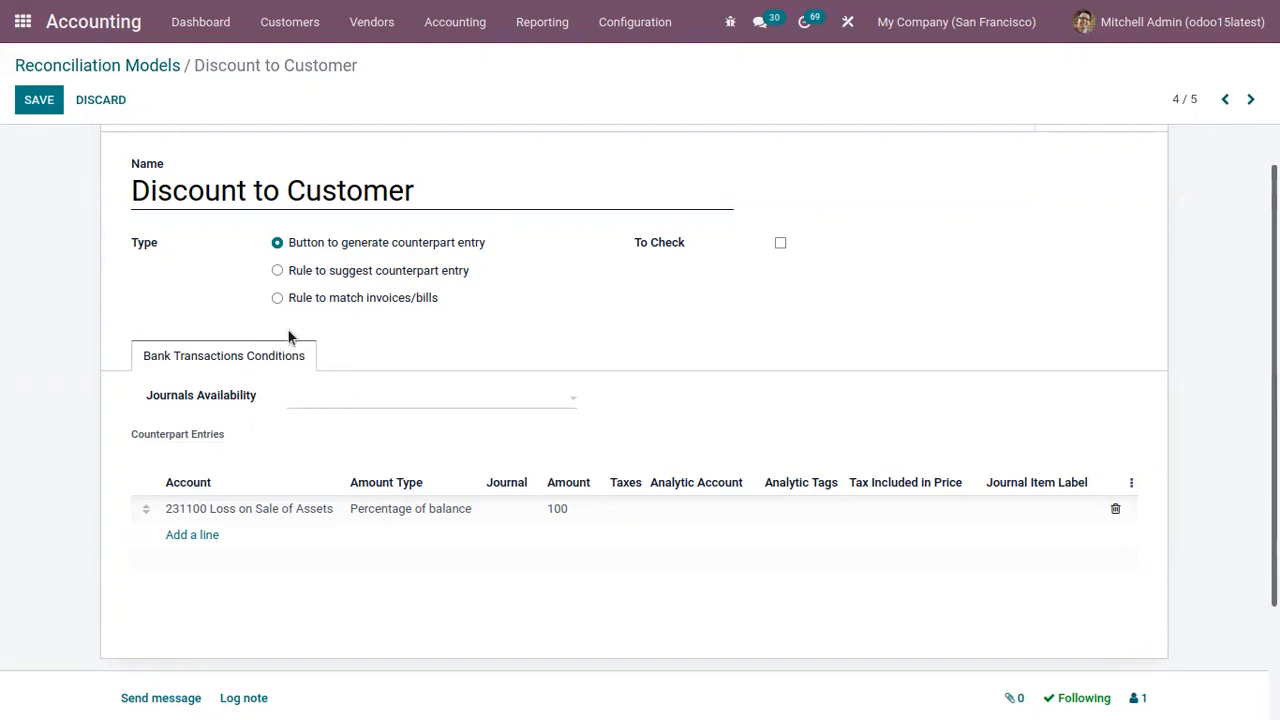
{"action": "left_click", "coordinate": [315, 399]}
{"action": "left_click", "coordinate": [319, 429]}
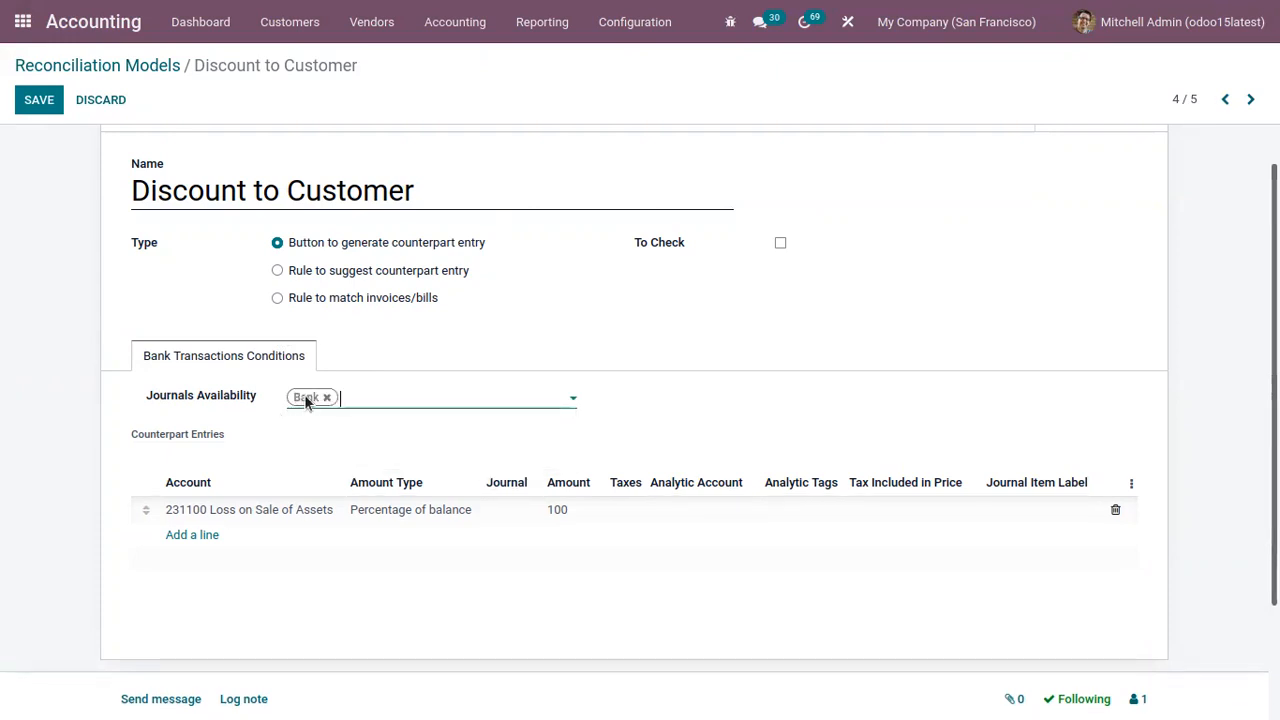
{"action": "mouse_move", "coordinate": [250, 399]}
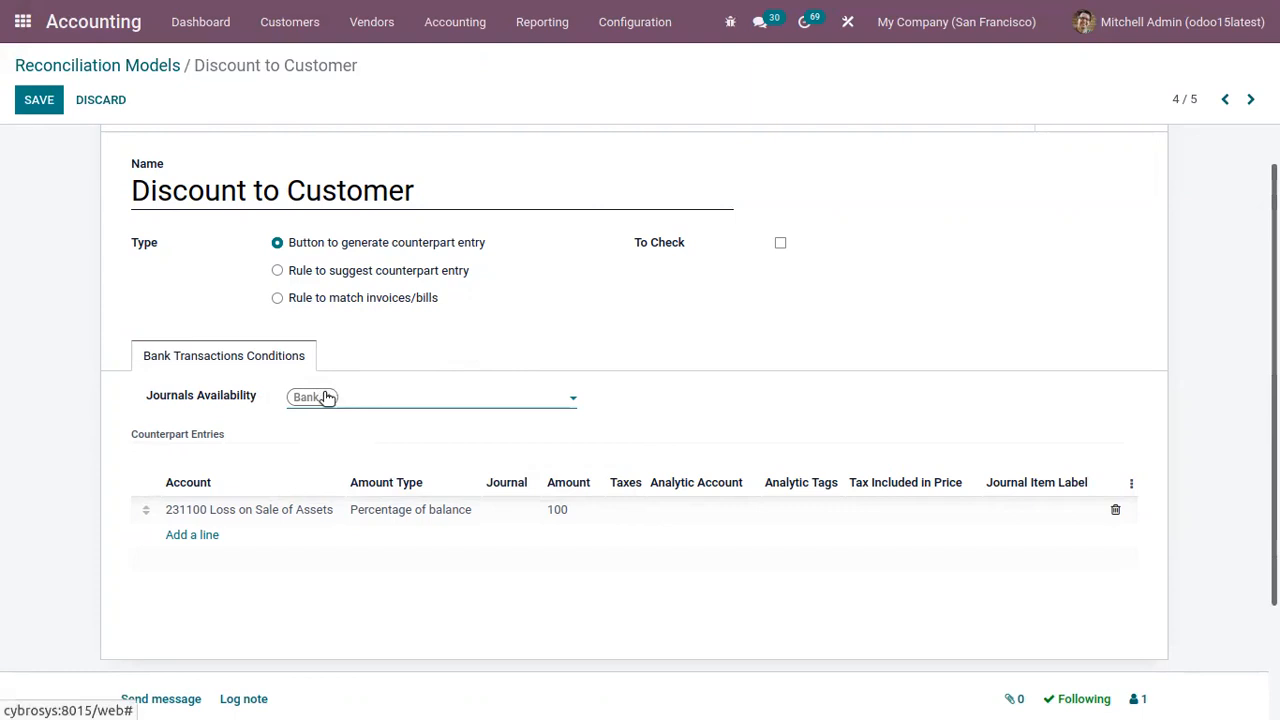
{"action": "left_click", "coordinate": [324, 397]}
{"action": "left_click", "coordinate": [263, 412]}
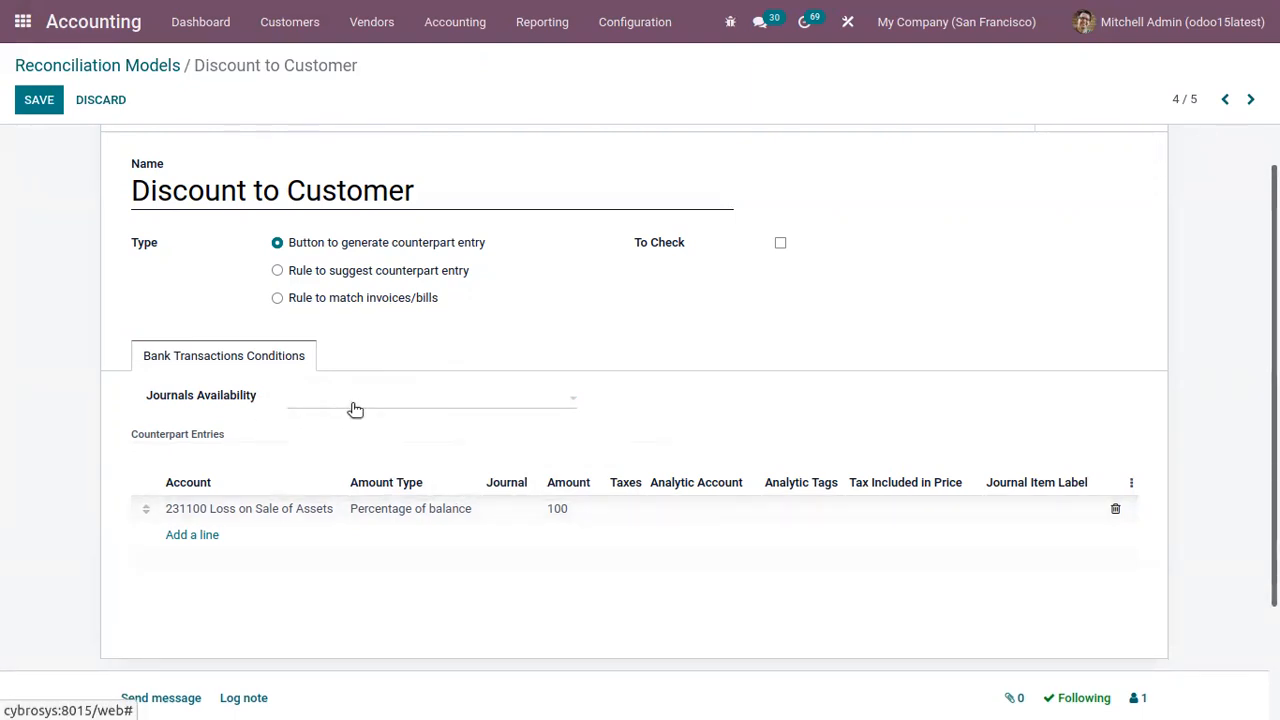
- Examine the amount type choices and other fields of the model's counterpart entry, and save the model
{"action": "scroll", "coordinate": [640, 400], "scroll_direction": "down", "scroll_amount": 2}
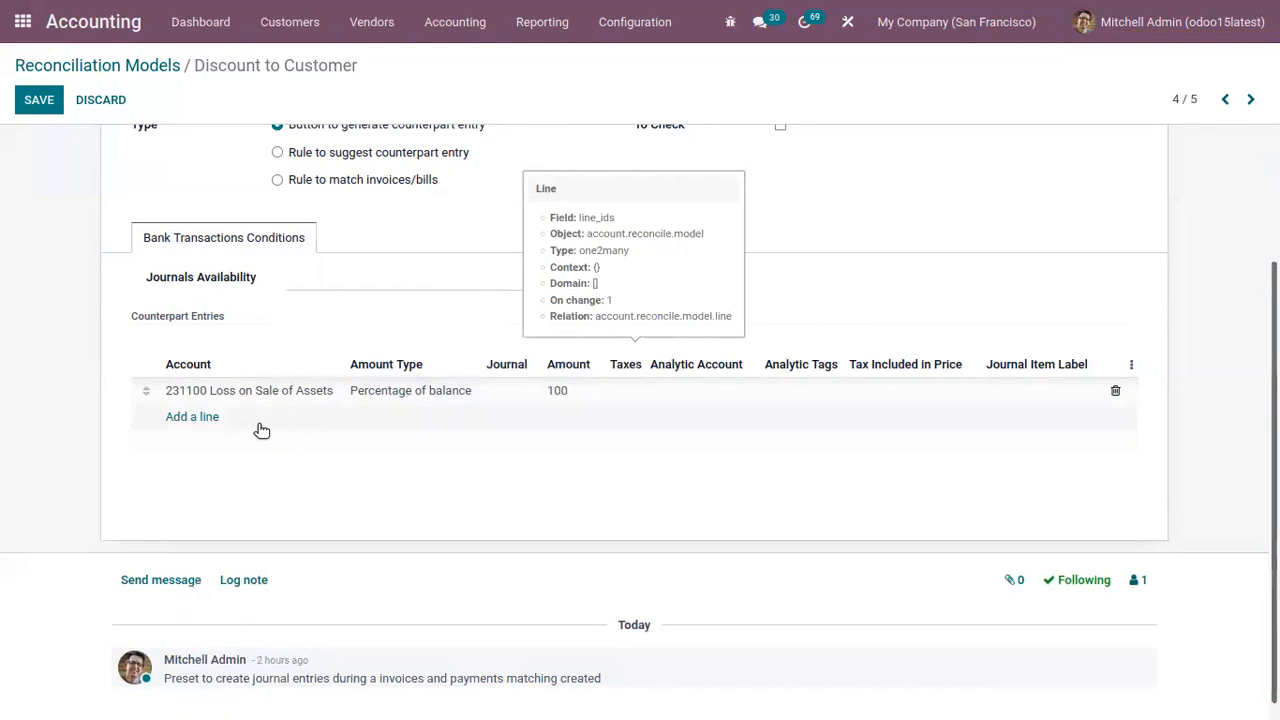
{"action": "scroll", "coordinate": [424, 395], "scroll_direction": "up", "scroll_amount": 1}
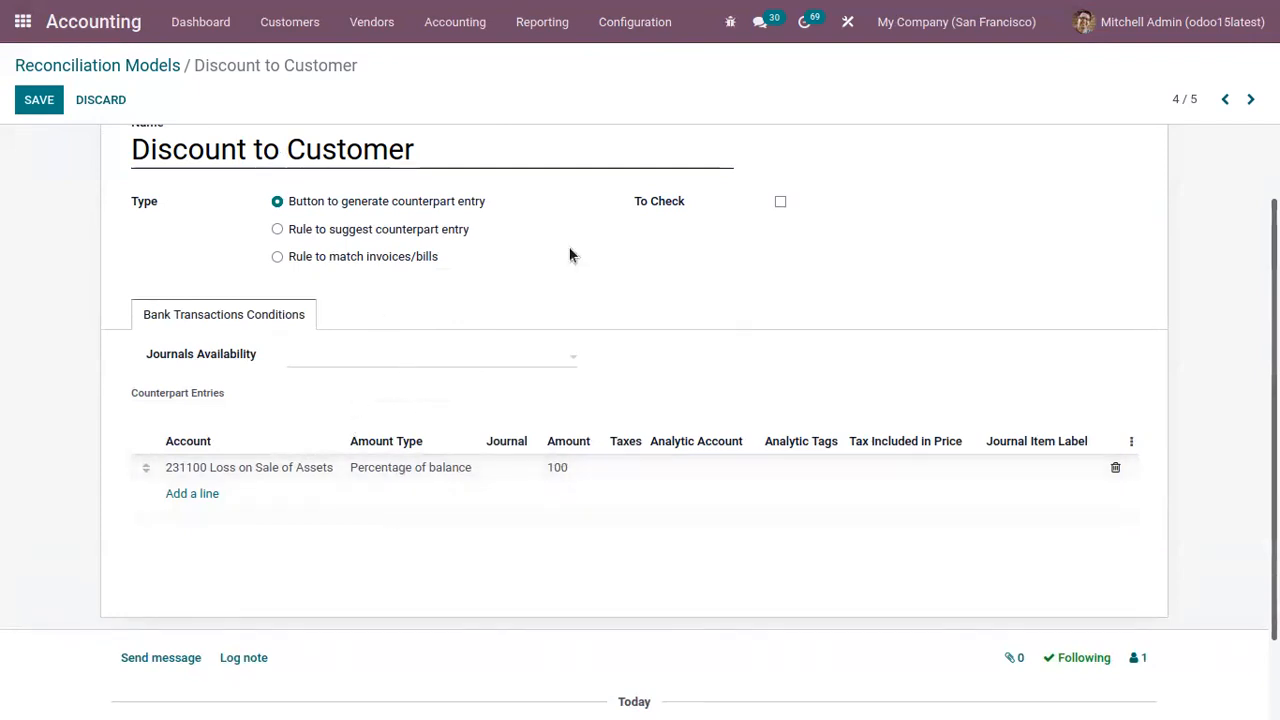
{"action": "left_click", "coordinate": [417, 467]}
{"action": "left_click", "coordinate": [417, 468]}
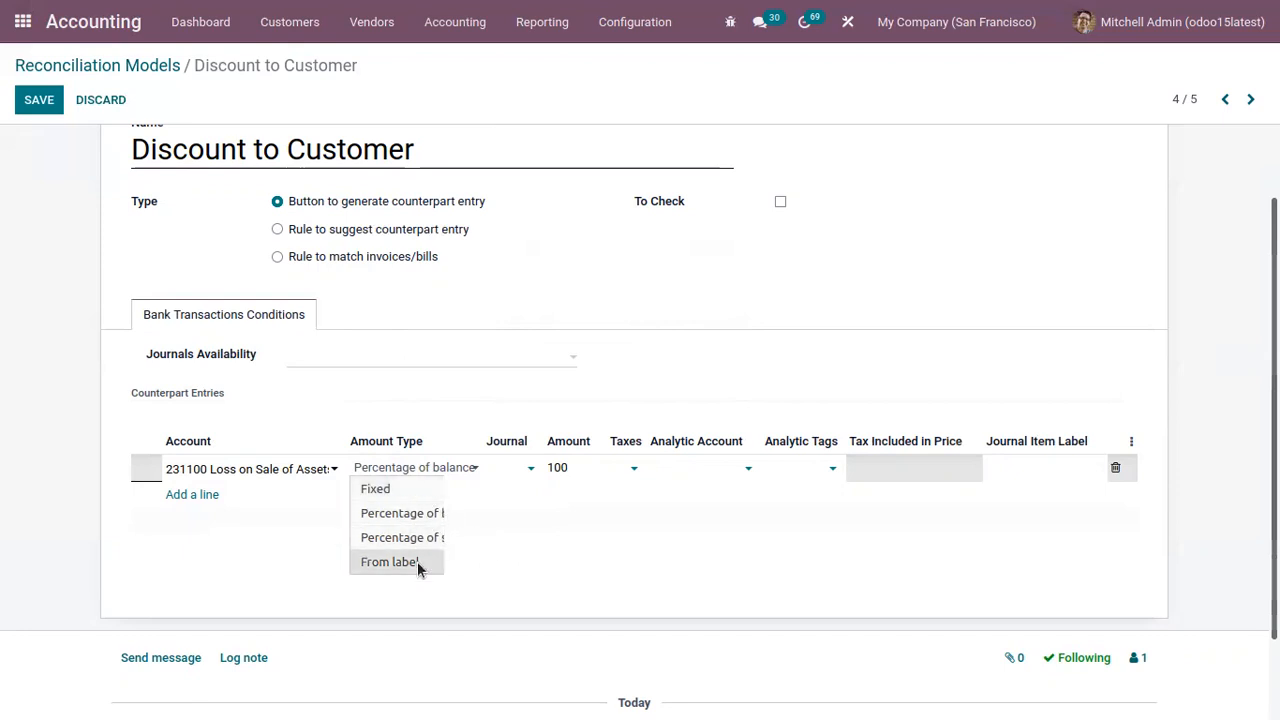
{"action": "left_click", "coordinate": [514, 468]}
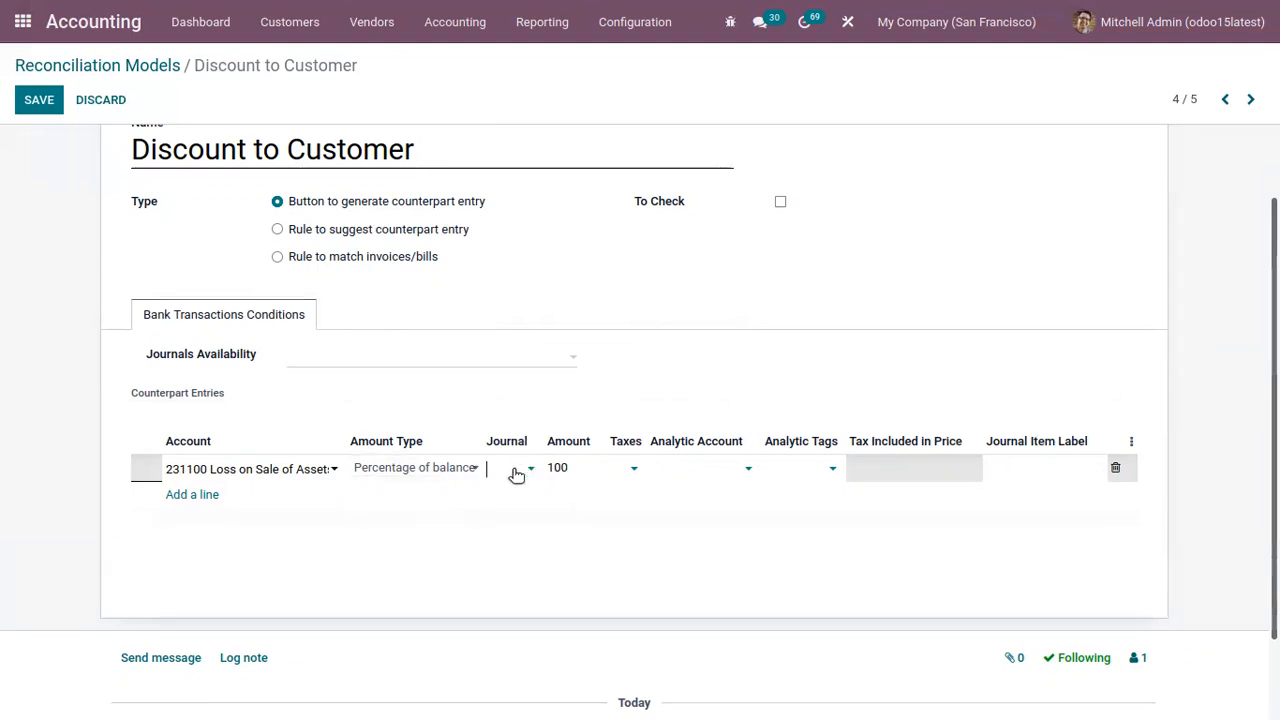
{"action": "left_click", "coordinate": [574, 466]}
{"action": "left_click", "coordinate": [634, 463]}
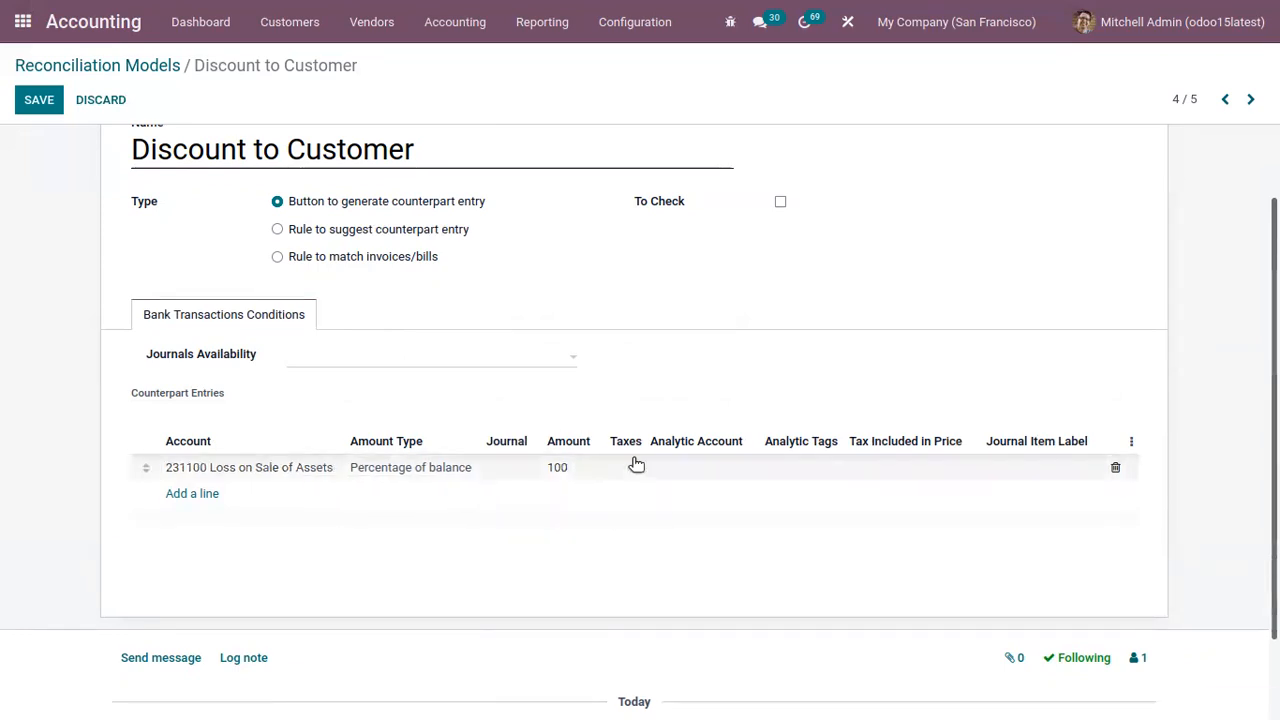
{"action": "left_click", "coordinate": [730, 397]}
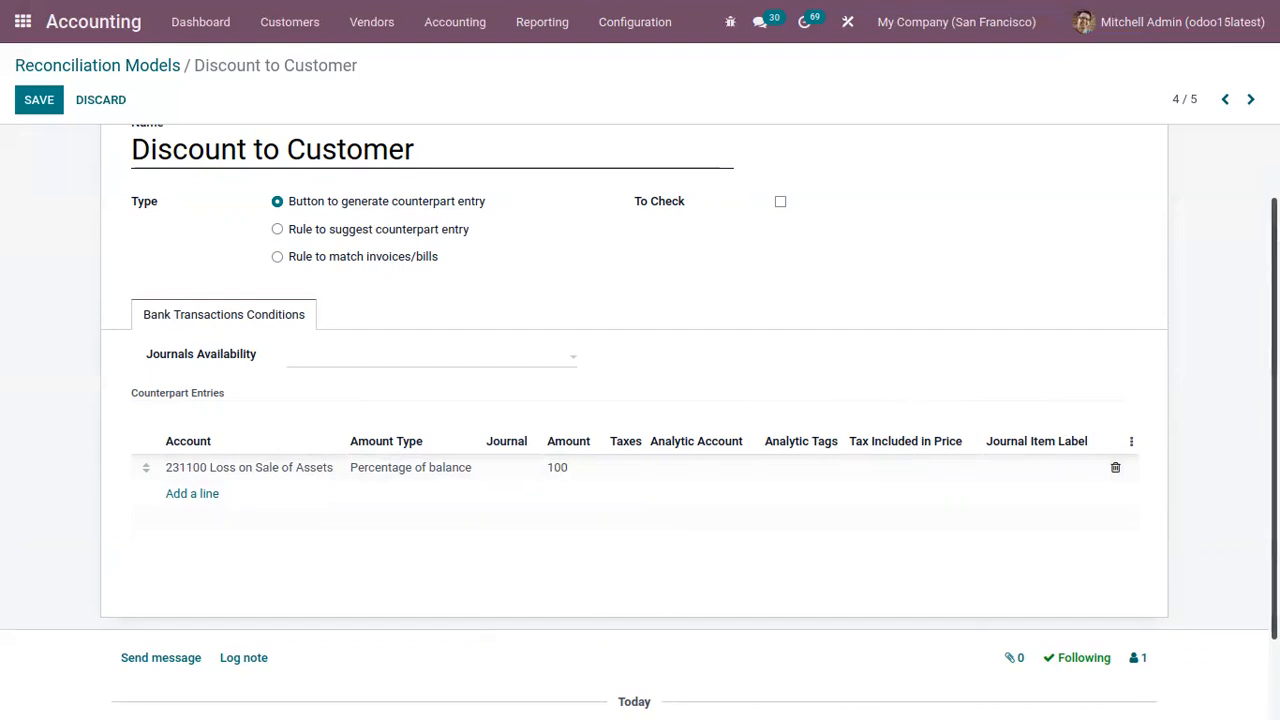
{"action": "scroll", "coordinate": [640, 420], "scroll_direction": "up", "scroll_amount": 1}
{"action": "scroll", "coordinate": [745, 417], "scroll_direction": "down", "scroll_amount": 1}
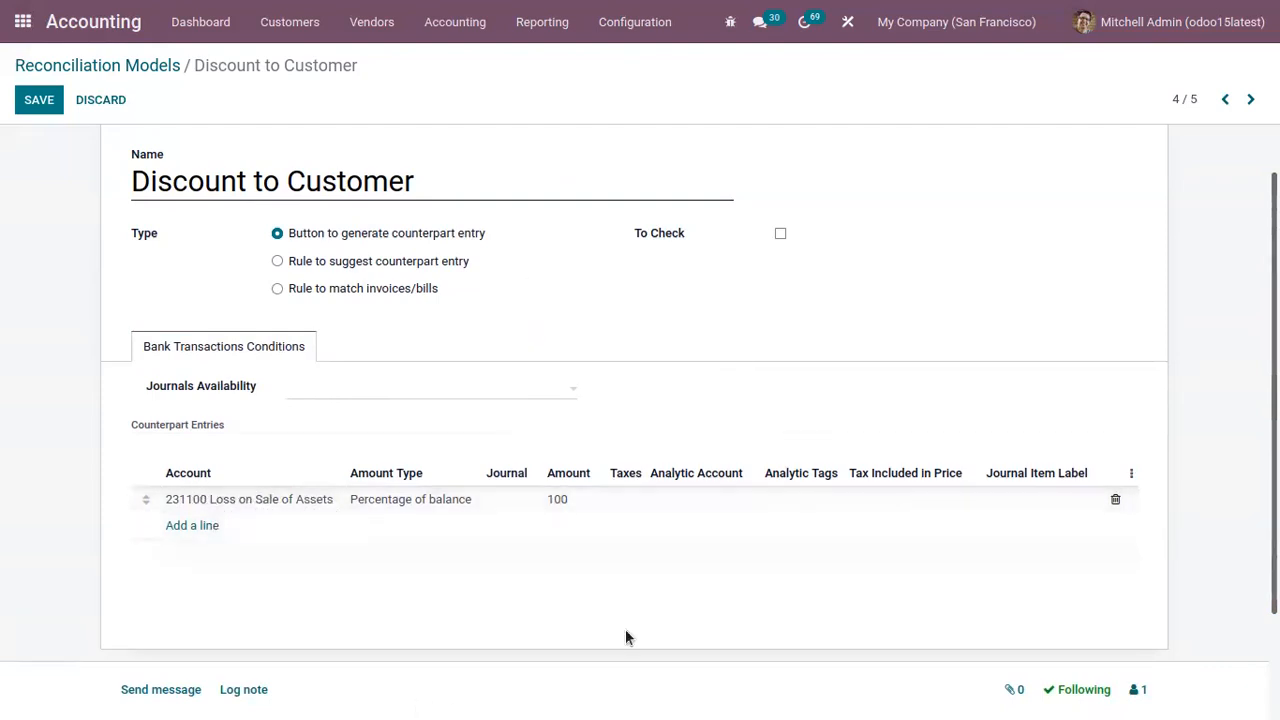
{"action": "left_click", "coordinate": [38, 104]}
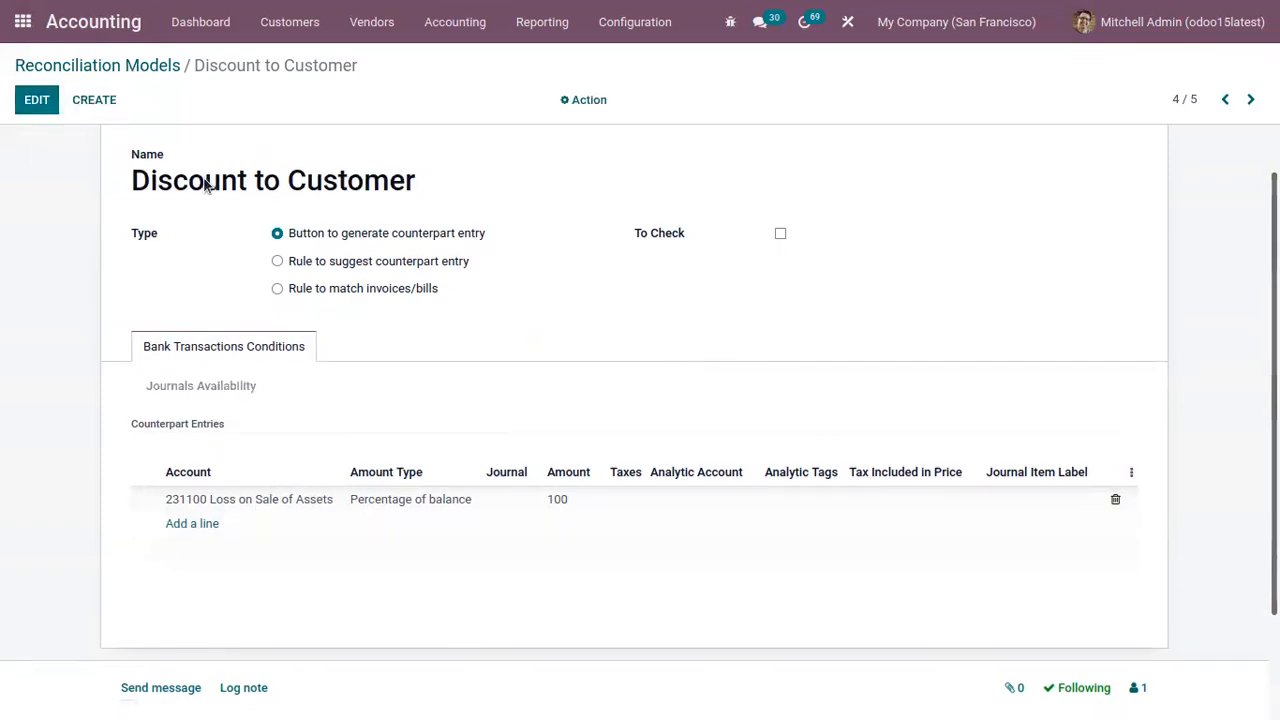
- Create a new customer invoice for Registered Customer
{"action": "left_click", "coordinate": [288, 22]}
{"action": "left_click", "coordinate": [296, 59]}
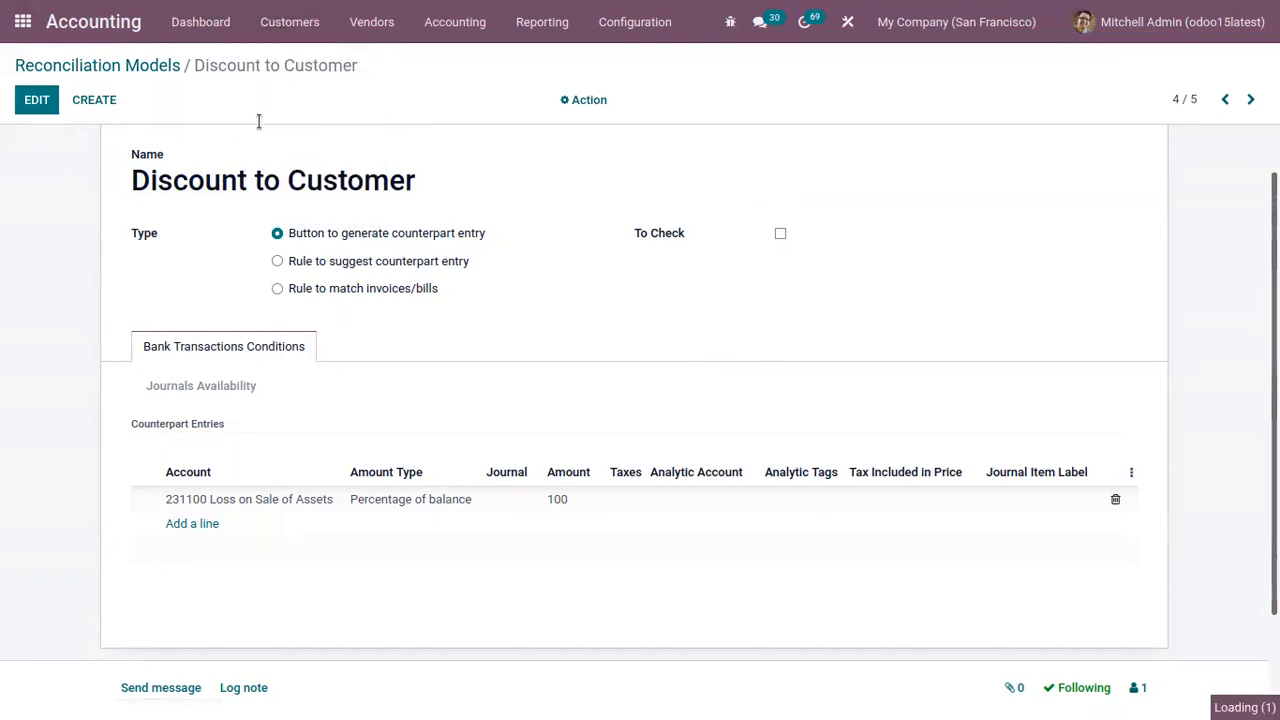
{"action": "key", "text": "alt+c"}
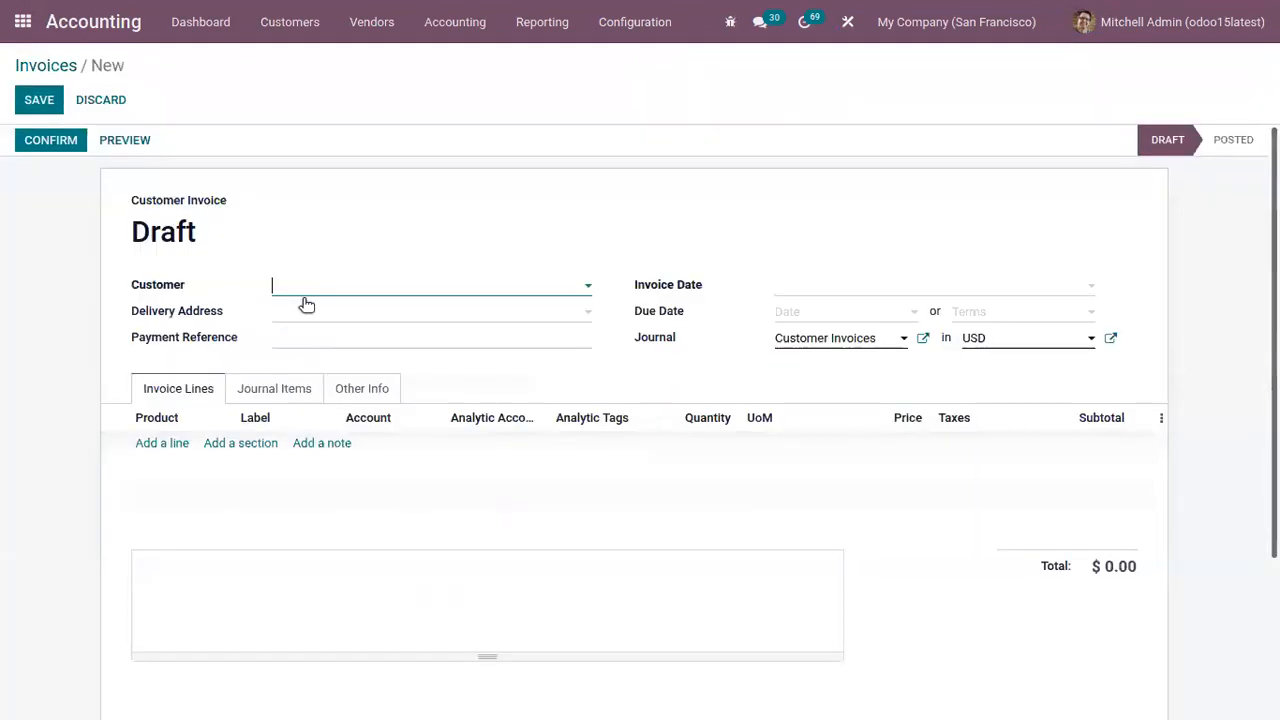
{"action": "left_click", "coordinate": [308, 287]}
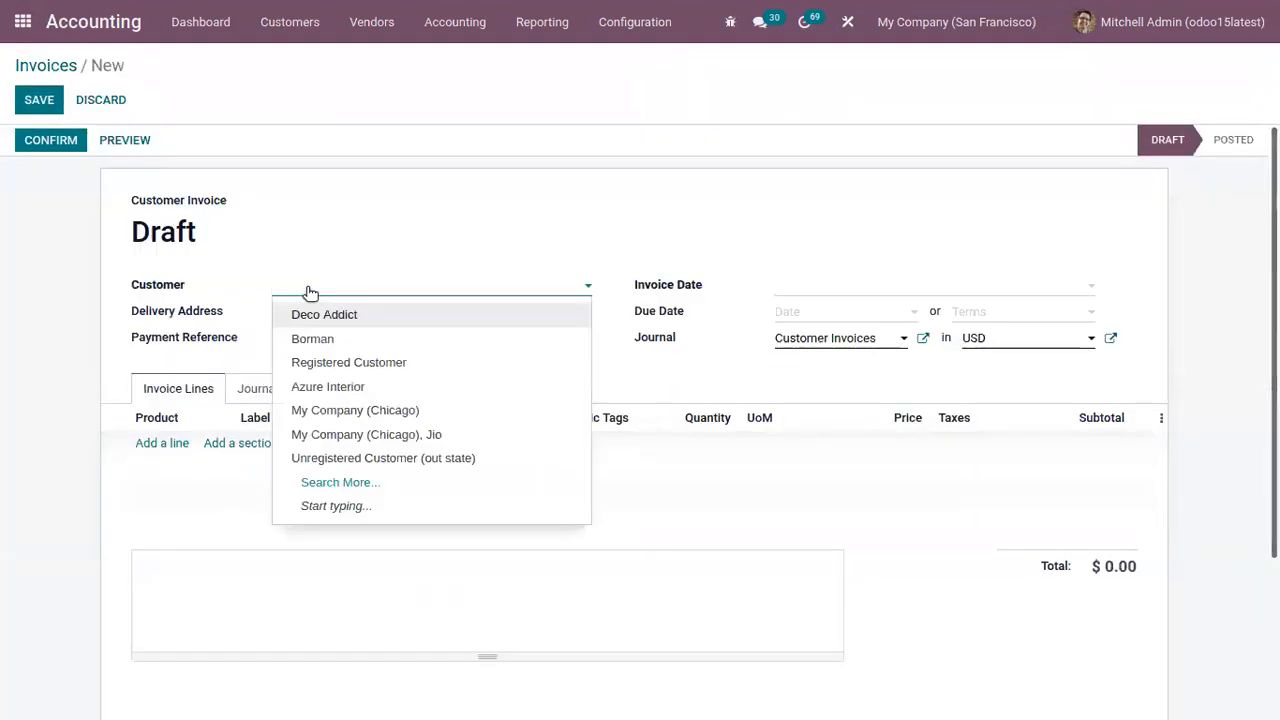
{"action": "left_click", "coordinate": [360, 368]}
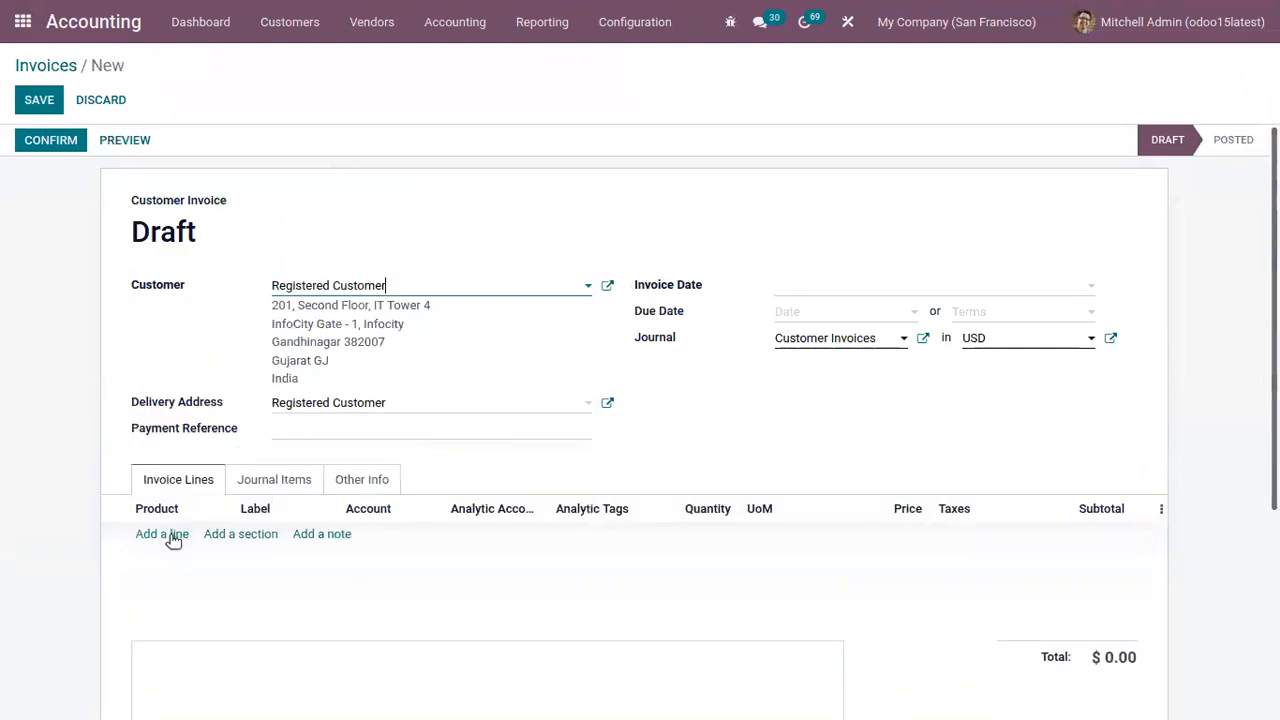
- Add the product Bag as an invoice line and remove its 15% tax
{"action": "left_click", "coordinate": [168, 533]}
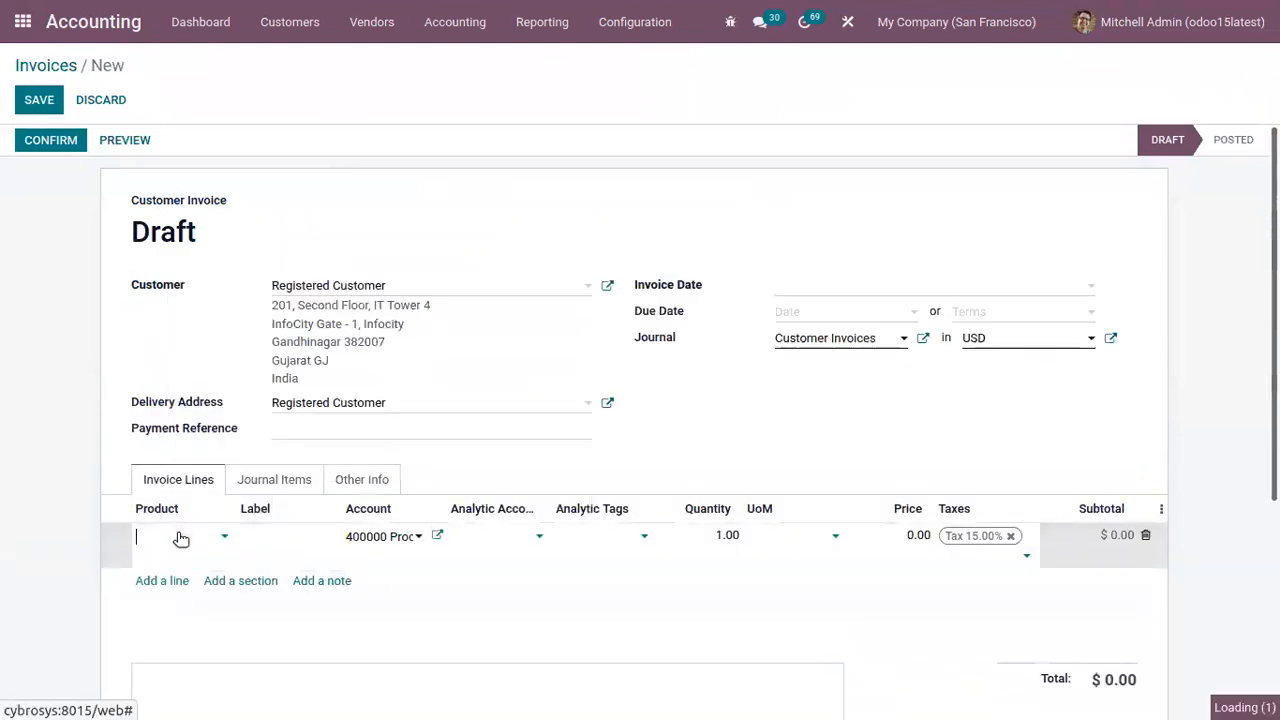
{"action": "left_click", "coordinate": [179, 534]}
{"action": "left_click", "coordinate": [326, 393]}
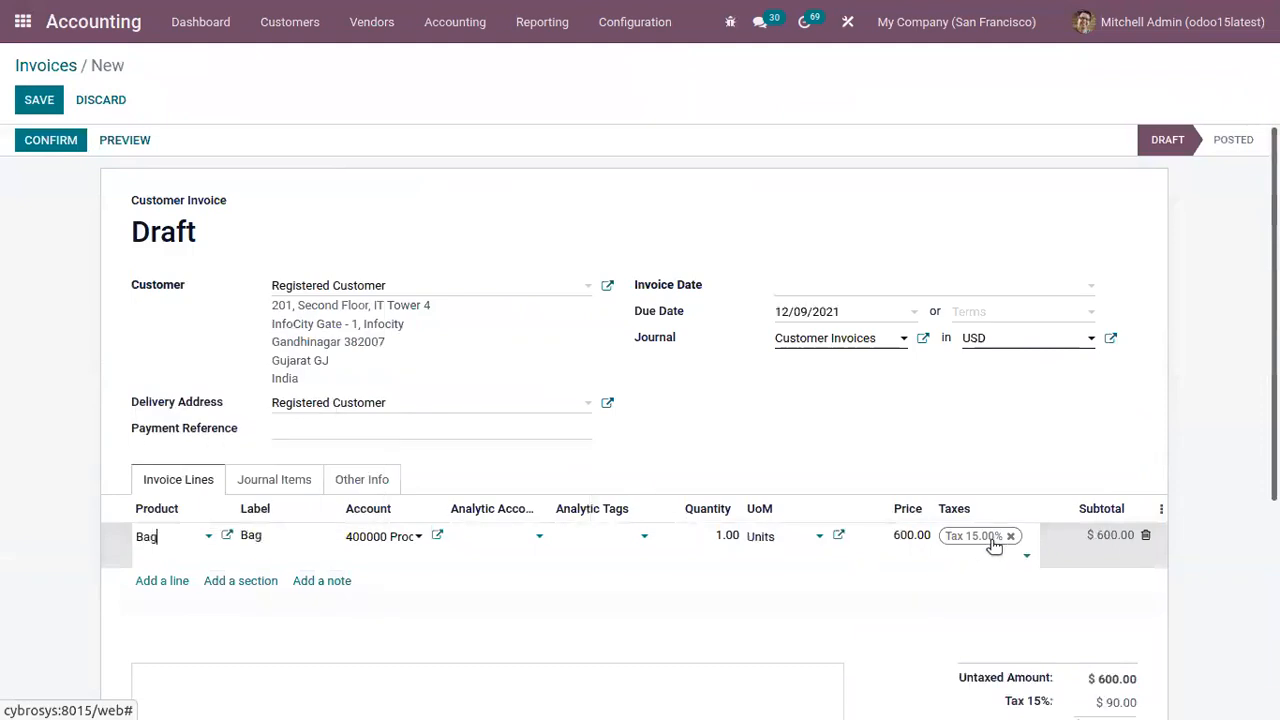
{"action": "left_click", "coordinate": [1010, 535]}
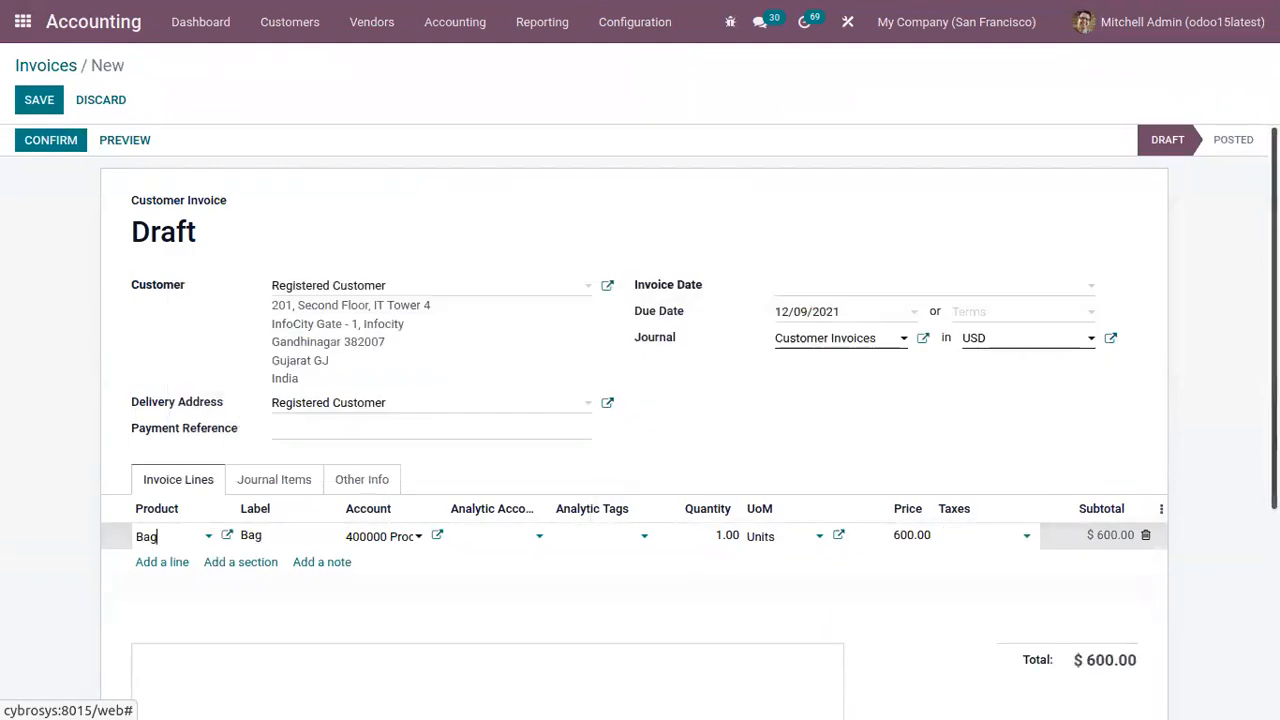
- Set the invoice date to 12/09/2021 and confirm the invoice
{"action": "scroll", "coordinate": [640, 420], "scroll_direction": "down", "scroll_amount": 2}
{"action": "left_click_drag", "start_coordinate": [1274, 372], "coordinate": [1274, 362]}
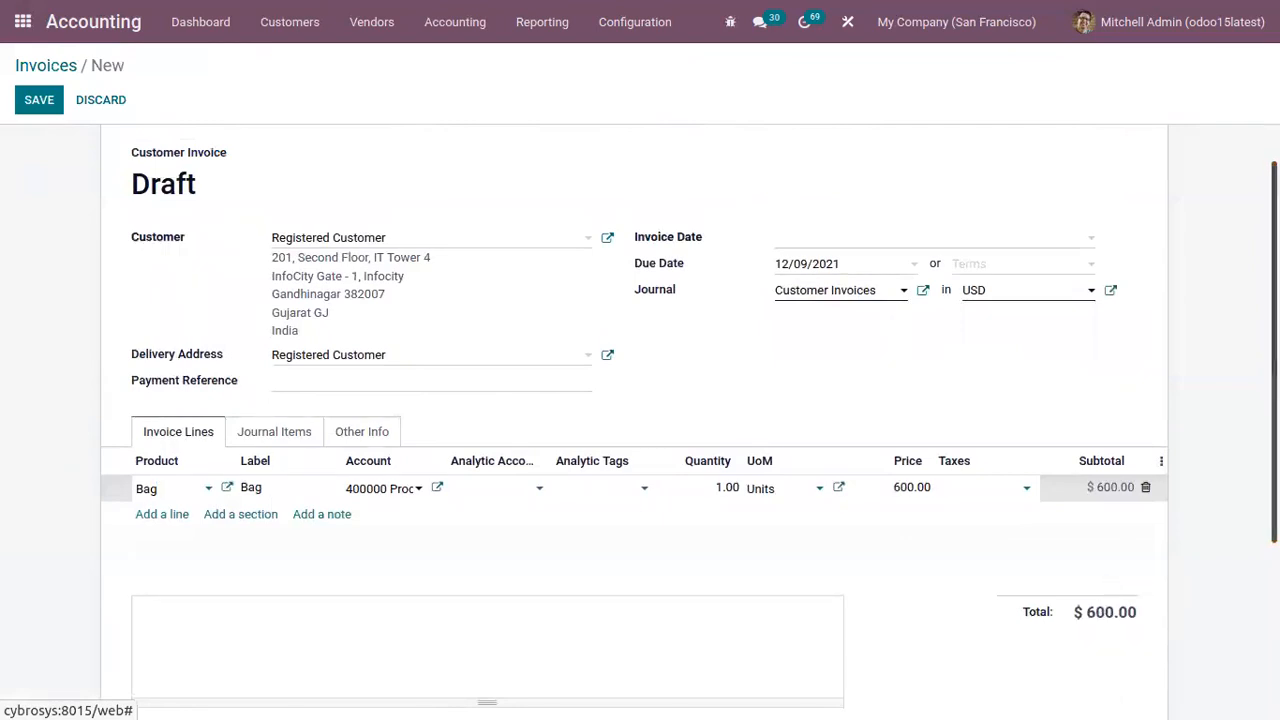
{"action": "scroll", "coordinate": [1090, 500], "scroll_direction": "up", "scroll_amount": 1}
{"action": "left_click", "coordinate": [957, 290]}
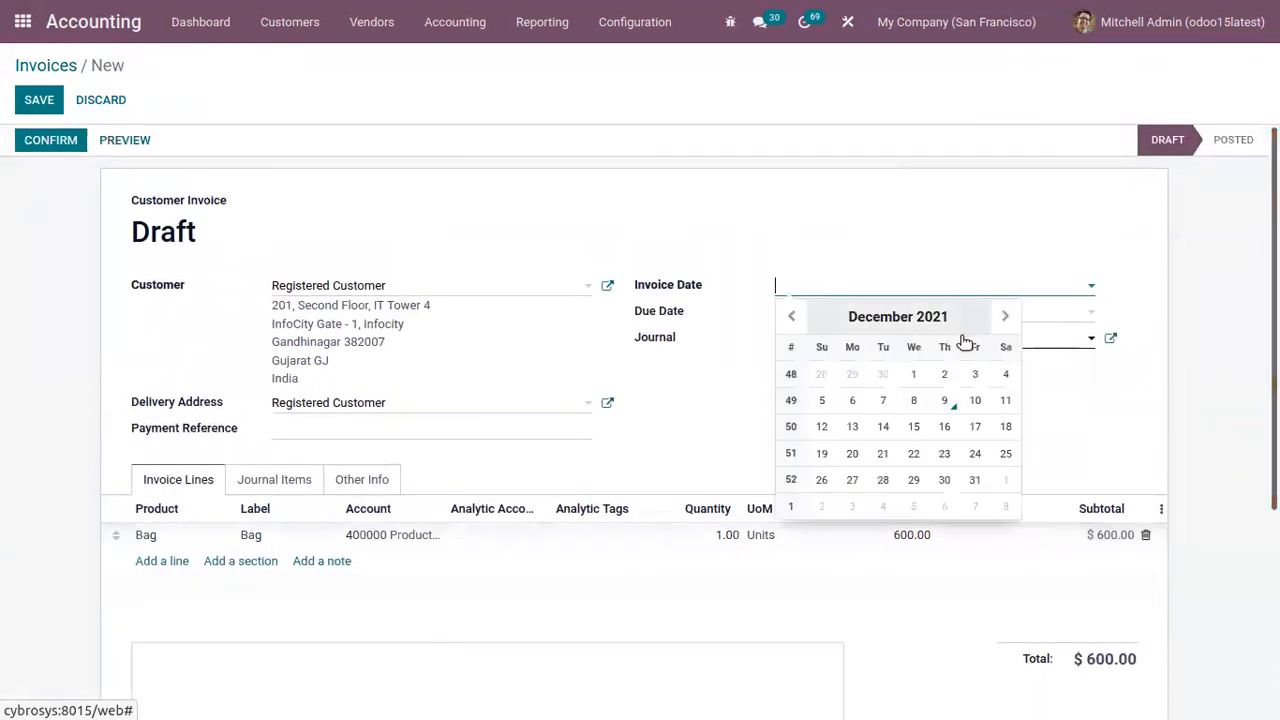
{"action": "left_click", "coordinate": [945, 401]}
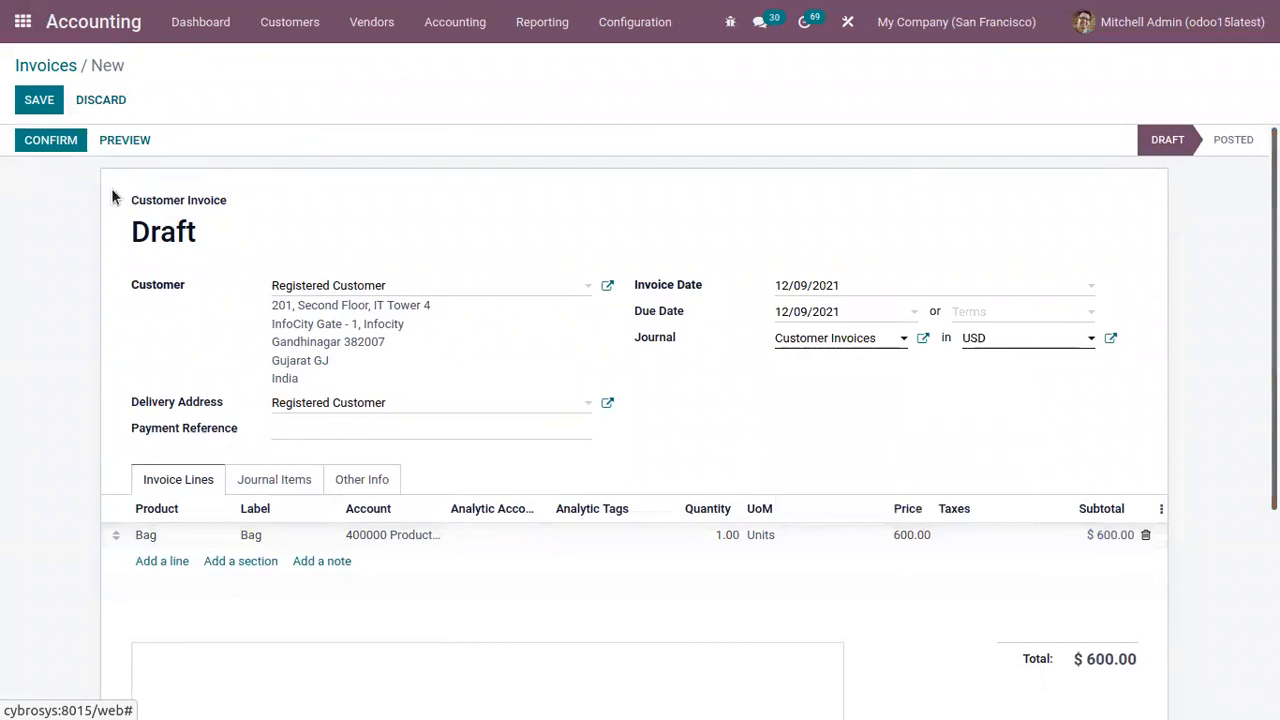
{"action": "left_click", "coordinate": [46, 145]}
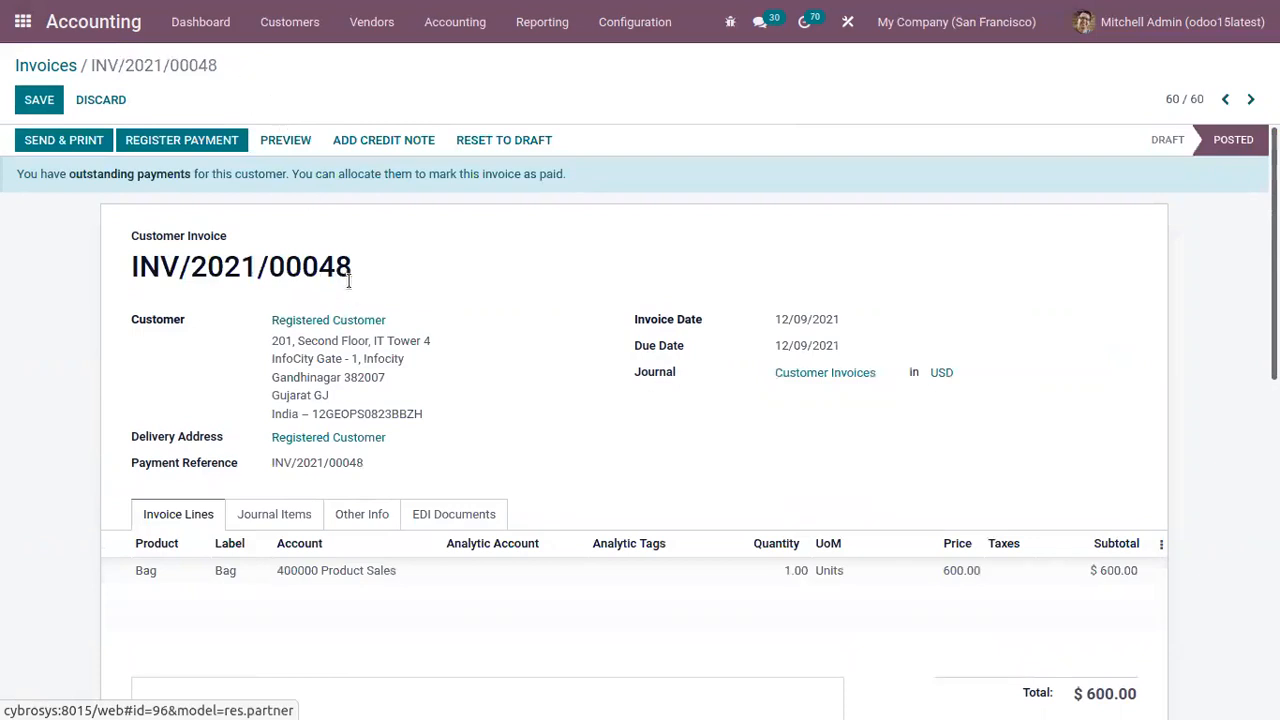
- Copy the invoice number INV/2021/00048 and create a new bank statement in the Bank journal
{"action": "left_click_drag", "start_coordinate": [350, 267], "coordinate": [115, 274]}
{"action": "right_click", "coordinate": [171, 277]}
{"action": "left_click", "coordinate": [214, 290]}
{"action": "left_click", "coordinate": [480, 243]}
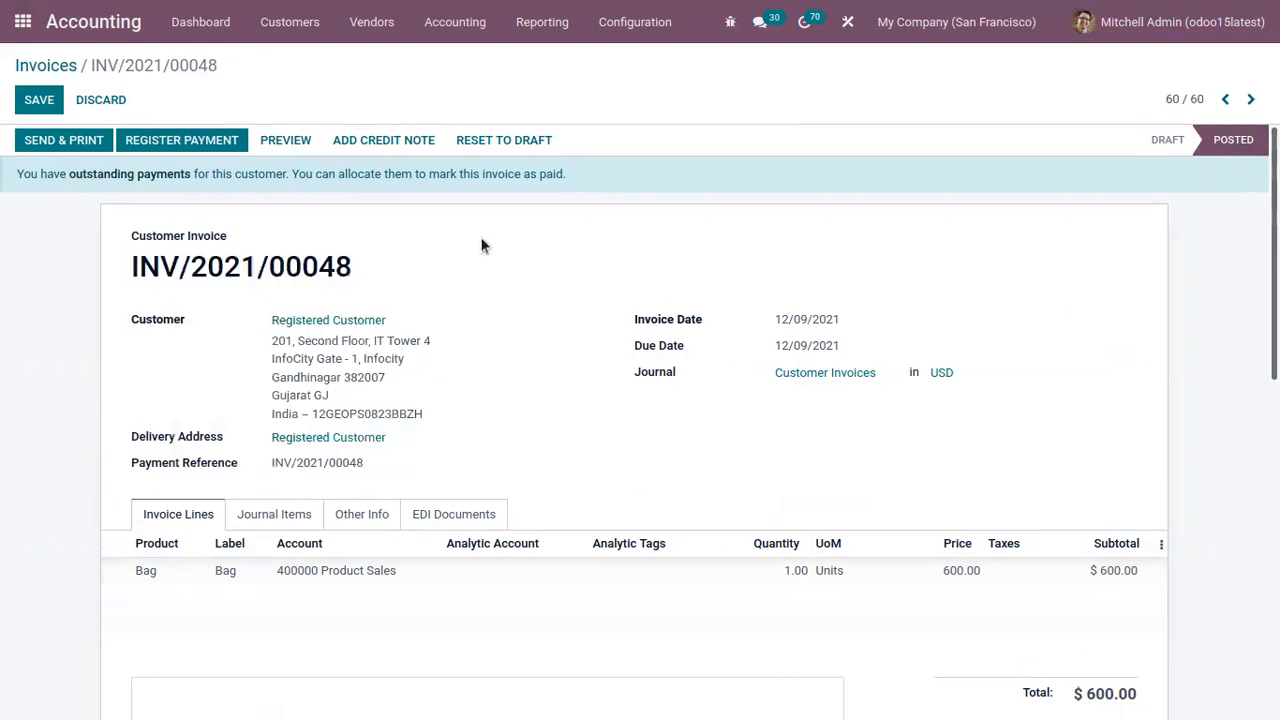
{"action": "left_click", "coordinate": [216, 18]}
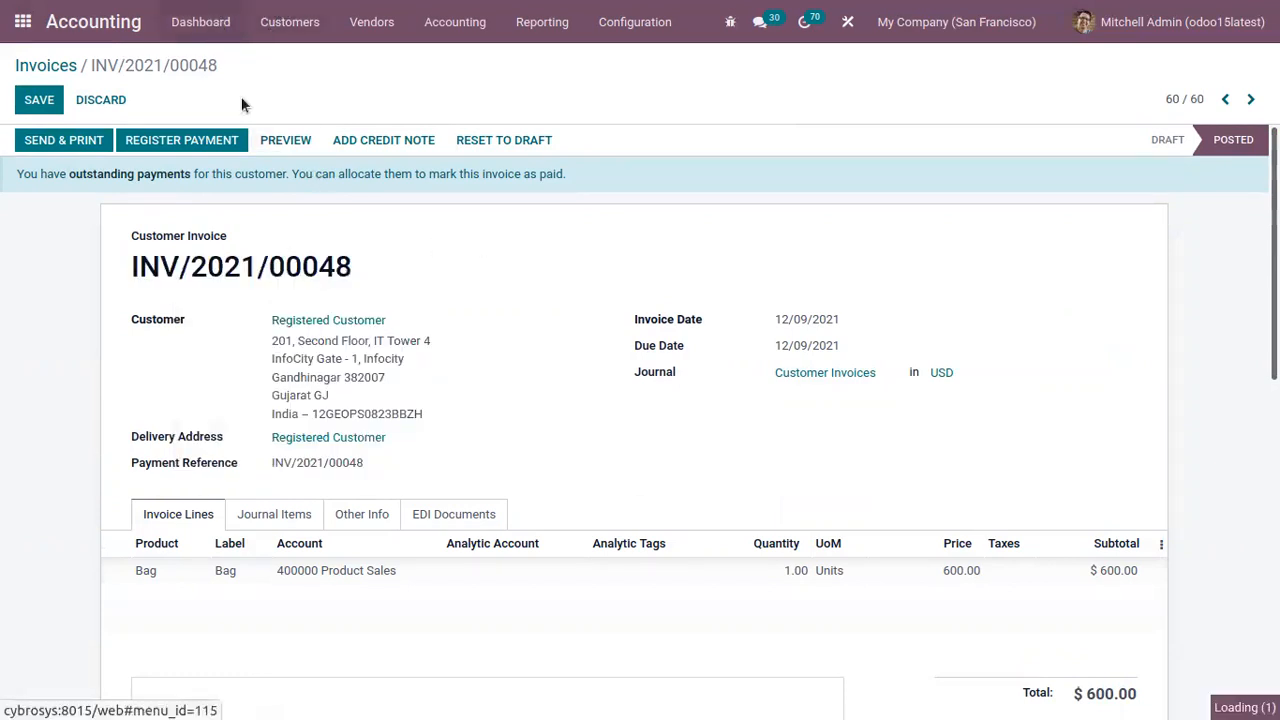
{"action": "left_click", "coordinate": [680, 653]}
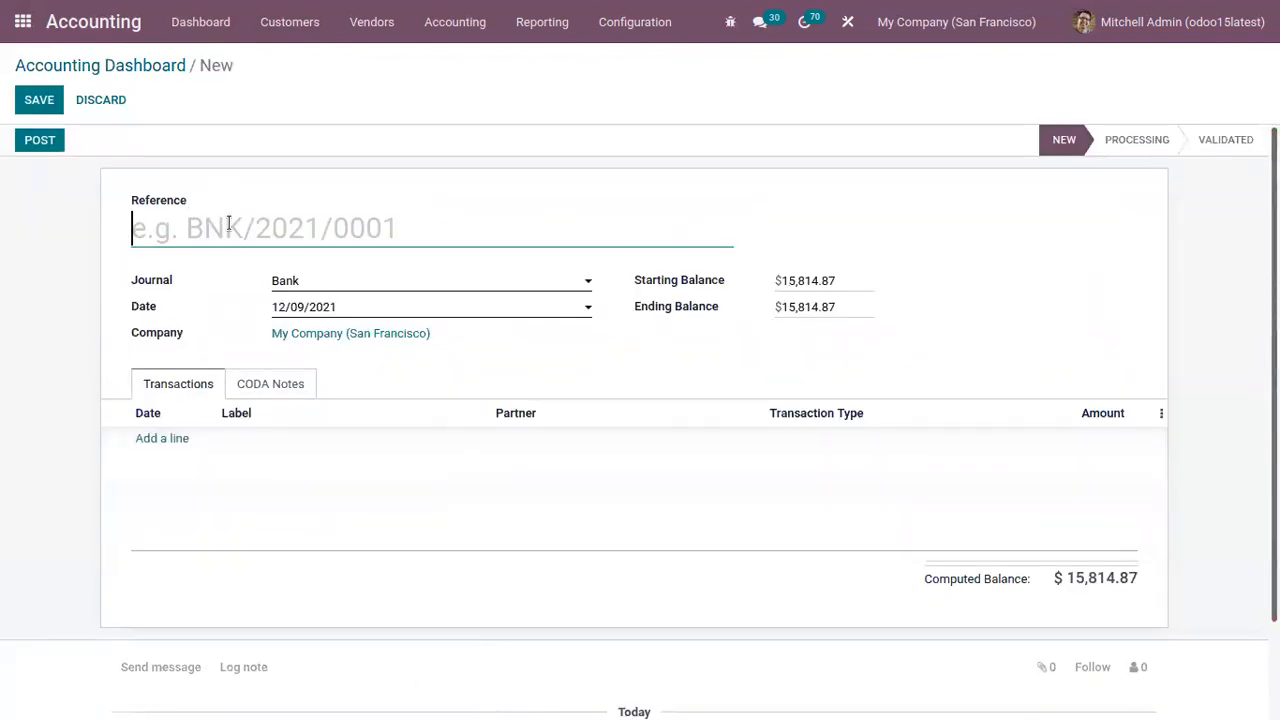
- Enter BNK/2021/00048 as the statement's reference, based on the copied invoice number
{"action": "key", "text": "ctrl+v"}
{"action": "left_click_drag", "start_coordinate": [180, 230], "coordinate": [126, 230]}
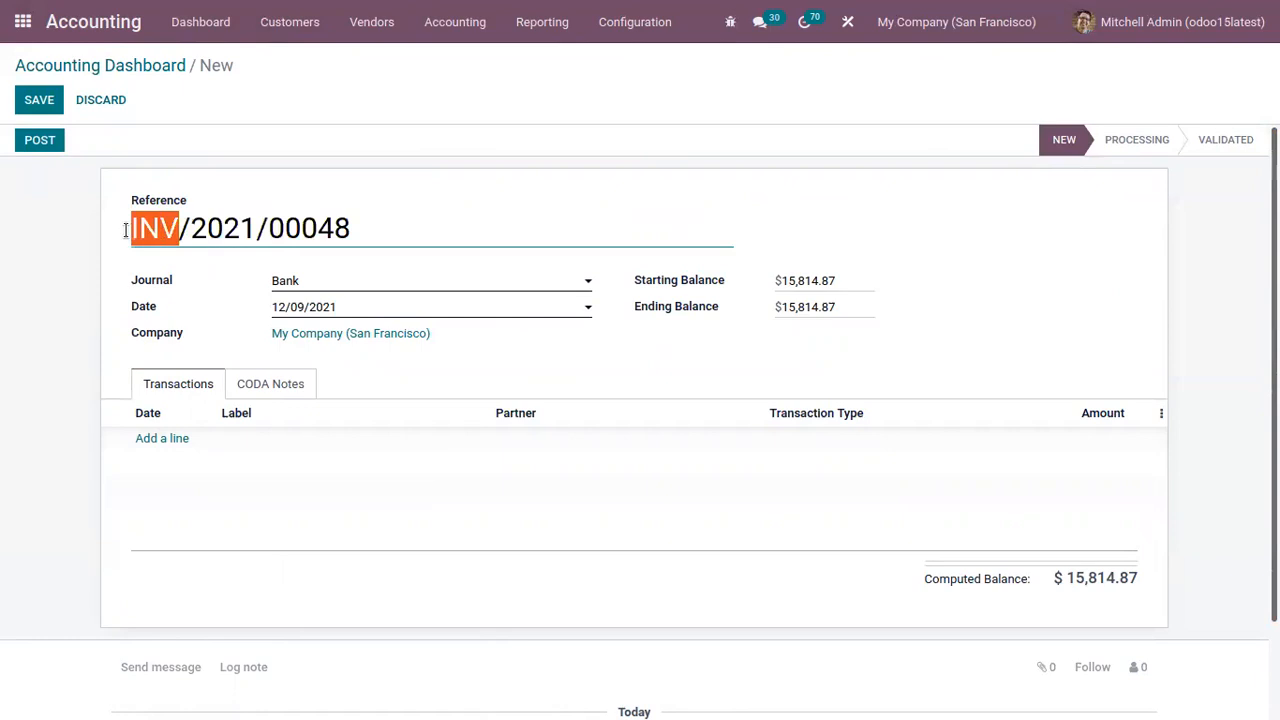
{"action": "key", "text": "BackSpace"}
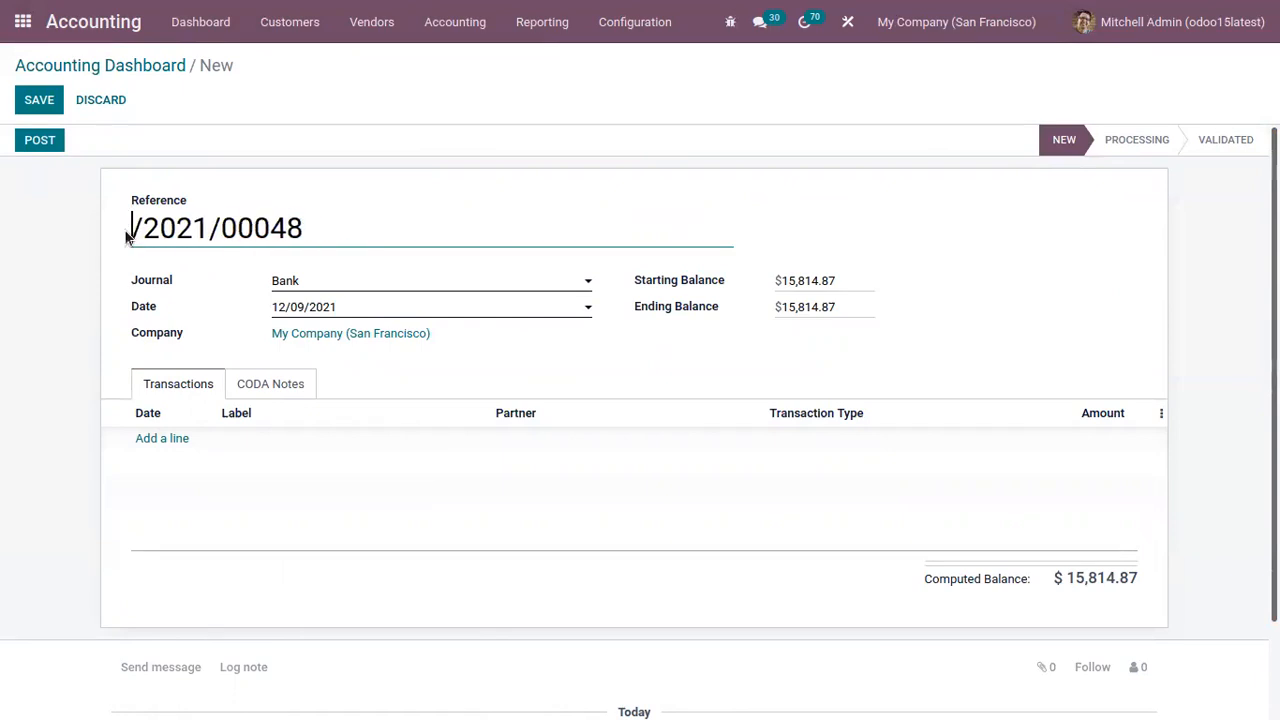
{"action": "type", "text": "BNK"}
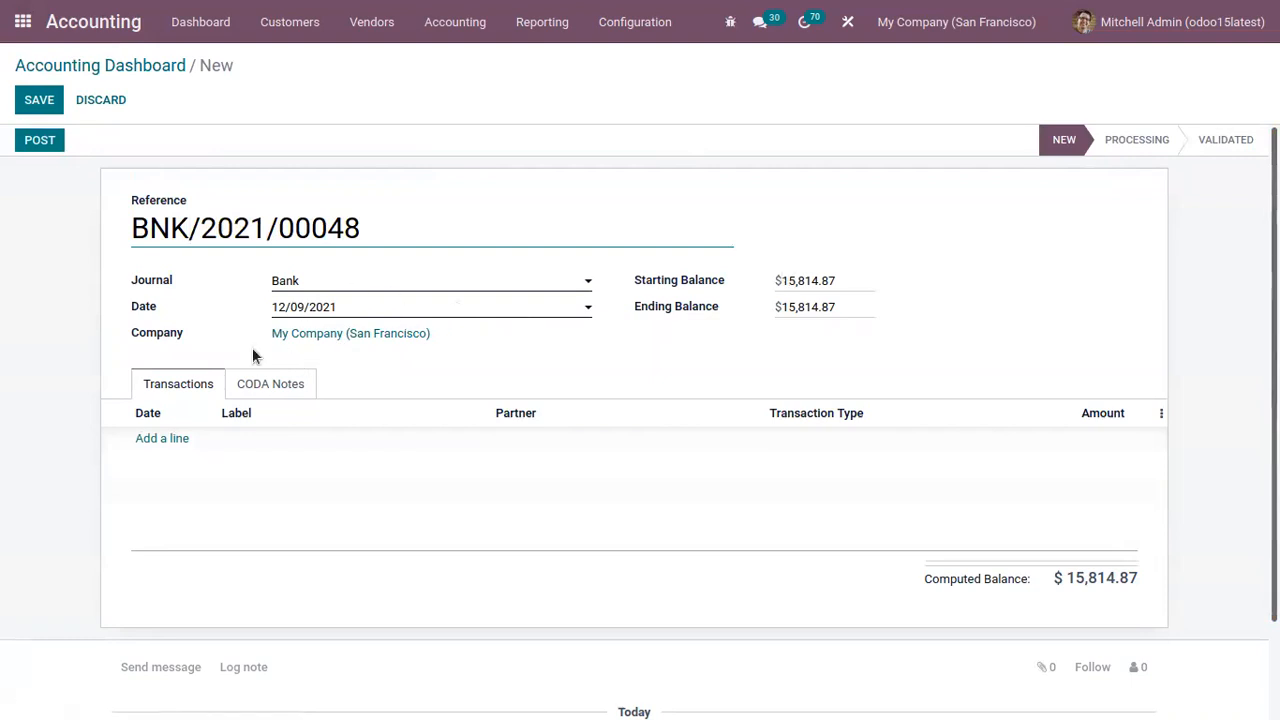
{"action": "left_click", "coordinate": [300, 282]}
{"action": "left_click", "coordinate": [240, 280]}
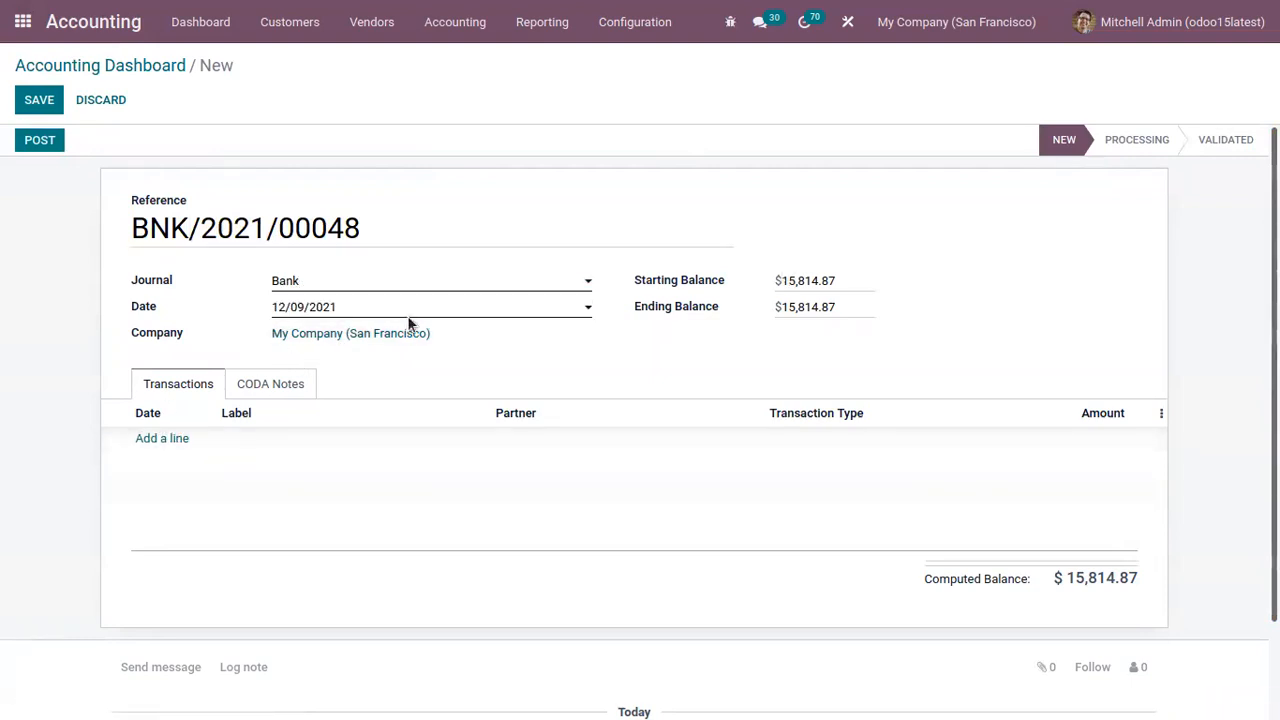
- Add a transaction line dated 12/09/2021 with the label "Discount for customer 2021/00048"
{"action": "left_click", "coordinate": [166, 437]}
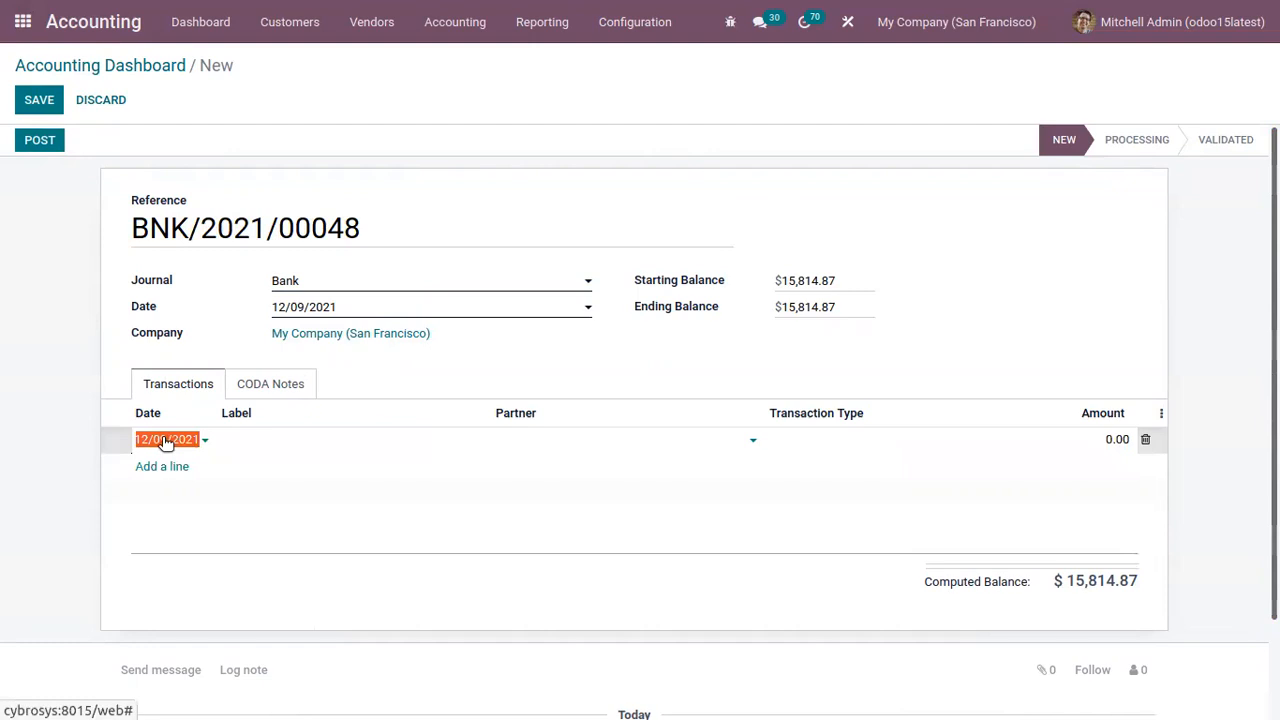
{"action": "left_click", "coordinate": [292, 440]}
{"action": "type", "text": "Discount for"}
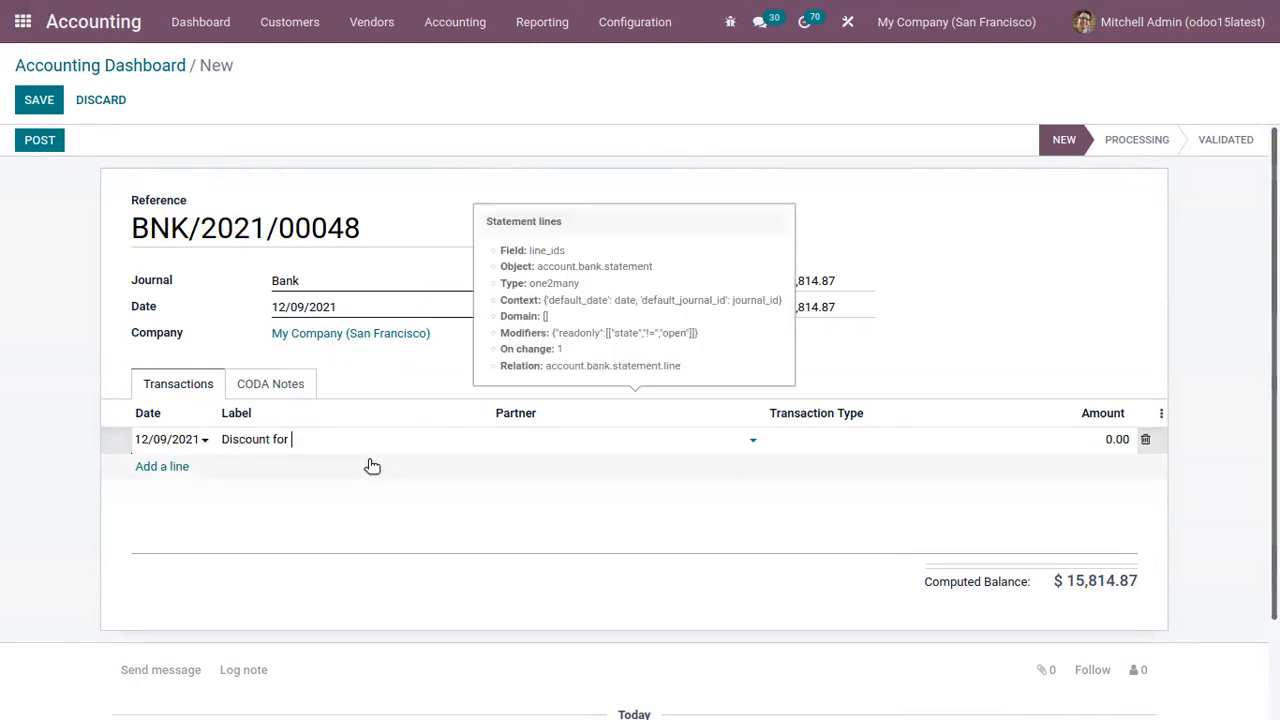
{"action": "type", "text": " customer"}
{"action": "type", "text": " INV/2021/00048"}
{"action": "key", "text": "Left"}
{"action": "key", "text": "Left"}
{"action": "key", "text": "Left"}
{"action": "key", "text": "BackSpace"}
{"action": "key", "text": "BackSpace"}
{"action": "key", "text": "BackSpace"}
{"action": "key", "text": "BackSpace"}
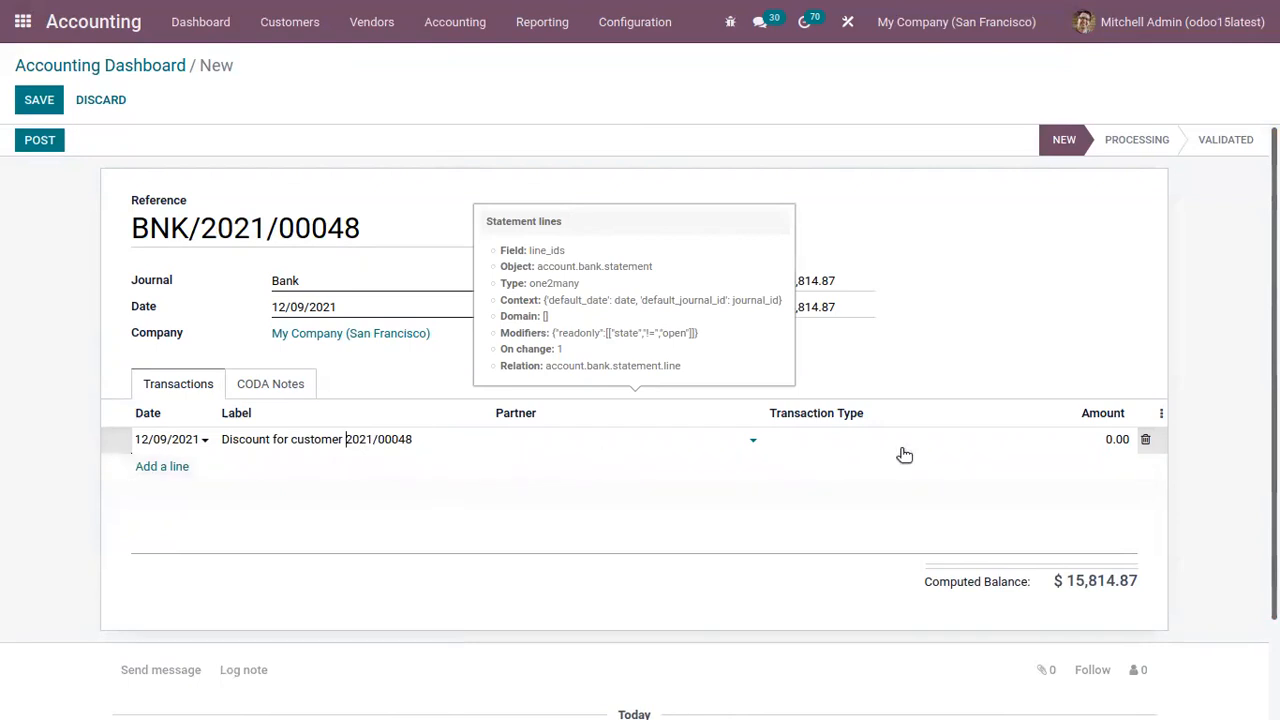
- Set the amount of the discount transaction line to 400
{"action": "left_click", "coordinate": [1118, 436]}
{"action": "left_click", "coordinate": [1118, 443]}
{"action": "left_click_drag", "start_coordinate": [1126, 443], "coordinate": [1086, 438]}
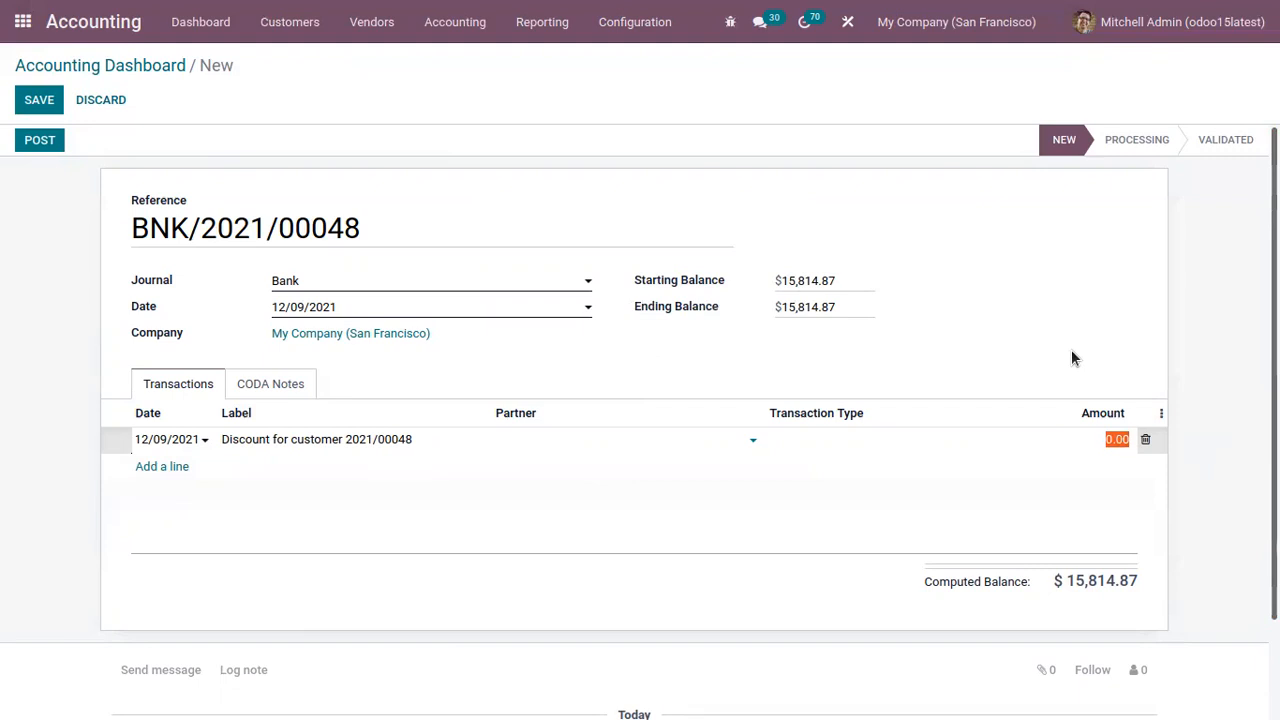
{"action": "type", "text": "400"}
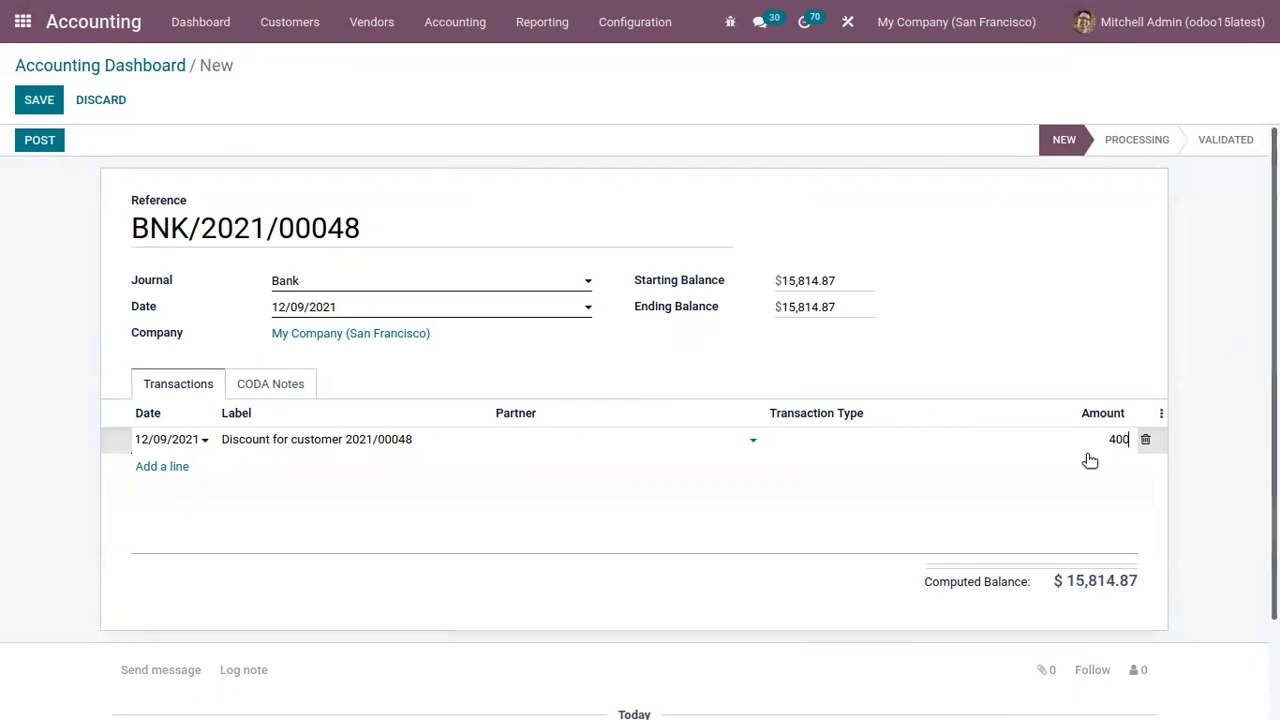
{"action": "left_click", "coordinate": [812, 353]}
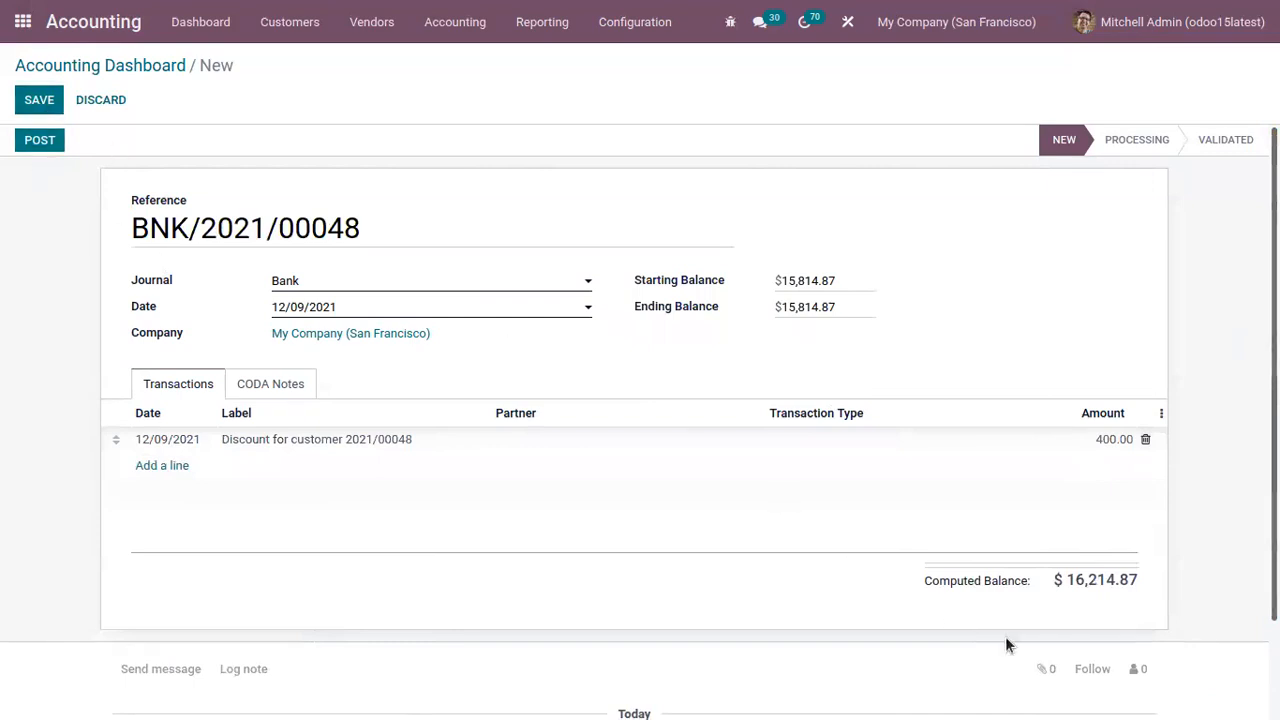
- Set the statement's ending balance to the computed balance of 16,214.87, and save and post the statement
{"action": "left_click_drag", "start_coordinate": [1064, 580], "coordinate": [1135, 578]}
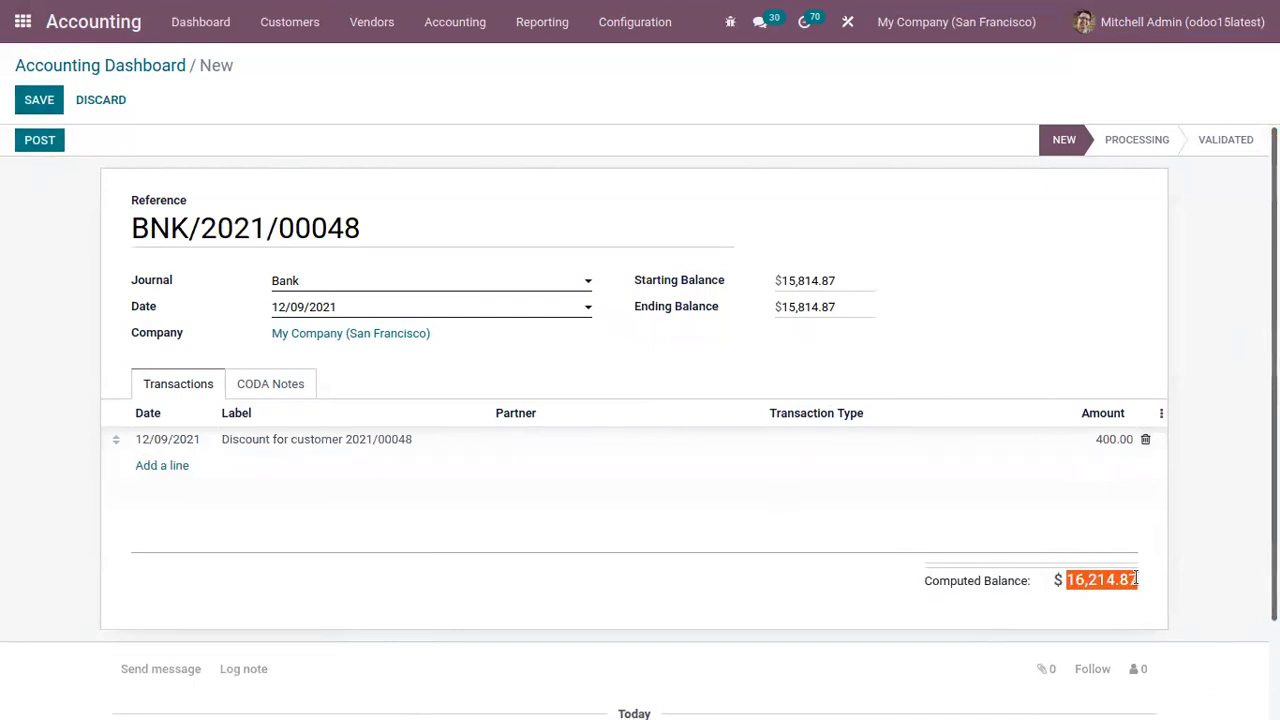
{"action": "left_click_drag", "start_coordinate": [845, 306], "coordinate": [772, 310]}
{"action": "key", "text": "ctrl+v"}
{"action": "left_click", "coordinate": [36, 99]}
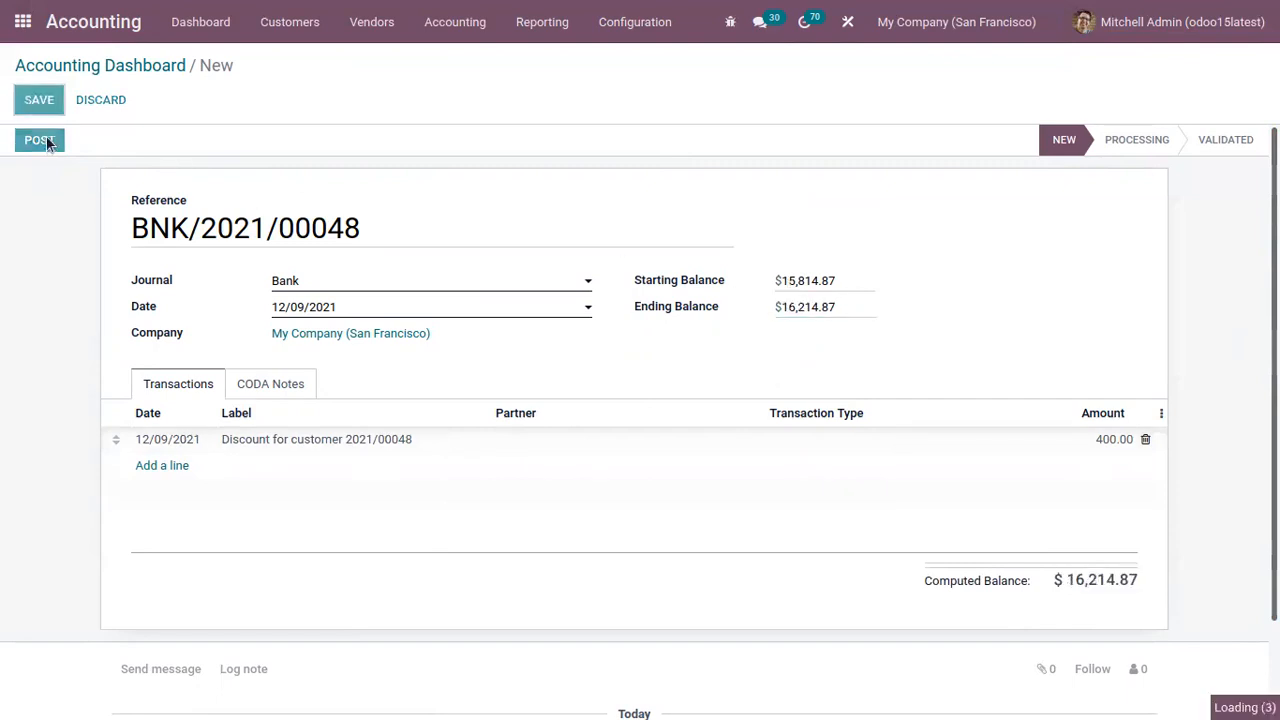
{"action": "left_click", "coordinate": [45, 139]}
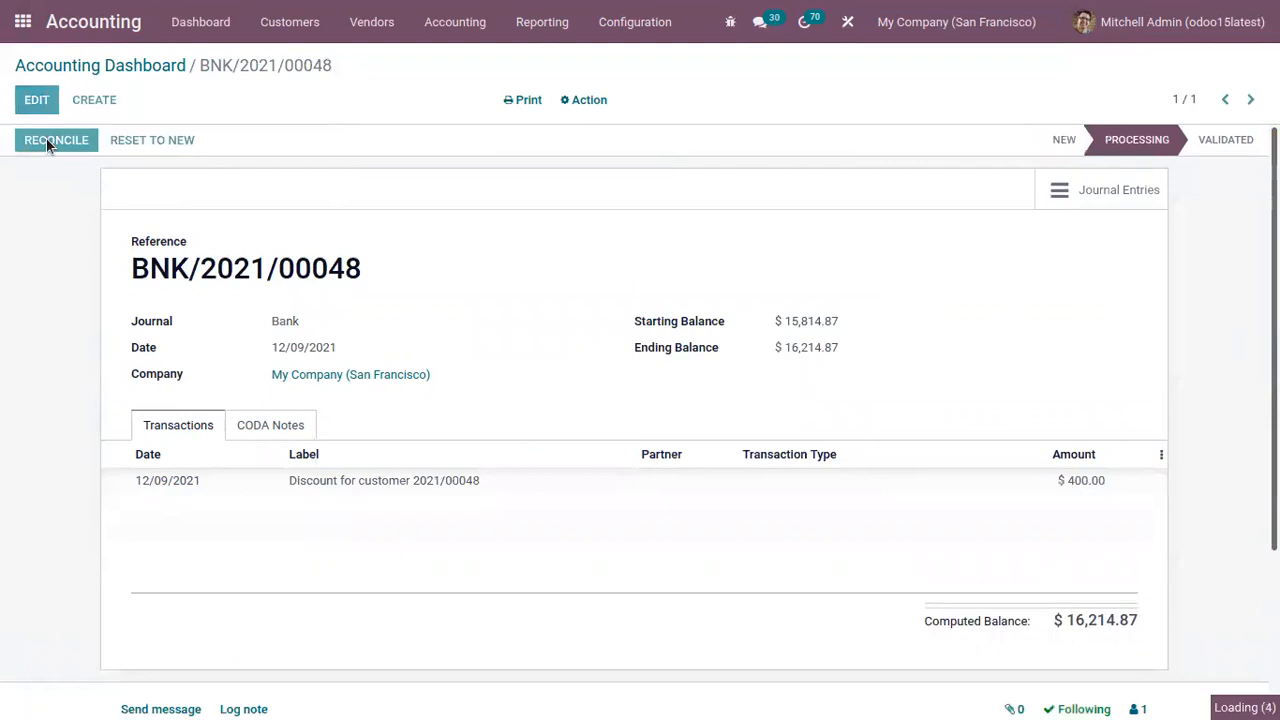
- Reconcile the statement line with invoice INV/2021/00048, filtering the entries by 00048 and setting the matched amount to the full 600.00
{"action": "mouse_move", "coordinate": [1274, 322]}
{"action": "left_mouse_down"}
{"action": "mouse_move", "coordinate": [1274, 351]}
{"action": "mouse_move", "coordinate": [1274, 320]}
{"action": "left_mouse_up"}
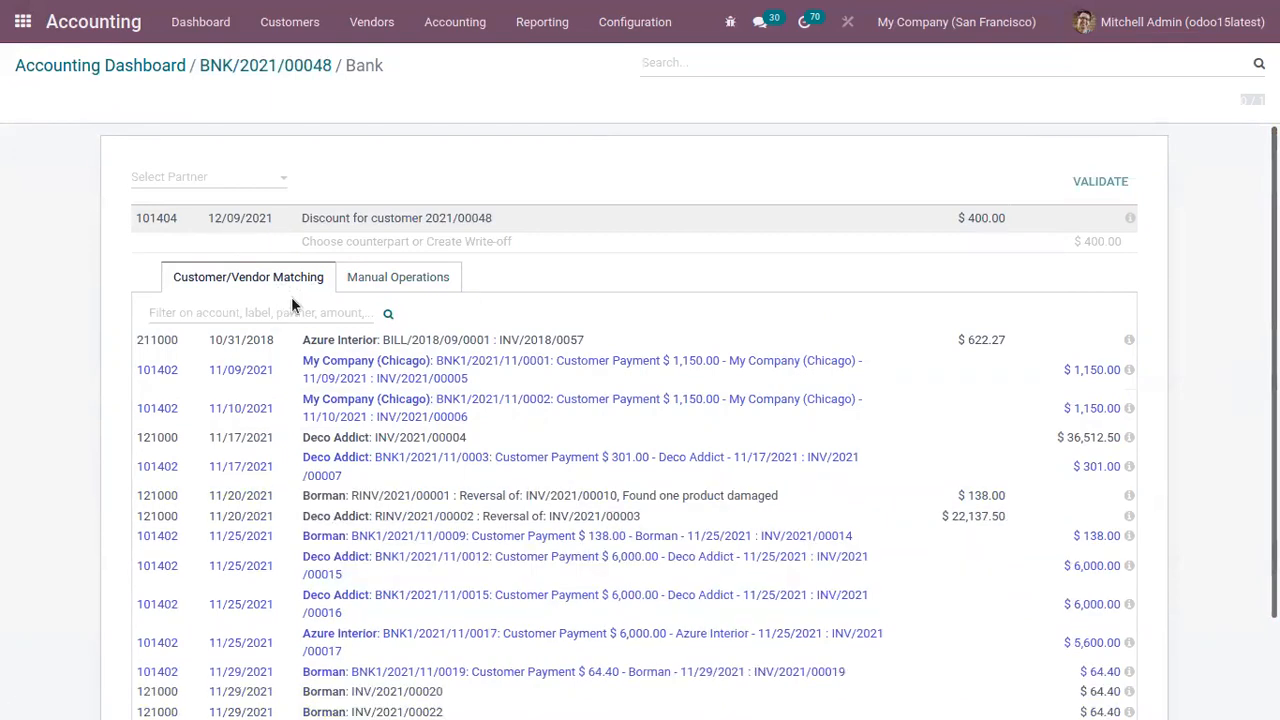
{"action": "type", "text": "00048"}
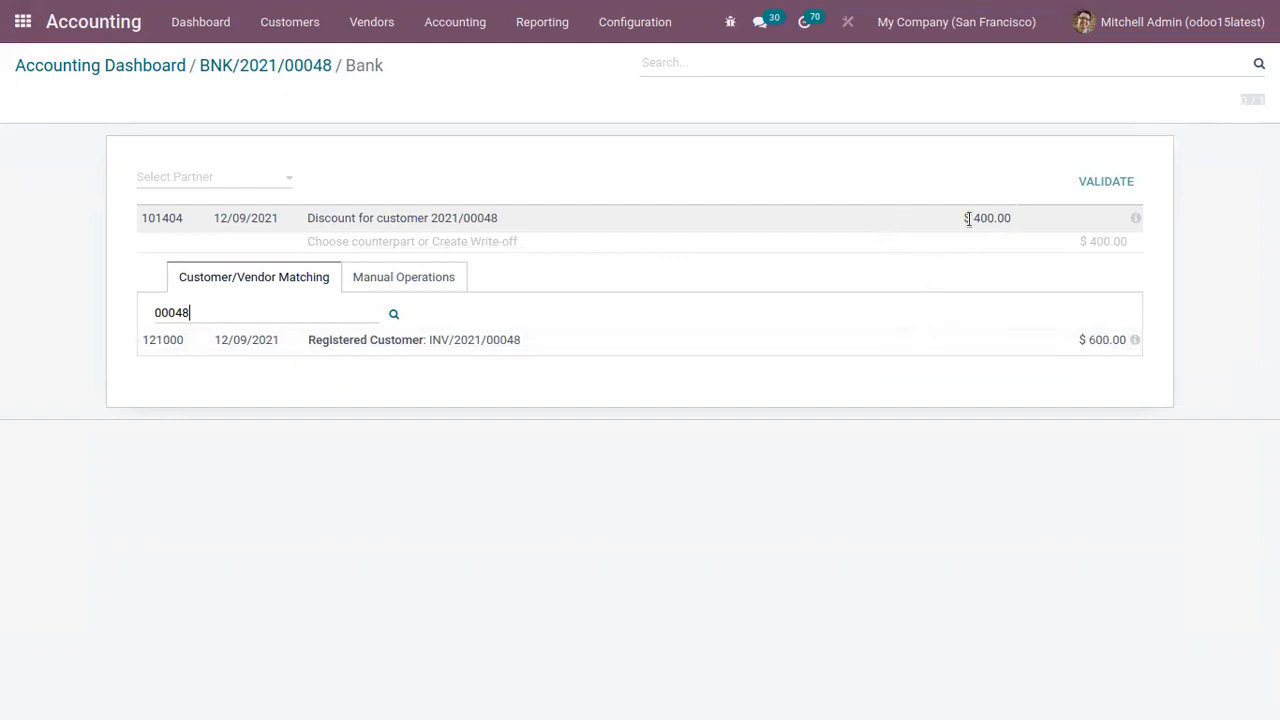
{"action": "left_click", "coordinate": [1035, 347]}
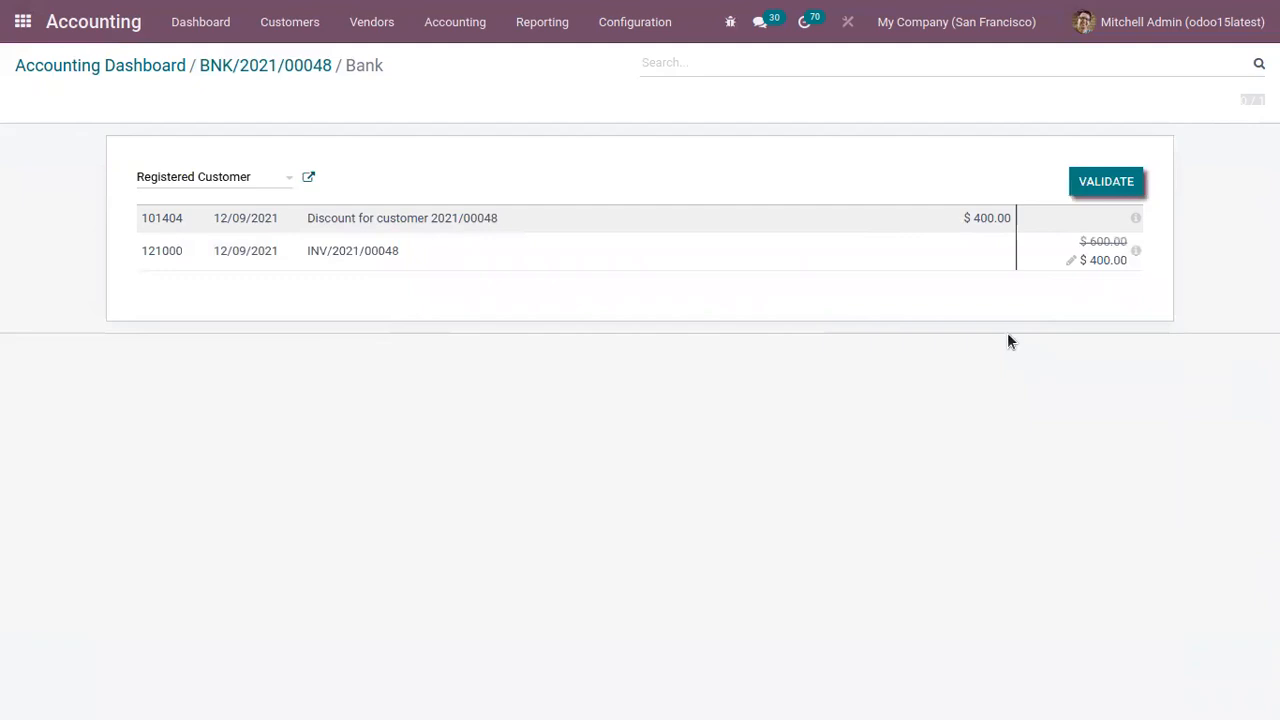
{"action": "left_click", "coordinate": [1070, 260]}
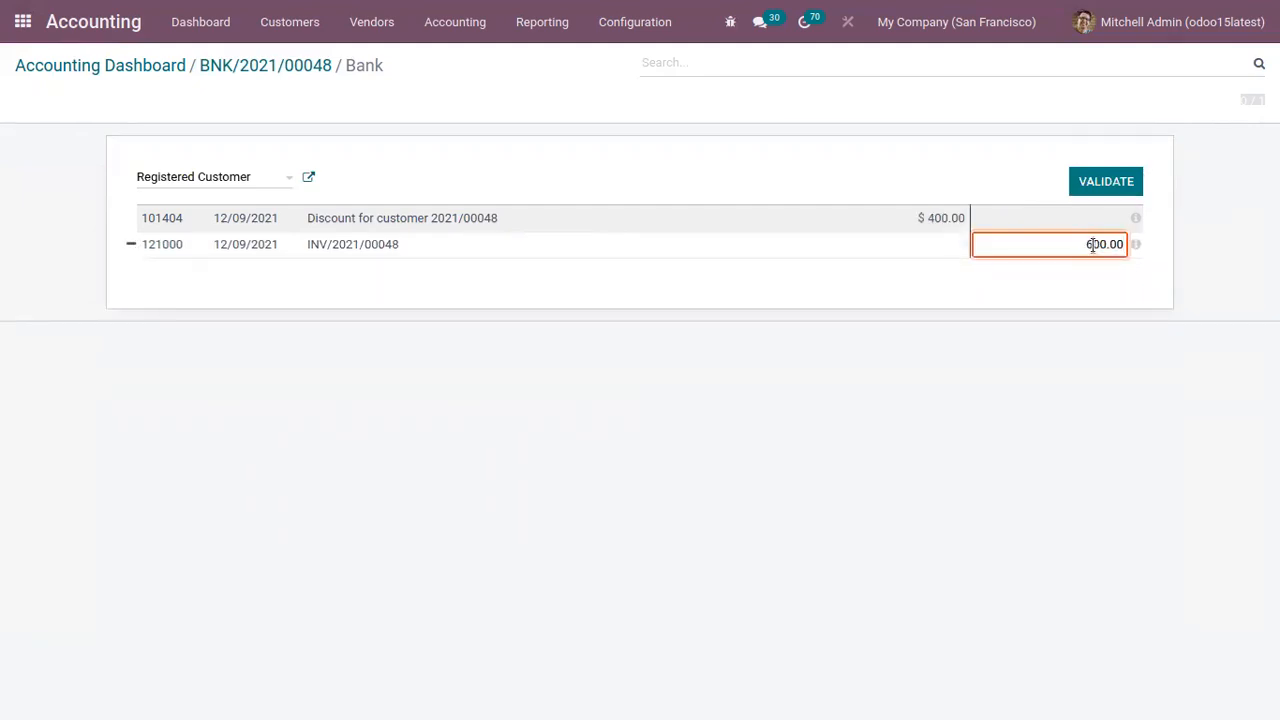
{"action": "key", "text": "Return"}
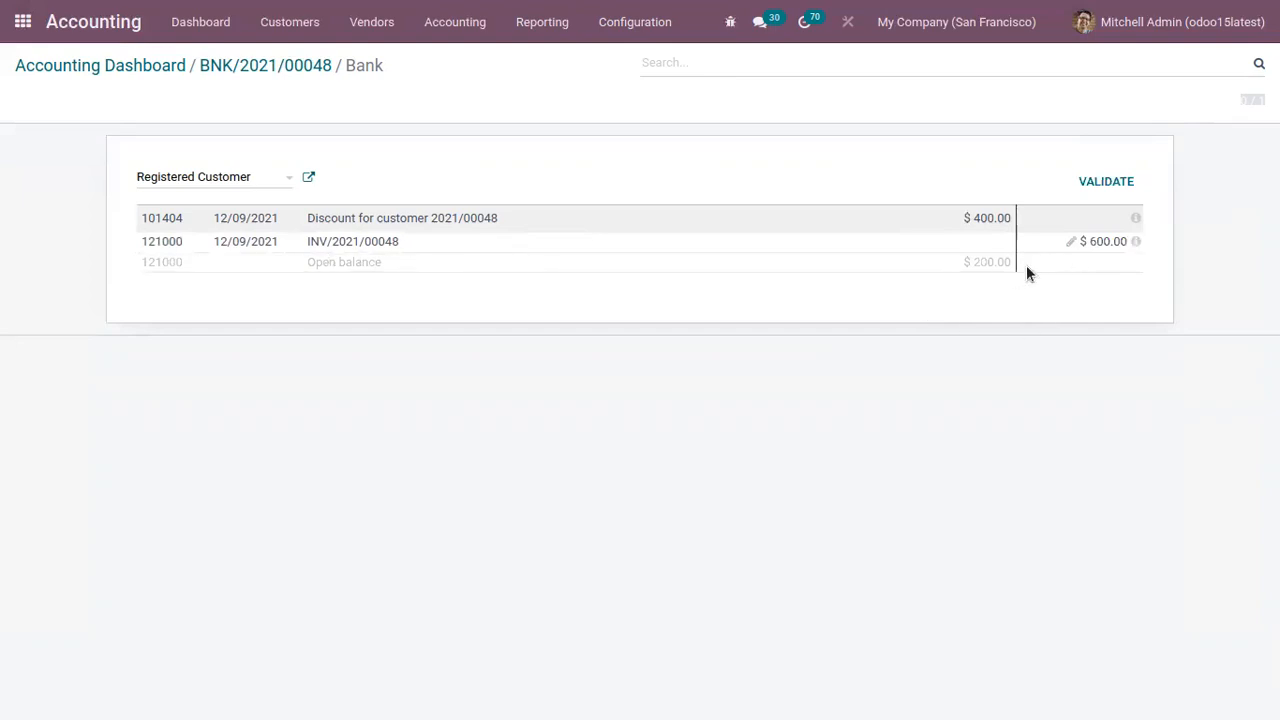
- Write off the open balance with the Discount to Customer model and validate the reconciliation
{"action": "left_click", "coordinate": [337, 262]}
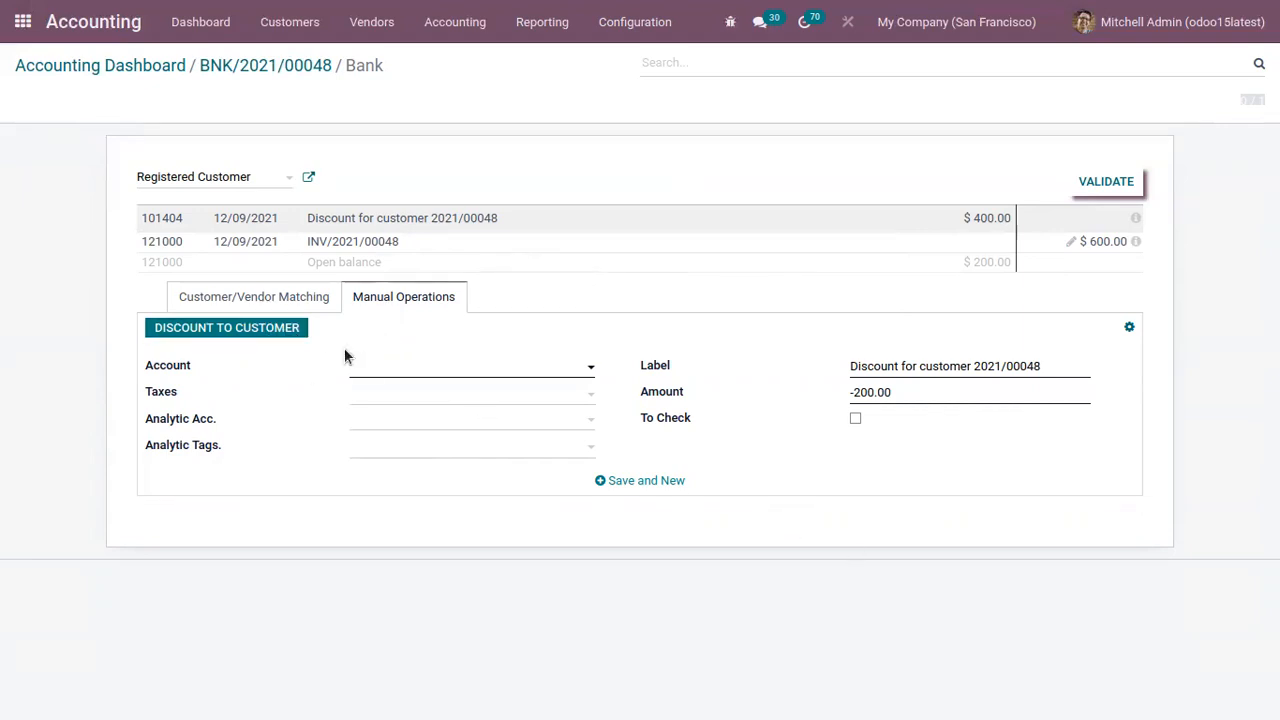
{"action": "left_click", "coordinate": [233, 328]}
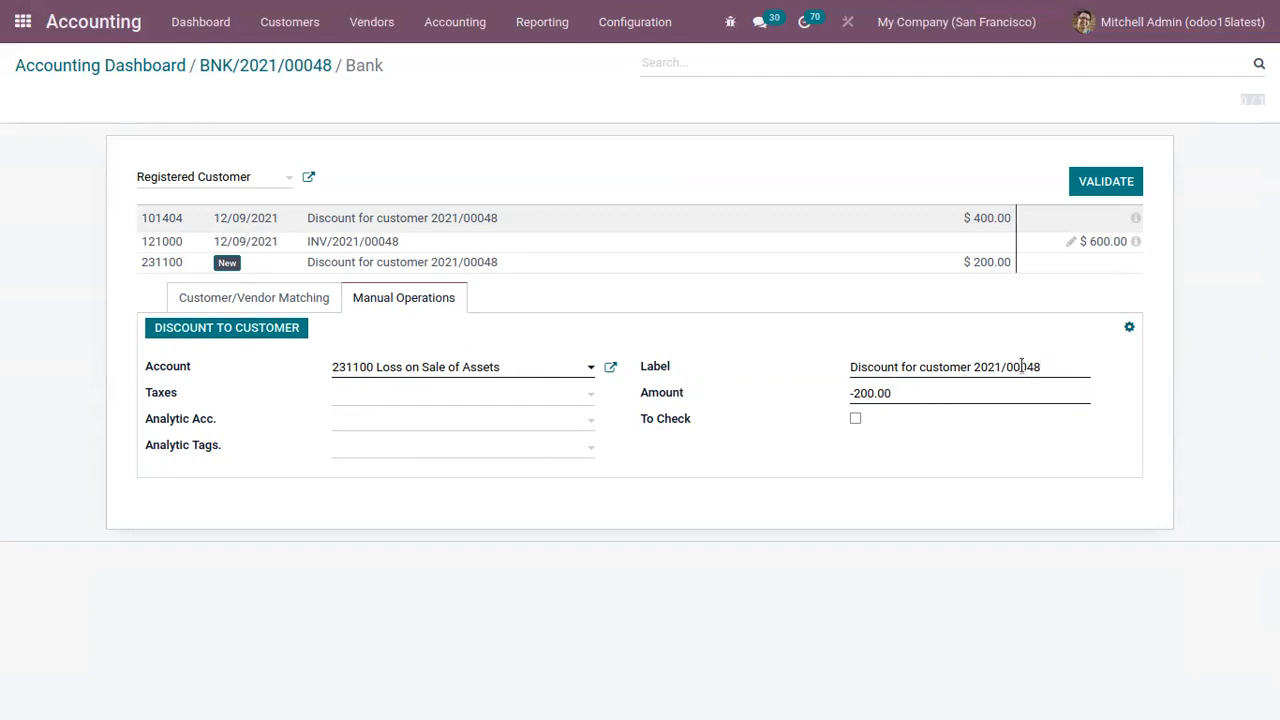
{"action": "left_click_drag", "start_coordinate": [1037, 369], "coordinate": [731, 363]}
{"action": "left_click", "coordinate": [803, 368]}
{"action": "left_click_drag", "start_coordinate": [900, 395], "coordinate": [826, 390]}
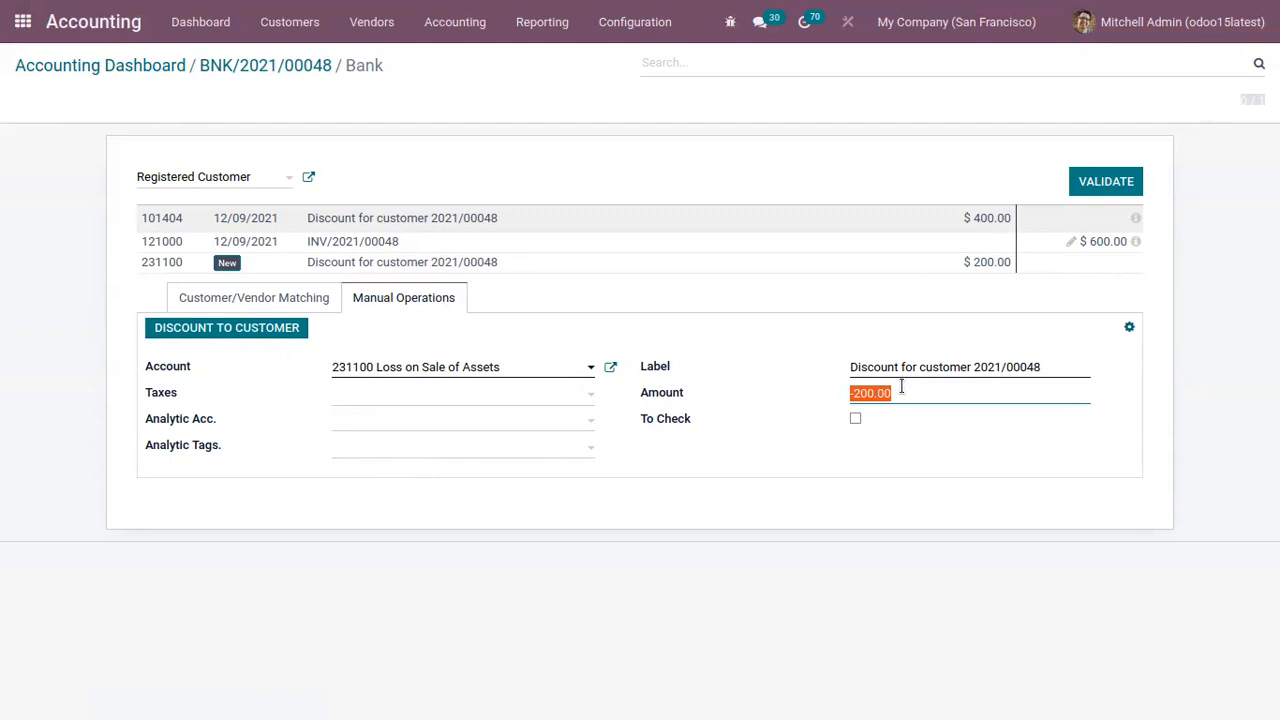
{"action": "left_click", "coordinate": [844, 395]}
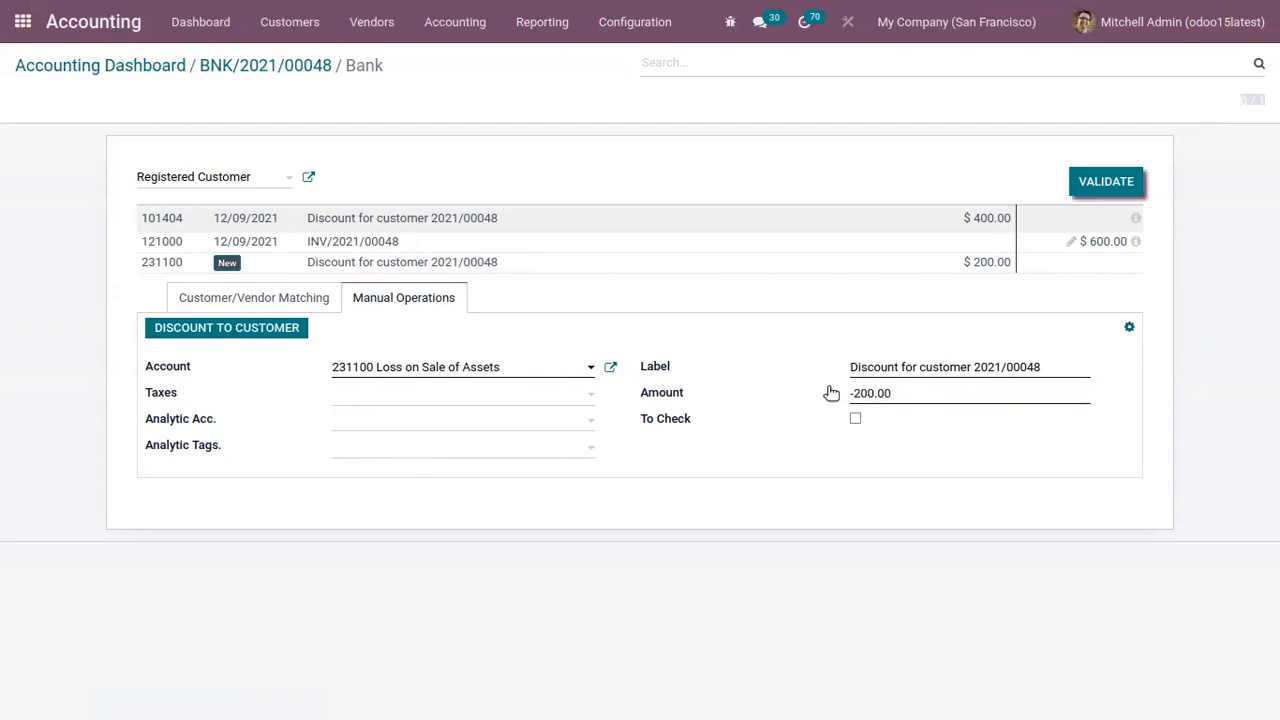
{"action": "left_click", "coordinate": [894, 393]}
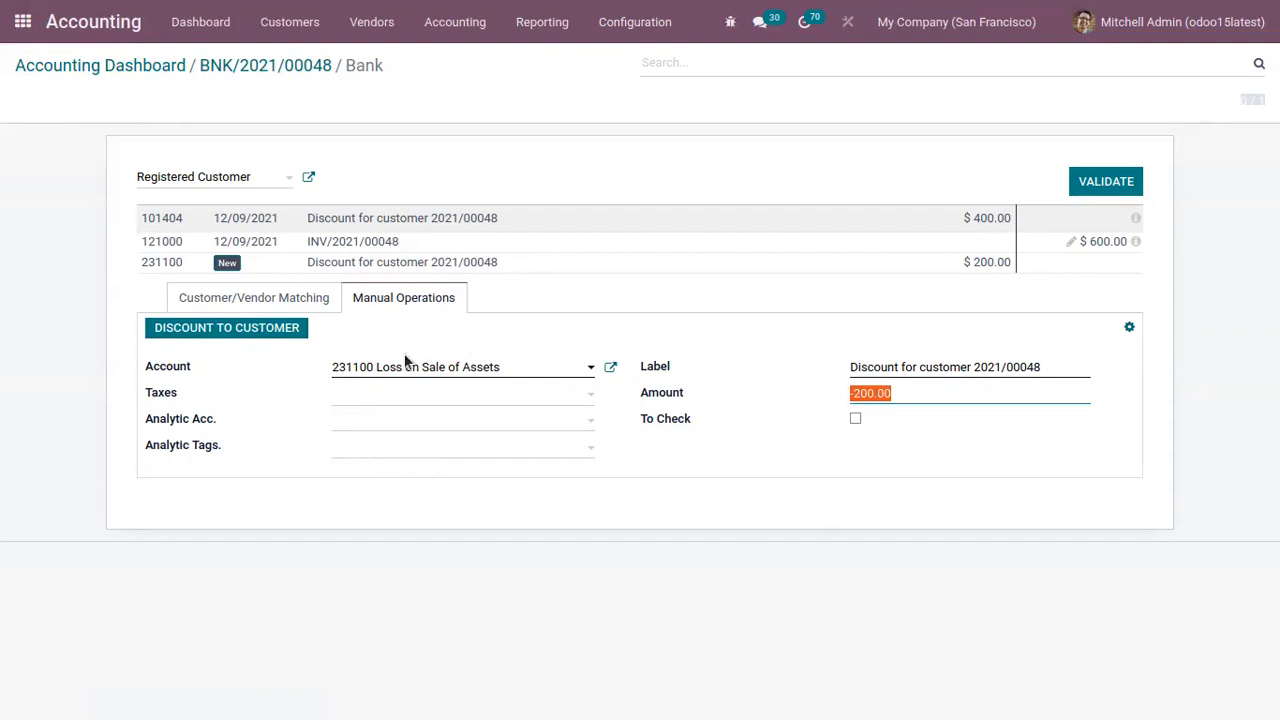
{"action": "left_click", "coordinate": [860, 393]}
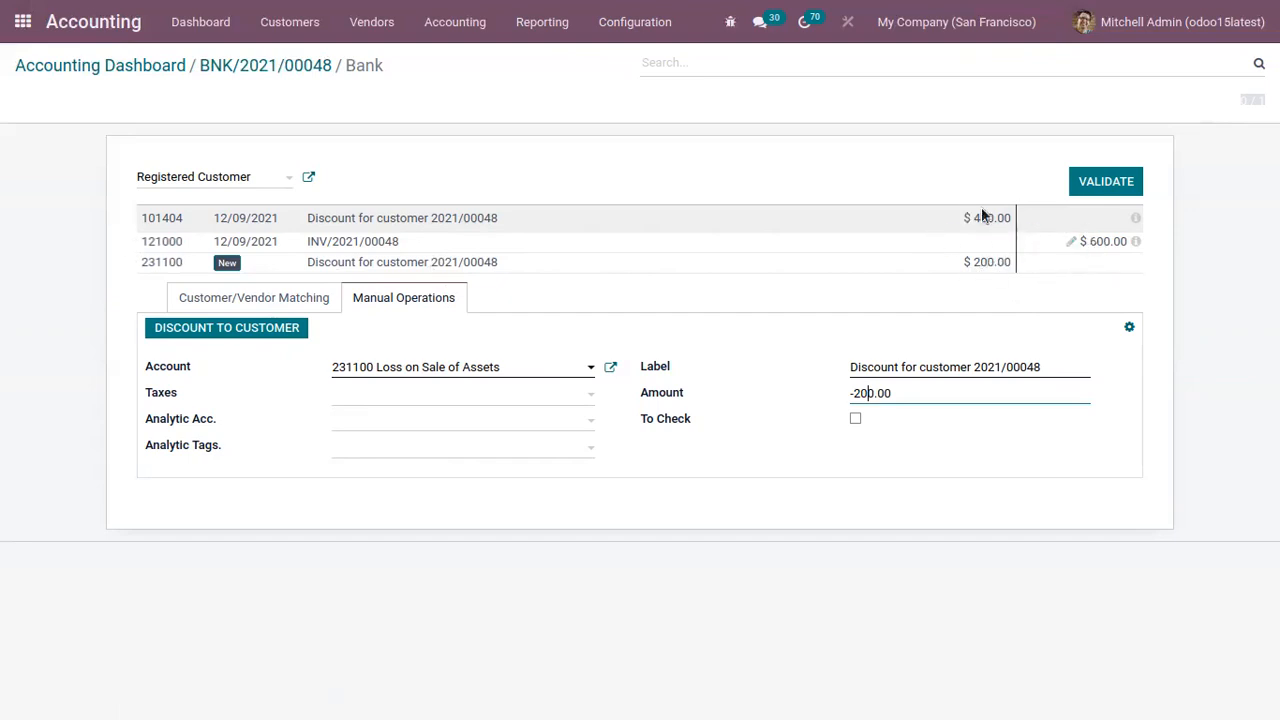
{"action": "left_click", "coordinate": [1084, 184]}
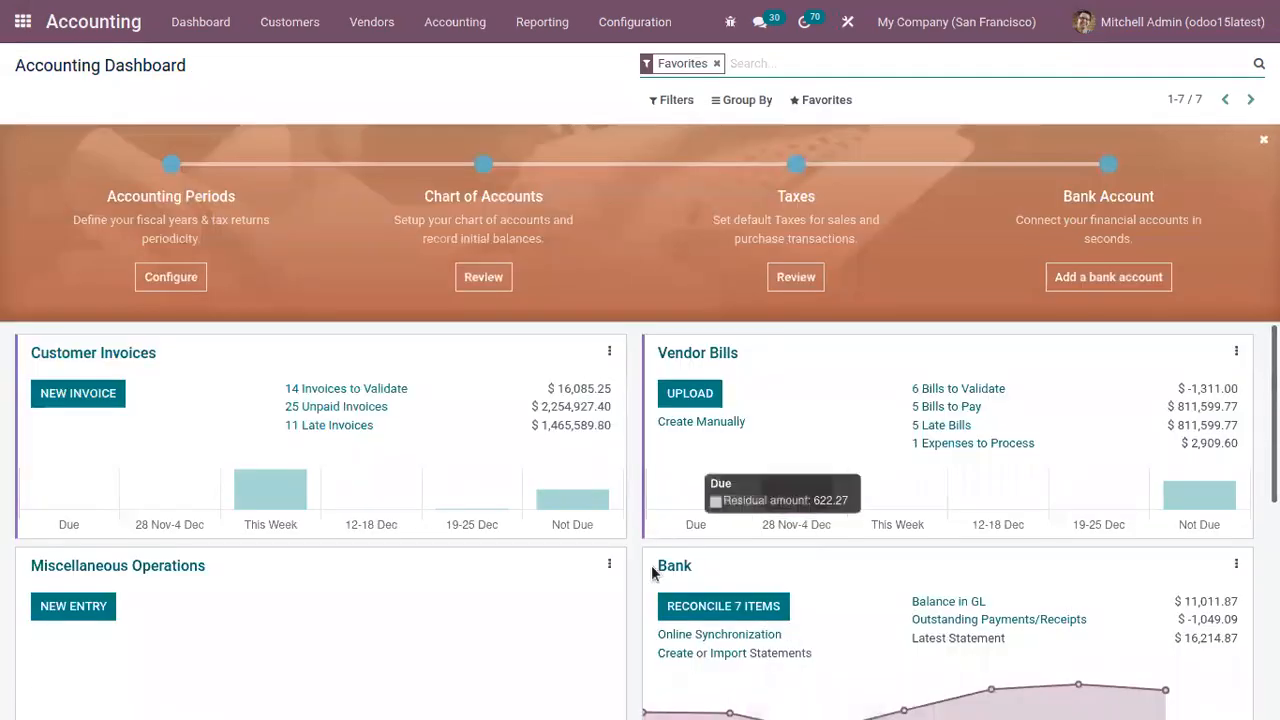
- Open the bank statement BNK/2021/00048 from the Bank journal's statements and validate it
{"action": "left_click", "coordinate": [674, 566]}
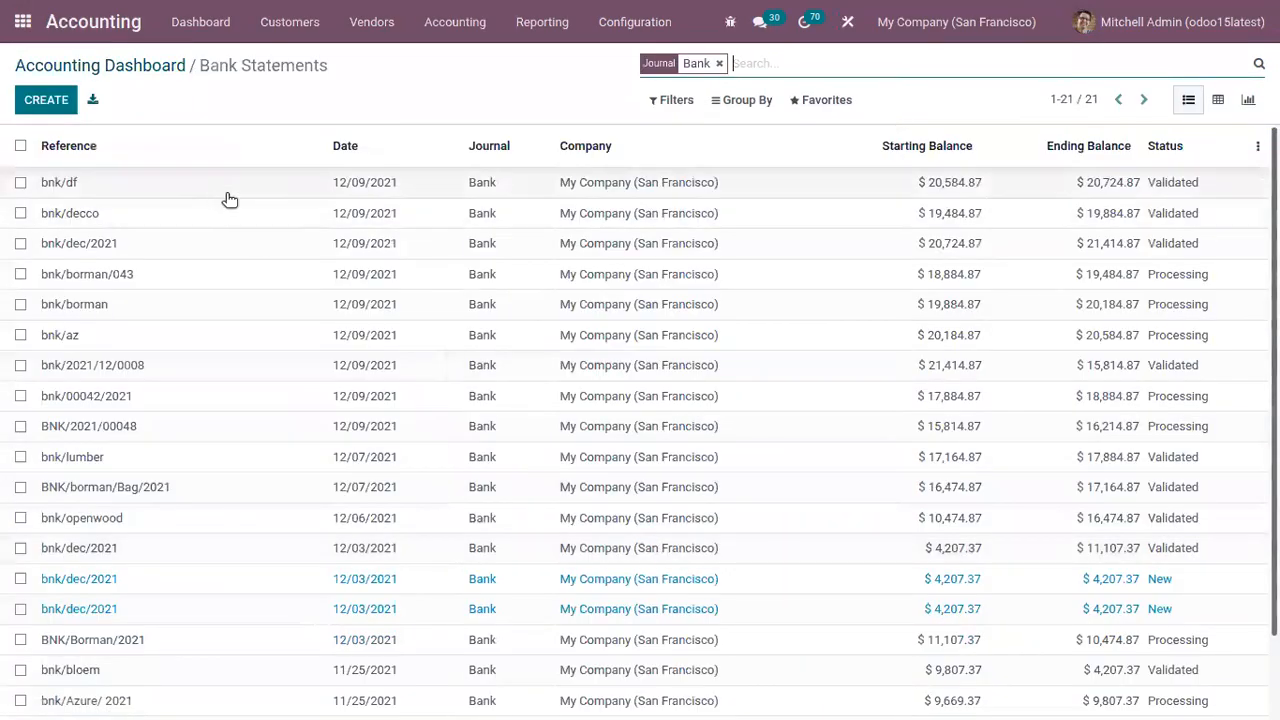
{"action": "left_click", "coordinate": [250, 423]}
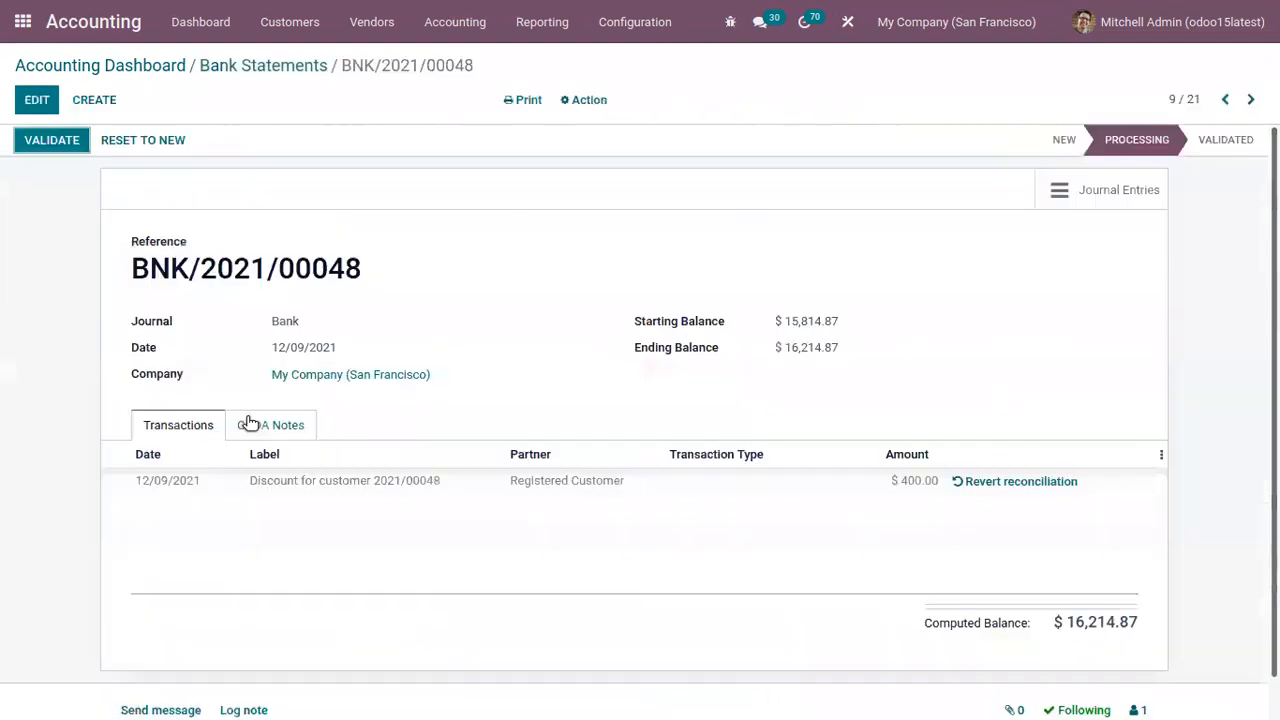
{"action": "left_click", "coordinate": [70, 149]}
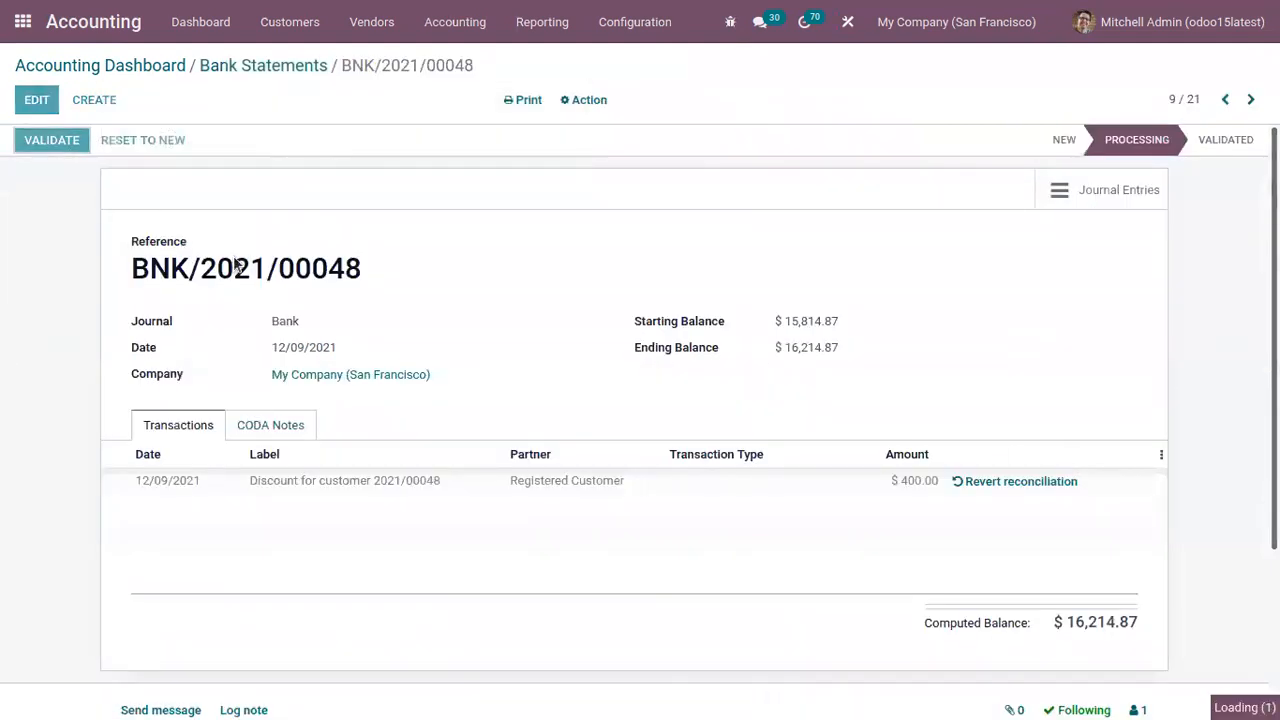
- Open the customer invoice INV/2021/00048 to check its payment status
{"action": "left_click", "coordinate": [322, 37]}
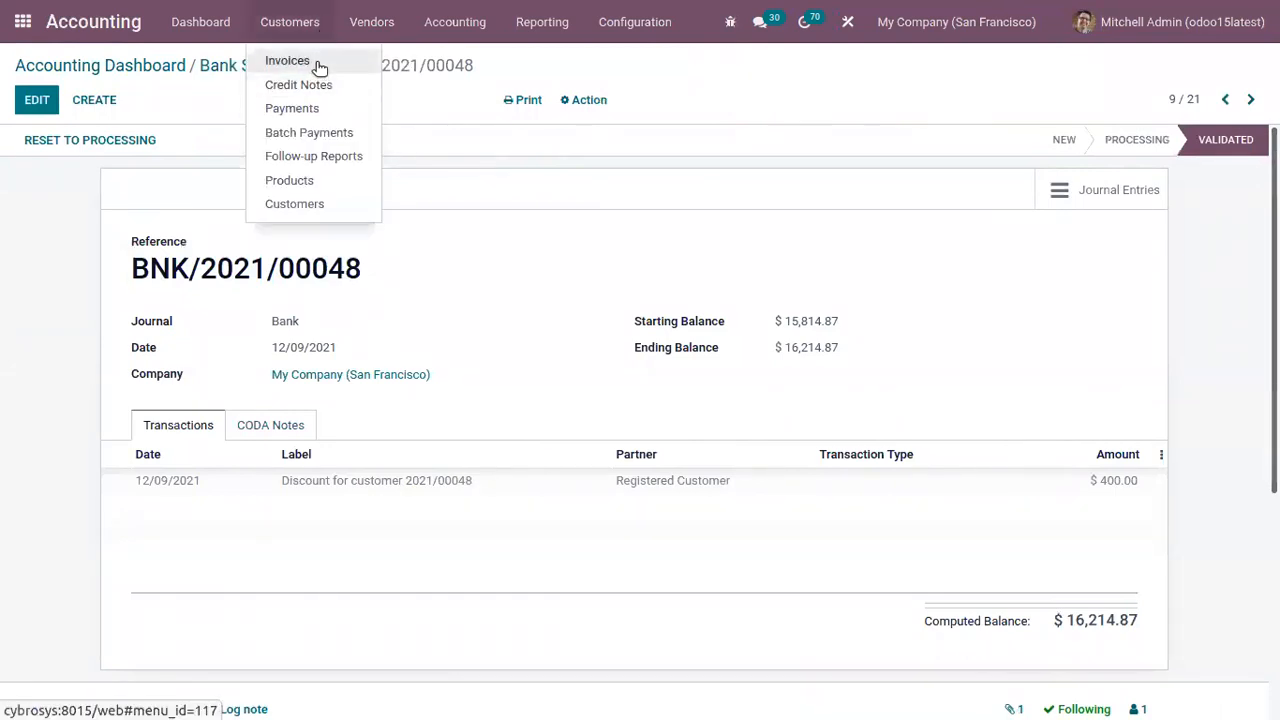
{"action": "left_click", "coordinate": [318, 64]}
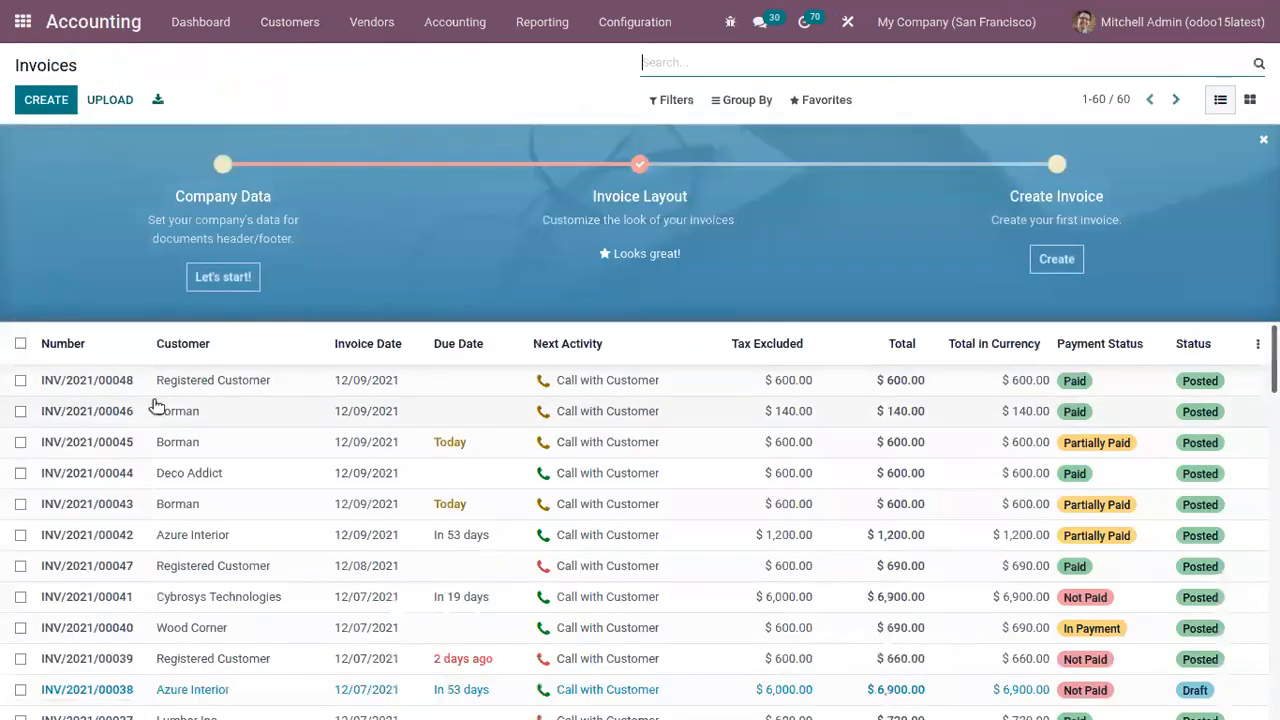
{"action": "left_click", "coordinate": [150, 380]}
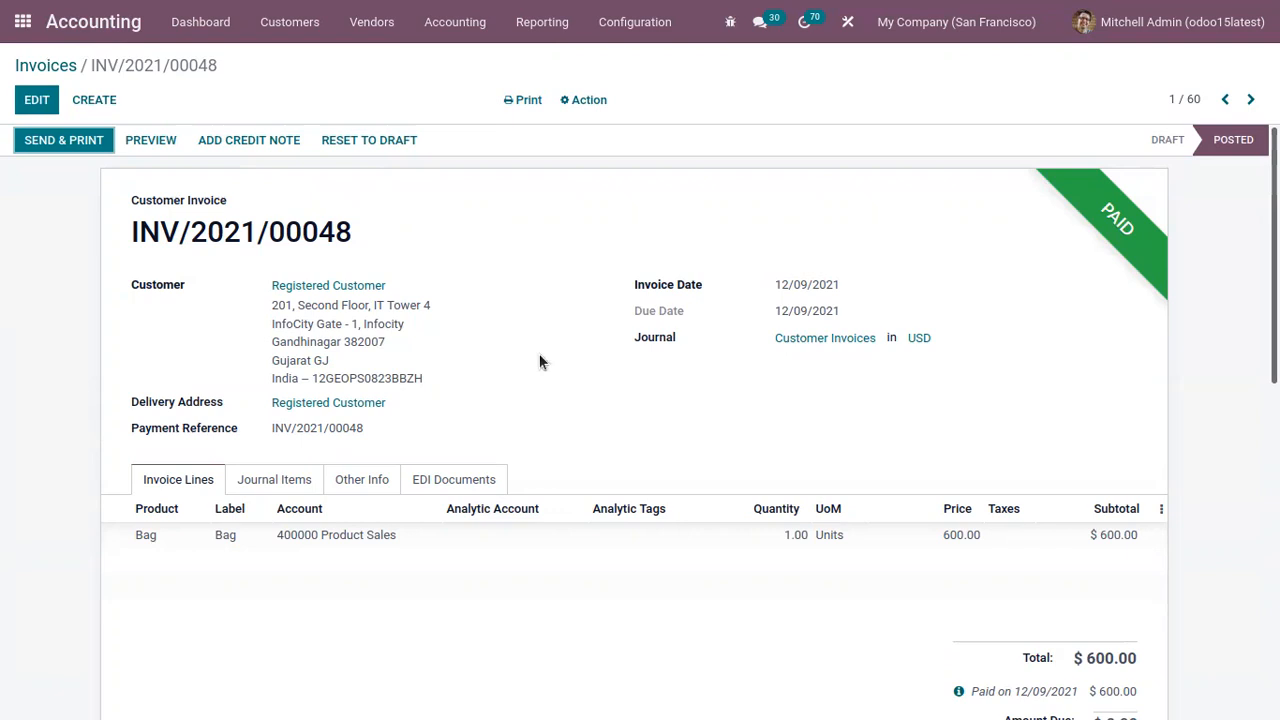
- Open the Monthly Fees reconciliation model from the reconciliation models list for editing
{"action": "left_click", "coordinate": [612, 24]}
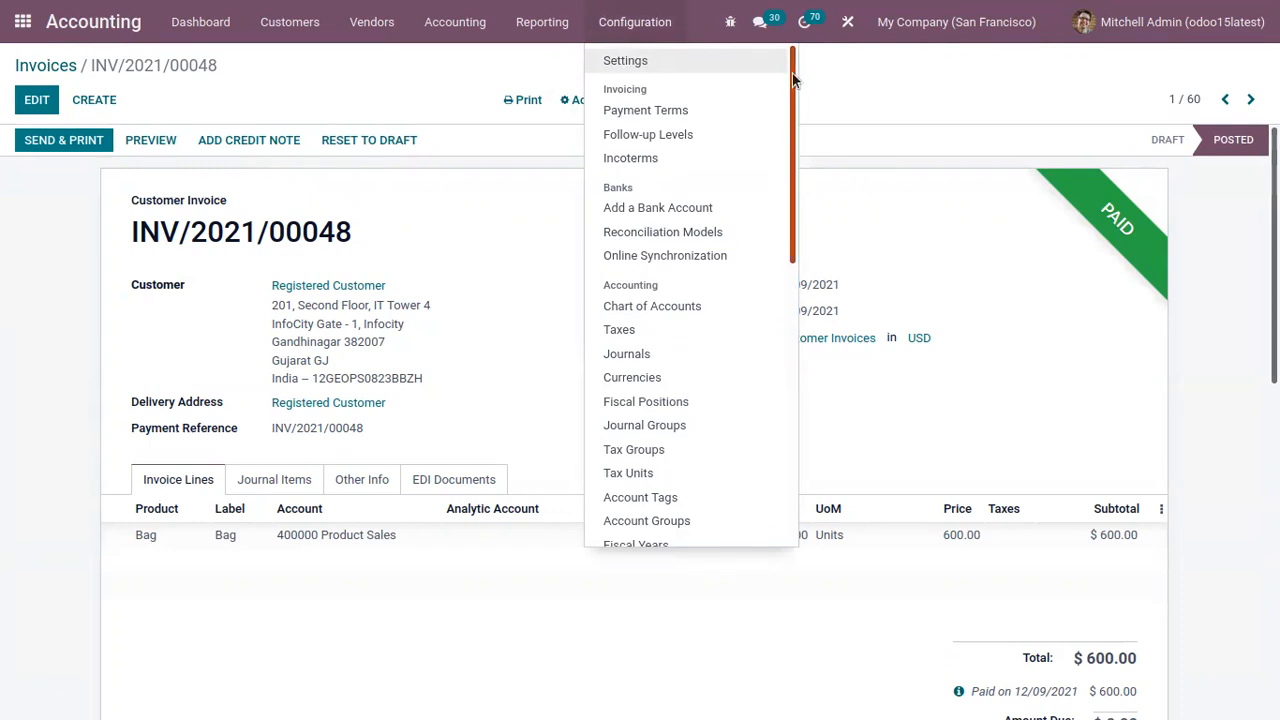
{"action": "left_click_drag", "start_coordinate": [794, 77], "coordinate": [797, 102]}
{"action": "left_click", "coordinate": [681, 180]}
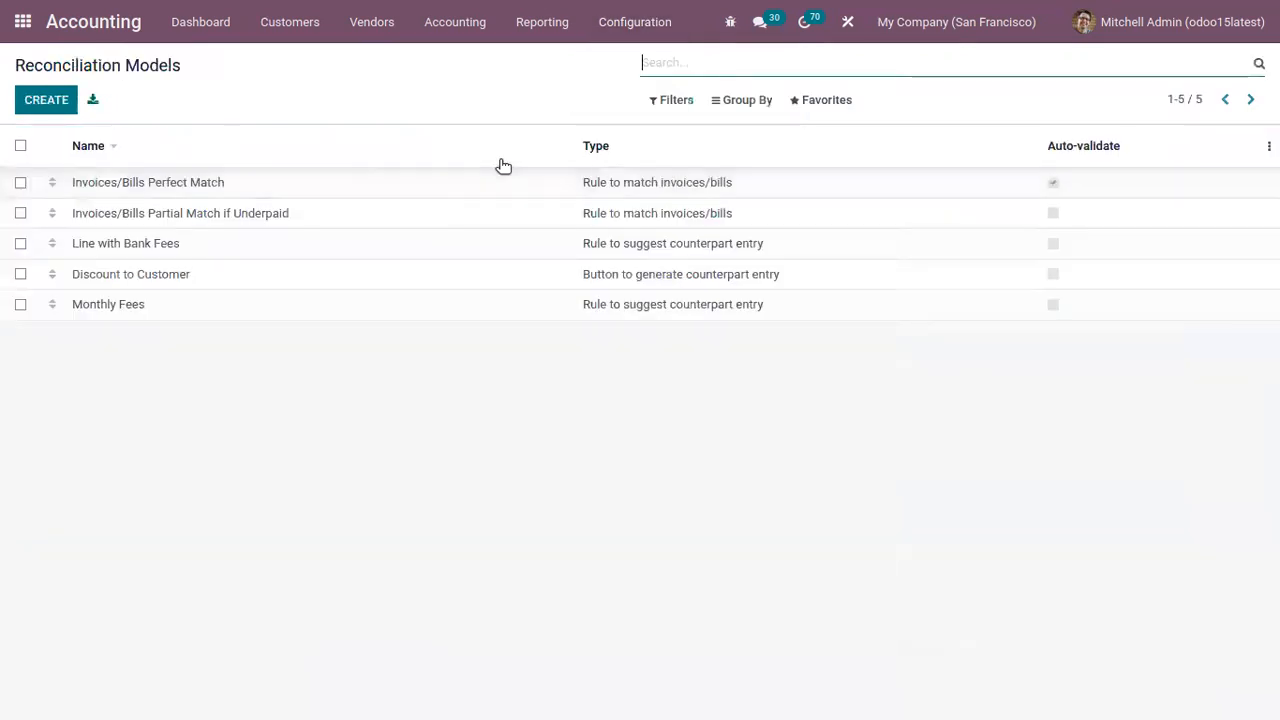
{"action": "left_click", "coordinate": [392, 307]}
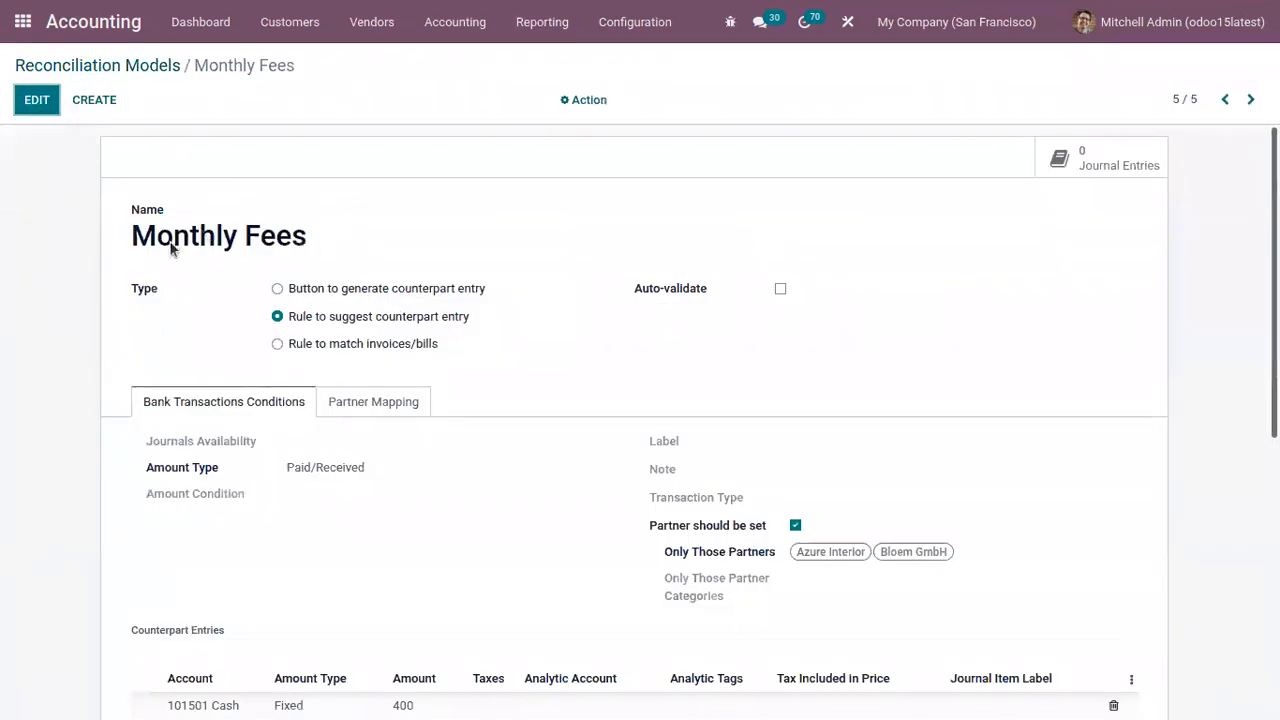
{"action": "left_click", "coordinate": [36, 100]}
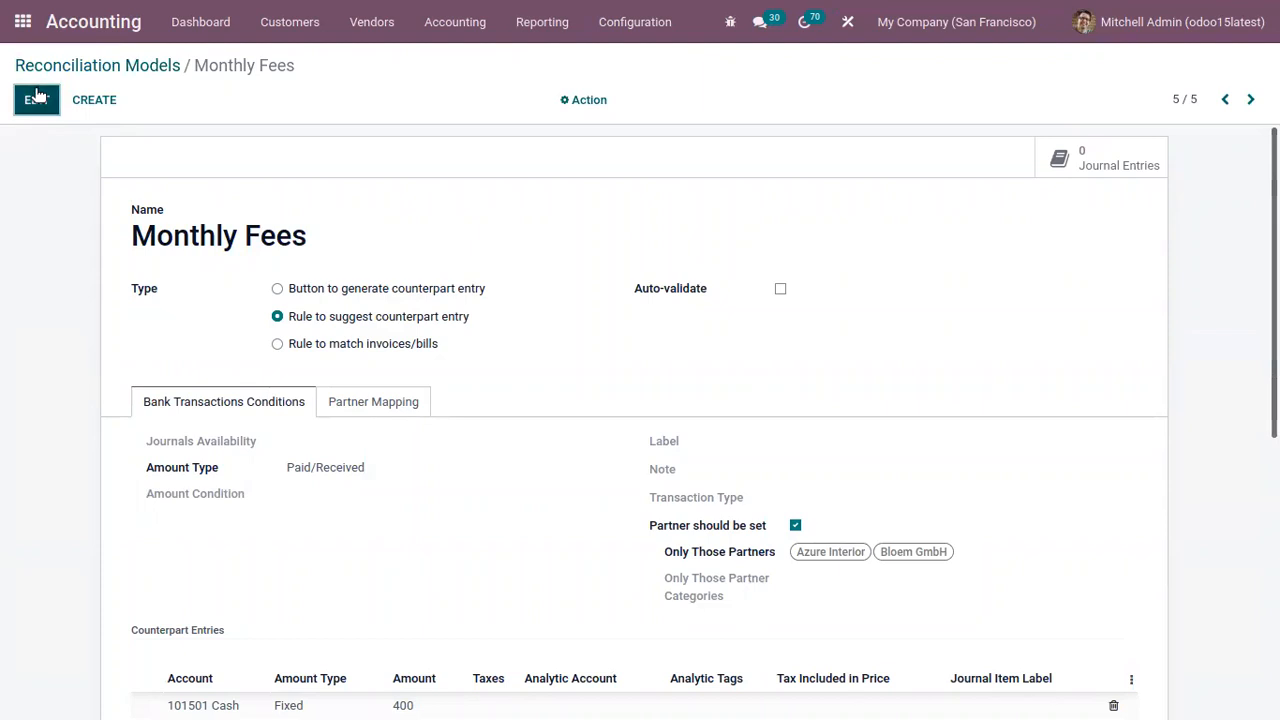
{"action": "left_click_drag", "start_coordinate": [287, 316], "coordinate": [497, 323]}
{"action": "left_click", "coordinate": [497, 318]}
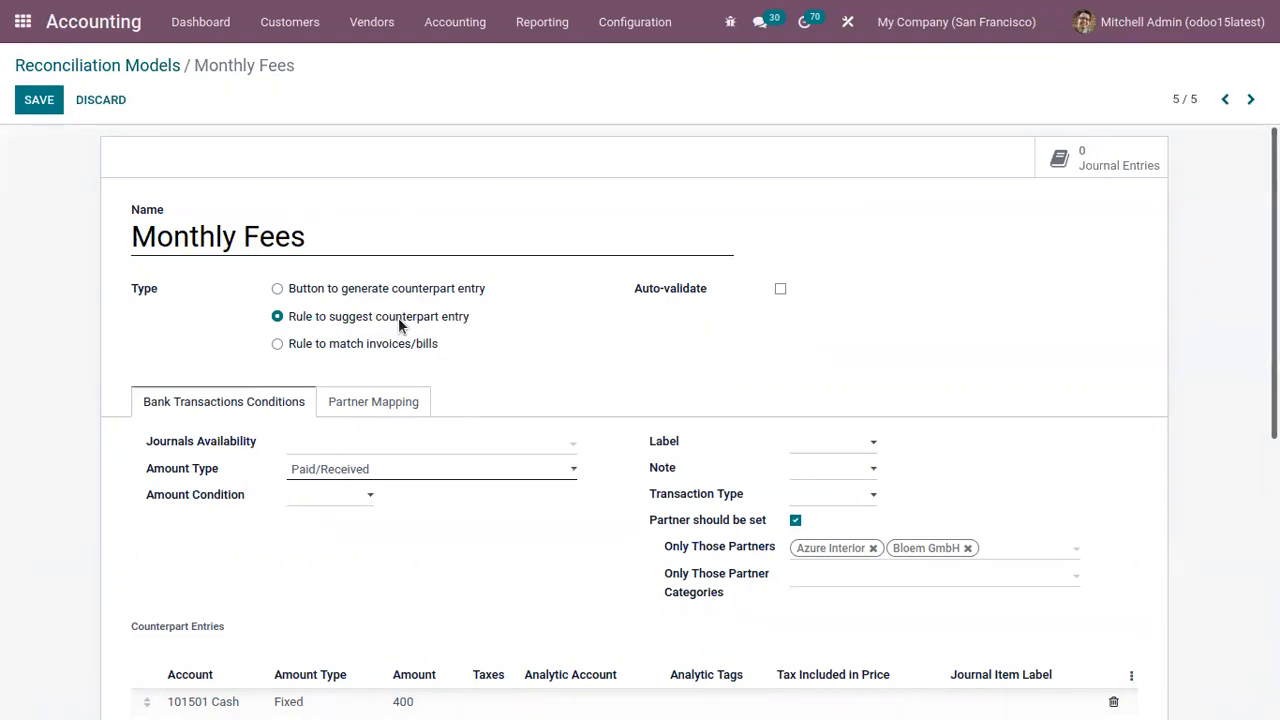
- Set the Monthly Fees model's amount condition to Is Lower Than 1000.00
{"action": "scroll", "coordinate": [368, 308], "scroll_direction": "down", "scroll_amount": 1}
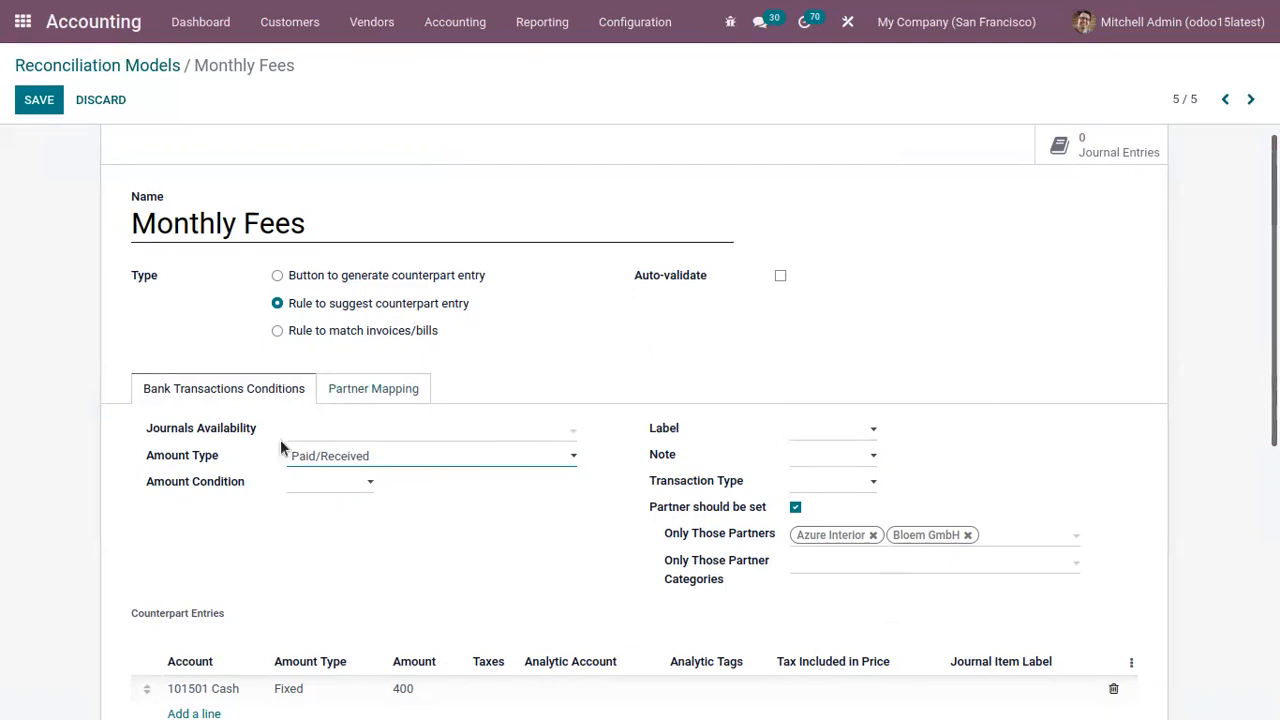
{"action": "scroll", "coordinate": [166, 405], "scroll_direction": "down", "scroll_amount": 2}
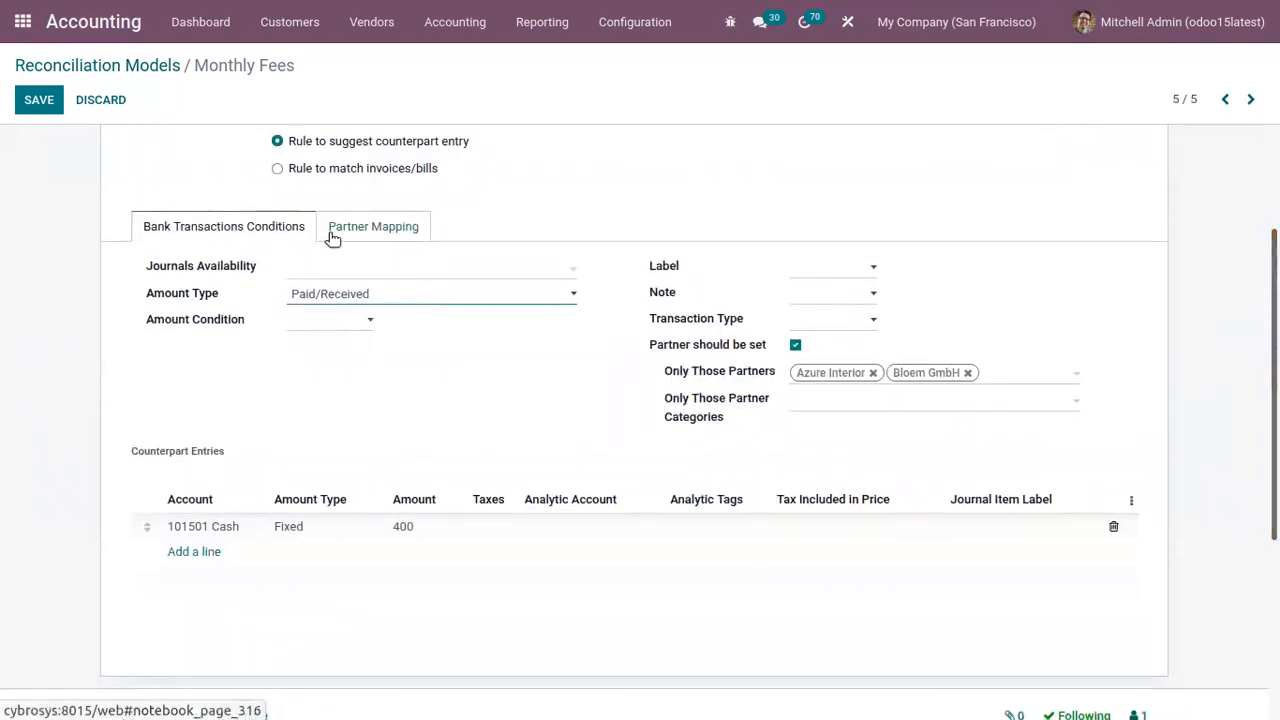
{"action": "left_click", "coordinate": [315, 277]}
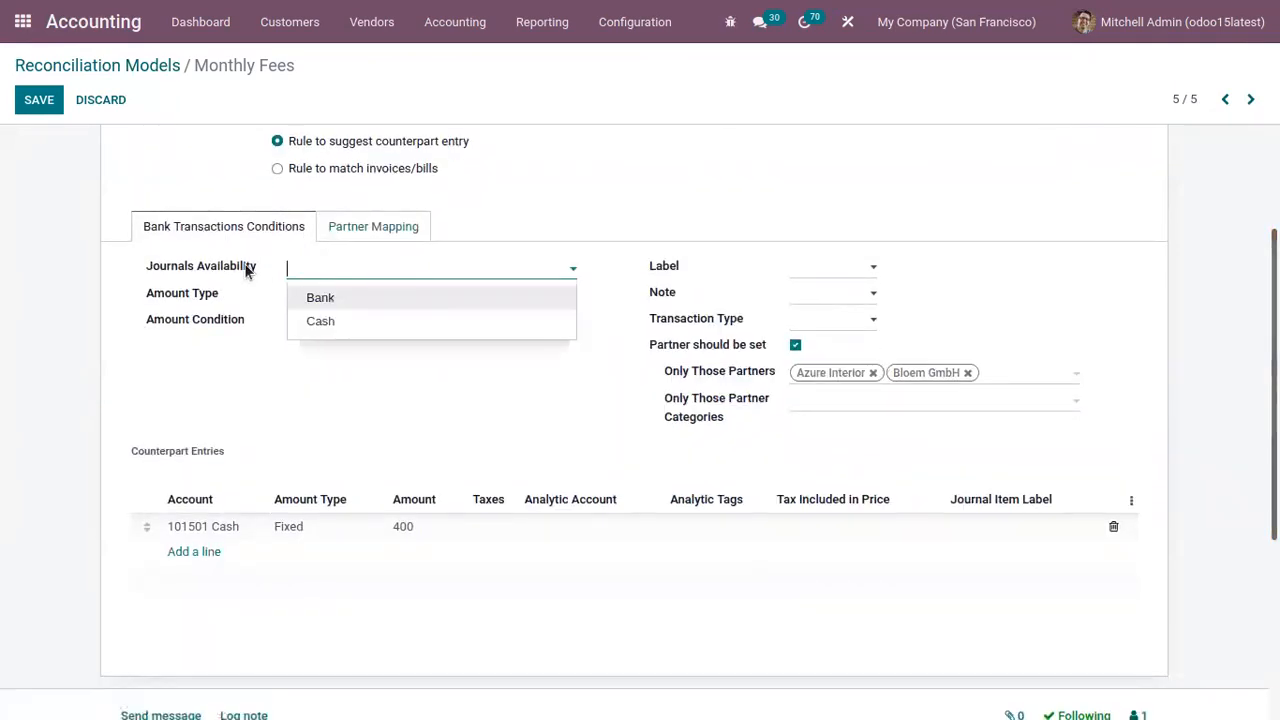
{"action": "left_click", "coordinate": [245, 295]}
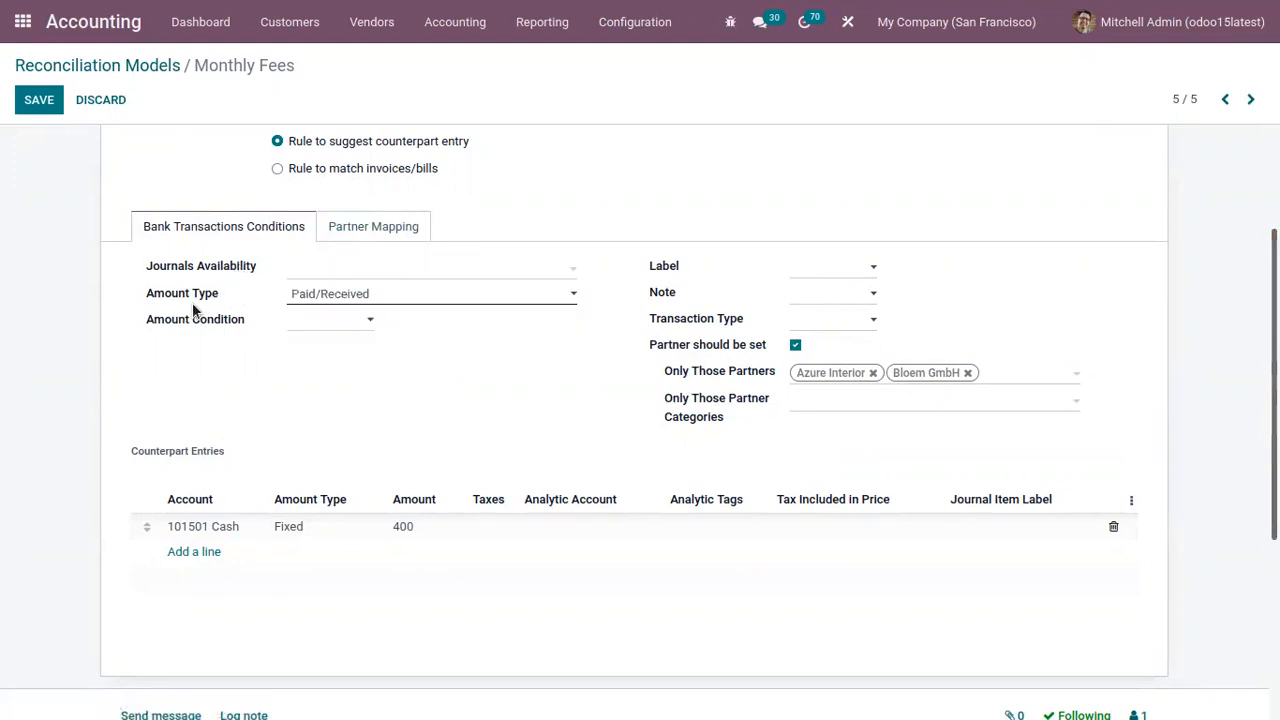
{"action": "mouse_move", "coordinate": [189, 299]}
{"action": "left_click", "coordinate": [323, 318]}
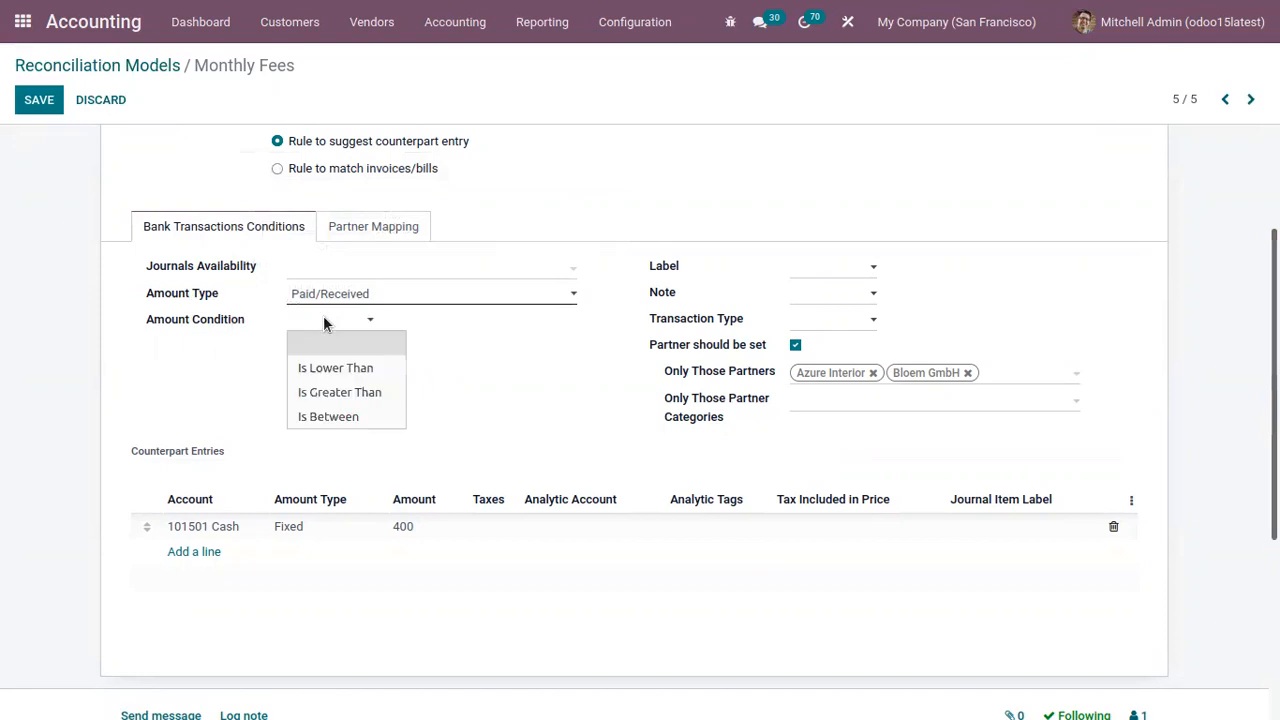
{"action": "left_click", "coordinate": [349, 369]}
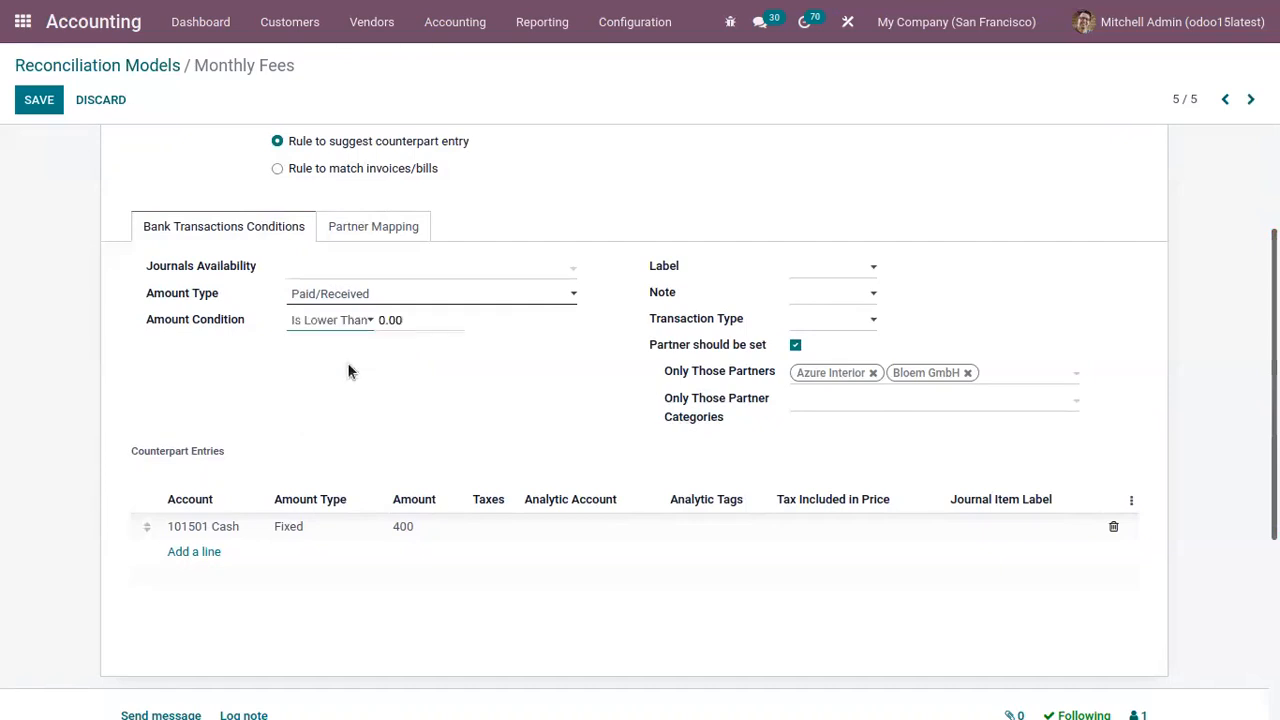
{"action": "left_click", "coordinate": [384, 318]}
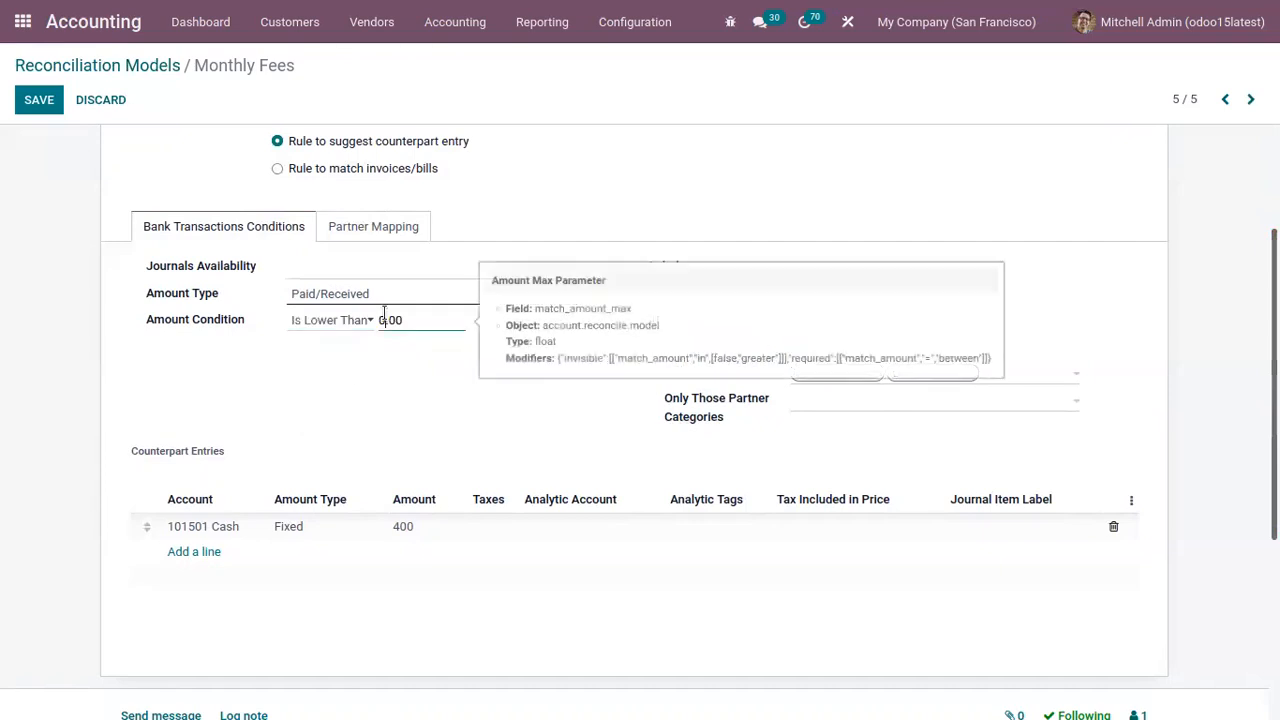
{"action": "key", "text": "BackSpace"}
{"action": "type", "text": "1000"}
{"action": "left_click", "coordinate": [461, 368]}
- Set the label condition of the bank transactions to Contains "Fees"
{"action": "left_click", "coordinate": [811, 270]}
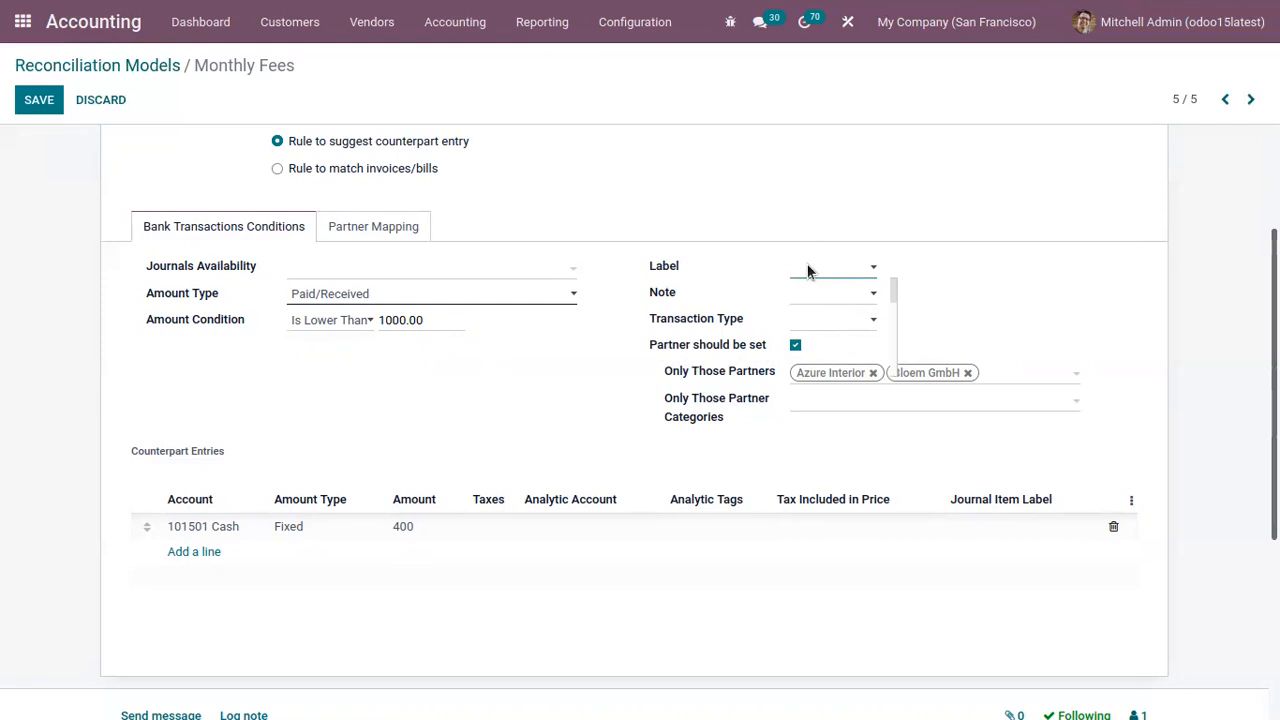
{"action": "scroll", "coordinate": [827, 312], "scroll_direction": "down", "scroll_amount": 2}
{"action": "left_click", "coordinate": [829, 317]}
{"action": "left_click", "coordinate": [914, 266]}
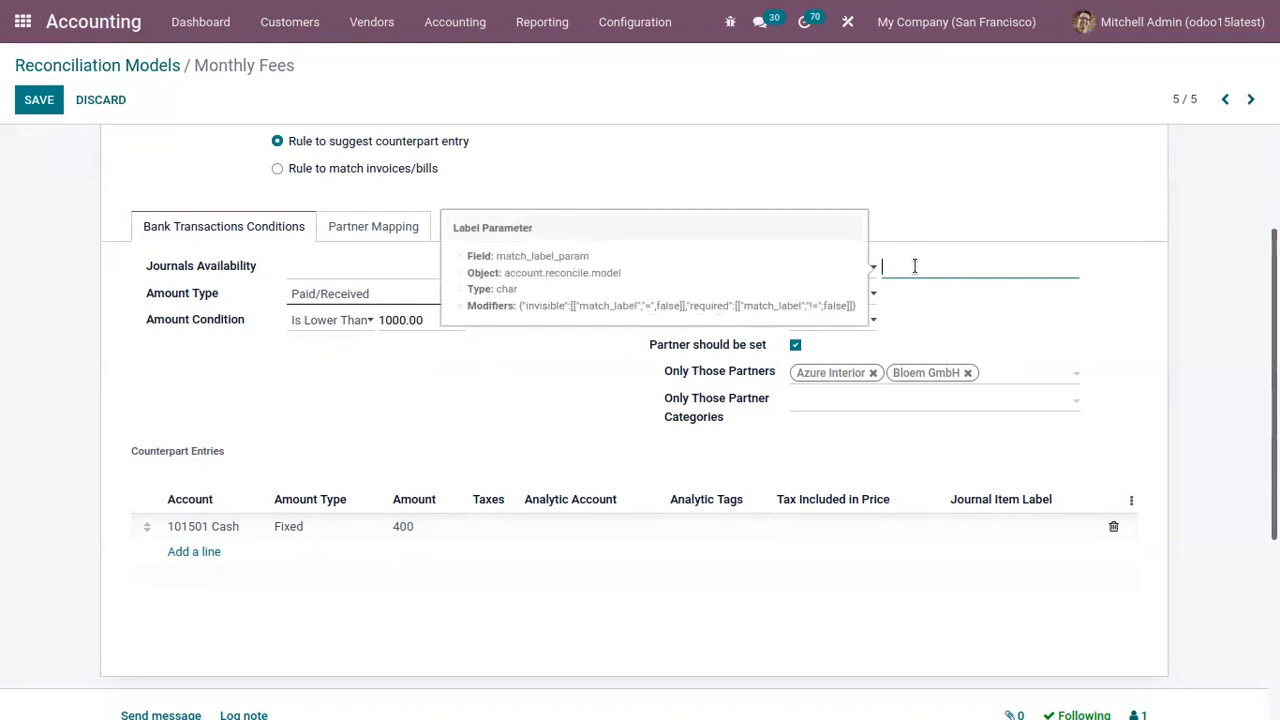
{"action": "type", "text": "Fees"}
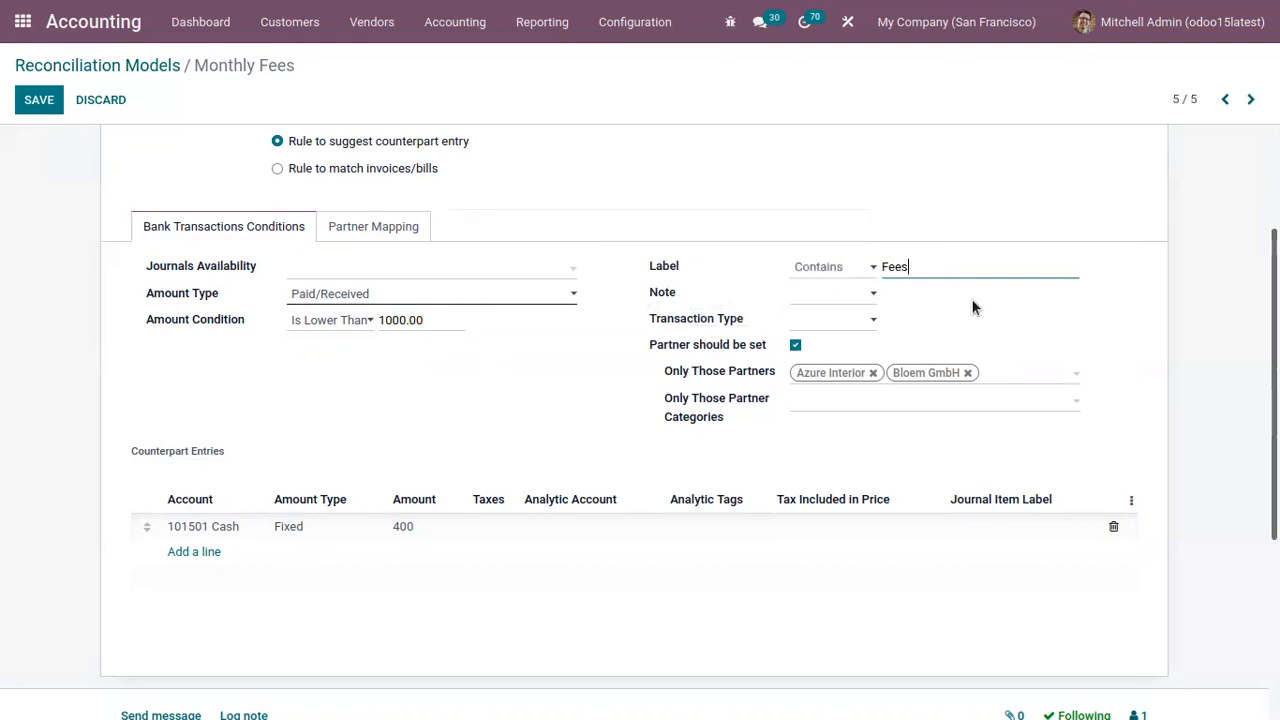
- Try a Contains condition on the transaction type and clear it again
{"action": "left_click", "coordinate": [817, 292]}
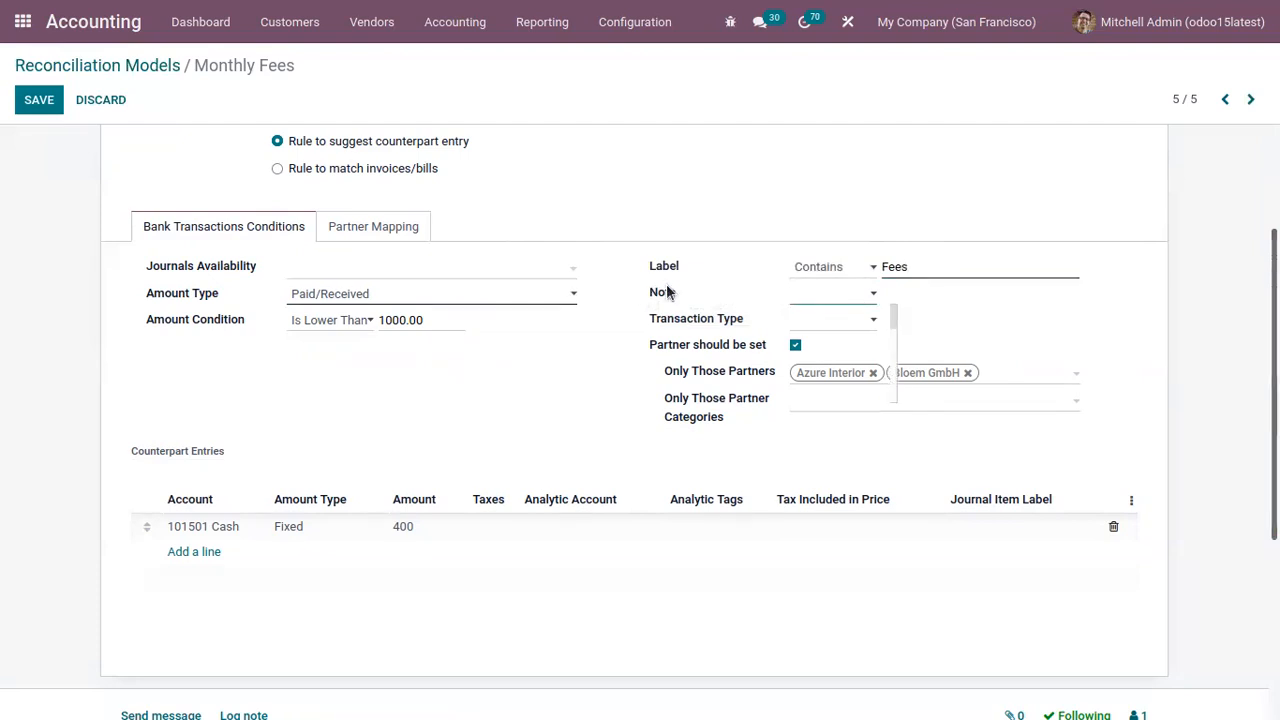
{"action": "left_click", "coordinate": [840, 320]}
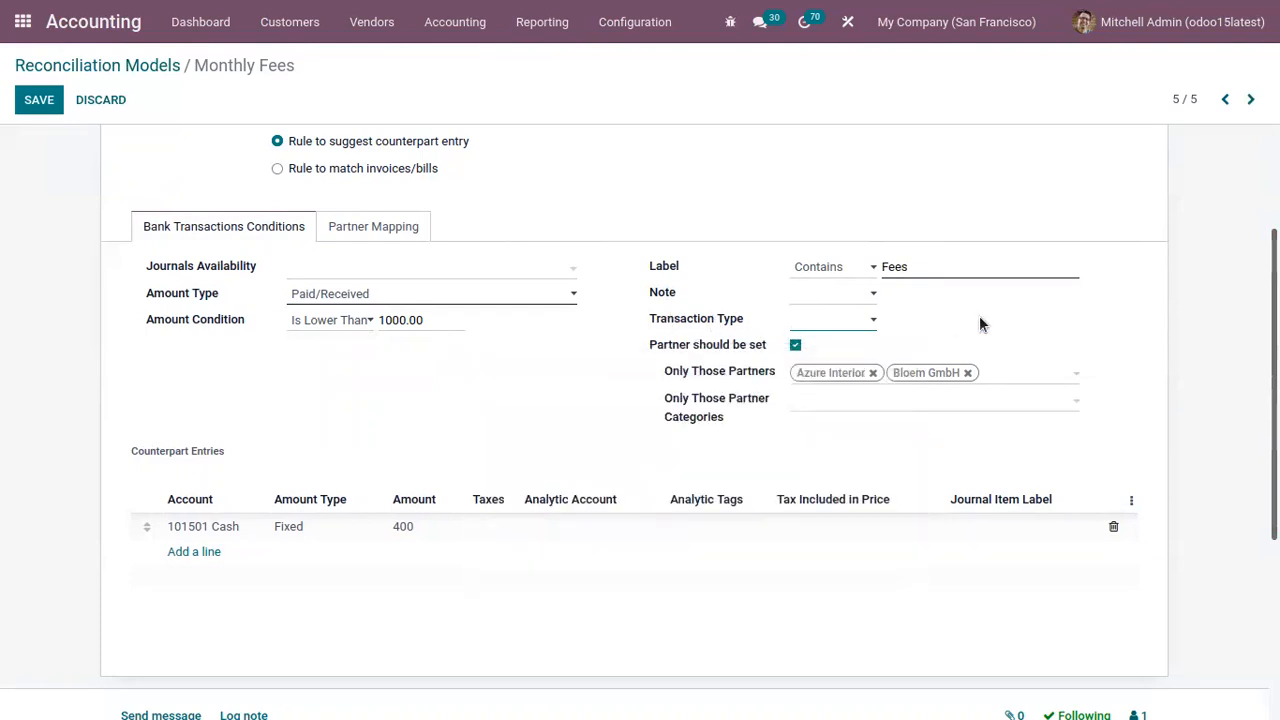
{"action": "mouse_move", "coordinate": [676, 322]}
{"action": "left_click", "coordinate": [857, 357]}
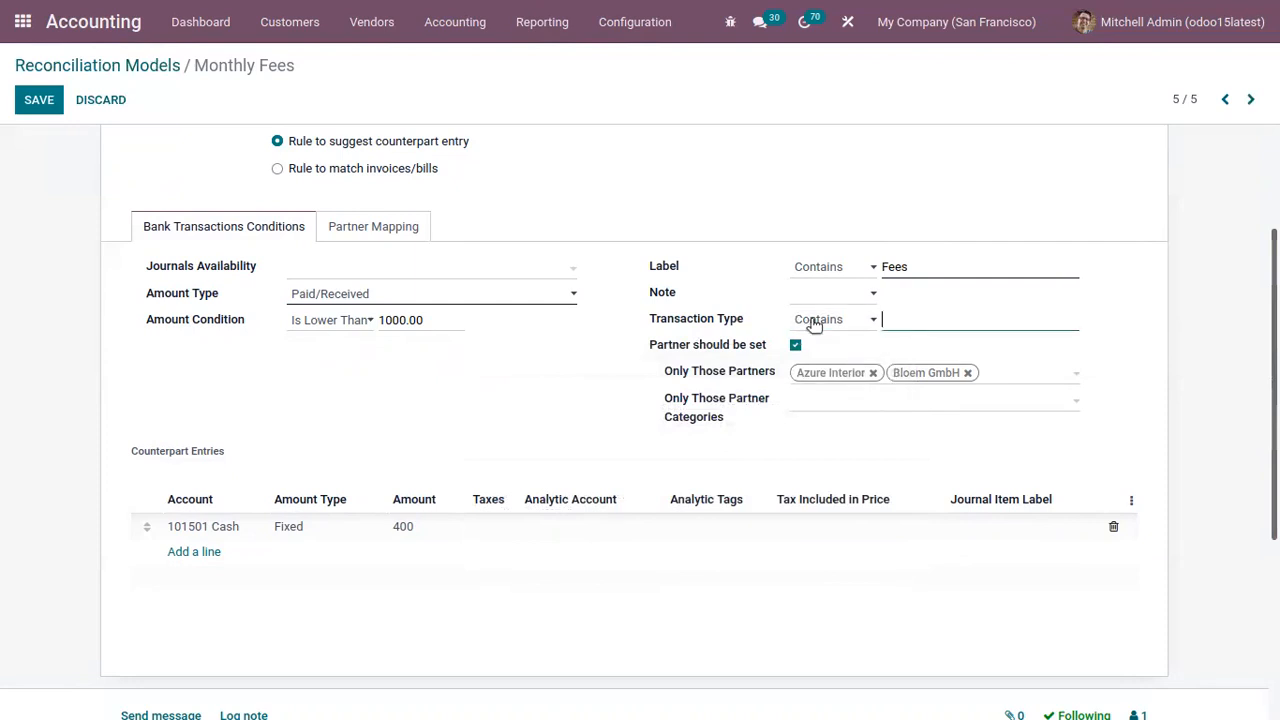
{"action": "left_click", "coordinate": [840, 346]}
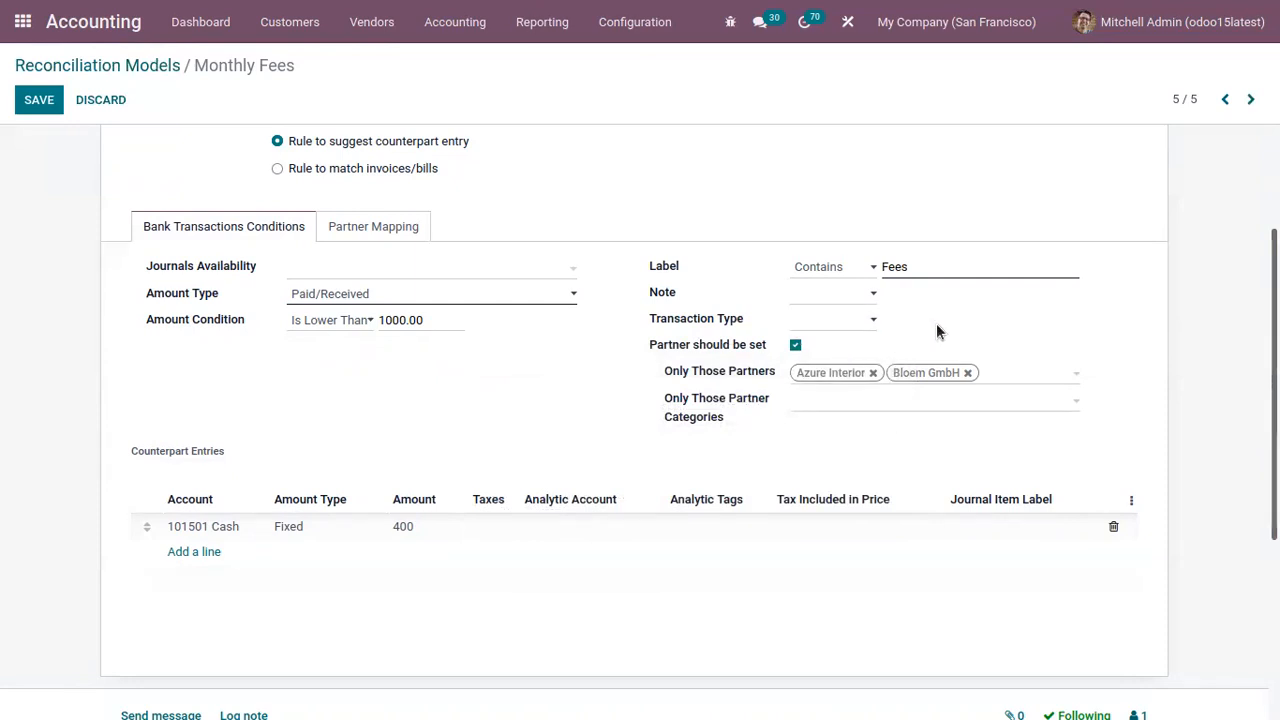
- Restrict the rule to the Employees partner category and remove that category again
{"action": "mouse_move", "coordinate": [713, 348]}
{"action": "mouse_move", "coordinate": [743, 376]}
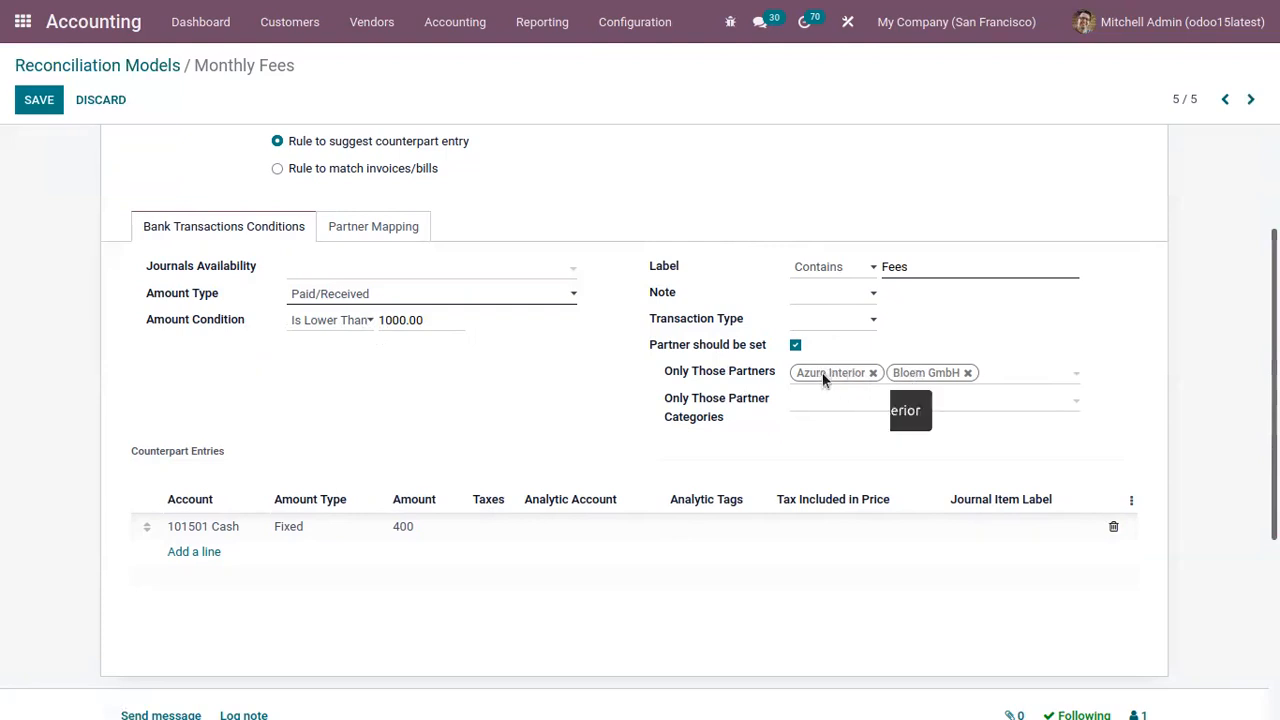
{"action": "left_click", "coordinate": [815, 410]}
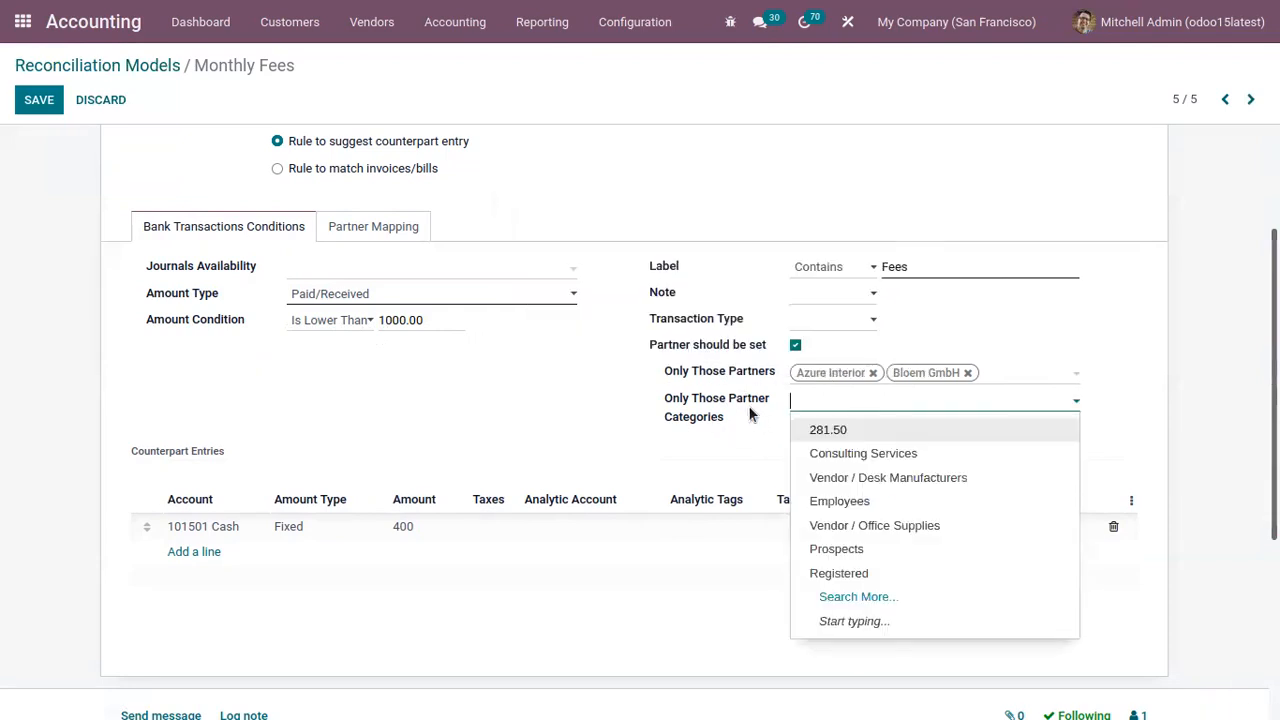
{"action": "left_click", "coordinate": [728, 426]}
{"action": "left_click", "coordinate": [822, 403]}
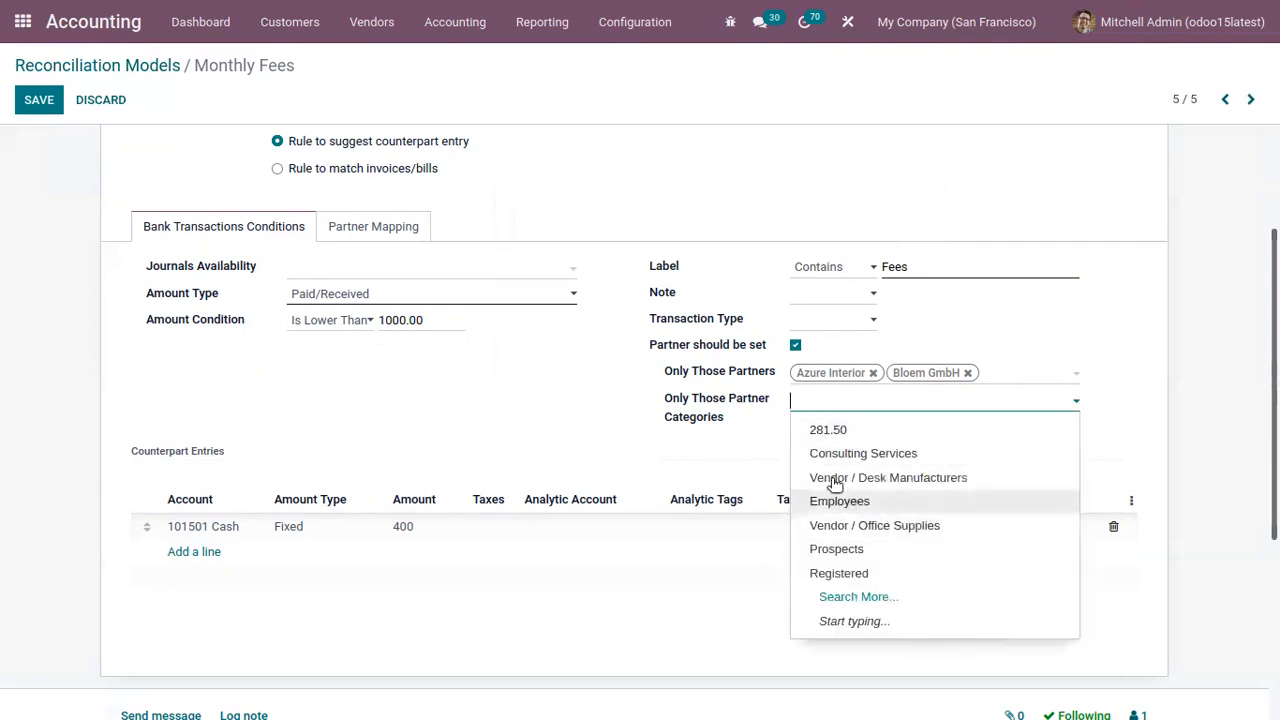
{"action": "left_click", "coordinate": [857, 503]}
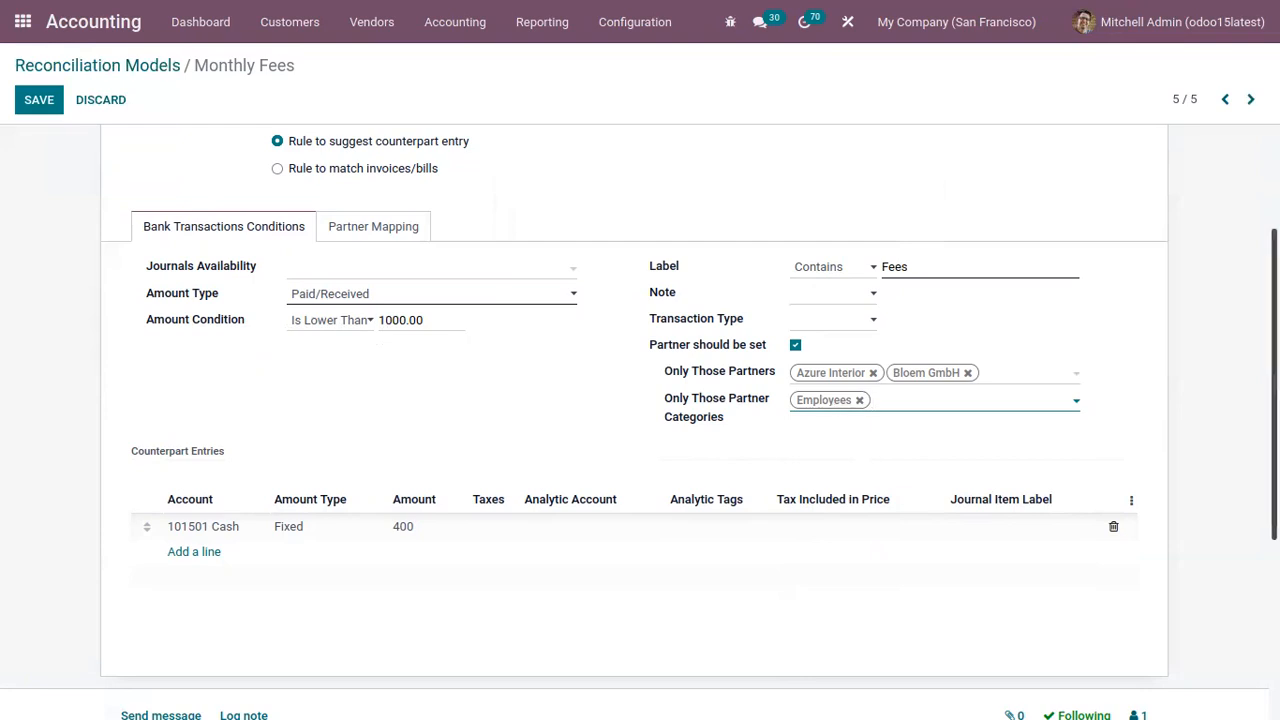
{"action": "left_click", "coordinate": [861, 400]}
{"action": "left_click", "coordinate": [432, 375]}
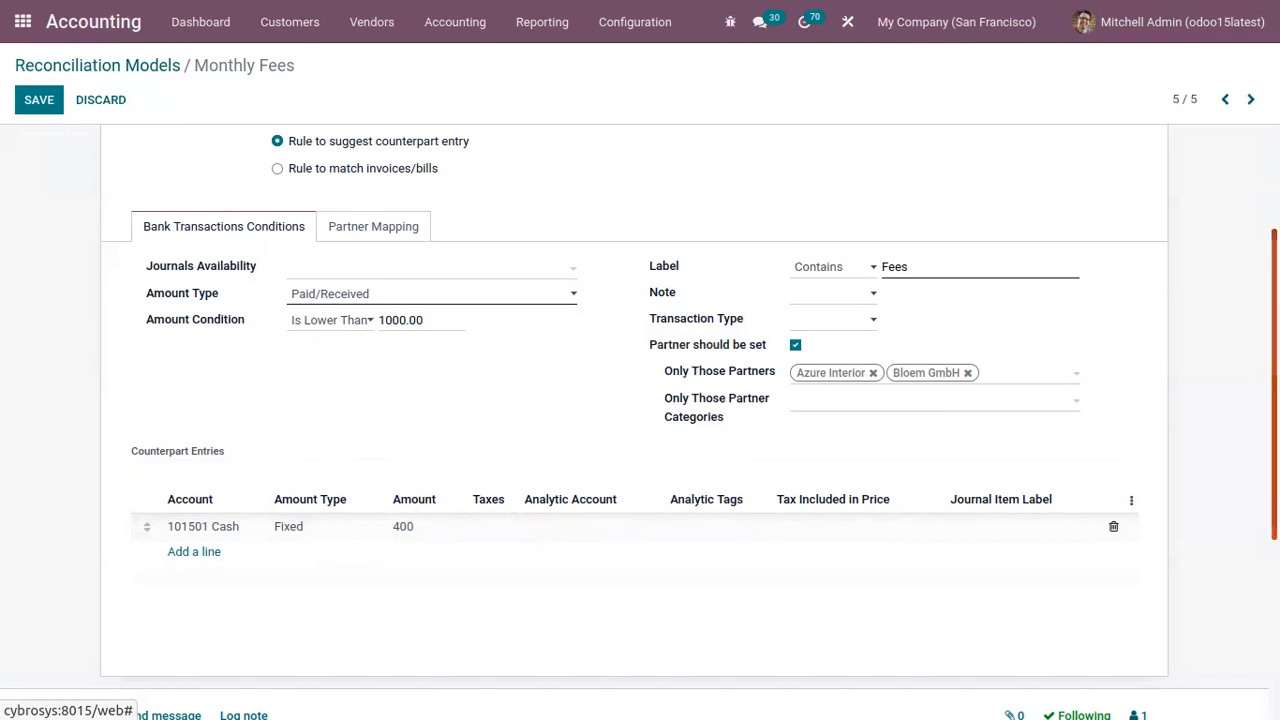
- Save the changes to the Monthly Fees reconciliation model
{"action": "scroll", "coordinate": [4, 193], "scroll_direction": "up", "scroll_amount": 3}
{"action": "left_click", "coordinate": [24, 104]}
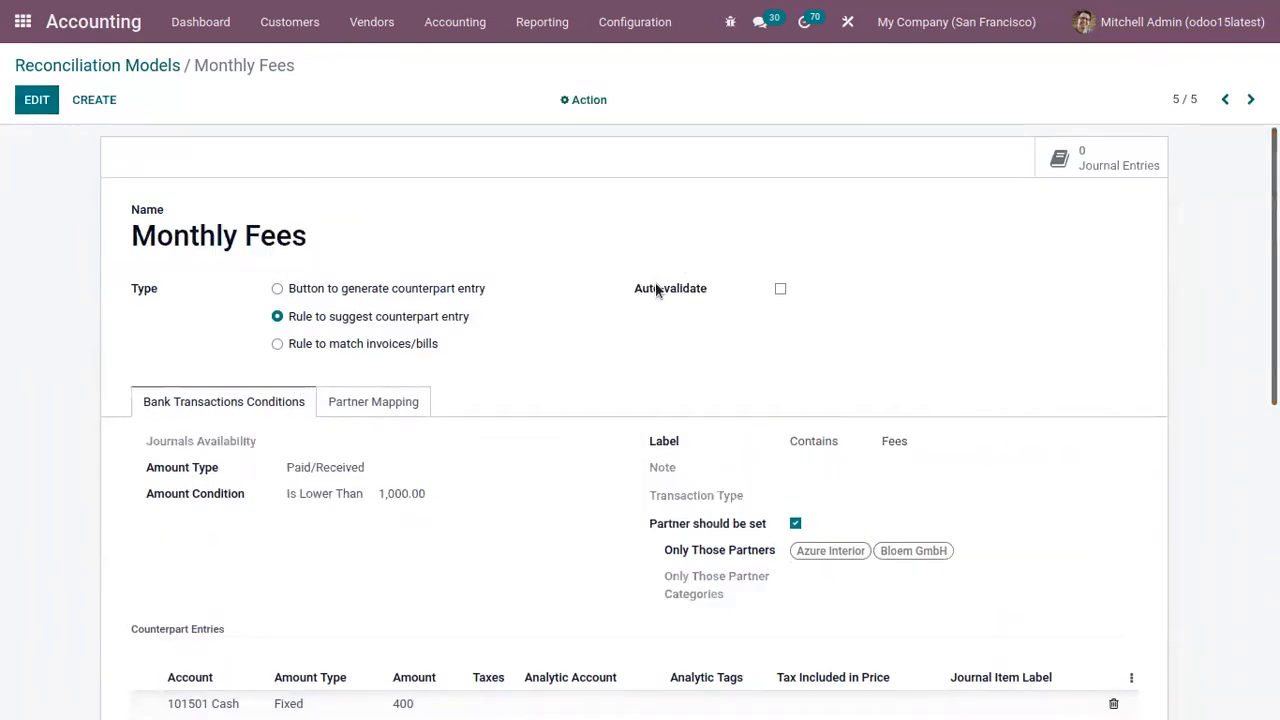
{"action": "mouse_move", "coordinate": [657, 290]}
- Create a new customer invoice for Azure Interior with the invoice date 12/09/2021
{"action": "left_click", "coordinate": [296, 28]}
{"action": "left_click", "coordinate": [312, 57]}
{"action": "left_click", "coordinate": [40, 99]}
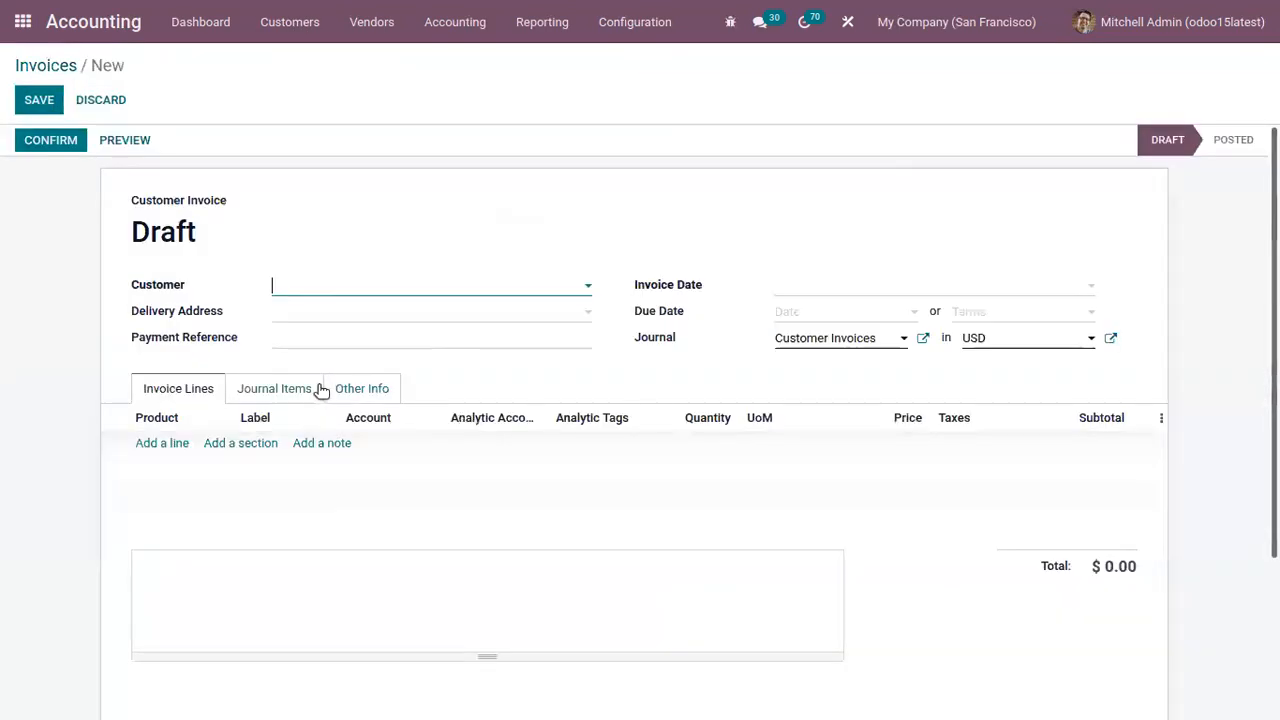
{"action": "left_click", "coordinate": [326, 282]}
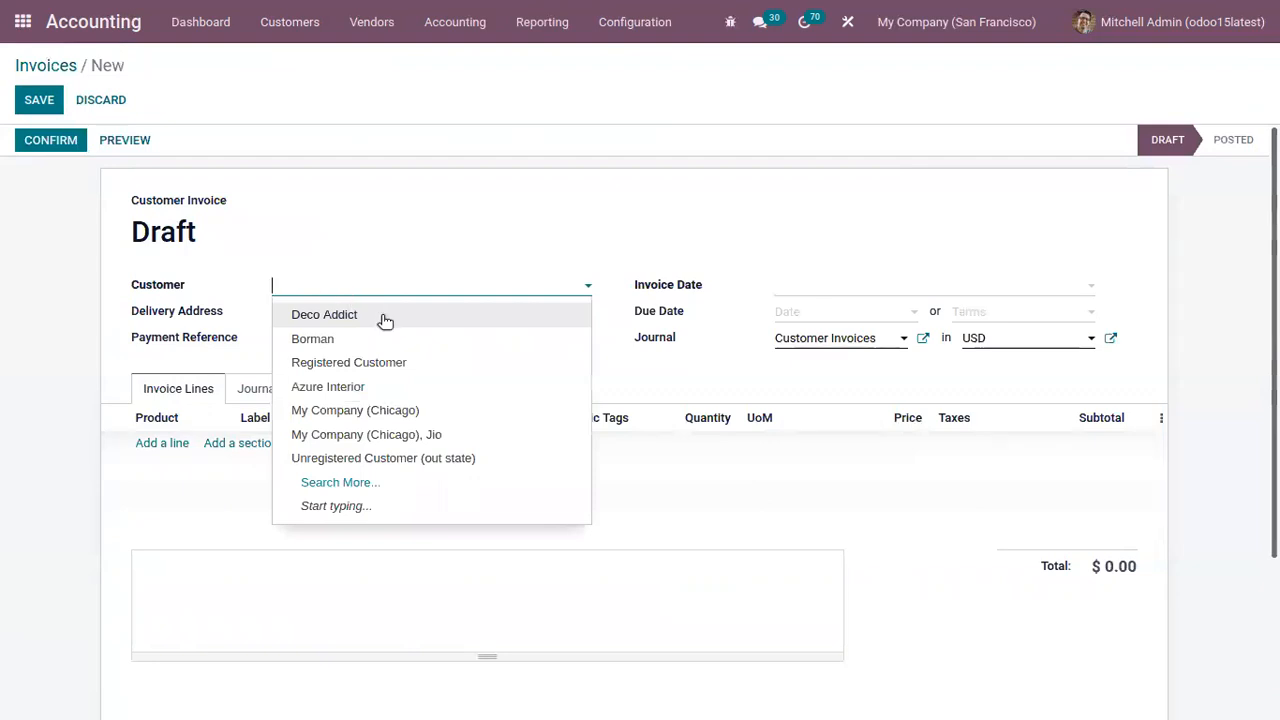
{"action": "left_click", "coordinate": [368, 388]}
{"action": "left_click", "coordinate": [800, 286]}
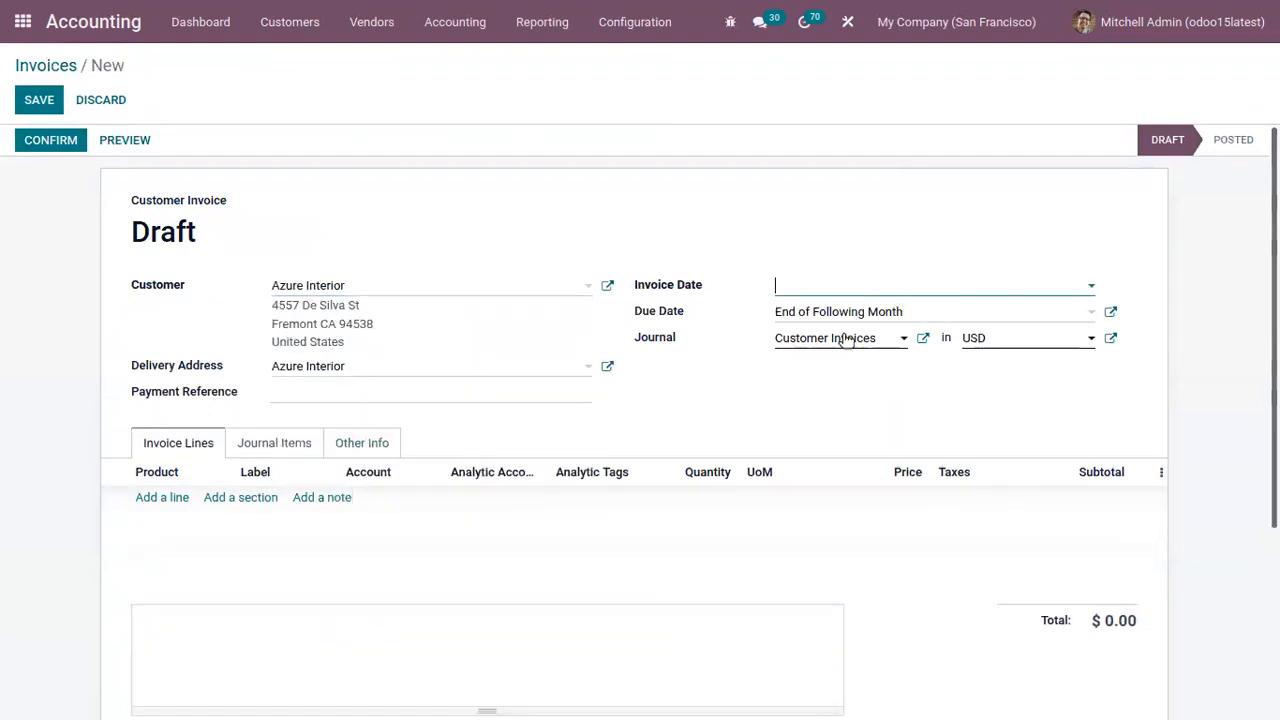
{"action": "left_click", "coordinate": [943, 400]}
- Add the product Bag to the invoice without the 15.00% tax and confirm the invoice
{"action": "left_click", "coordinate": [166, 500]}
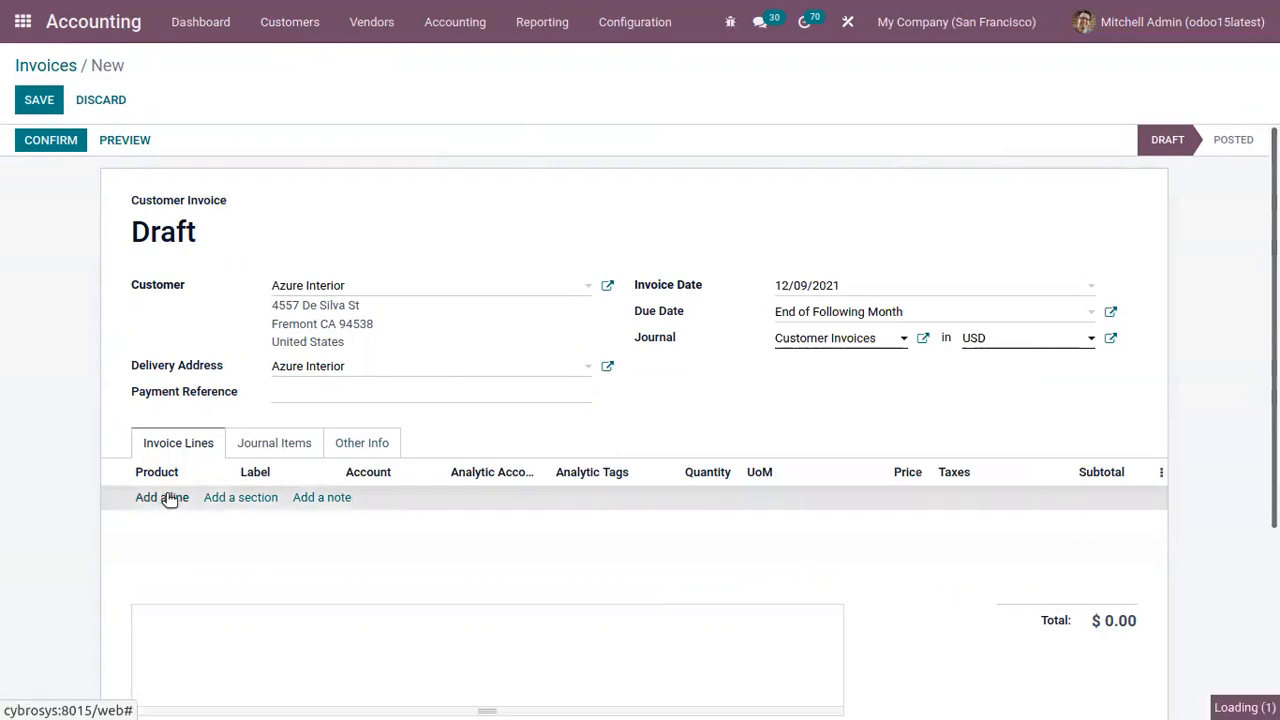
{"action": "left_click", "coordinate": [238, 355]}
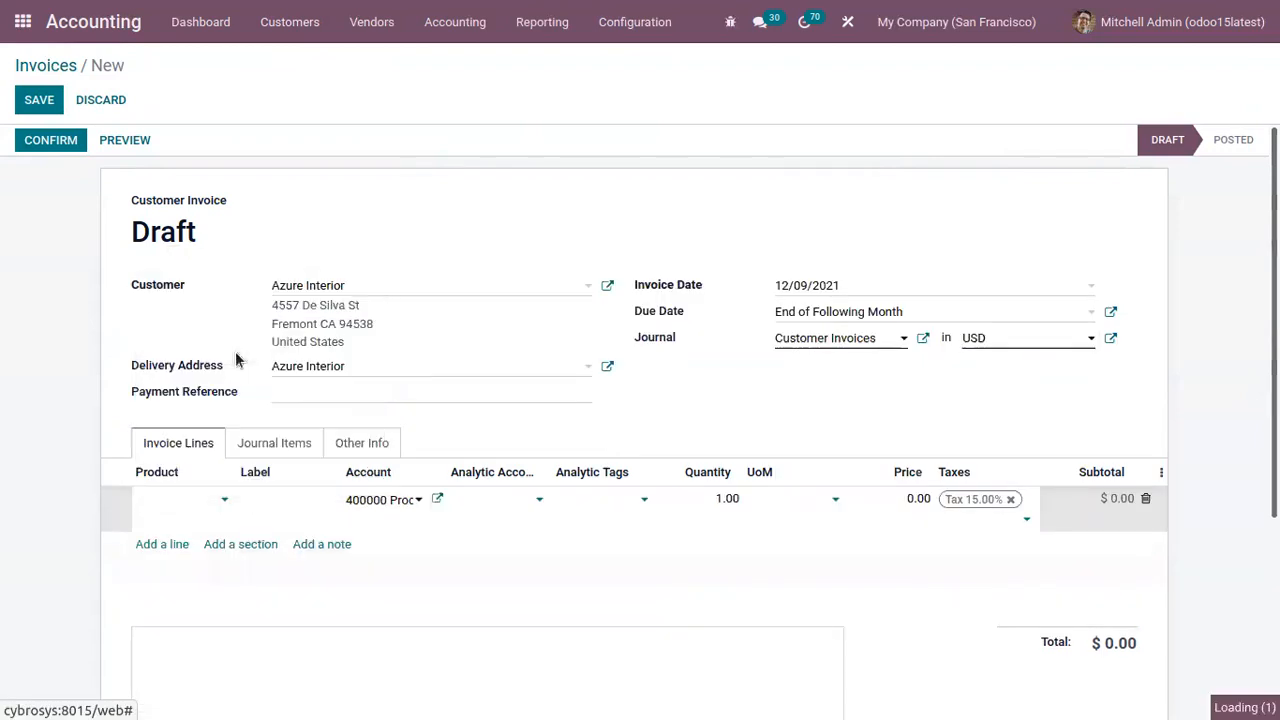
{"action": "left_click", "coordinate": [1010, 499]}
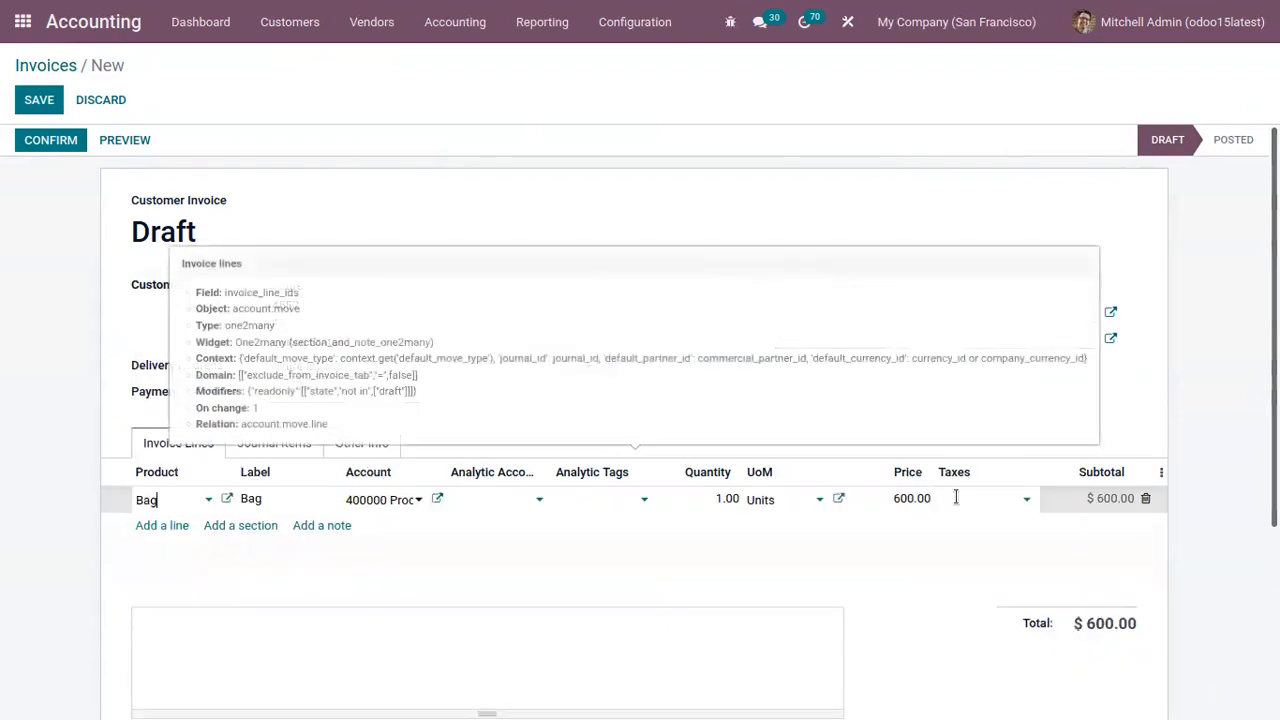
{"action": "left_click", "coordinate": [51, 140]}
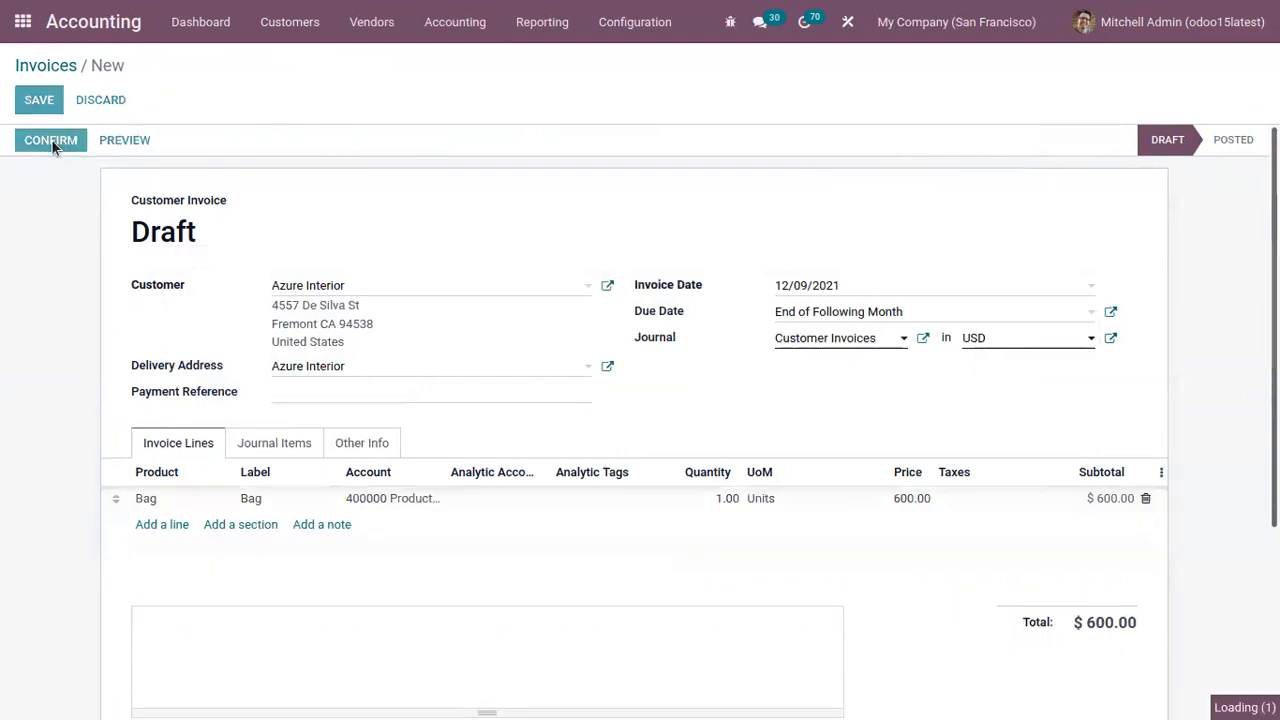
- Register the invoice's $600.00 payment through the Bank journal with the Manual method and go to the accounting dashboard
{"action": "left_click", "coordinate": [164, 141]}
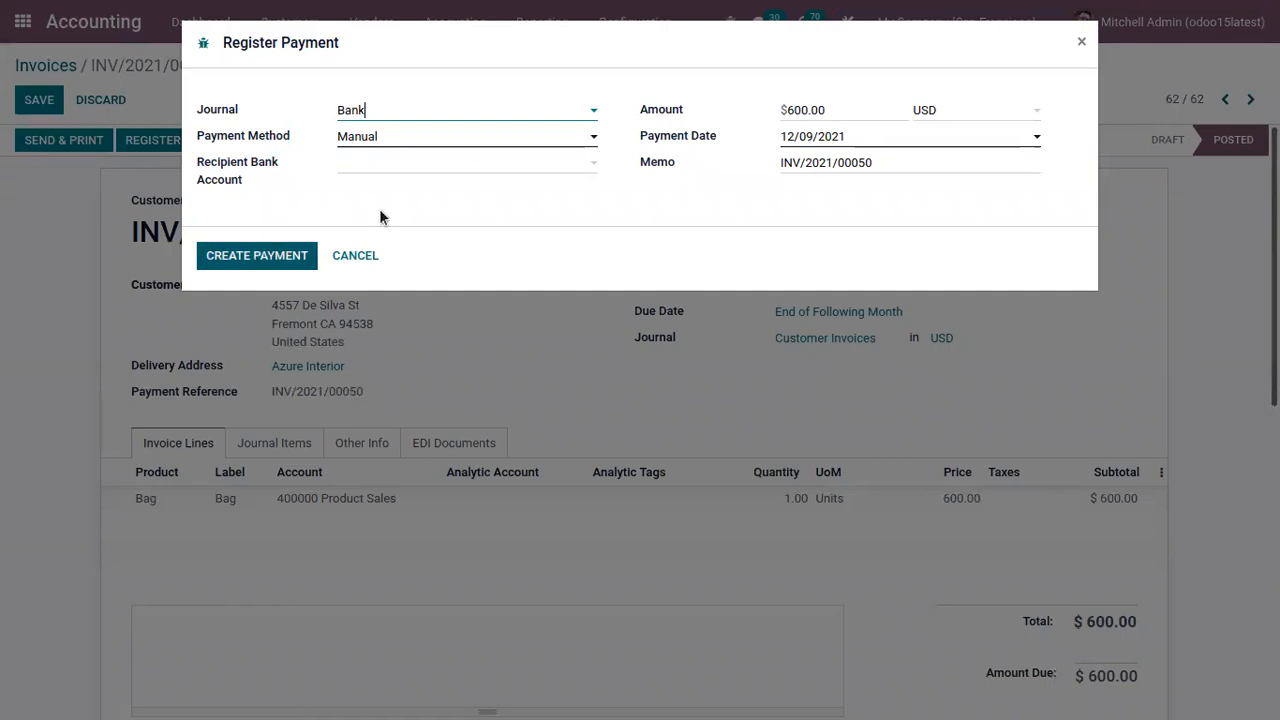
{"action": "left_click", "coordinate": [257, 253]}
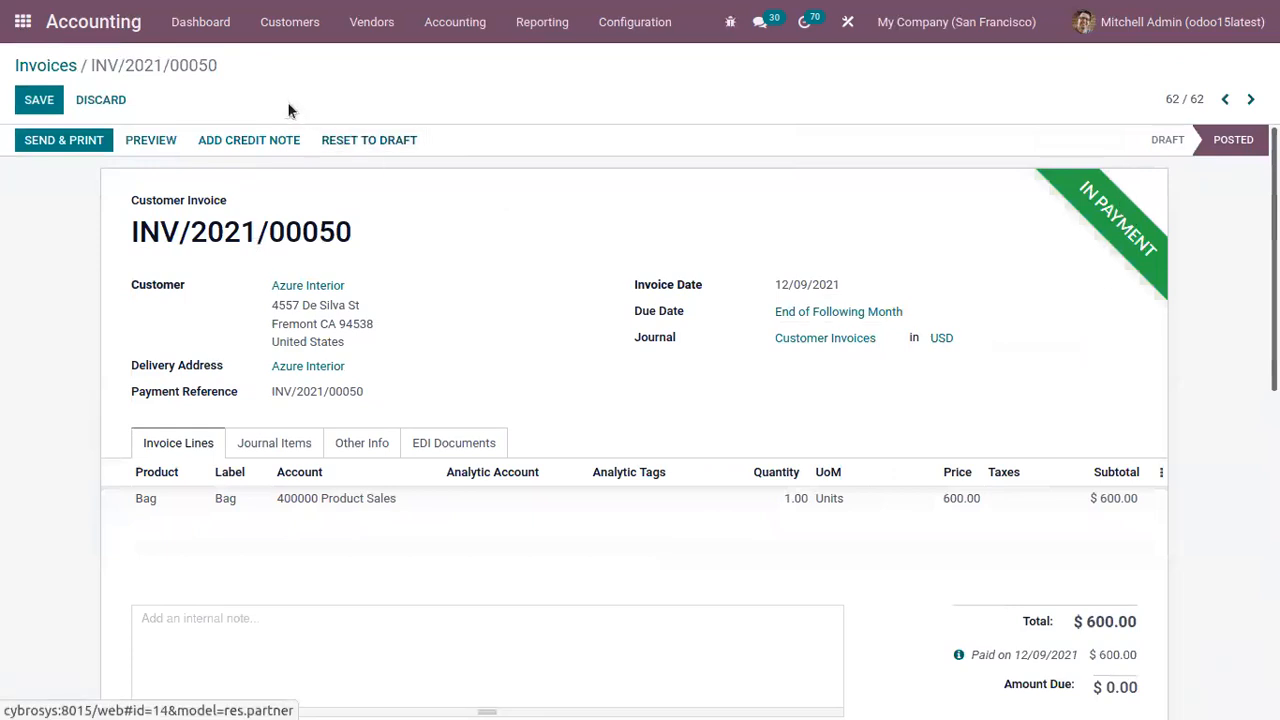
{"action": "left_click", "coordinate": [190, 30]}
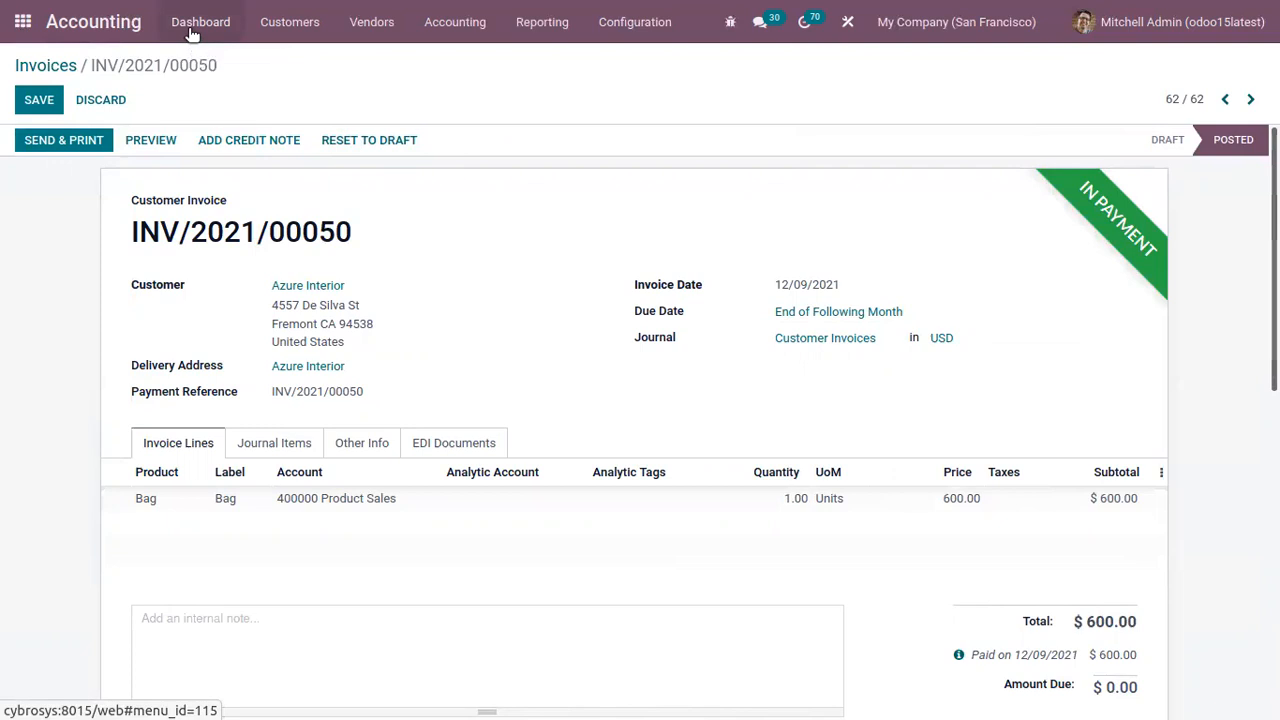
- Create a new statement for the Bank journal with the reference bnk/azure/dec/2021
{"action": "scroll", "coordinate": [891, 316], "scroll_direction": "down", "scroll_amount": 1}
{"action": "scroll", "coordinate": [731, 414], "scroll_direction": "down", "scroll_amount": 1}
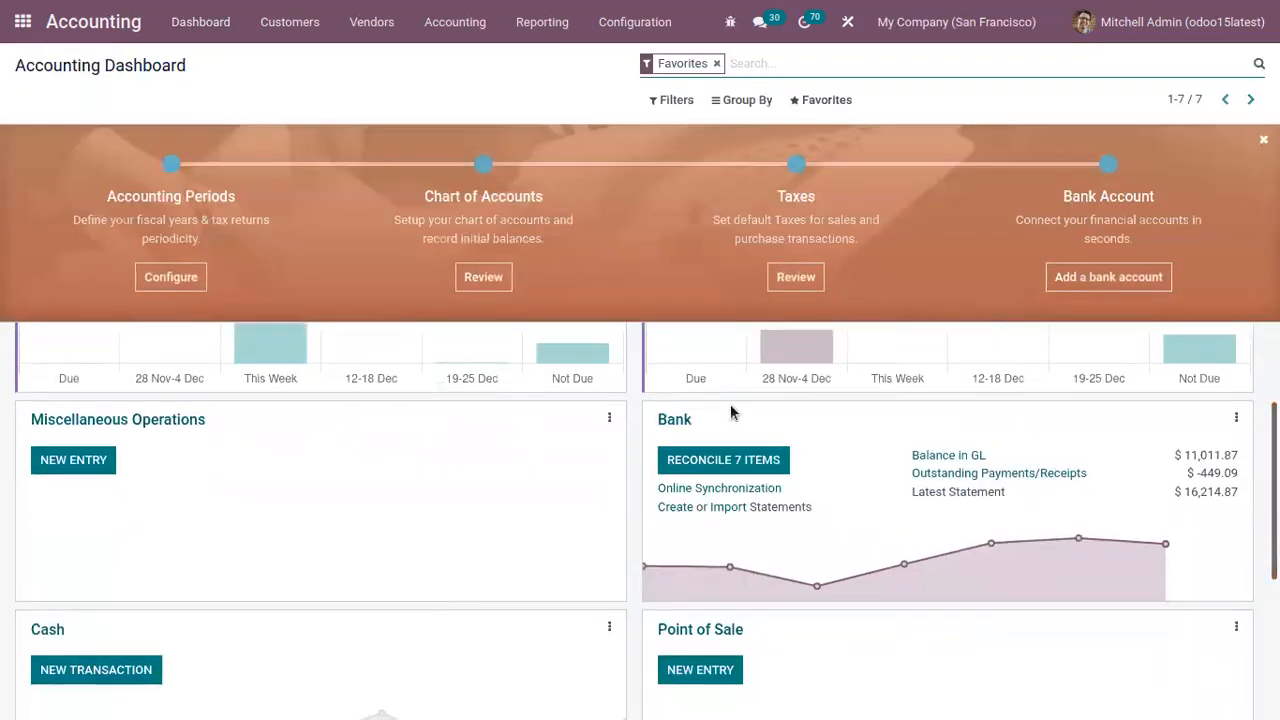
{"action": "left_click", "coordinate": [672, 505]}
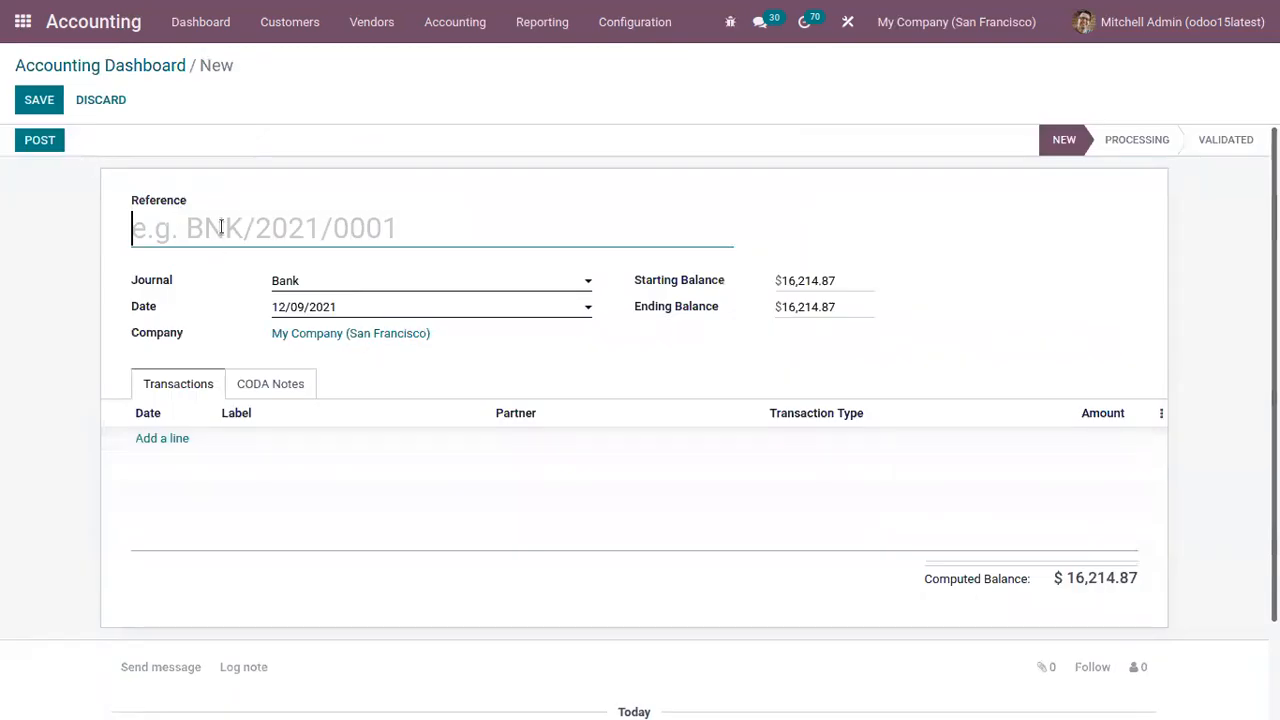
{"action": "type", "text": "bnk/"}
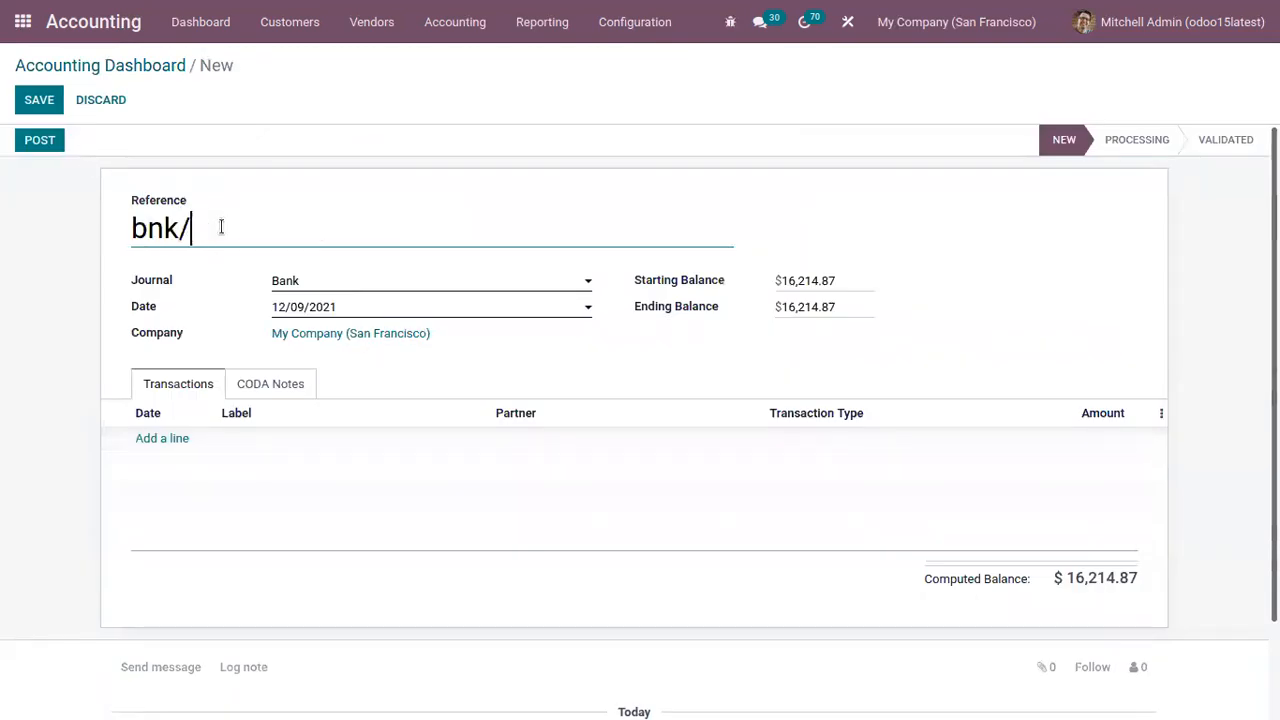
{"action": "type", "text": "azure/de"}
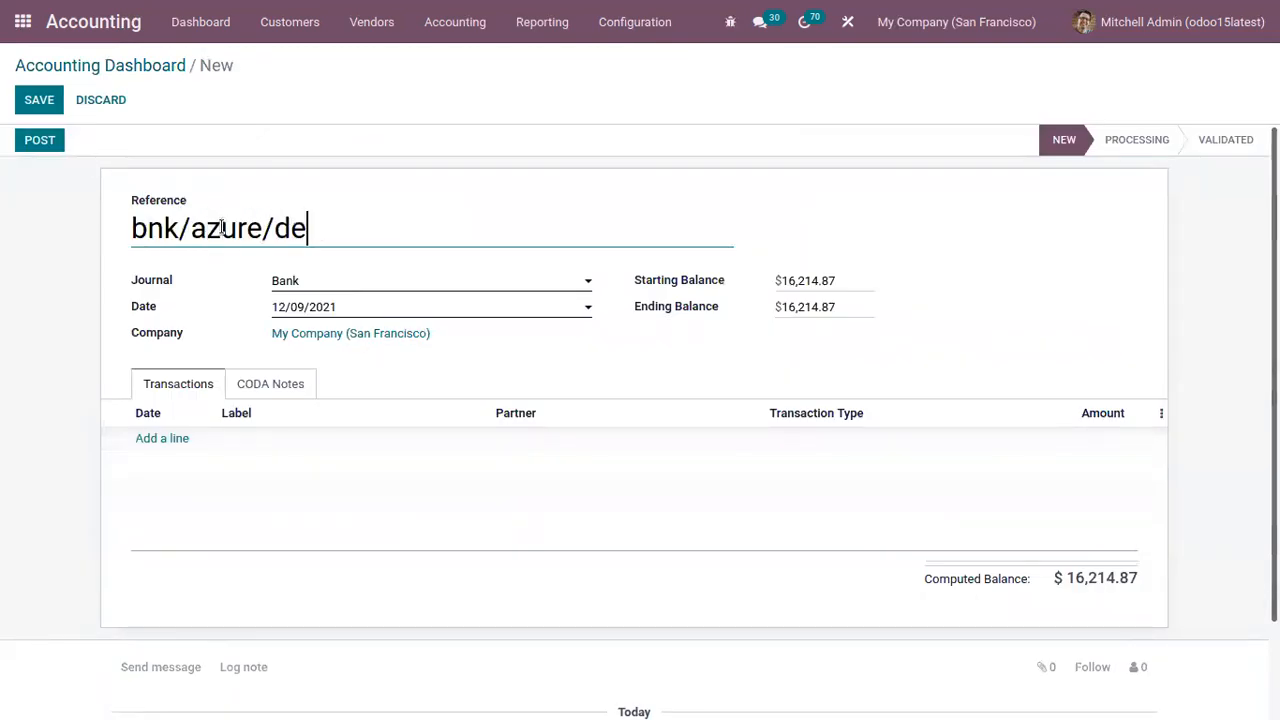
{"action": "type", "text": "c/2021"}
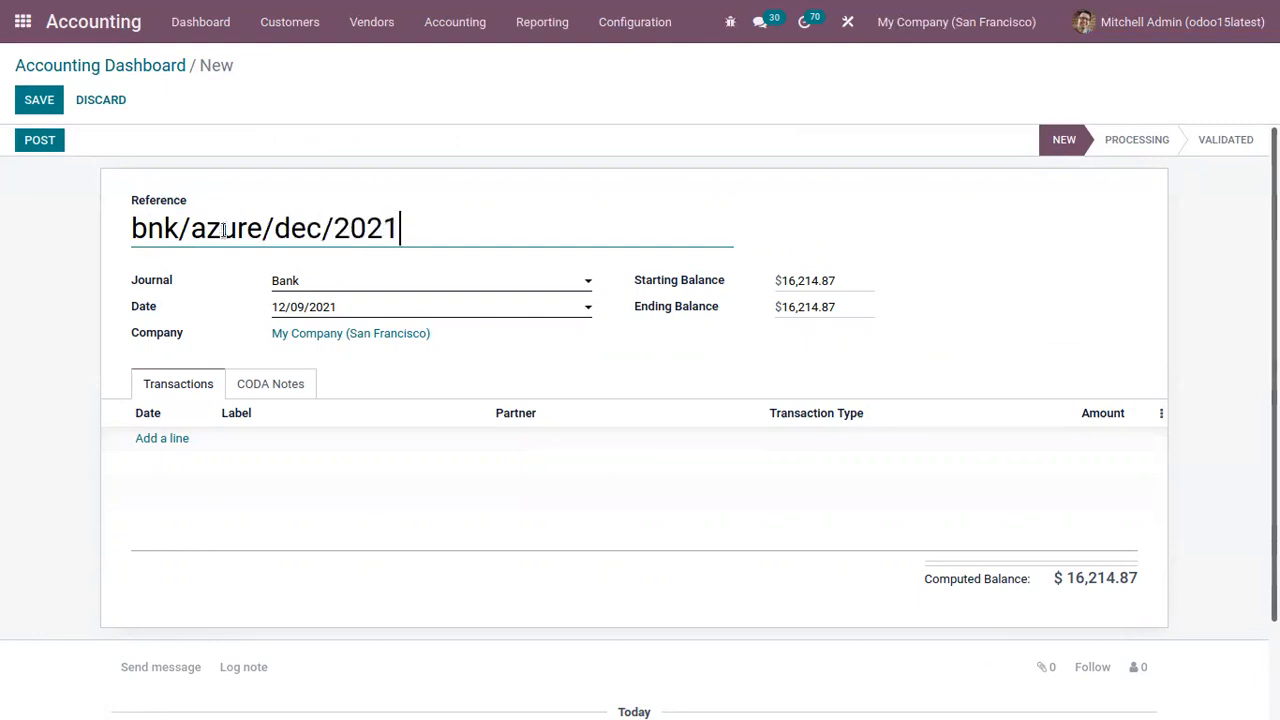
- Add a Monthly Fees transaction line with an amount of $600.00 and save the statement
{"action": "left_click", "coordinate": [165, 438]}
{"action": "left_click", "coordinate": [277, 440]}
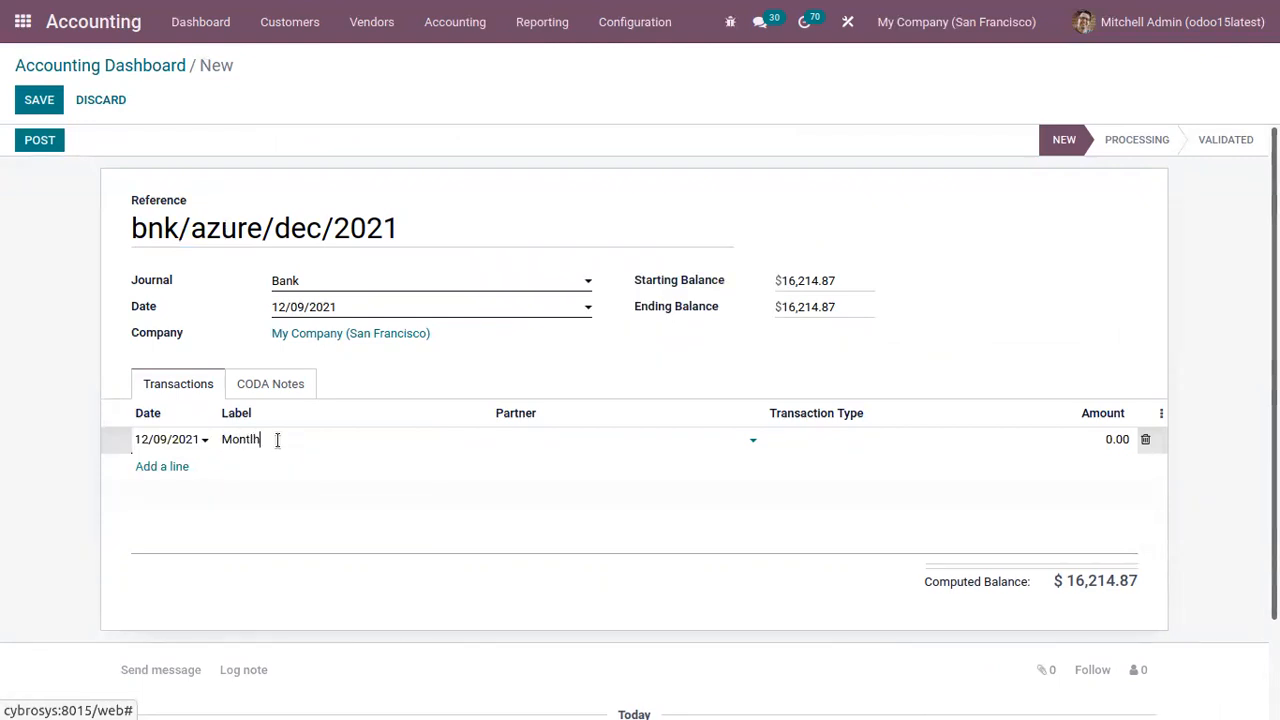
{"action": "type", "text": "Monthly fees"}
{"action": "left_click", "coordinate": [1119, 437]}
{"action": "type", "text": "5"}
{"action": "left_click", "coordinate": [1058, 336]}
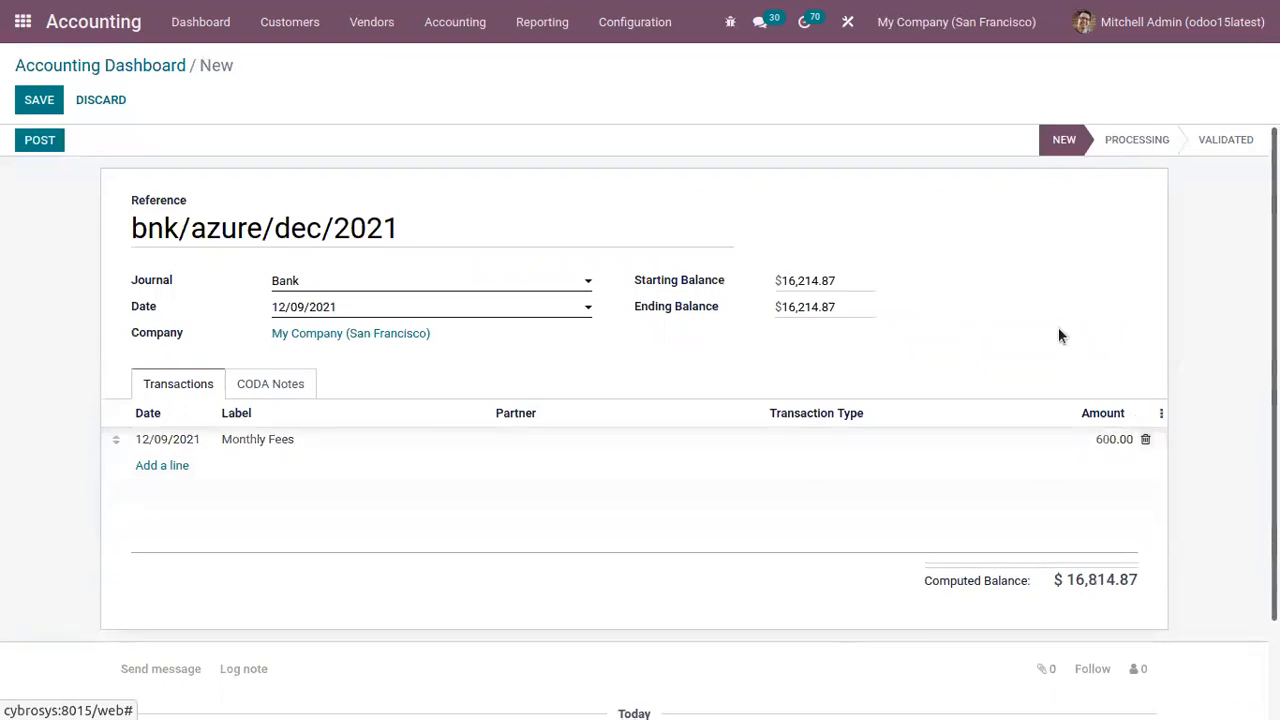
{"action": "left_click", "coordinate": [42, 101]}
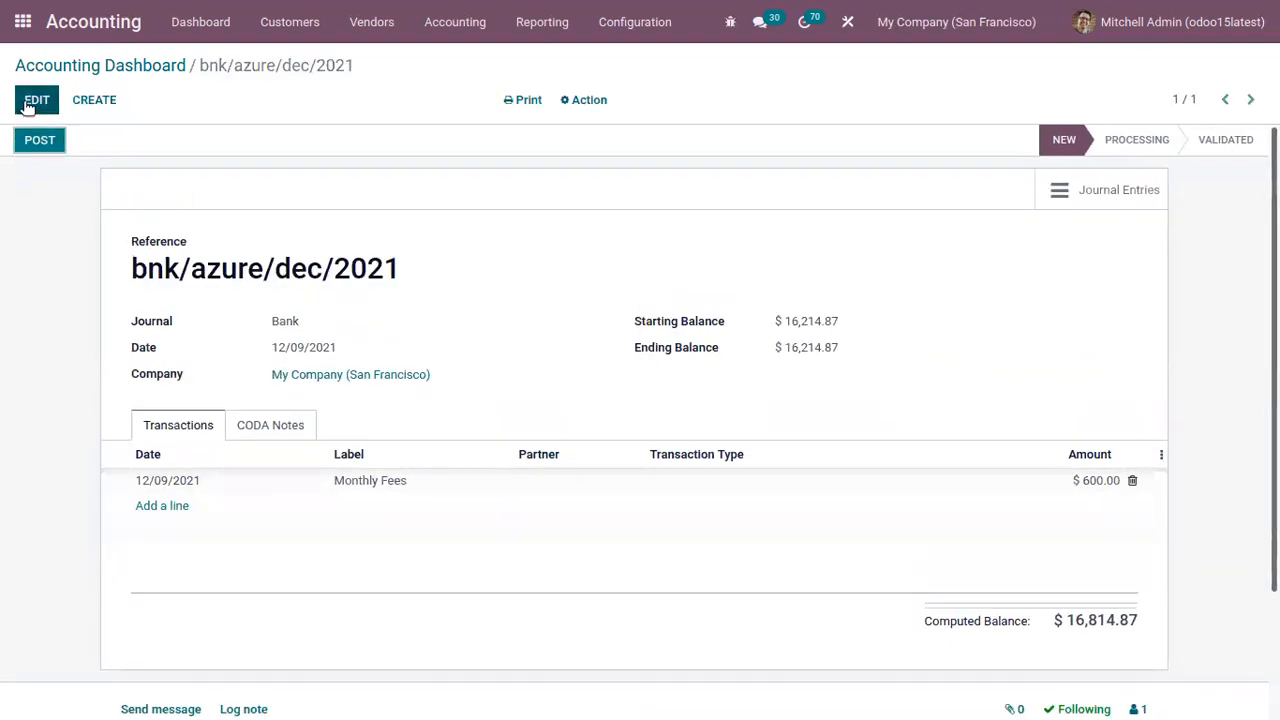
- Set the statement's ending balance to $16,814.87 and post it for reconciliation
{"action": "left_click_drag", "start_coordinate": [1068, 620], "coordinate": [1130, 612]}
{"action": "key", "text": "ctrl+c"}
{"action": "left_click", "coordinate": [850, 348]}
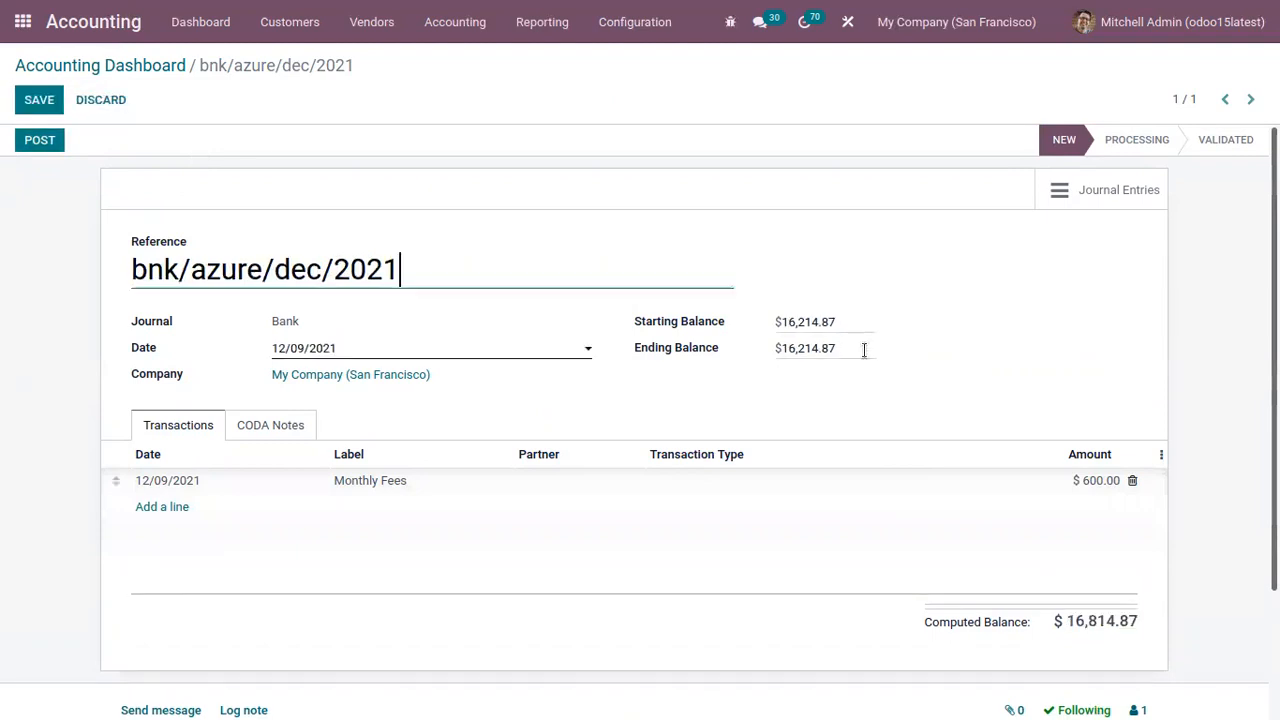
{"action": "key", "text": "ctrl+v"}
{"action": "left_click", "coordinate": [48, 139]}
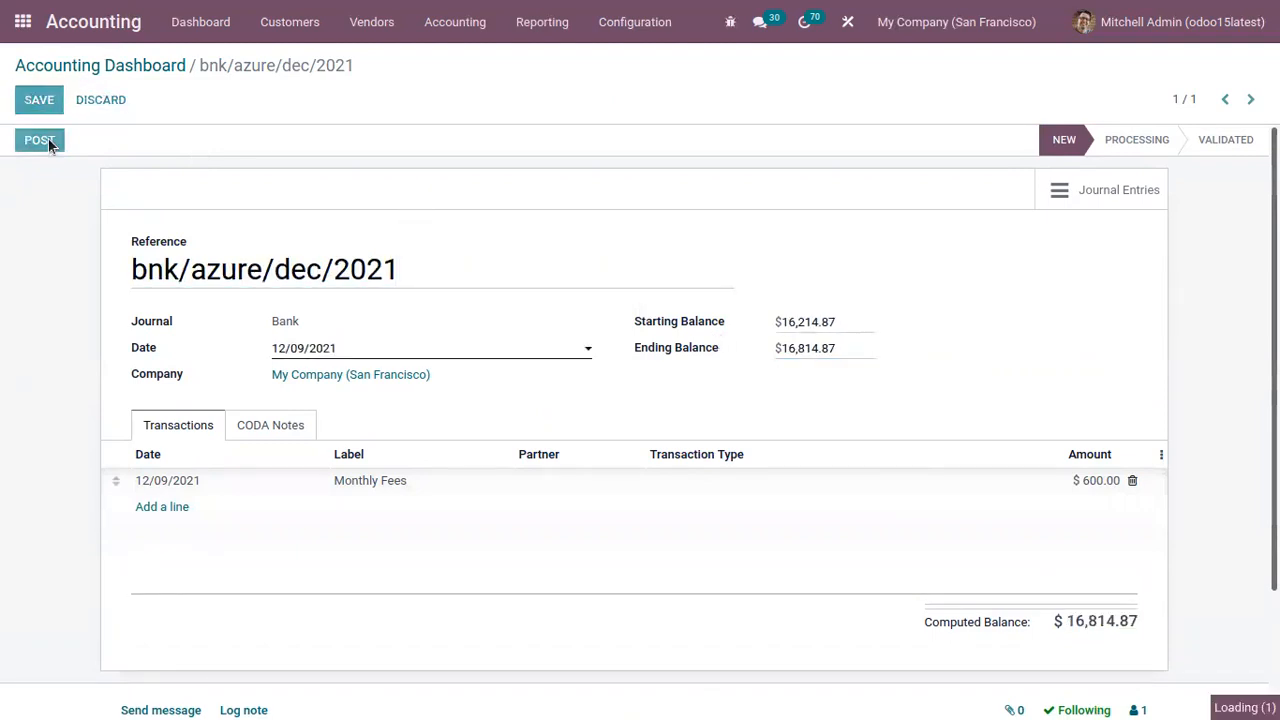
{"action": "left_click", "coordinate": [55, 141]}
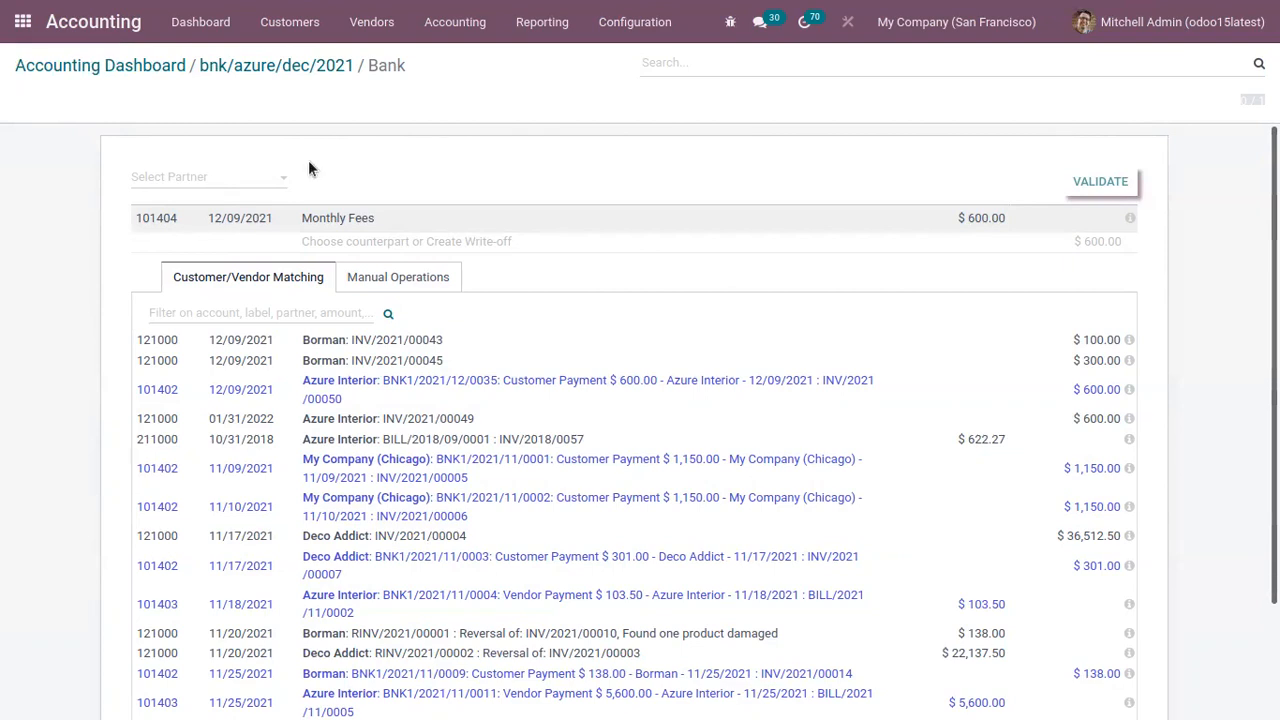
- Reset the bnk/azure/dec/2021 statement to new, set the Monthly Fees line's partner to Azure Interior, and save
{"action": "left_click", "coordinate": [285, 70]}
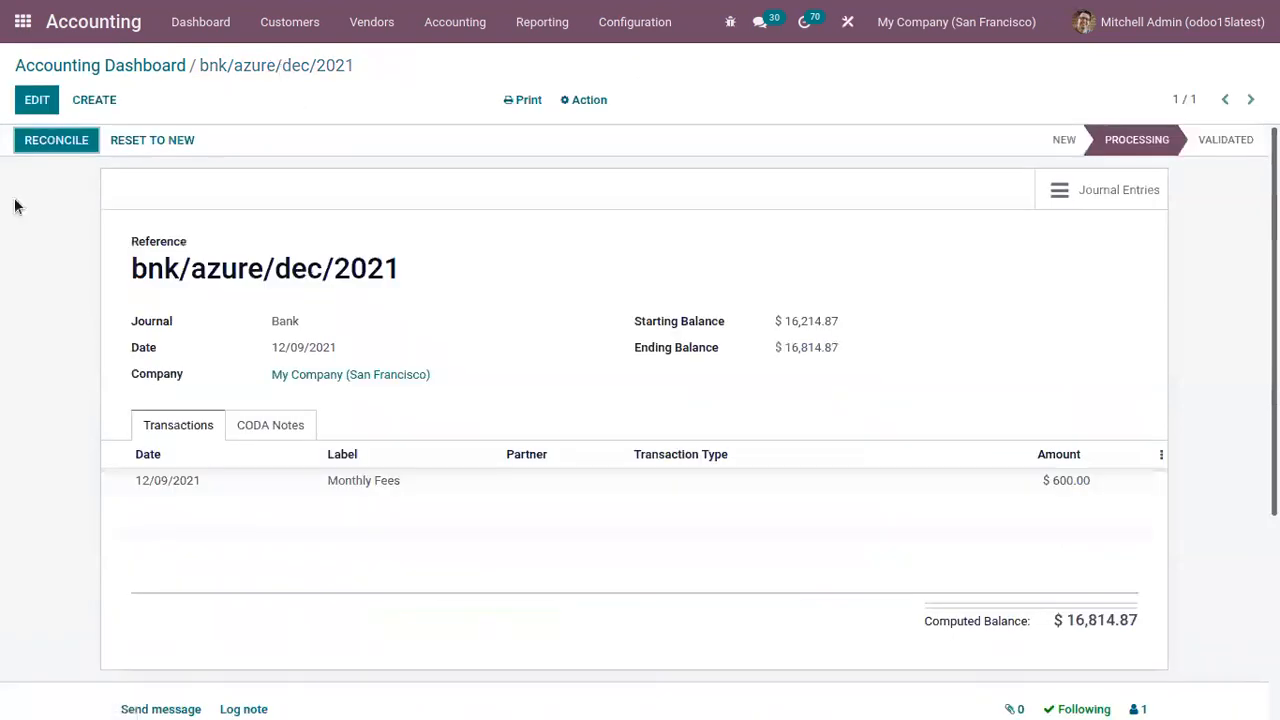
{"action": "left_click", "coordinate": [37, 103]}
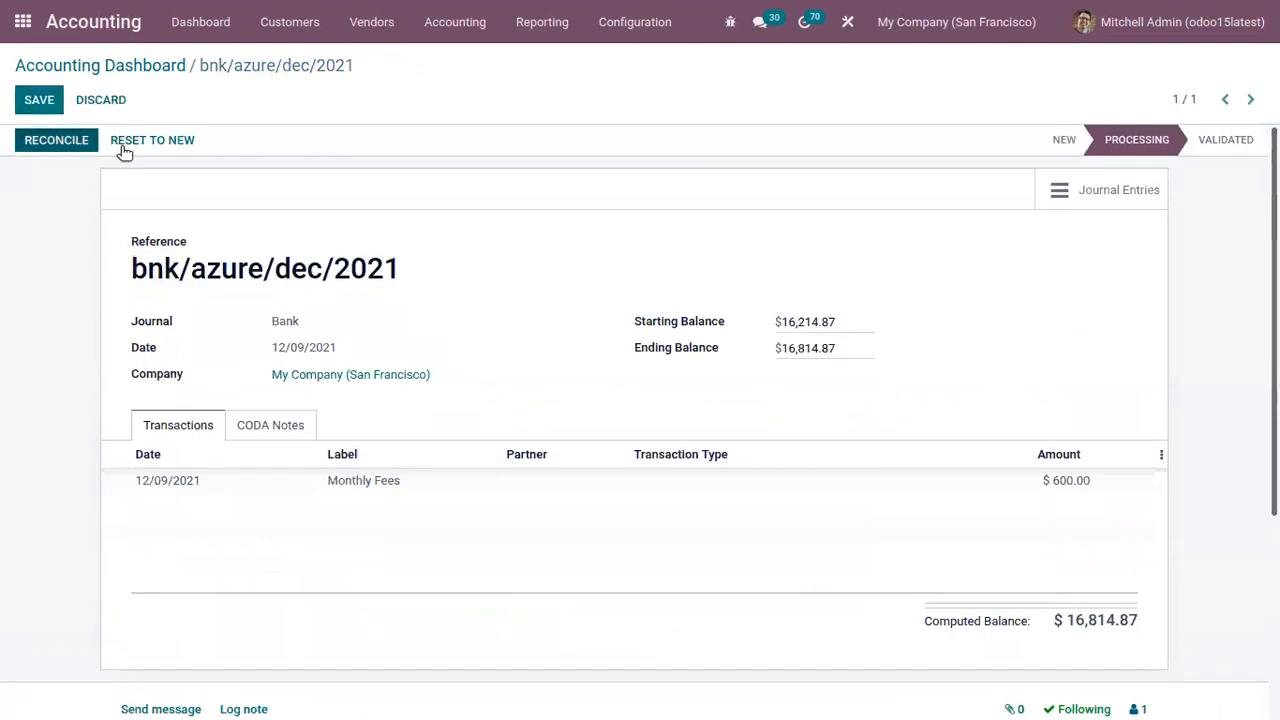
{"action": "left_click", "coordinate": [152, 140]}
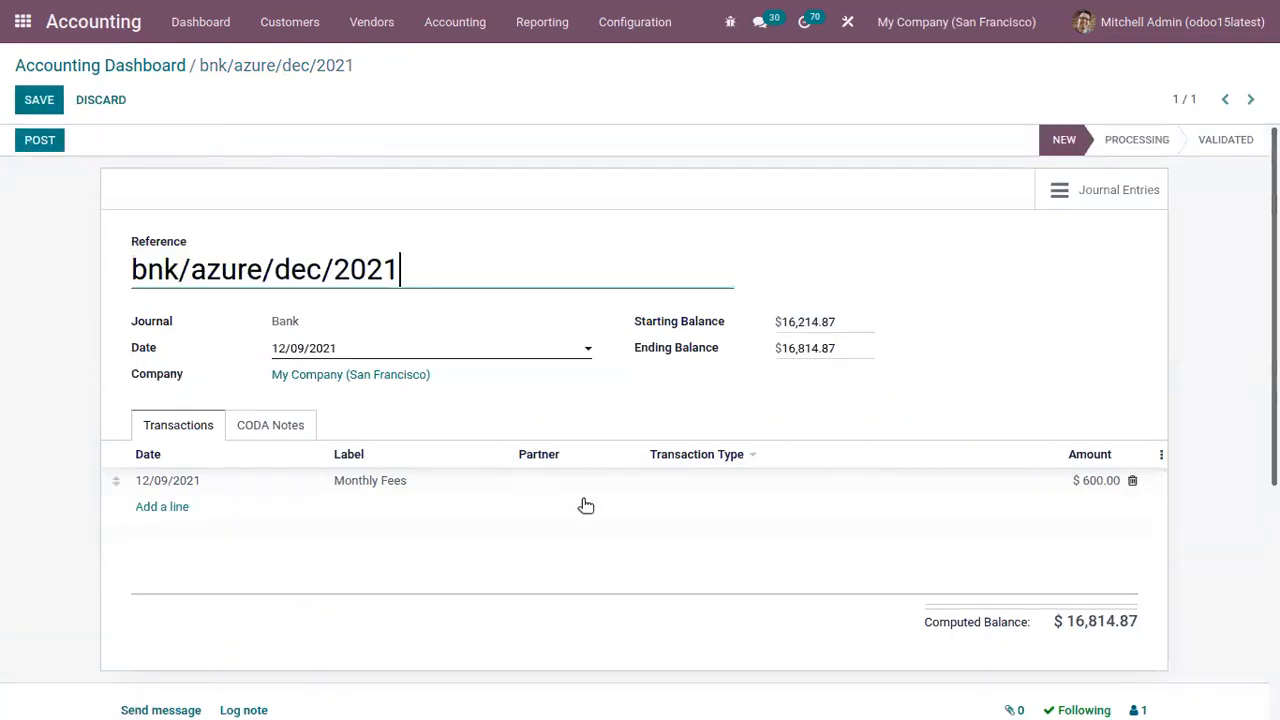
{"action": "left_click", "coordinate": [551, 479]}
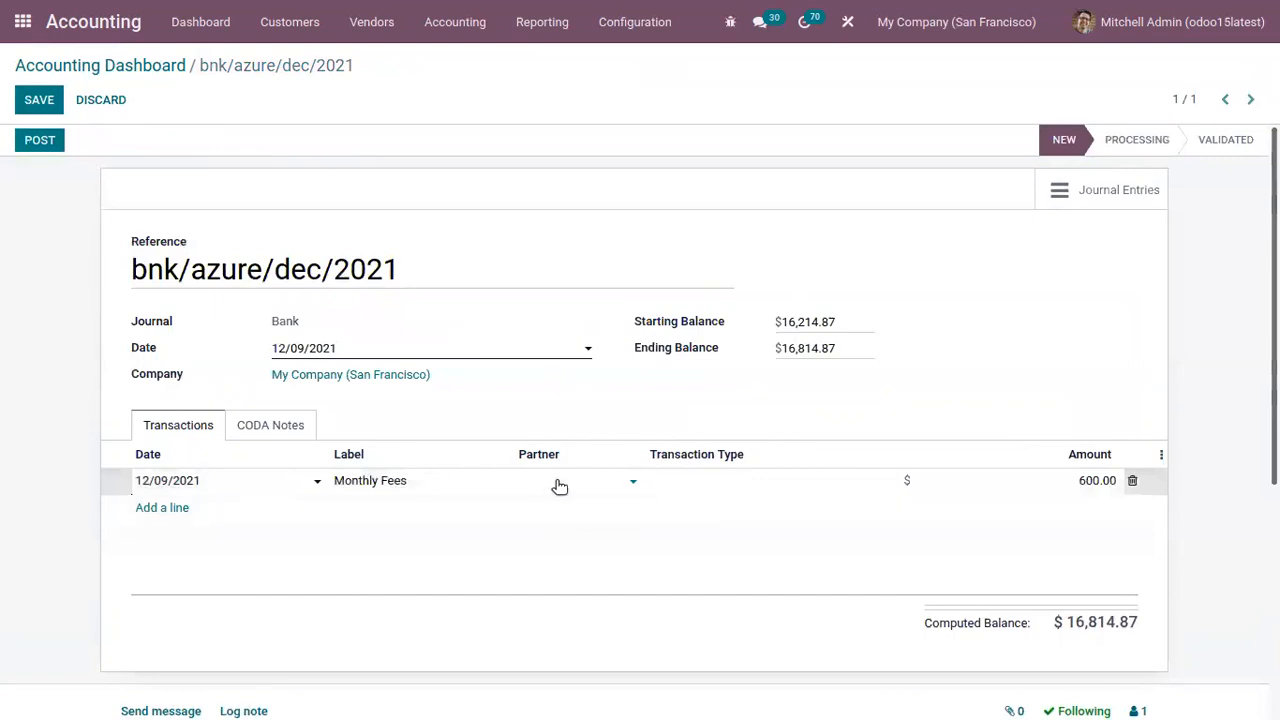
{"action": "left_click", "coordinate": [557, 483]}
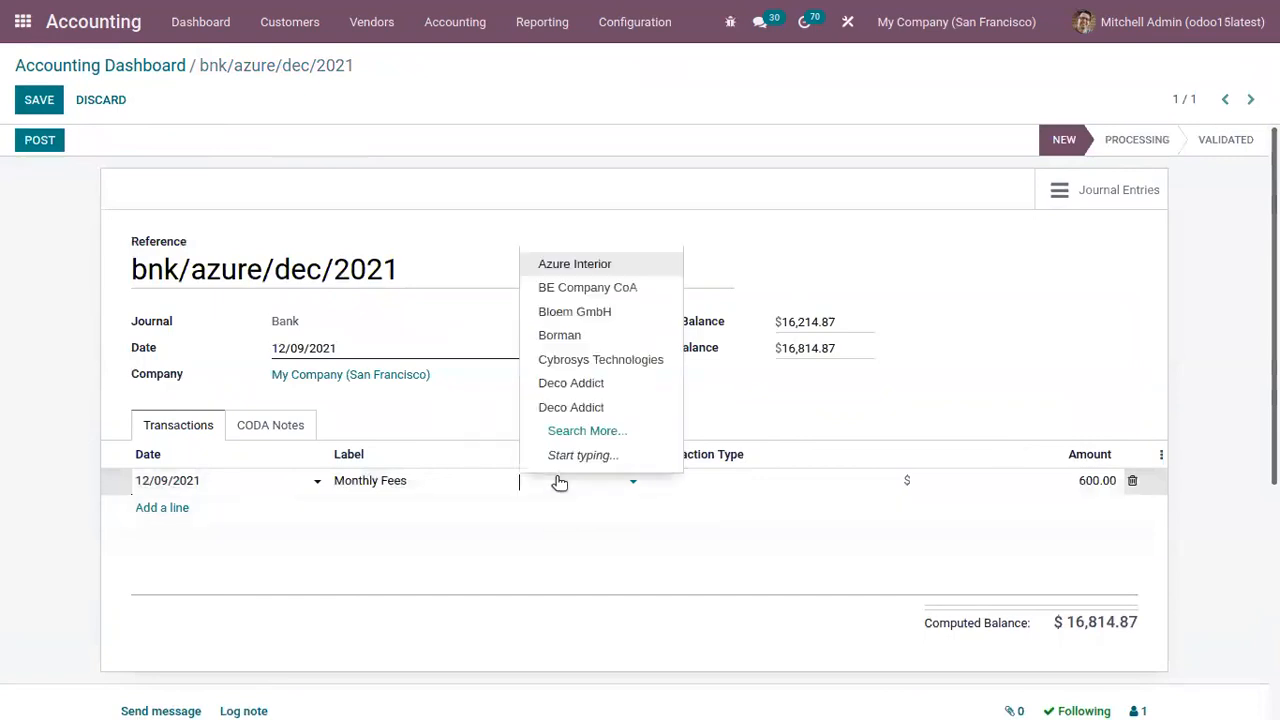
{"action": "left_click", "coordinate": [572, 269]}
{"action": "left_click", "coordinate": [39, 100]}
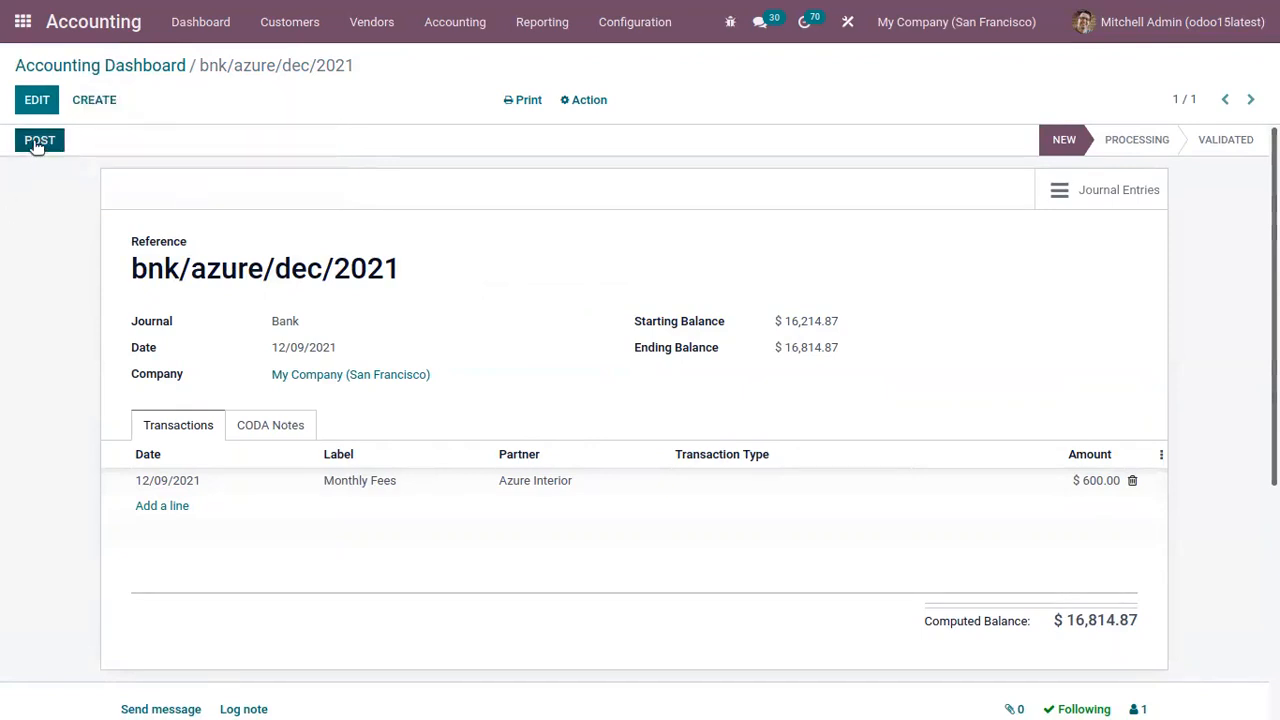
- Post the statement, reconcile its Monthly Fees line with the payment for INV/2021/00050, and return to the statement
{"action": "left_click", "coordinate": [38, 141]}
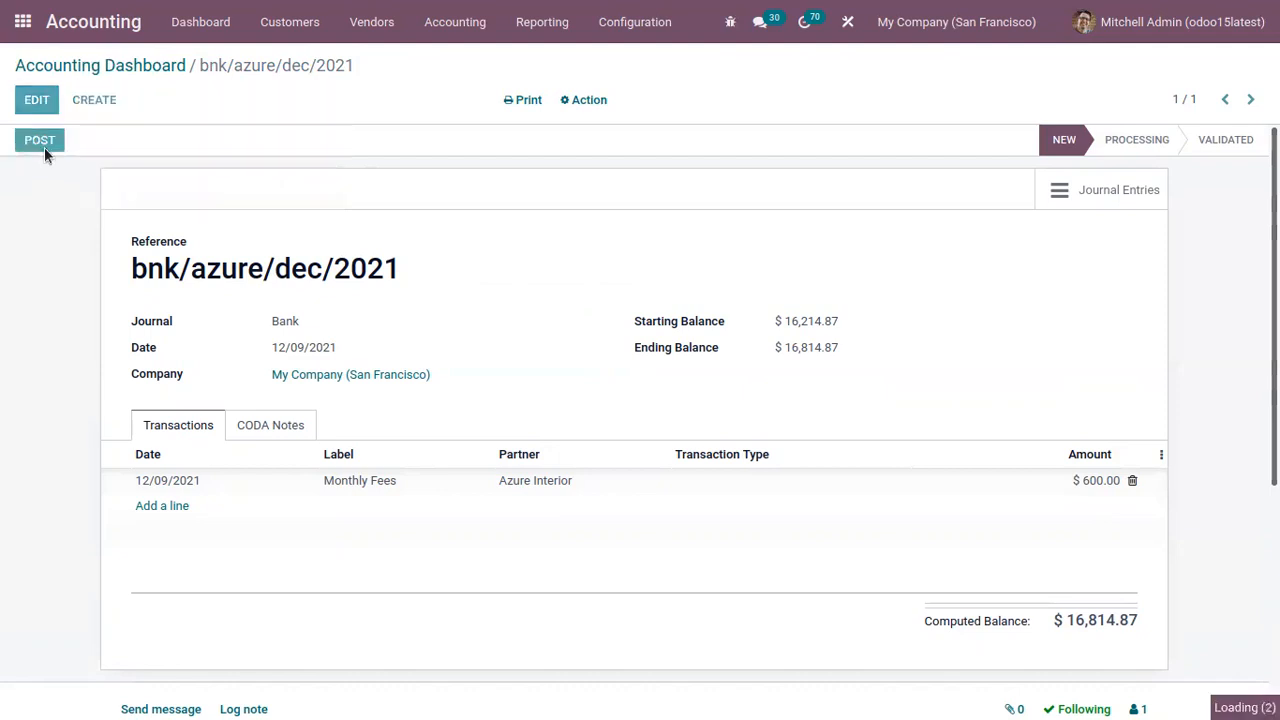
{"action": "left_click", "coordinate": [76, 140]}
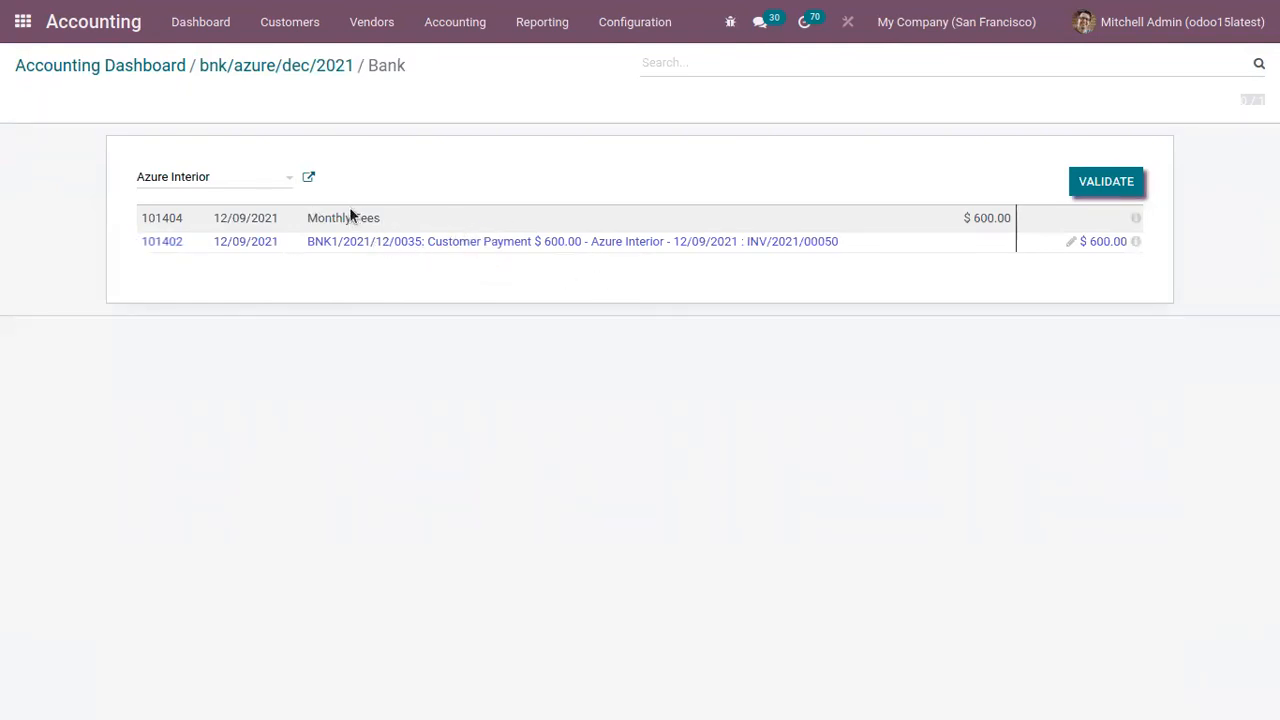
{"action": "left_click", "coordinate": [1090, 191]}
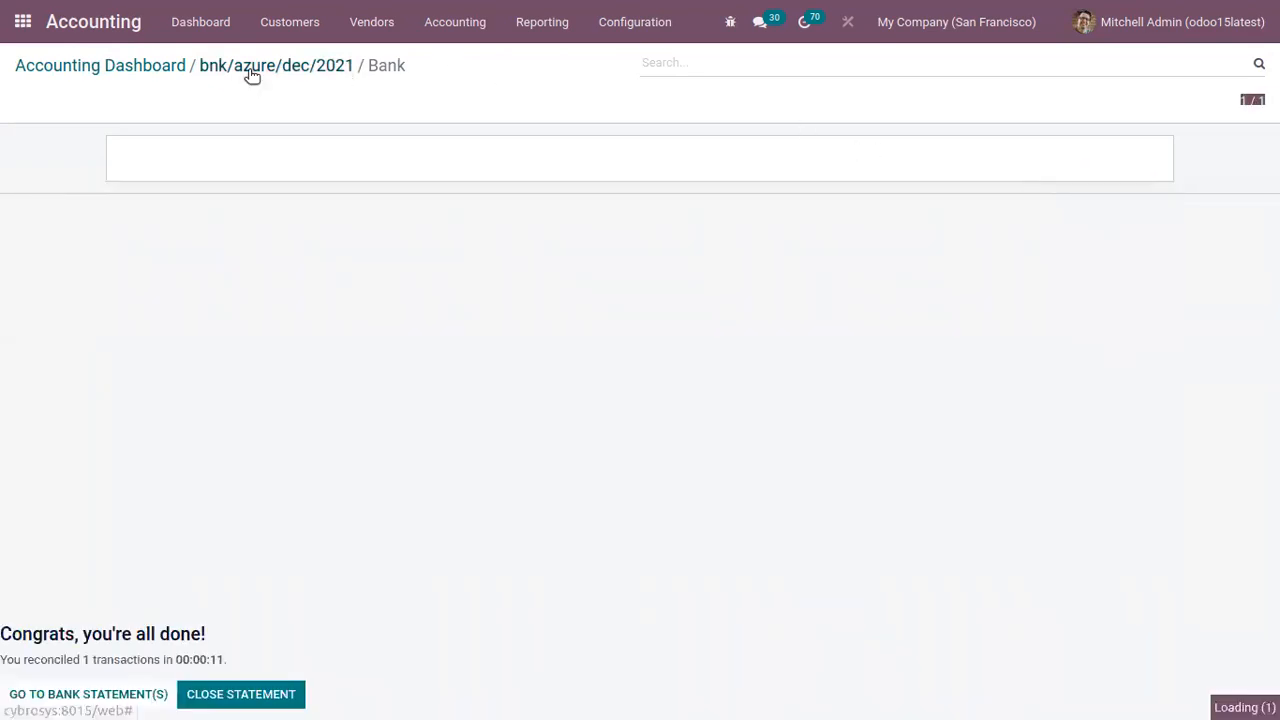
{"action": "left_click", "coordinate": [252, 66]}
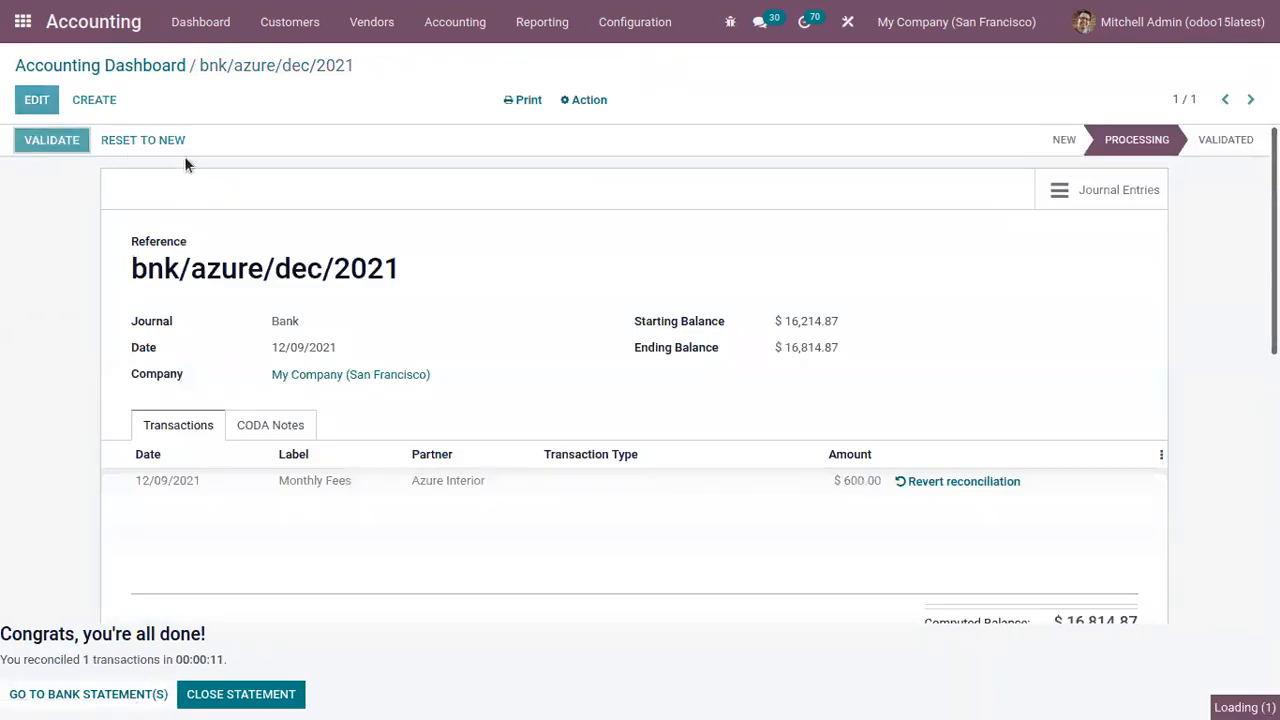
- Open customer invoice INV/2021/00050 to check its payment status
{"action": "left_click", "coordinate": [288, 22]}
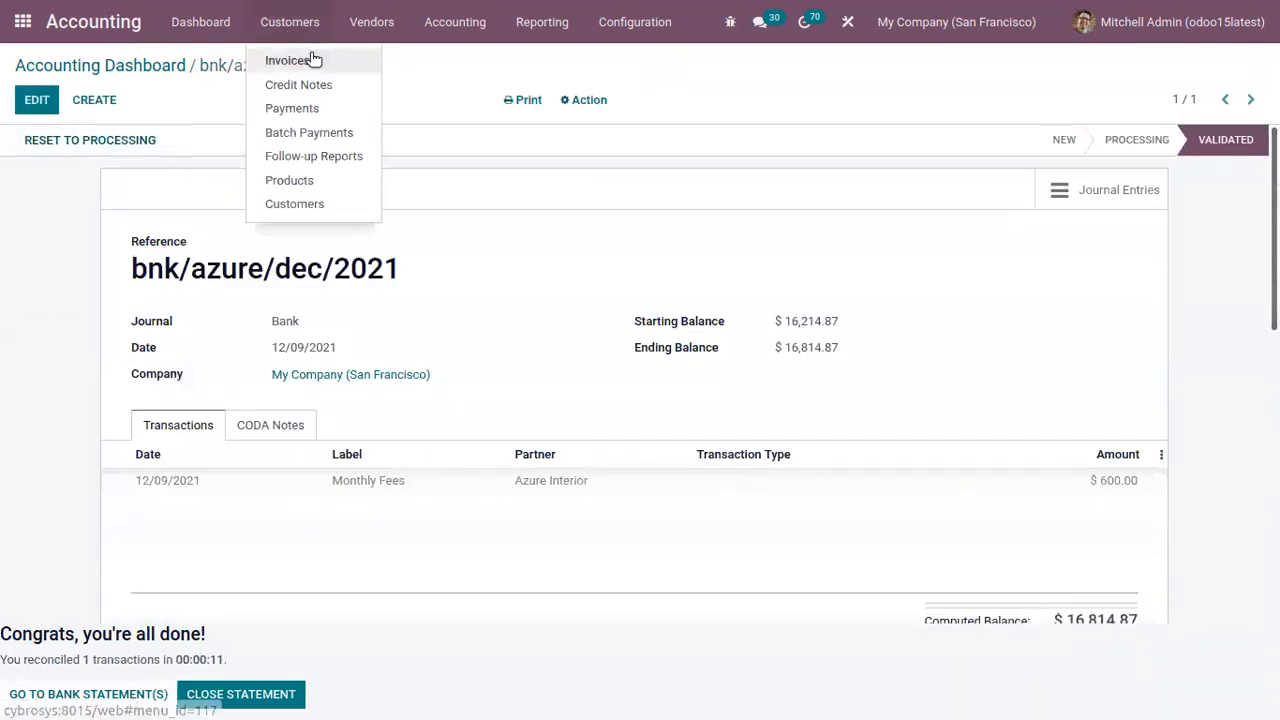
{"action": "left_click", "coordinate": [305, 57]}
{"action": "left_click", "coordinate": [420, 390]}
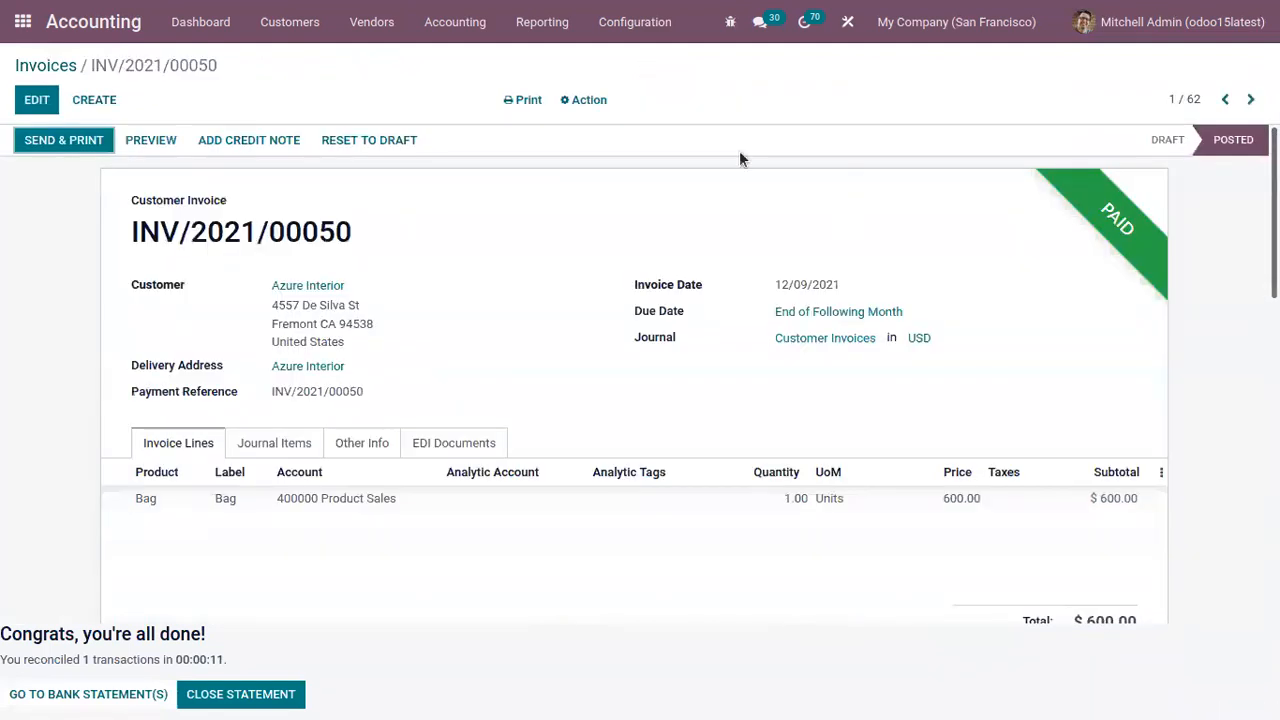
- Open the Invoices/Bills Perfect Match reconciliation model for editing
{"action": "left_click", "coordinate": [195, 37]}
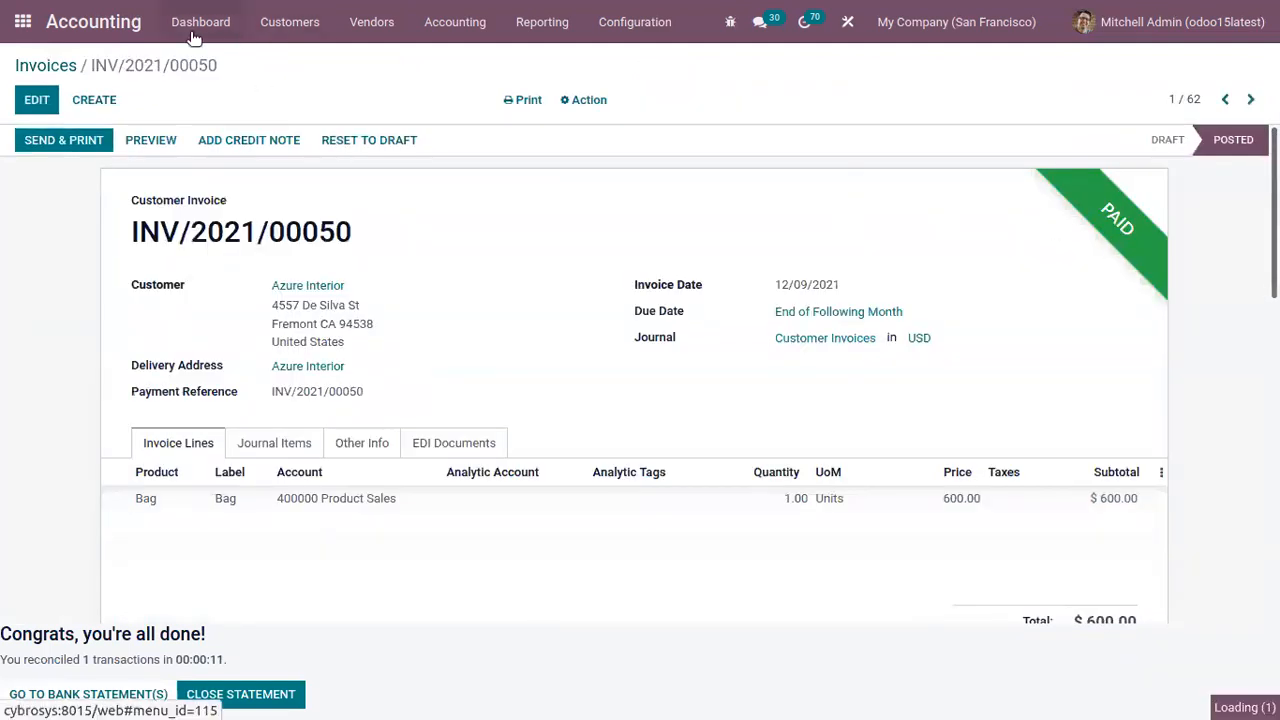
{"action": "left_click", "coordinate": [622, 25]}
{"action": "left_click_drag", "start_coordinate": [793, 92], "coordinate": [760, 120]}
{"action": "left_click", "coordinate": [640, 174]}
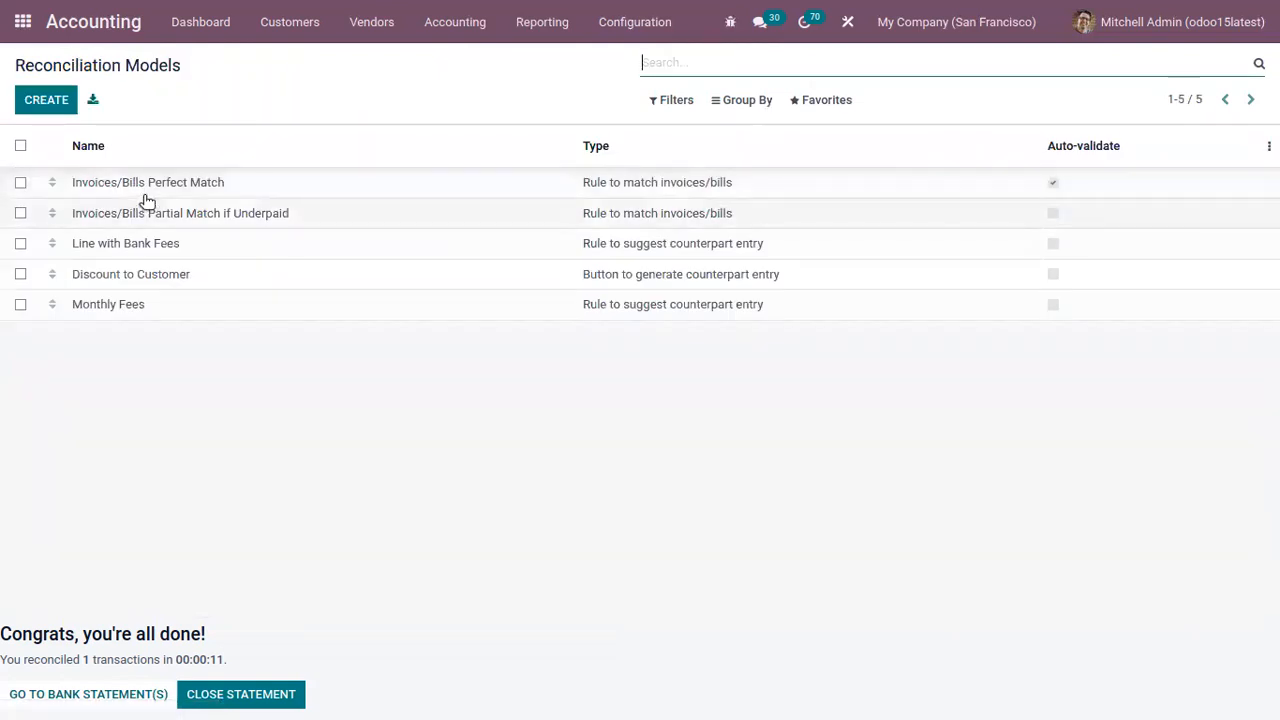
{"action": "left_click", "coordinate": [213, 190]}
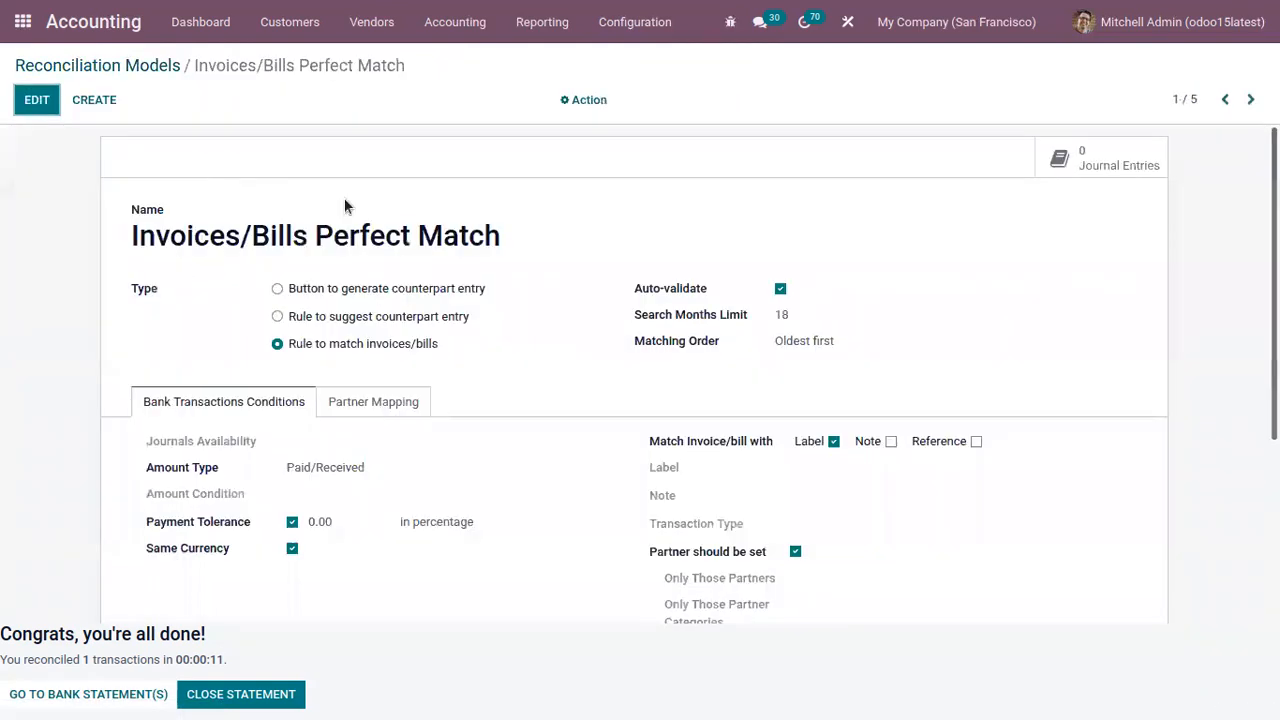
{"action": "scroll", "coordinate": [533, 222], "scroll_direction": "down", "scroll_amount": 1}
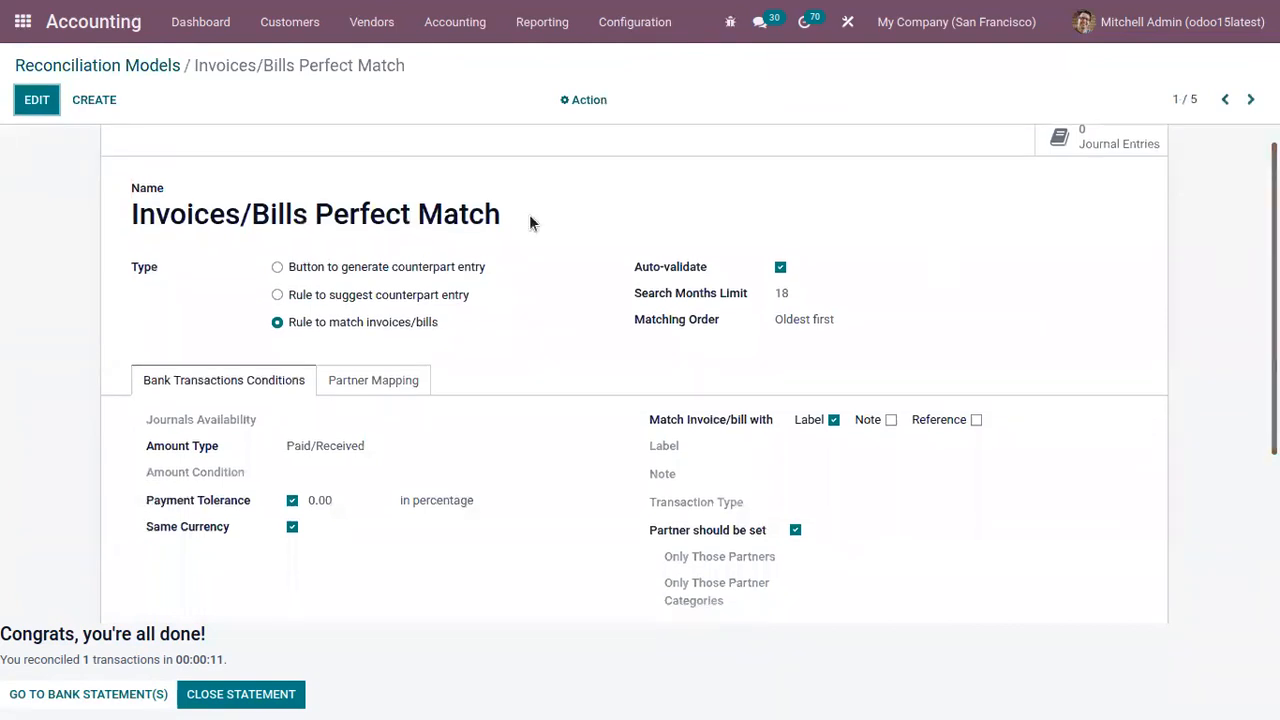
{"action": "left_click", "coordinate": [50, 108]}
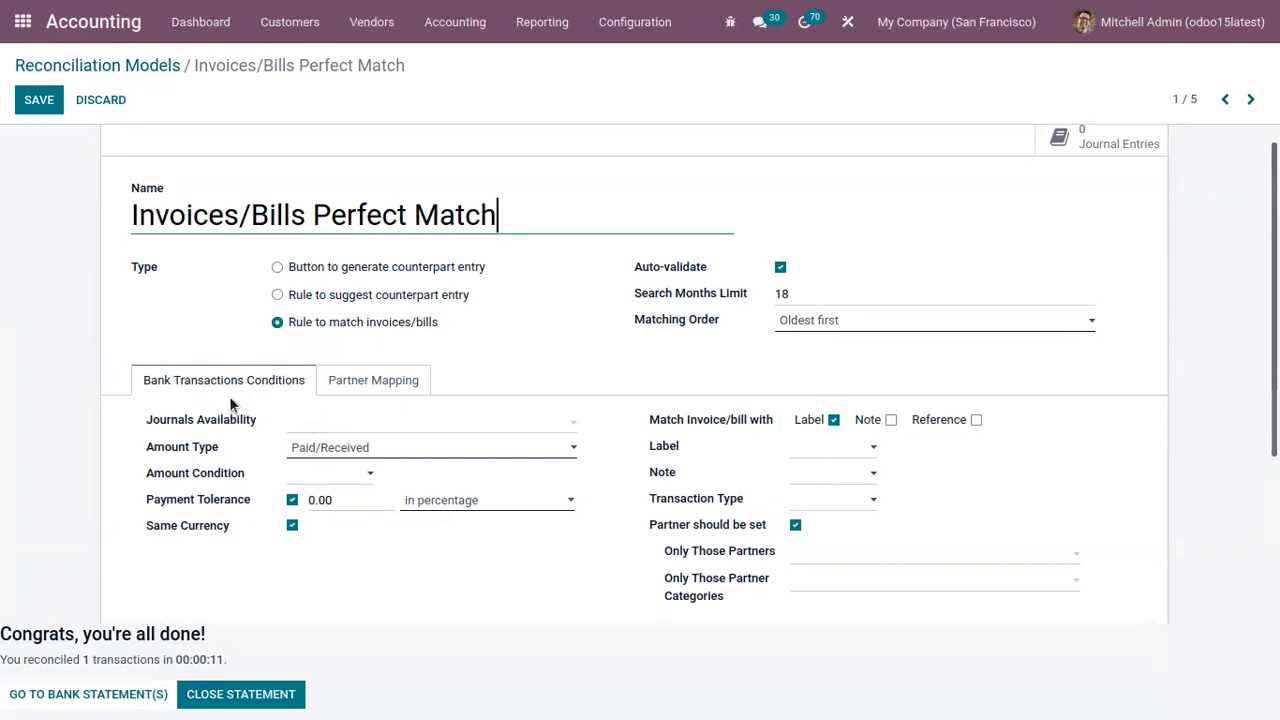
- Examine the model's bank transaction conditions, including amount type, payment tolerance, same currency, invoice matching and partner requirements
{"action": "left_click", "coordinate": [308, 452]}
{"action": "left_click", "coordinate": [241, 445]}
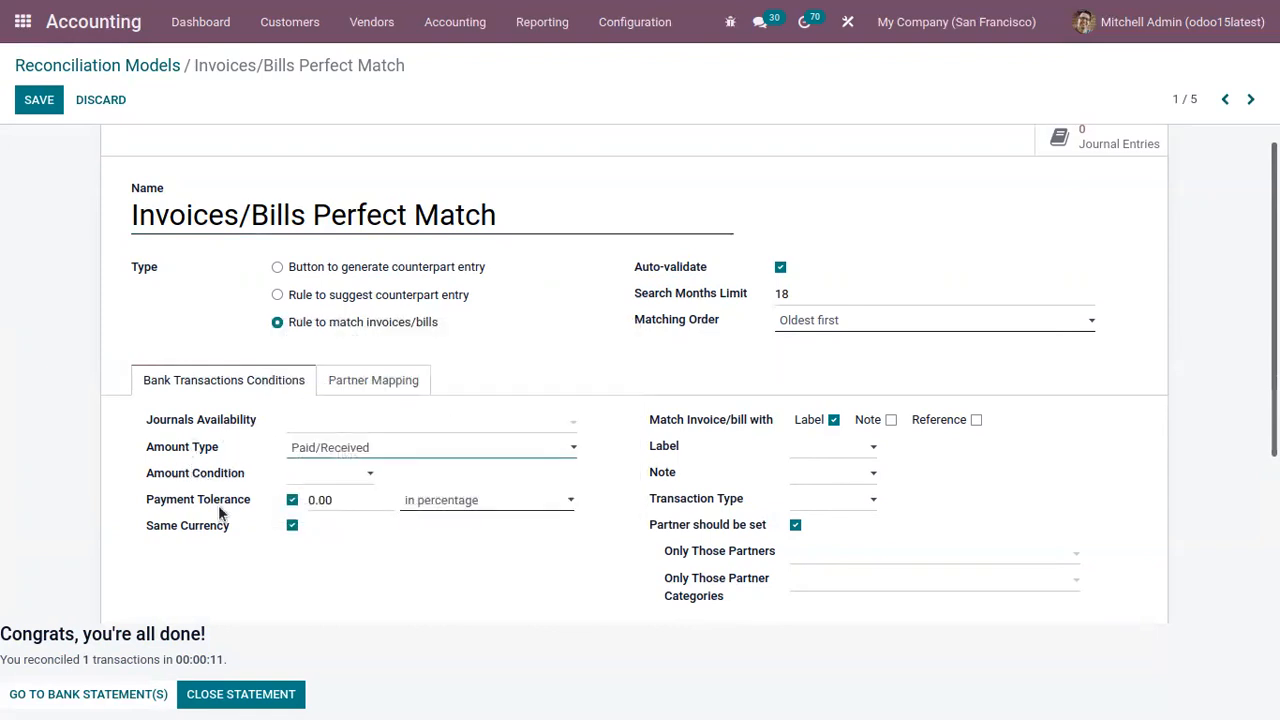
{"action": "mouse_move", "coordinate": [232, 500]}
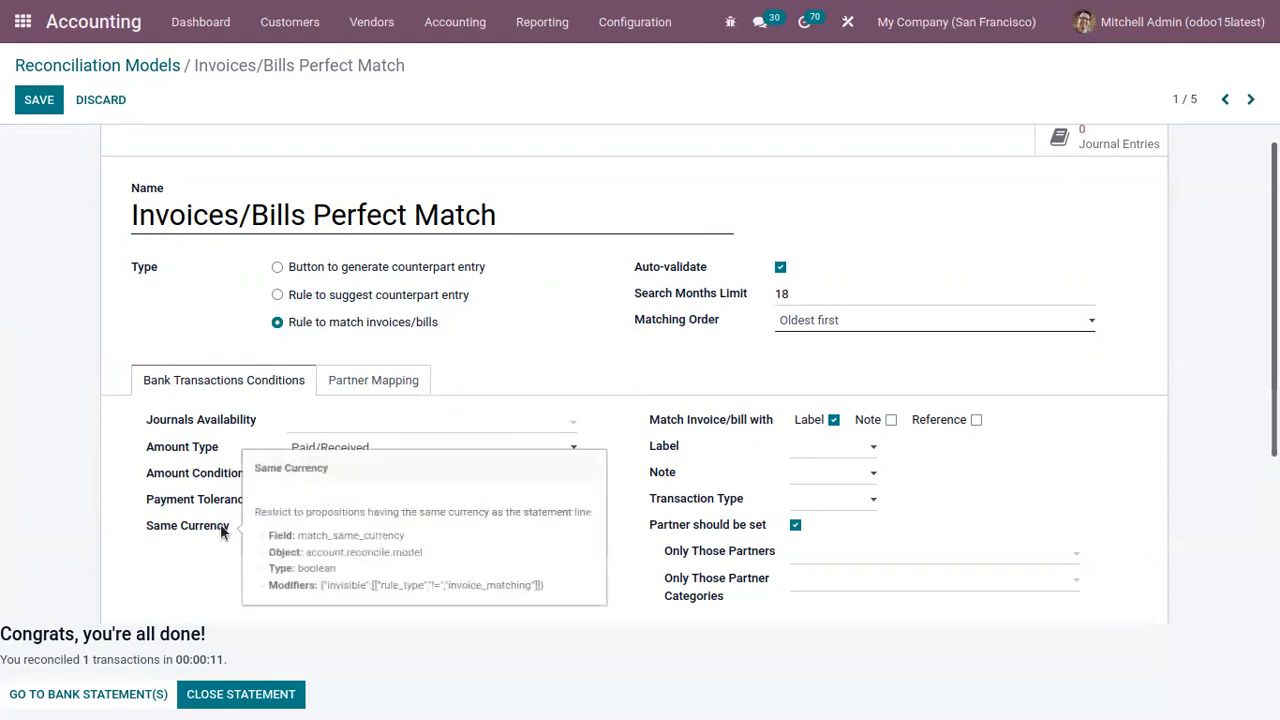
{"action": "mouse_move", "coordinate": [179, 526]}
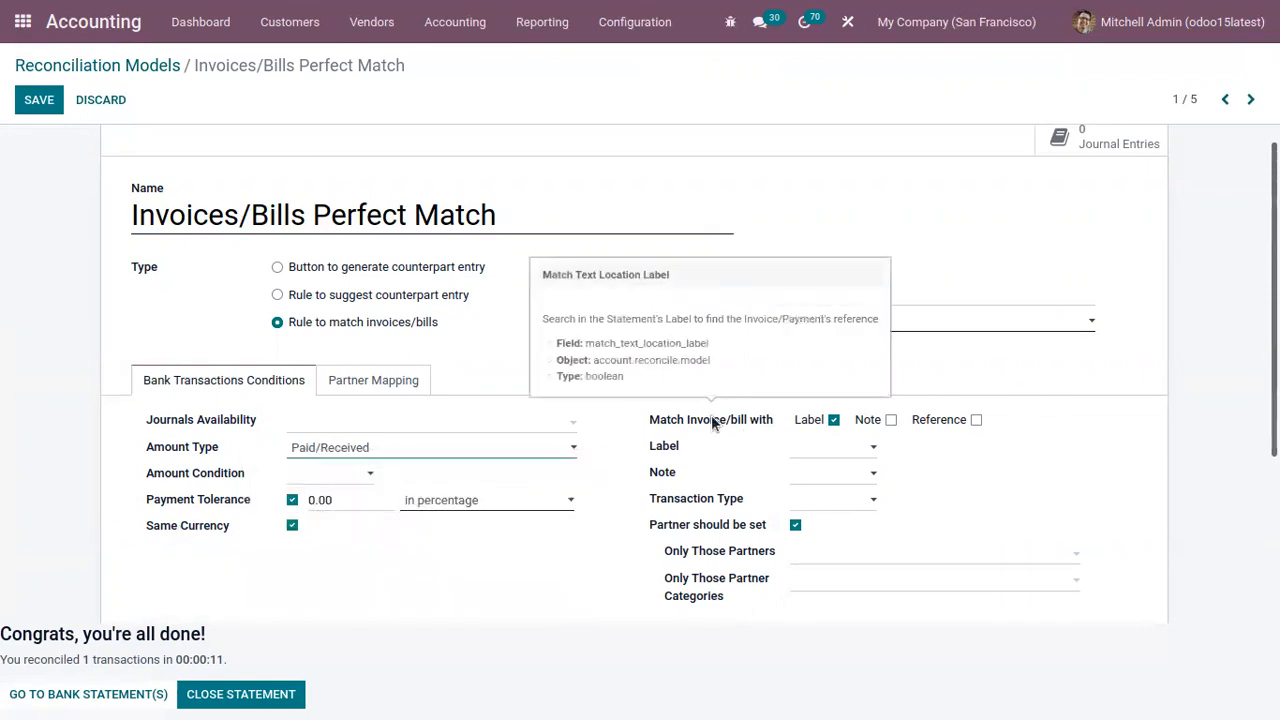
{"action": "mouse_move", "coordinate": [686, 422]}
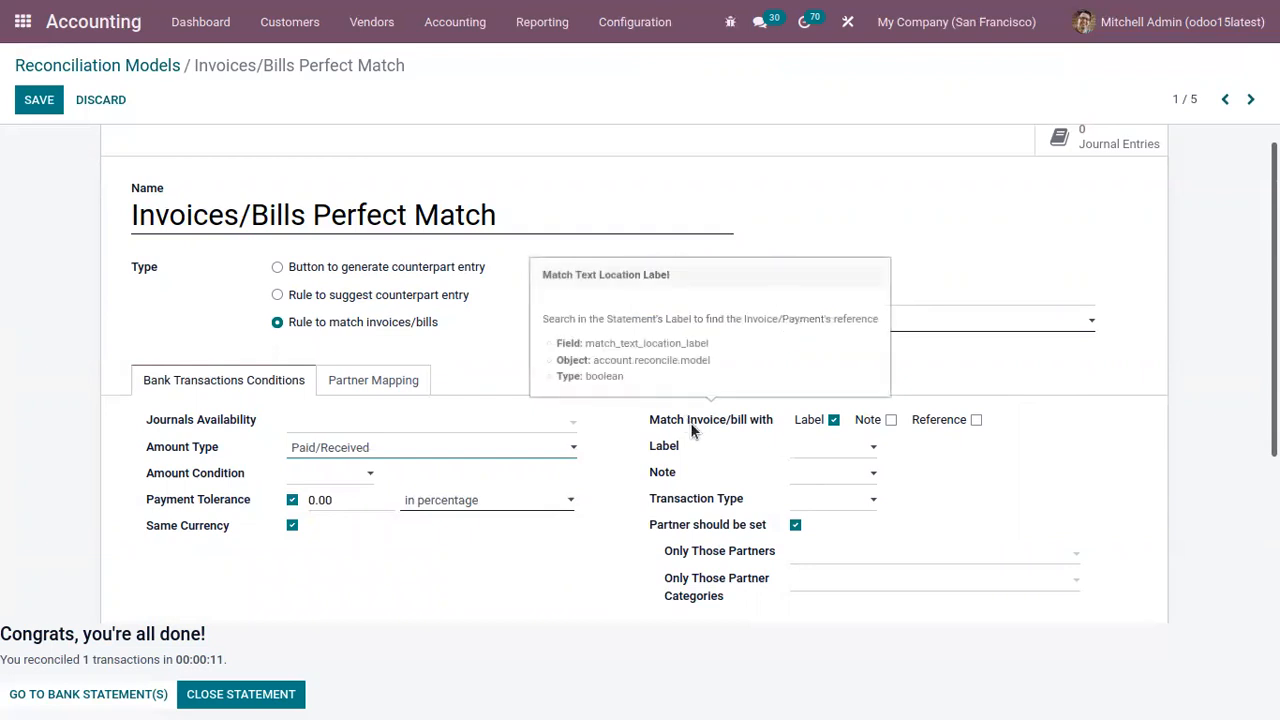
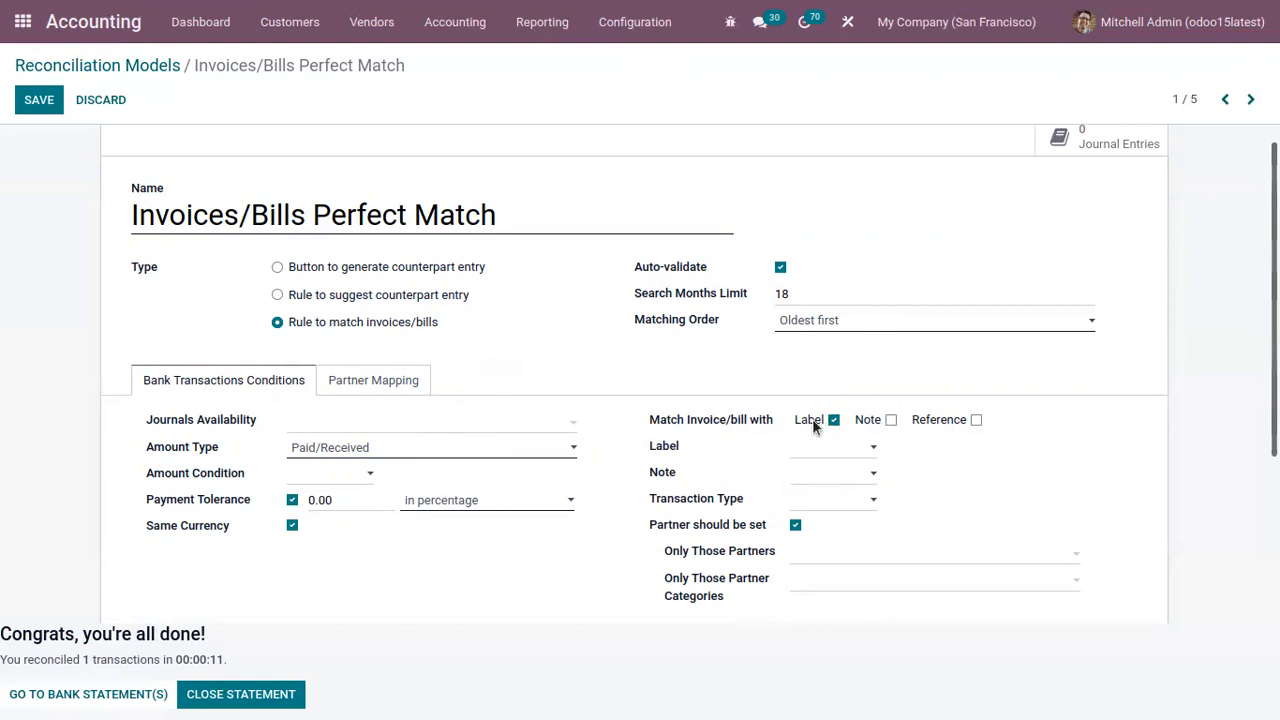
{"action": "scroll", "coordinate": [1257, 422], "scroll_direction": "down", "scroll_amount": 2}
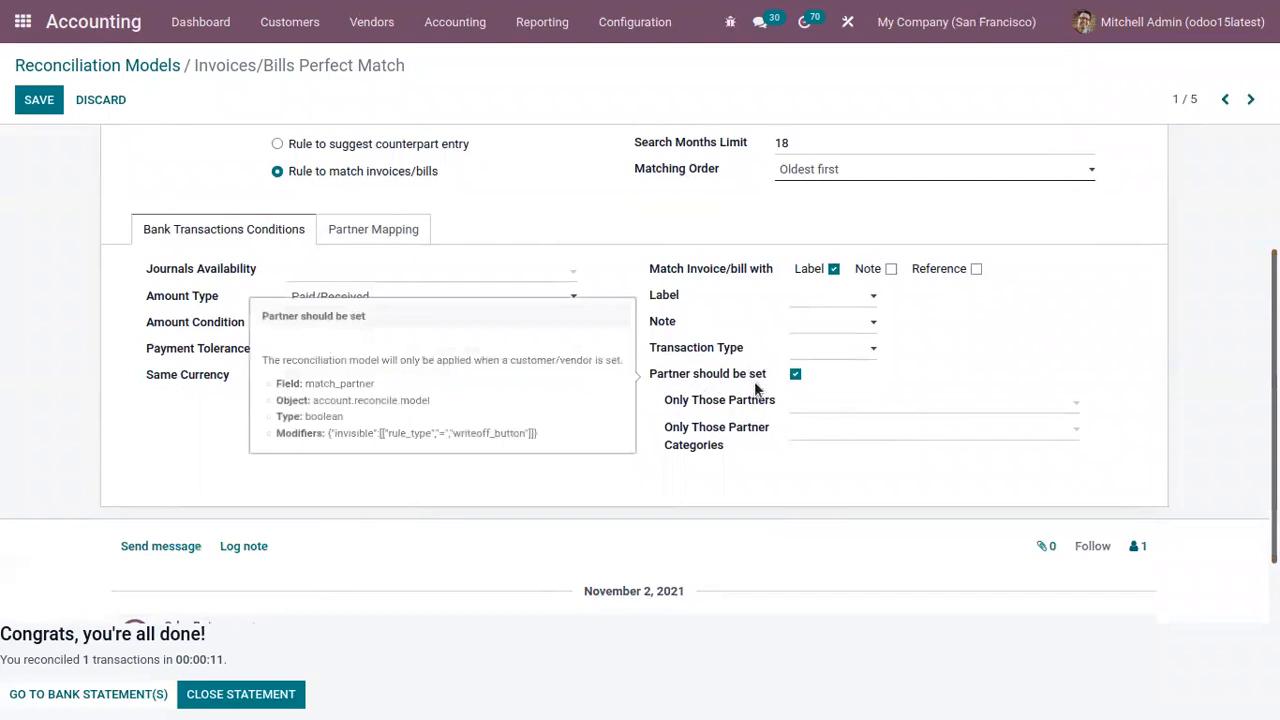
{"action": "scroll", "coordinate": [960, 400], "scroll_direction": "up", "scroll_amount": 1}
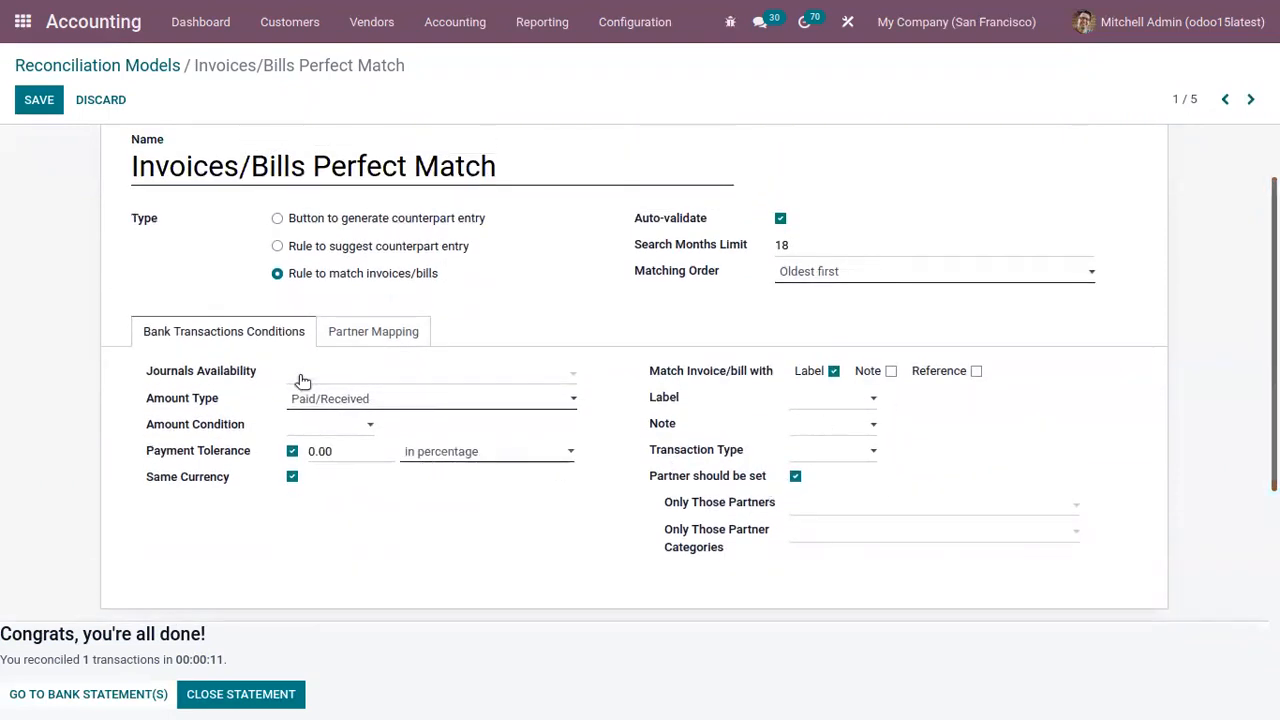
- Review the model's partner mapping, auto-validation, search months limit and matching order settings, then save it and return to the reconciliation models
{"action": "left_click", "coordinate": [370, 338]}
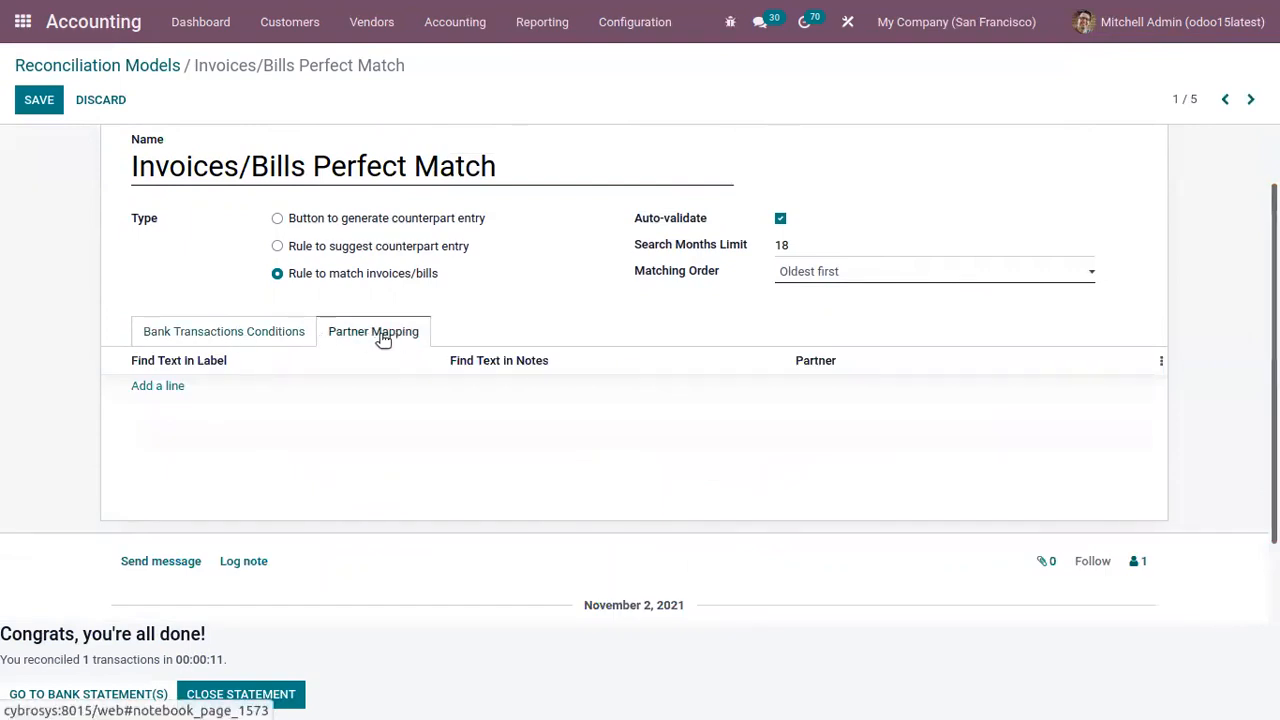
{"action": "left_click", "coordinate": [258, 333]}
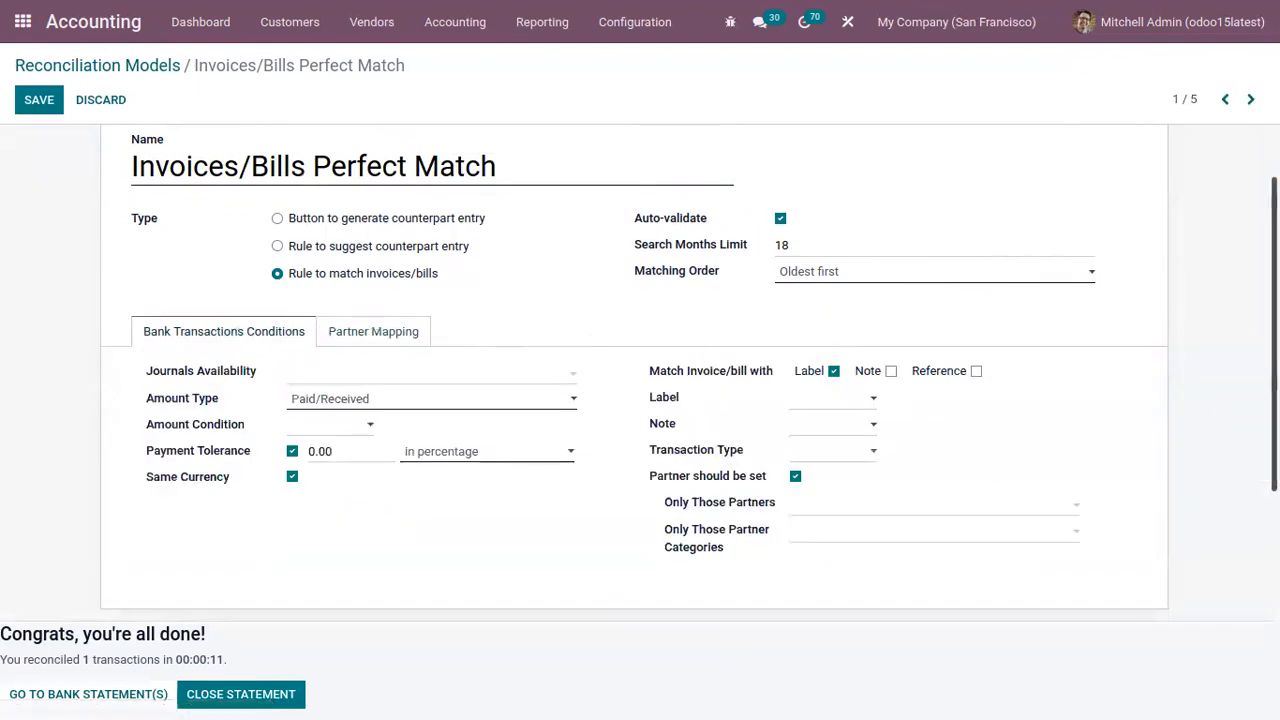
{"action": "scroll", "coordinate": [700, 370], "scroll_direction": "up", "scroll_amount": 1}
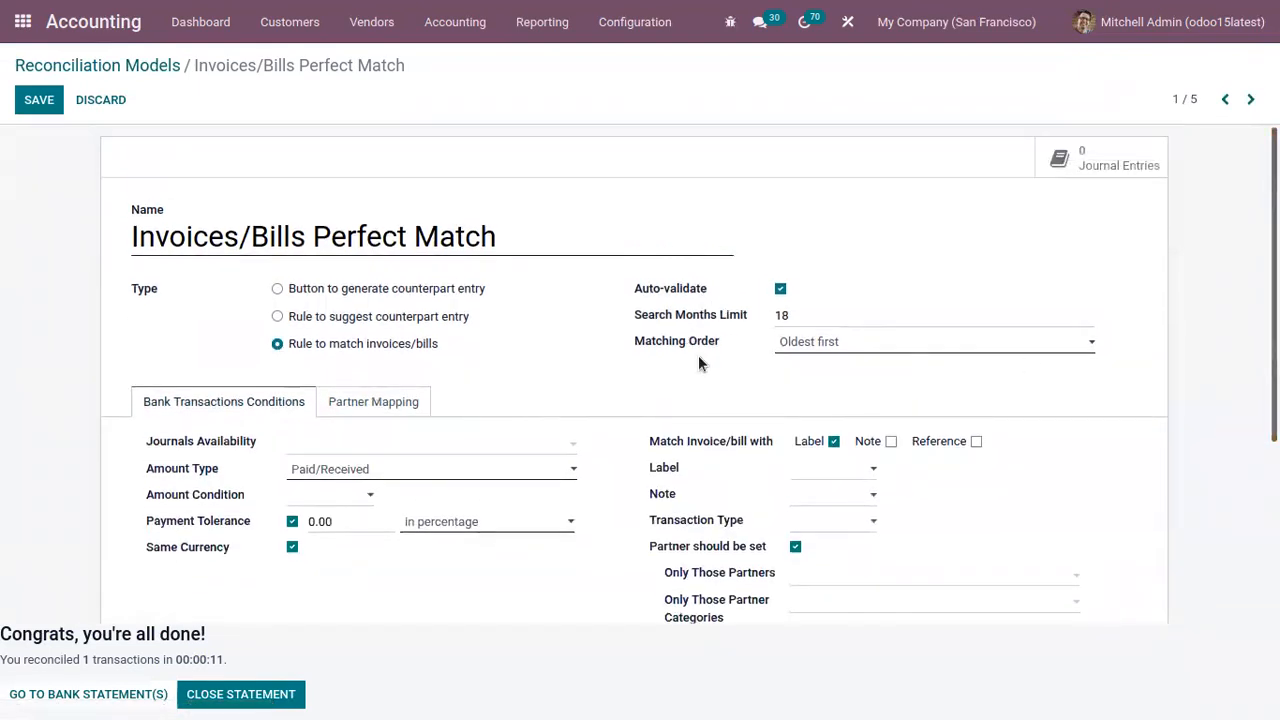
{"action": "mouse_move", "coordinate": [659, 287]}
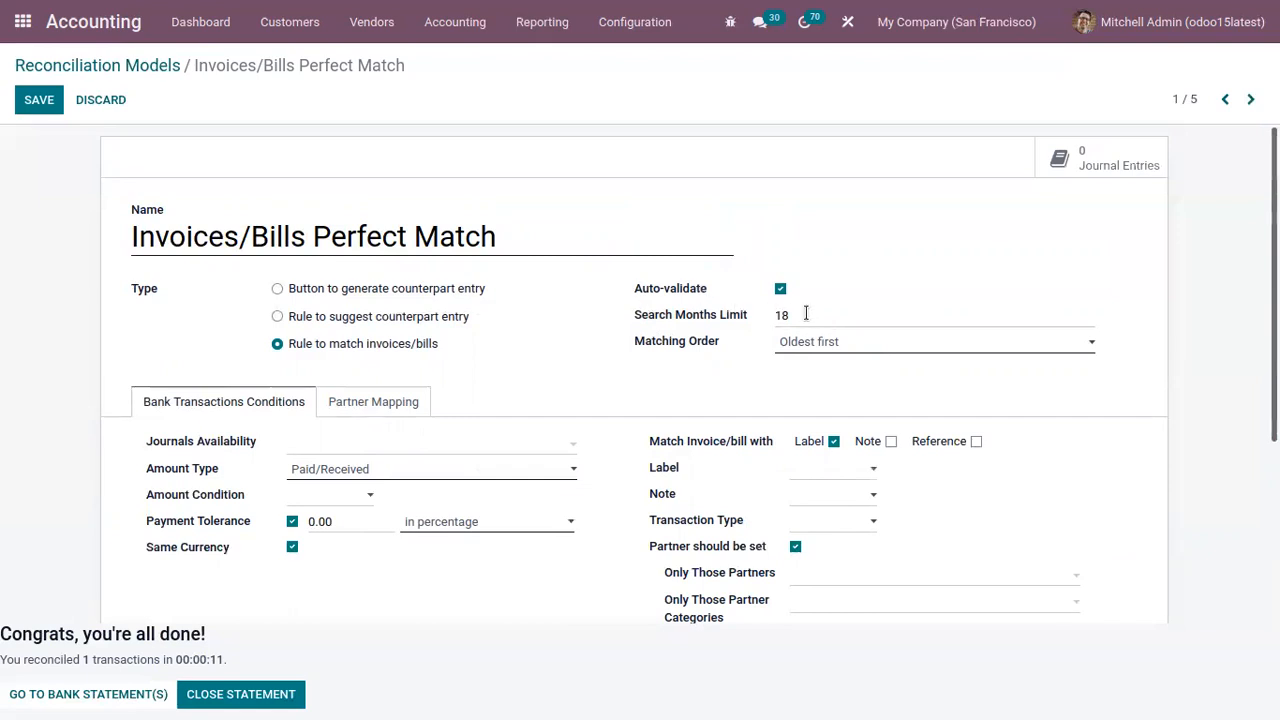
{"action": "left_click", "coordinate": [798, 315]}
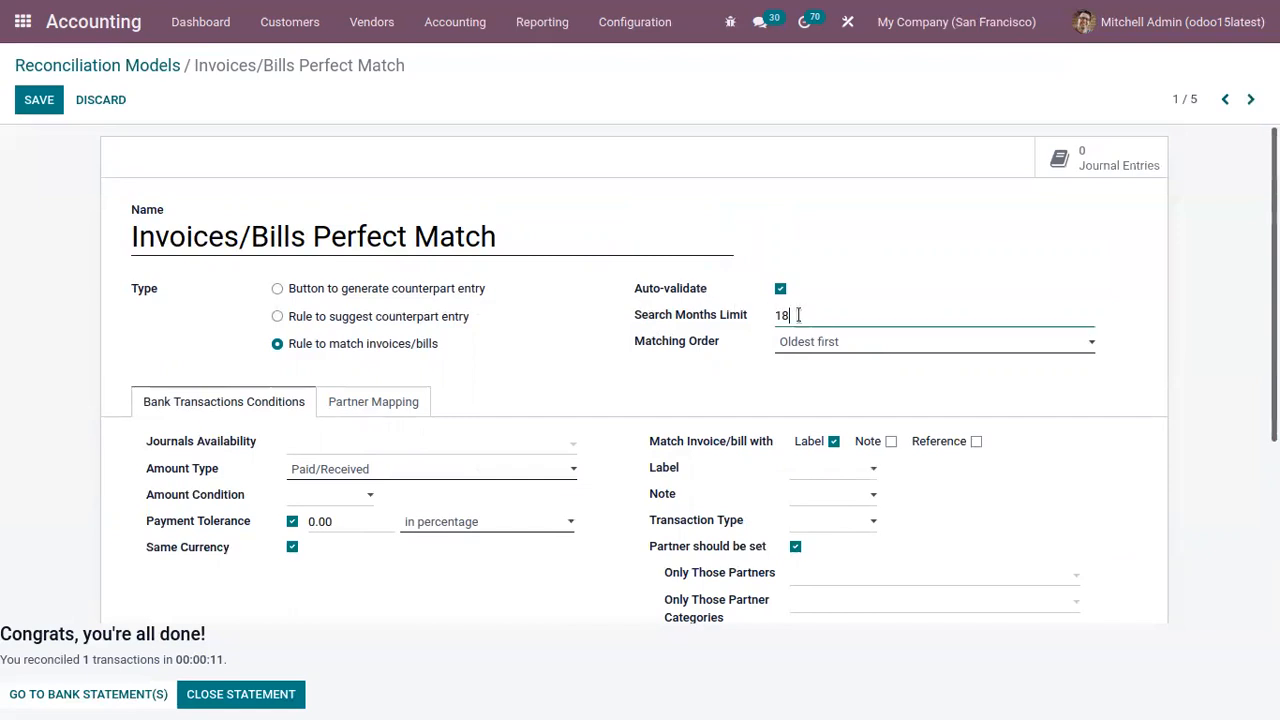
{"action": "left_click", "coordinate": [712, 317]}
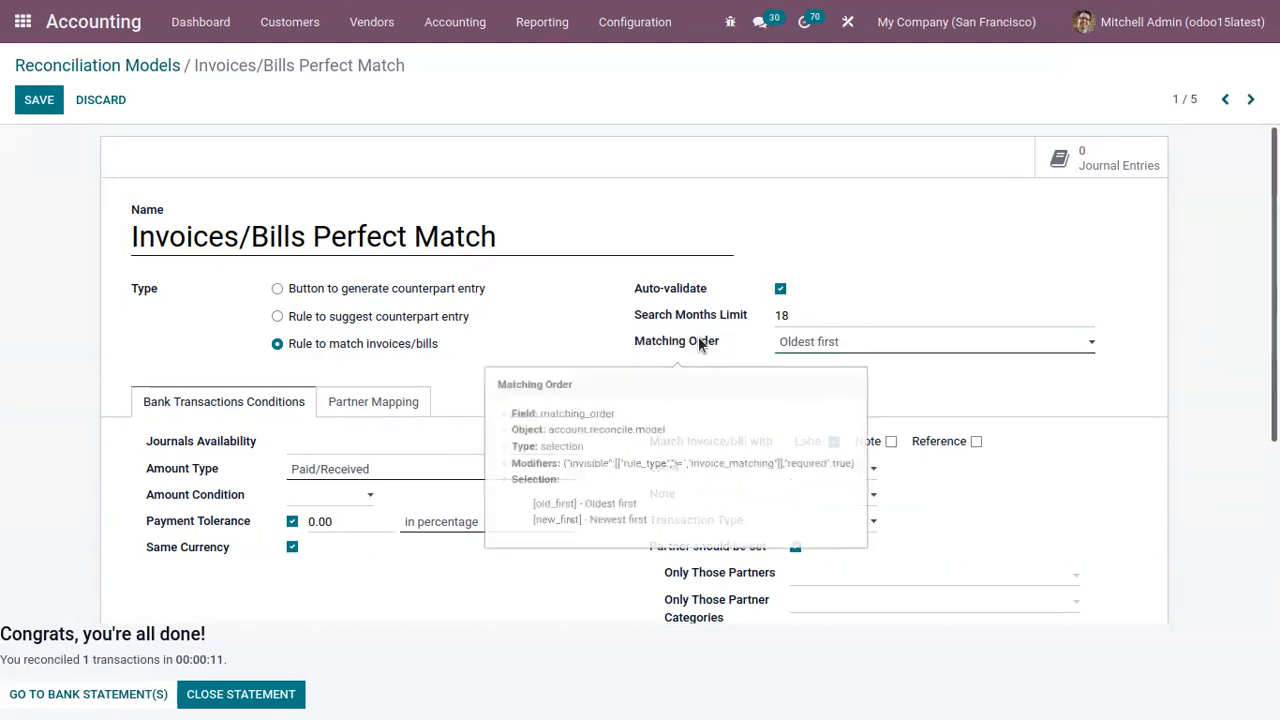
{"action": "left_click", "coordinate": [782, 342]}
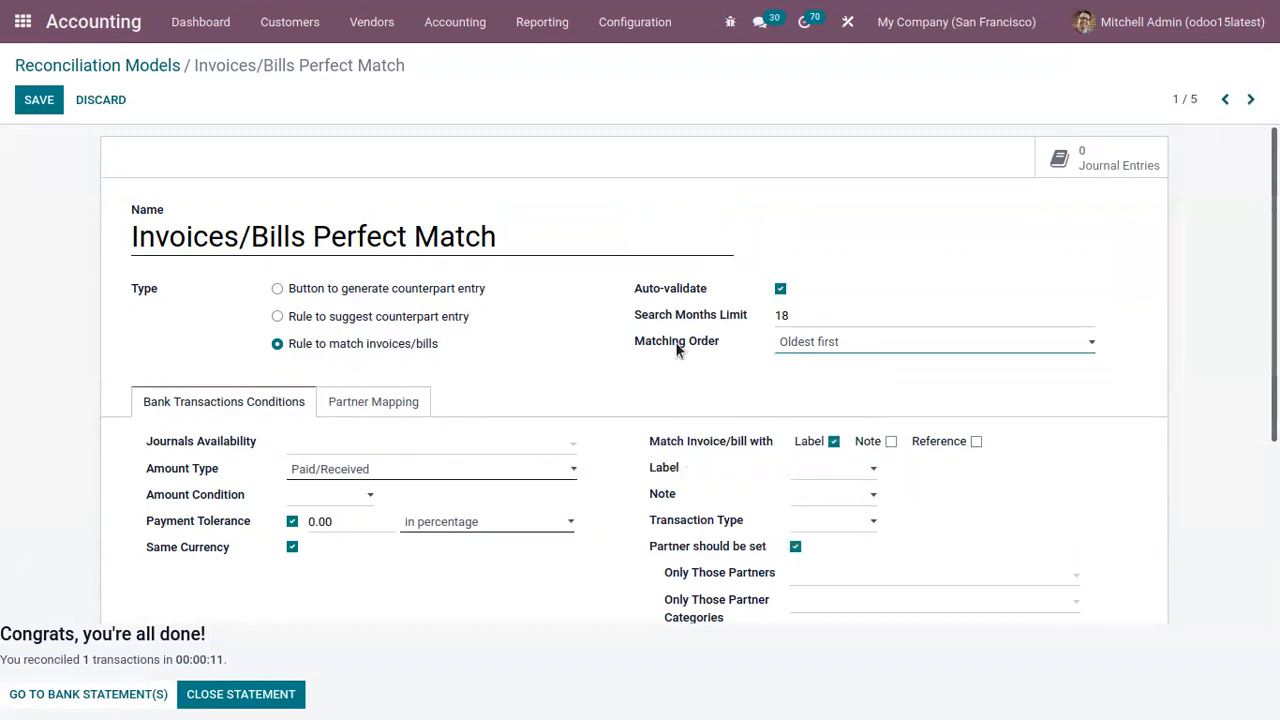
{"action": "left_click", "coordinate": [39, 99]}
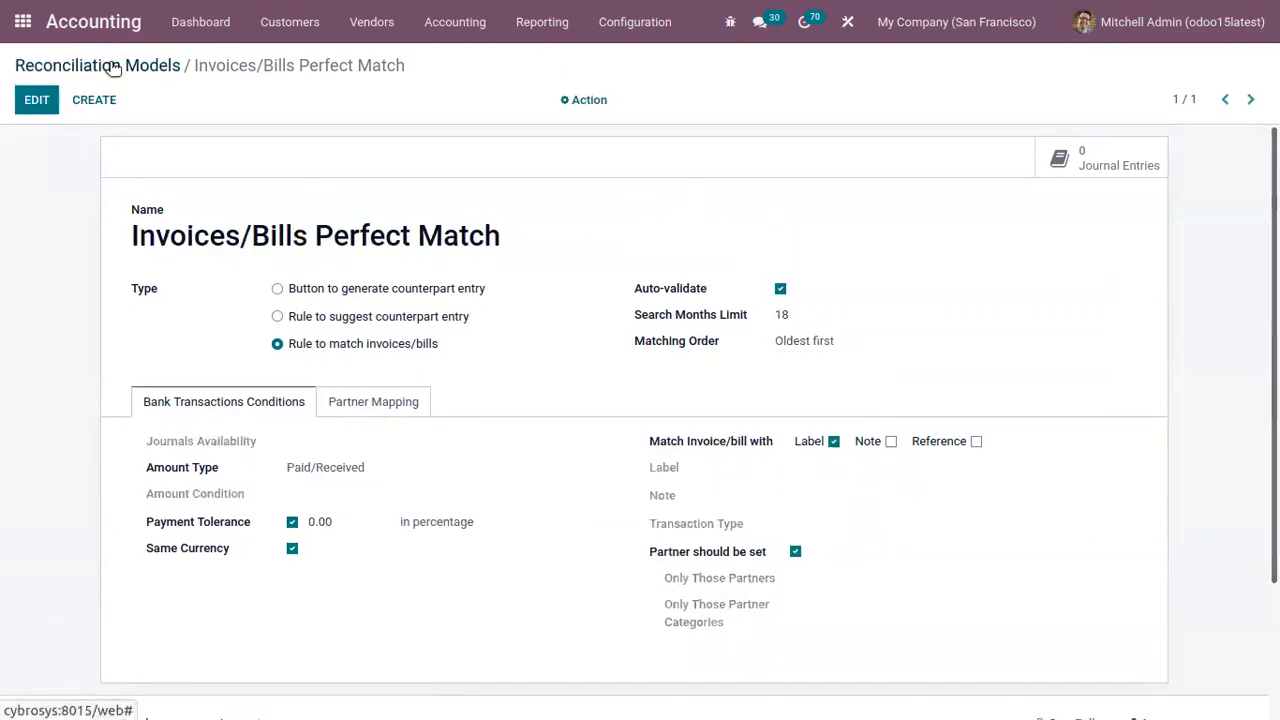
{"action": "left_click", "coordinate": [109, 63]}
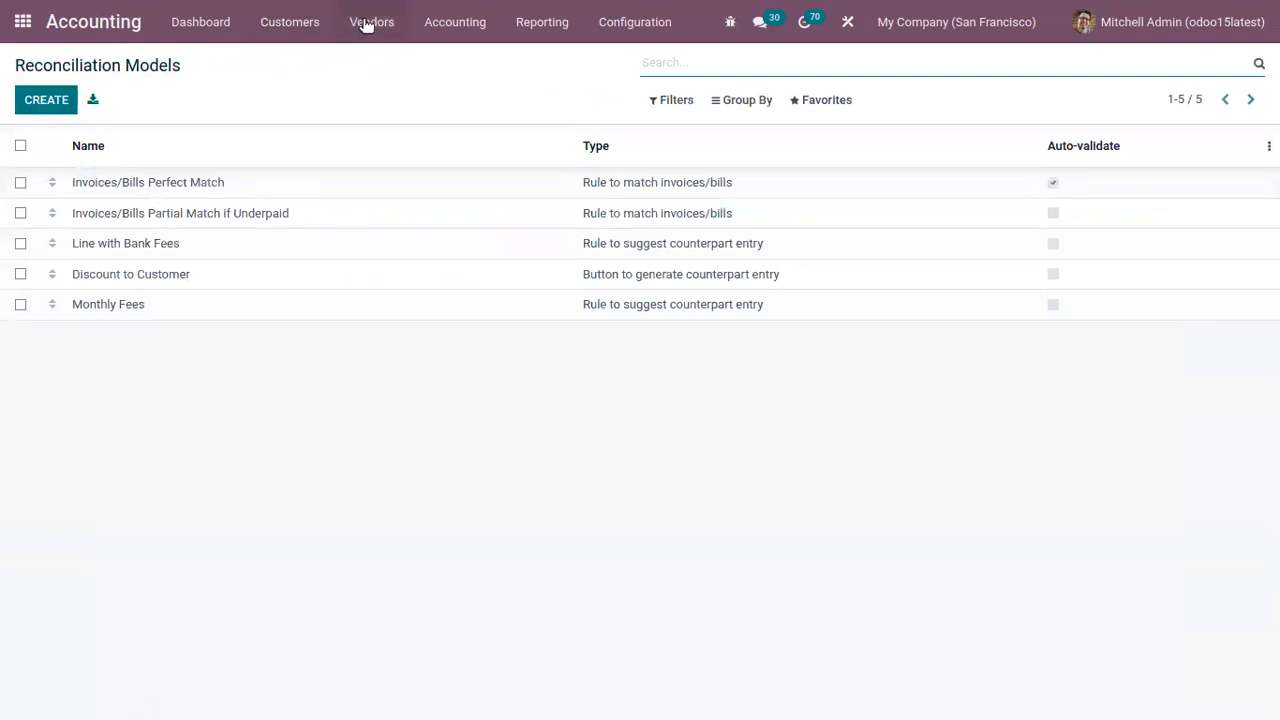
- Create a new vendor bill for Ready Mat with bill date 12/09/2021
{"action": "left_click", "coordinate": [366, 23]}
{"action": "left_click", "coordinate": [364, 62]}
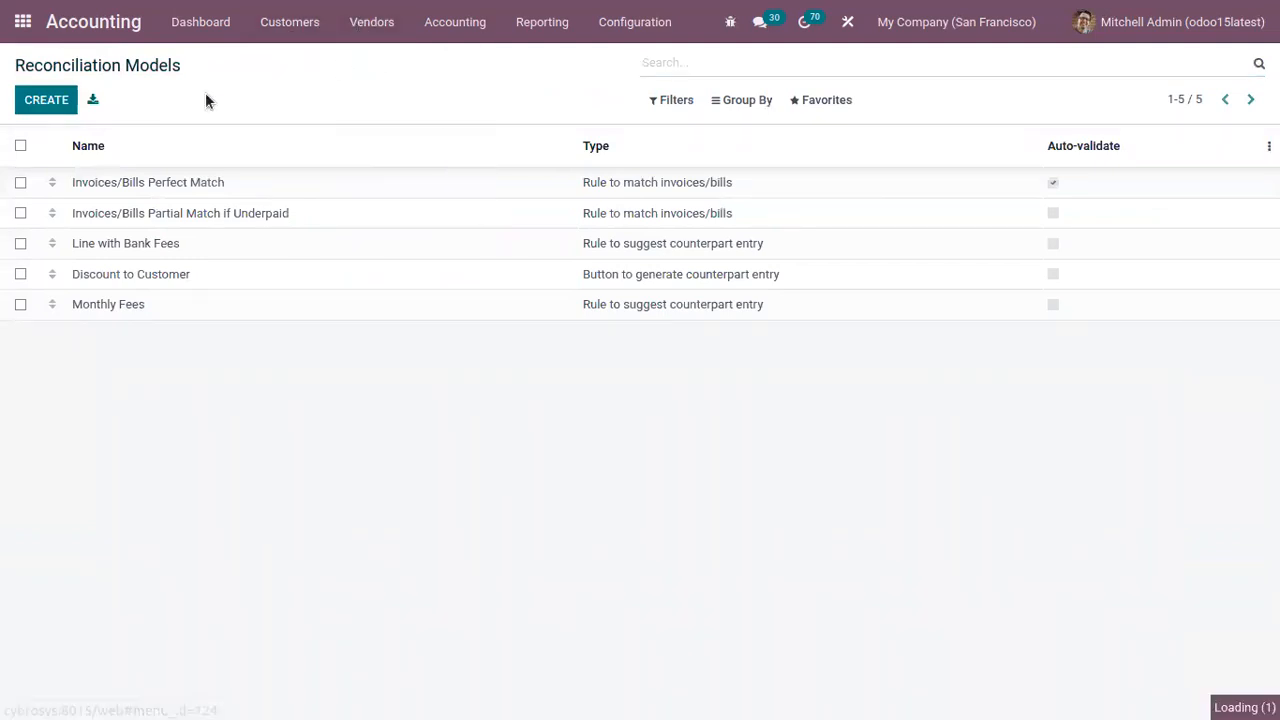
{"action": "left_click", "coordinate": [45, 99]}
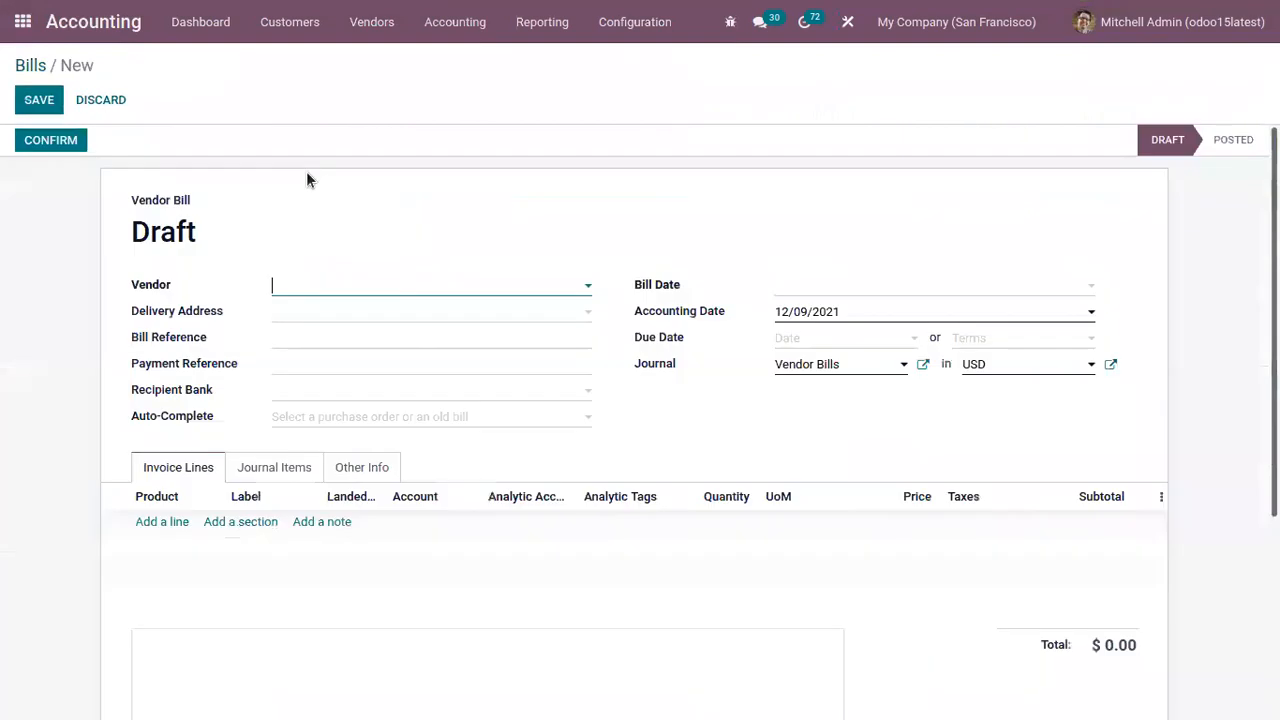
{"action": "left_click", "coordinate": [392, 289]}
{"action": "left_click", "coordinate": [388, 365]}
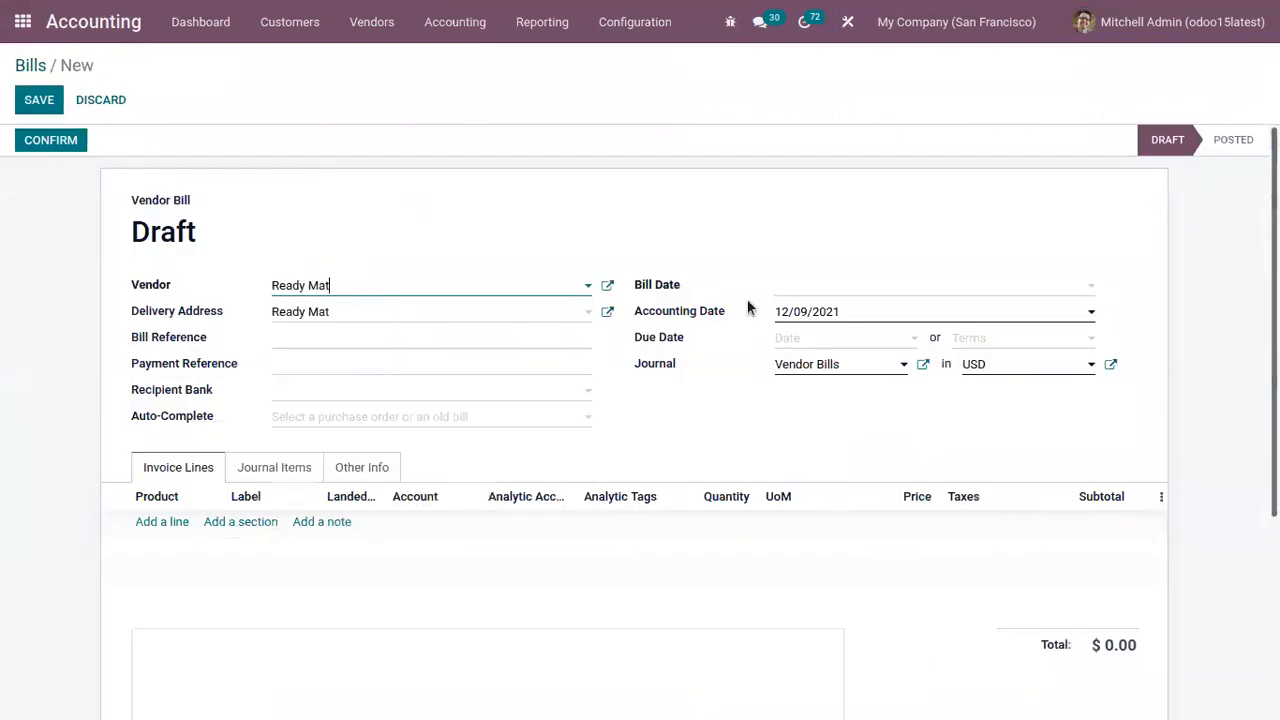
{"action": "left_click", "coordinate": [806, 288]}
{"action": "left_click", "coordinate": [944, 400]}
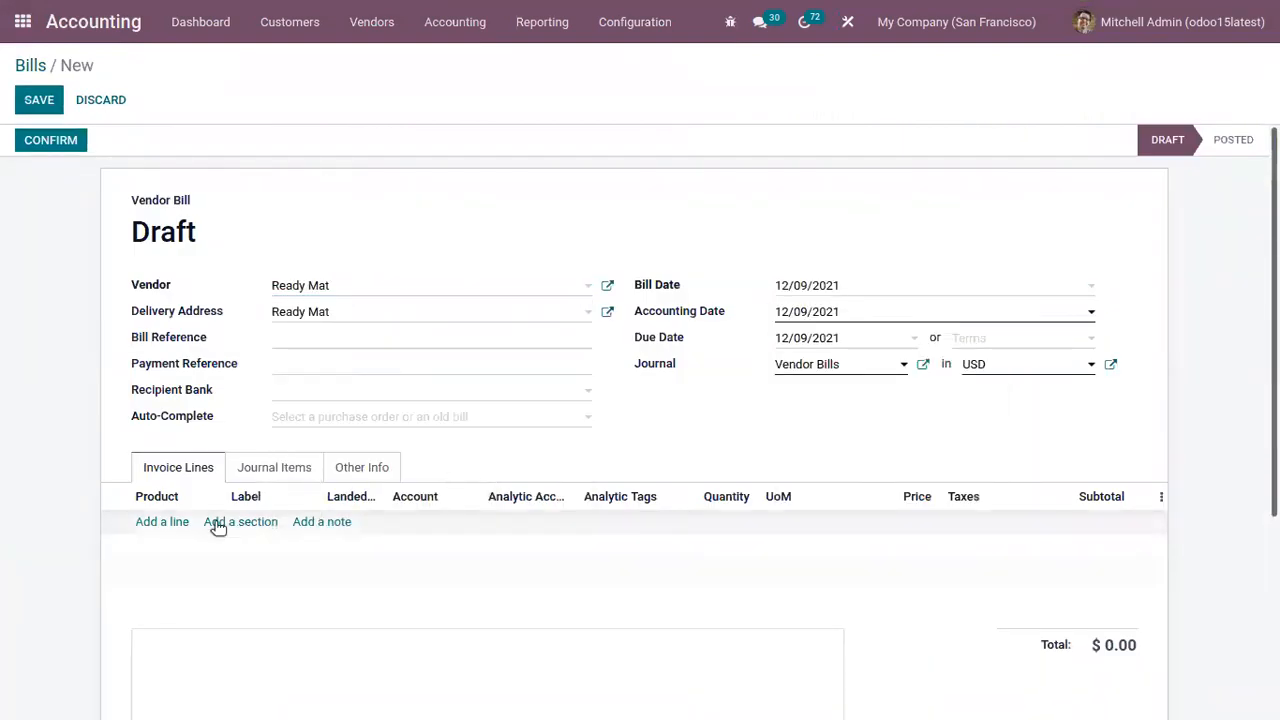
- Add the product Bag as an invoice line on the bill and remove its 15% tax
{"action": "left_click", "coordinate": [170, 521]}
{"action": "left_click", "coordinate": [177, 523]}
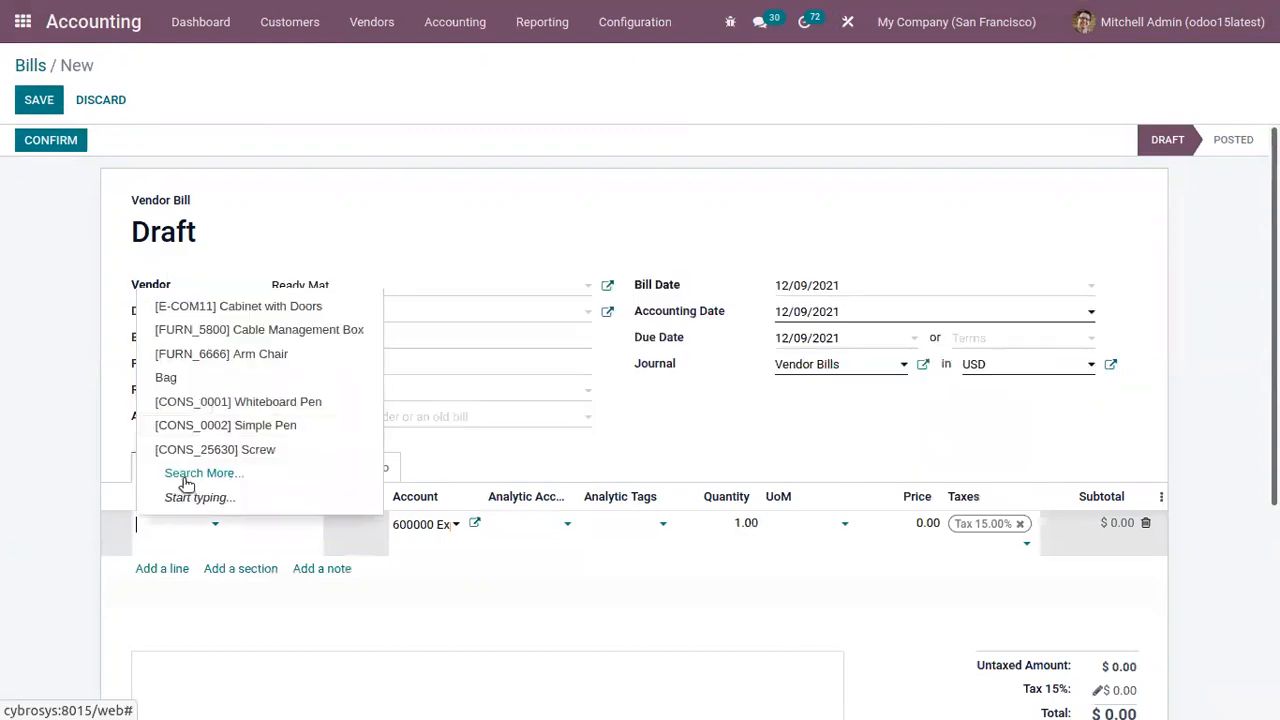
{"action": "left_click", "coordinate": [194, 377]}
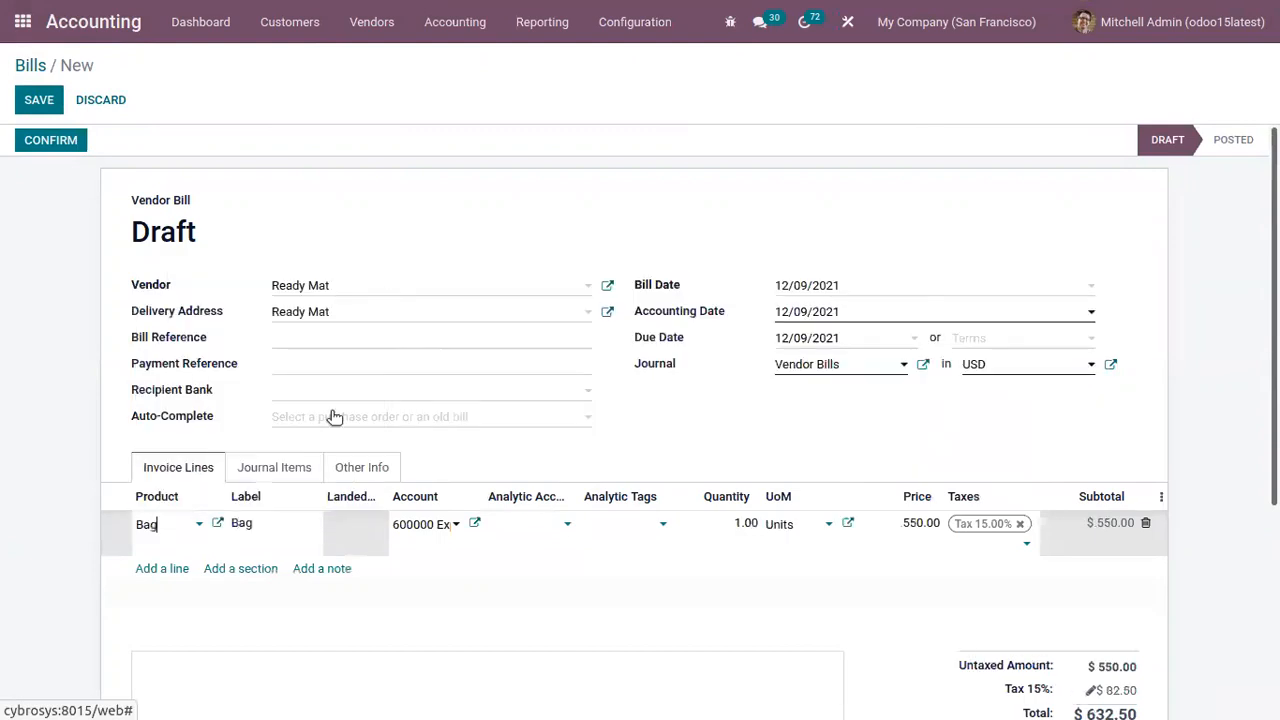
{"action": "left_click", "coordinate": [1019, 524]}
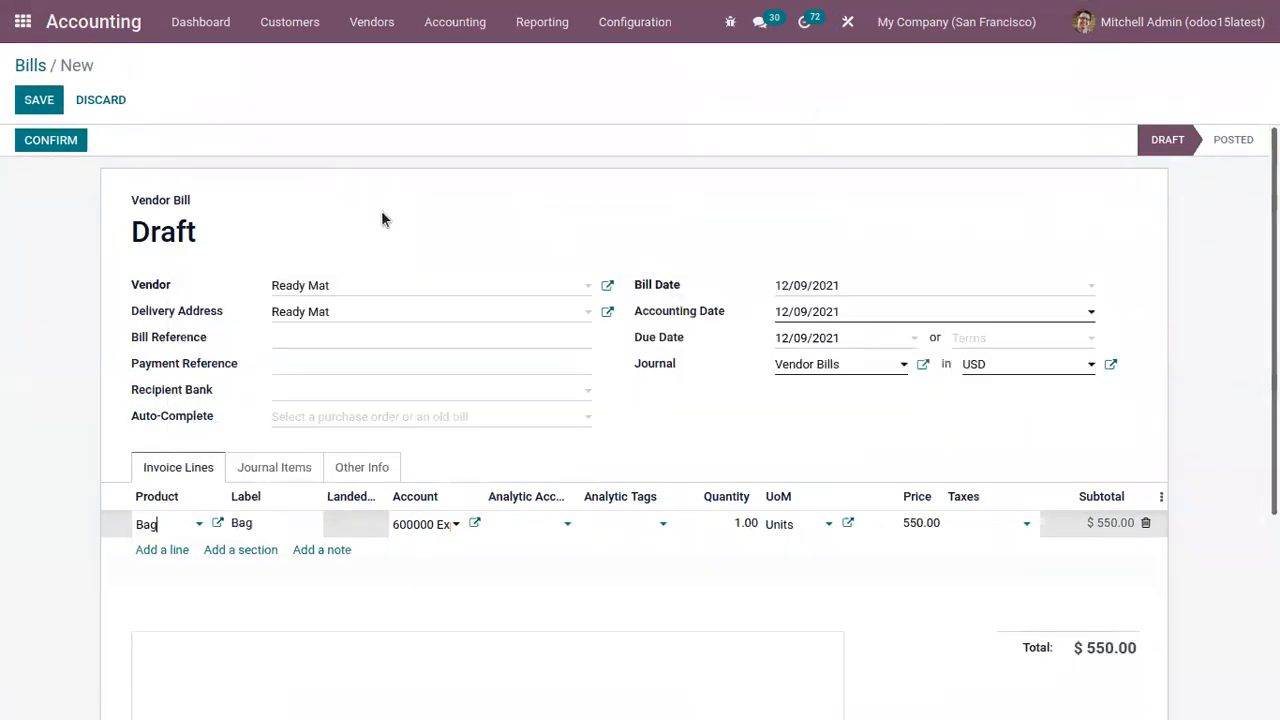
- Confirm the vendor bill and register its full $550.00 payment through the Bank journal with the Manual method
{"action": "left_click", "coordinate": [45, 143]}
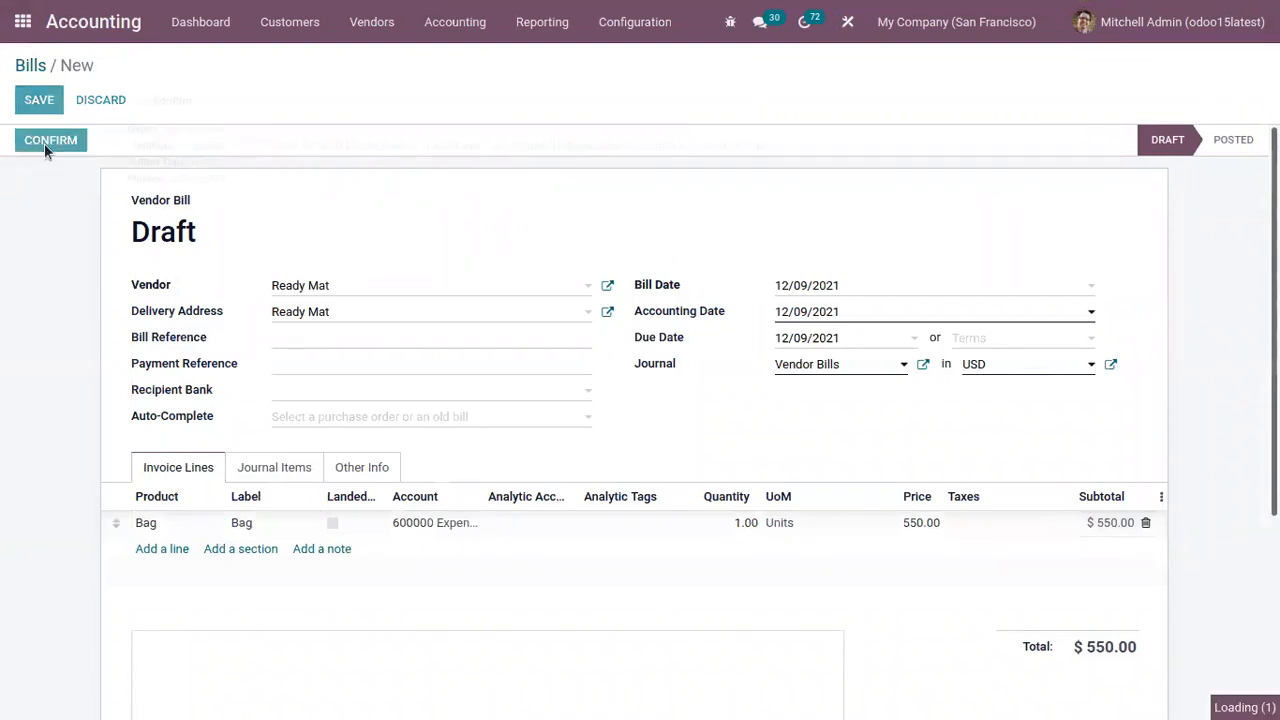
{"action": "left_click", "coordinate": [65, 144]}
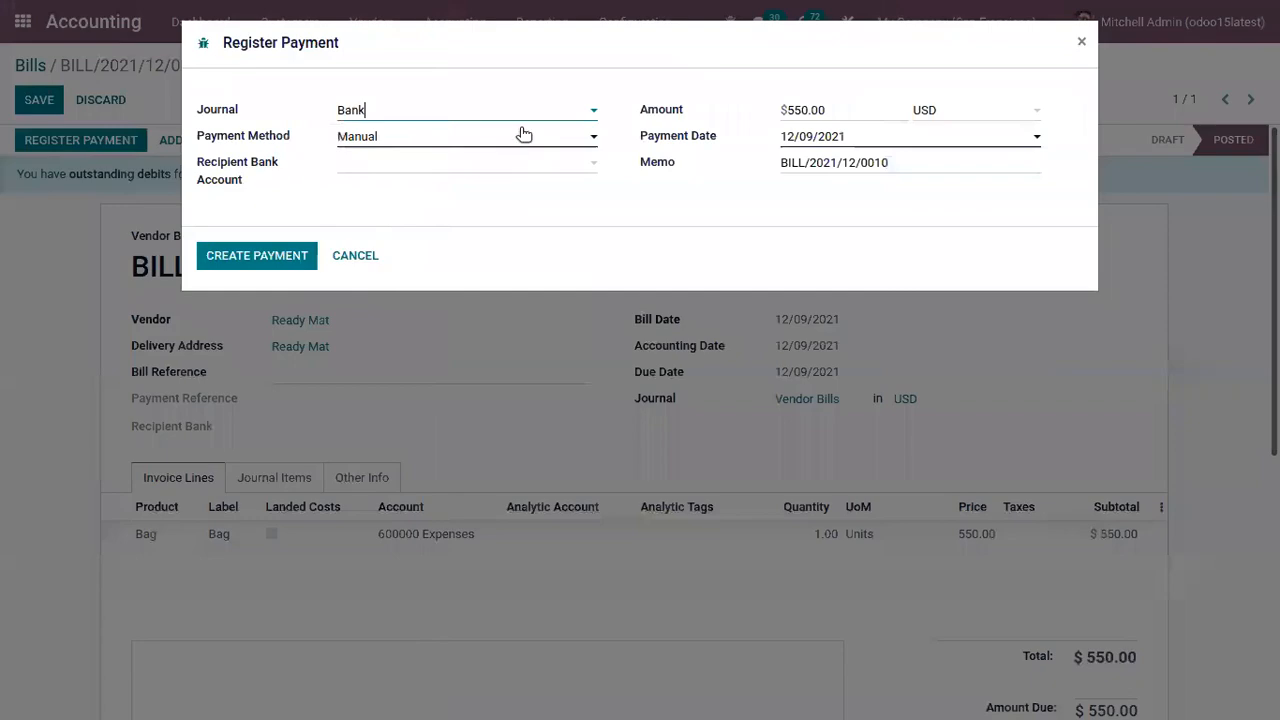
{"action": "left_click", "coordinate": [273, 259]}
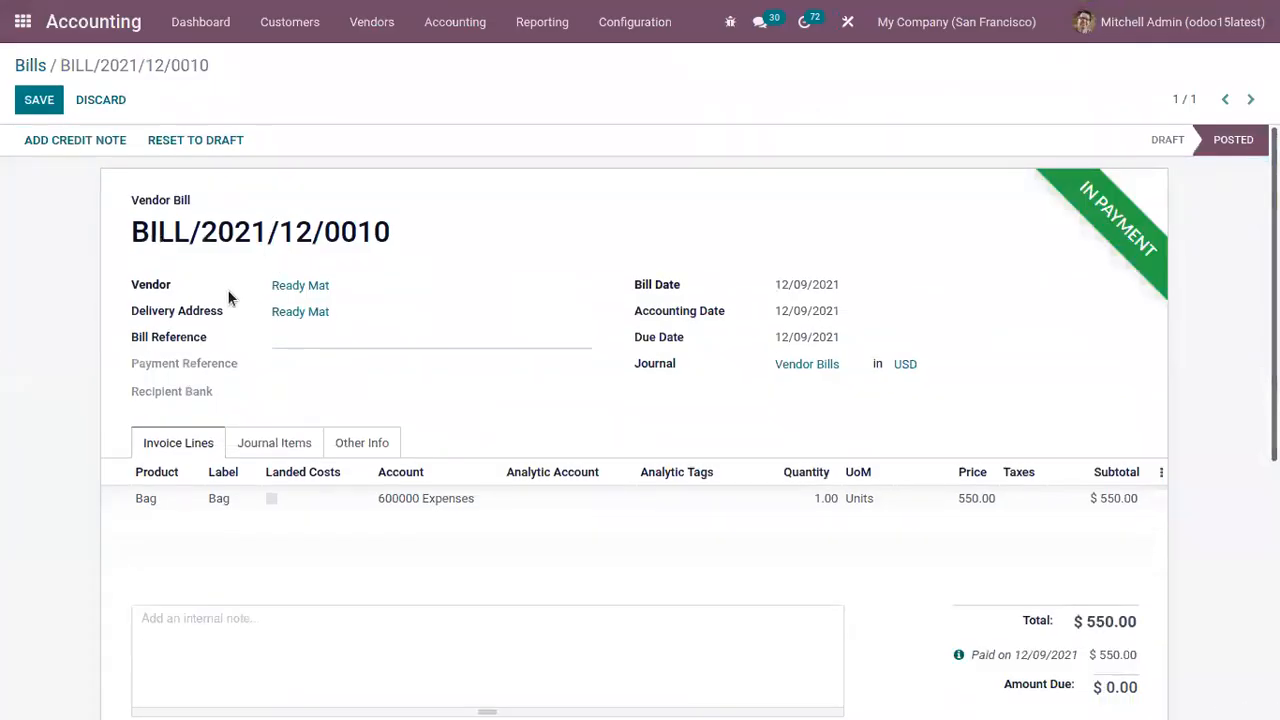
- Copy the bill number BILL/2021/12/0010 and start a new statement for the Bank journal from the accounting dashboard
{"action": "left_click_drag", "start_coordinate": [129, 240], "coordinate": [411, 224]}
{"action": "key", "text": "ctrl+c"}
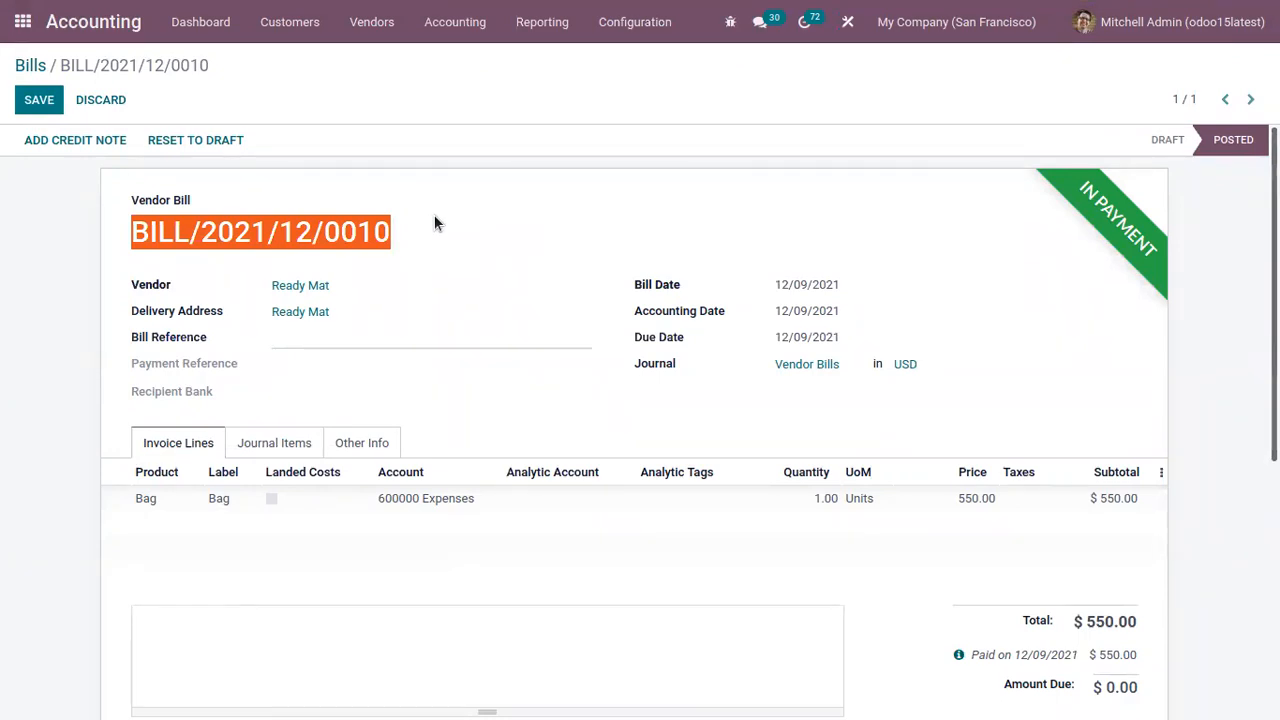
{"action": "left_click", "coordinate": [198, 24]}
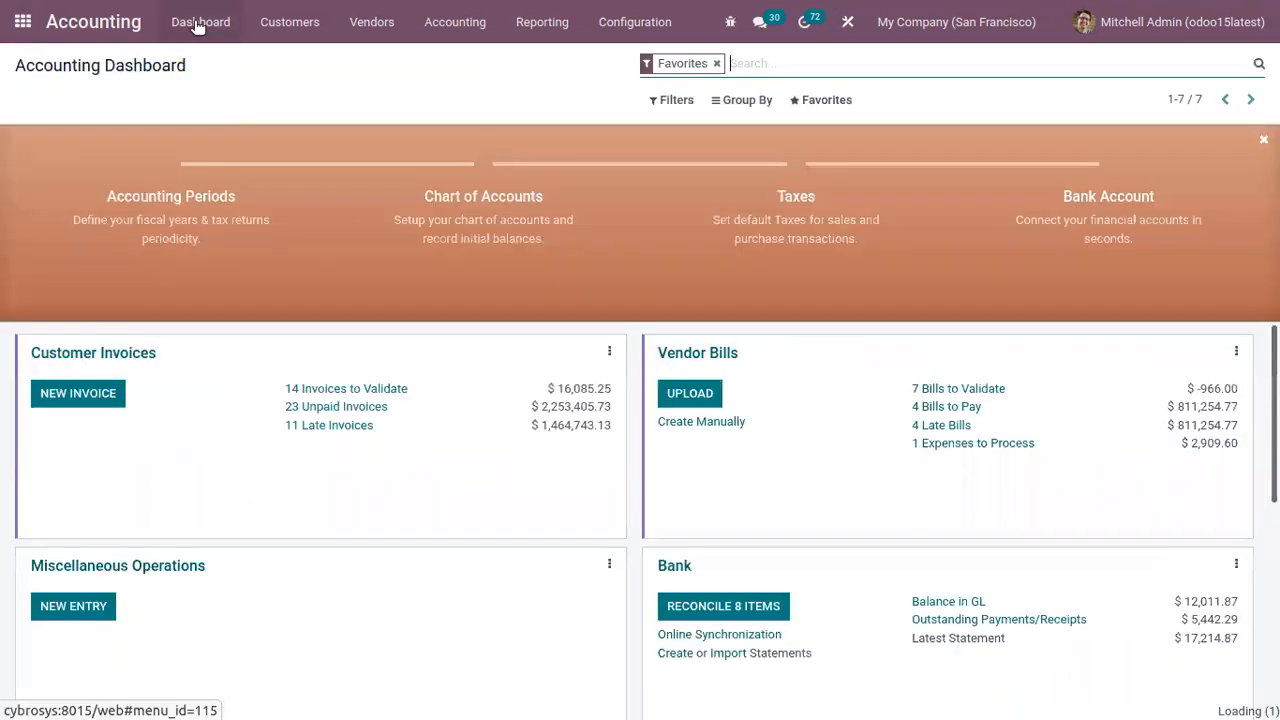
{"action": "left_click", "coordinate": [672, 652]}
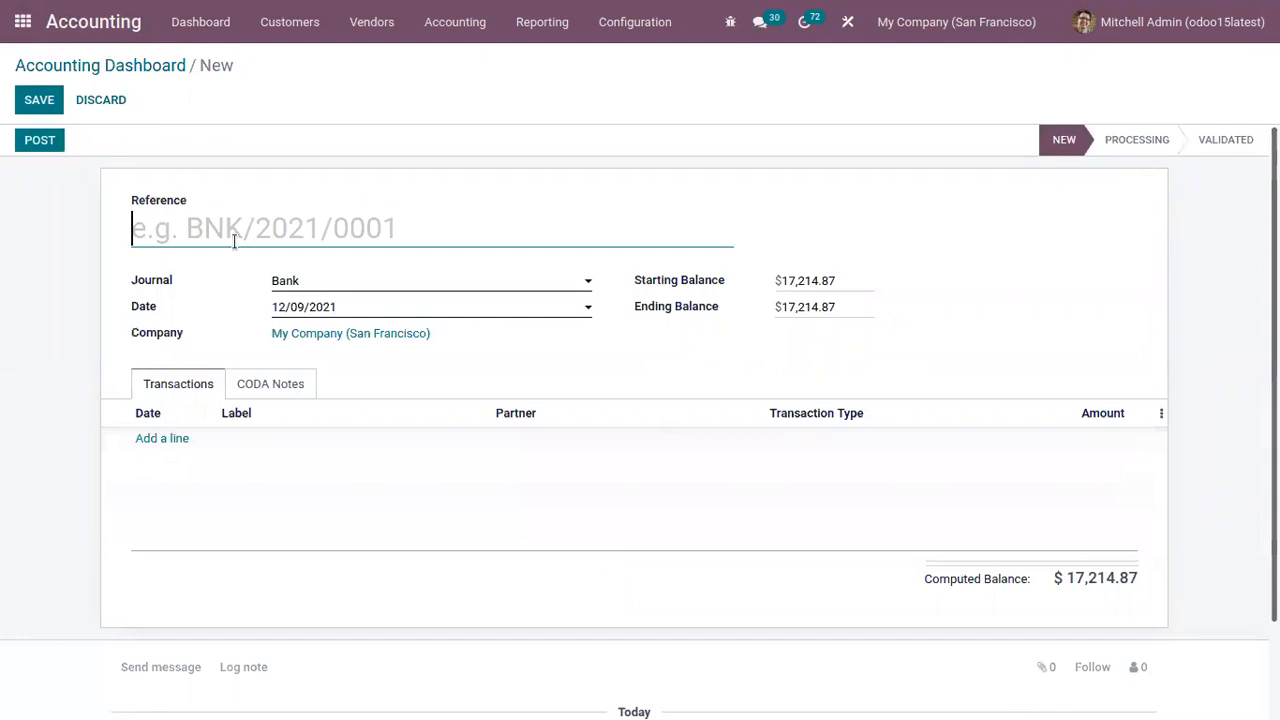
- Set the bank statement's reference to bnk/2021/0010, reusing the year and sequence from the copied bill number
{"action": "type", "text": "bnk"}
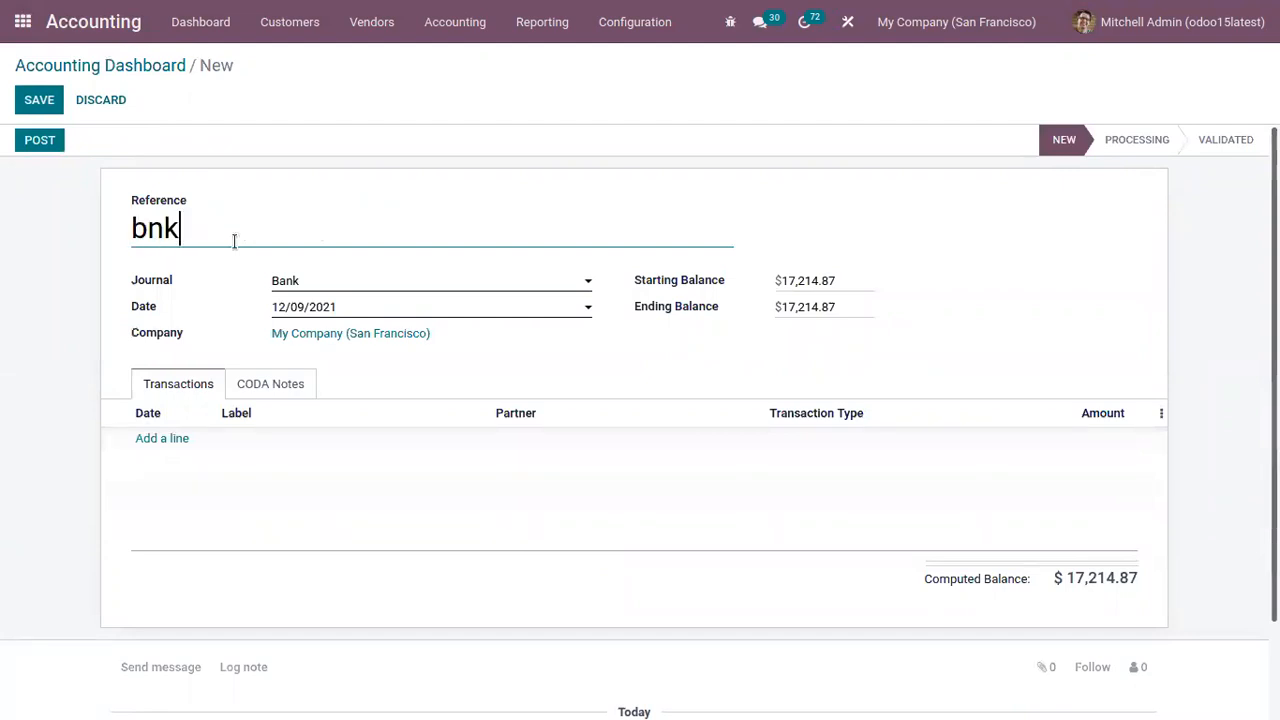
{"action": "key", "text": "ctrl+v"}
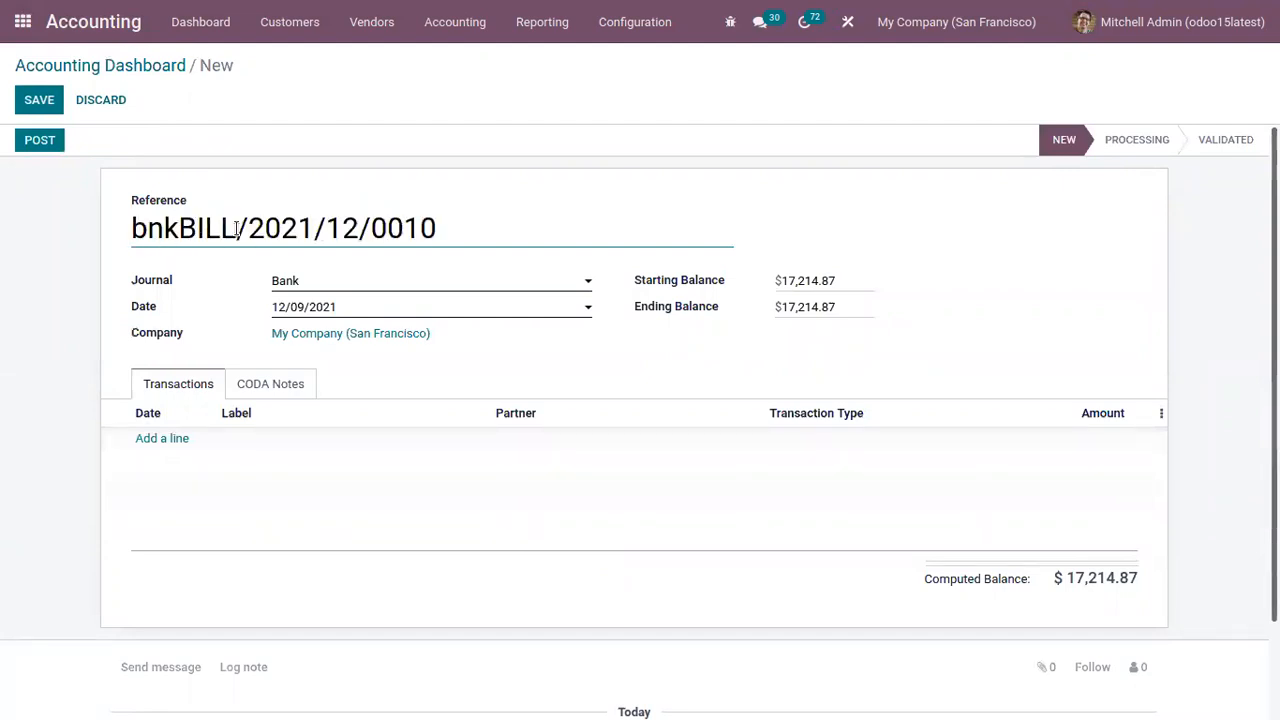
{"action": "left_click_drag", "start_coordinate": [245, 226], "coordinate": [179, 226]}
{"action": "key", "text": "BackSpace"}
{"action": "type", "text": "/"}
{"action": "left_click_drag", "start_coordinate": [302, 232], "coordinate": [256, 230]}
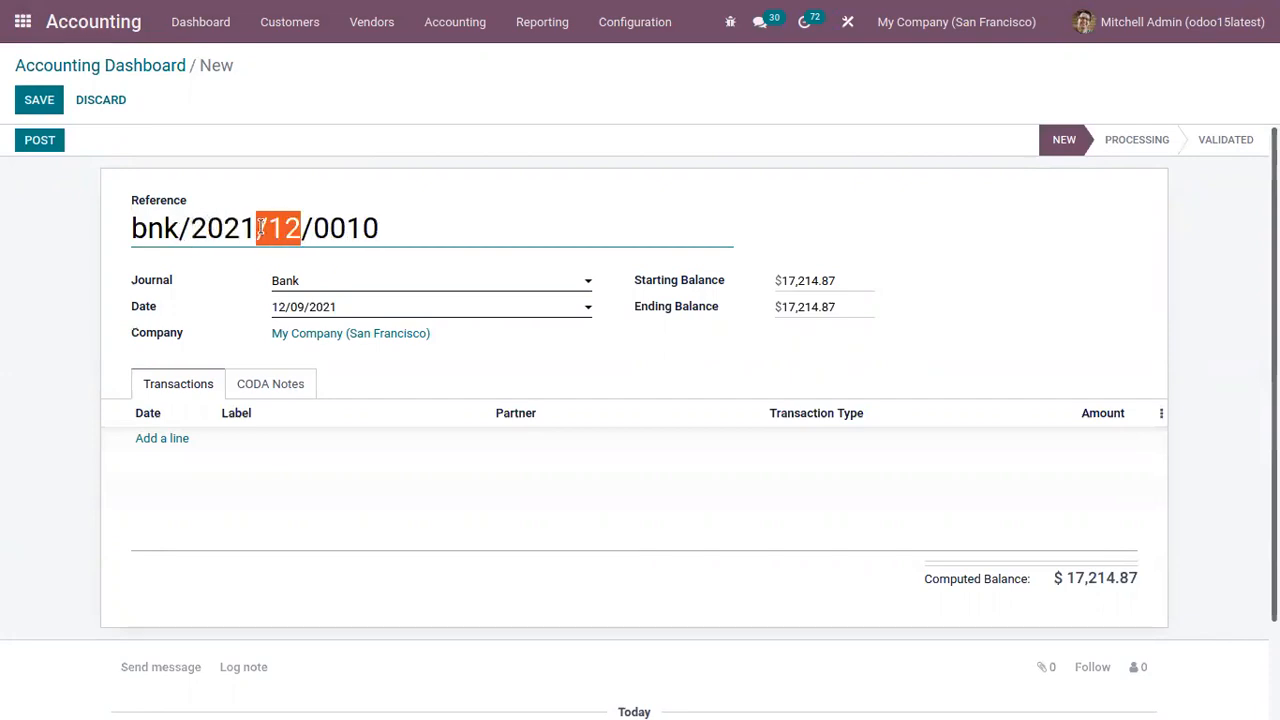
{"action": "key", "text": "BackSpace"}
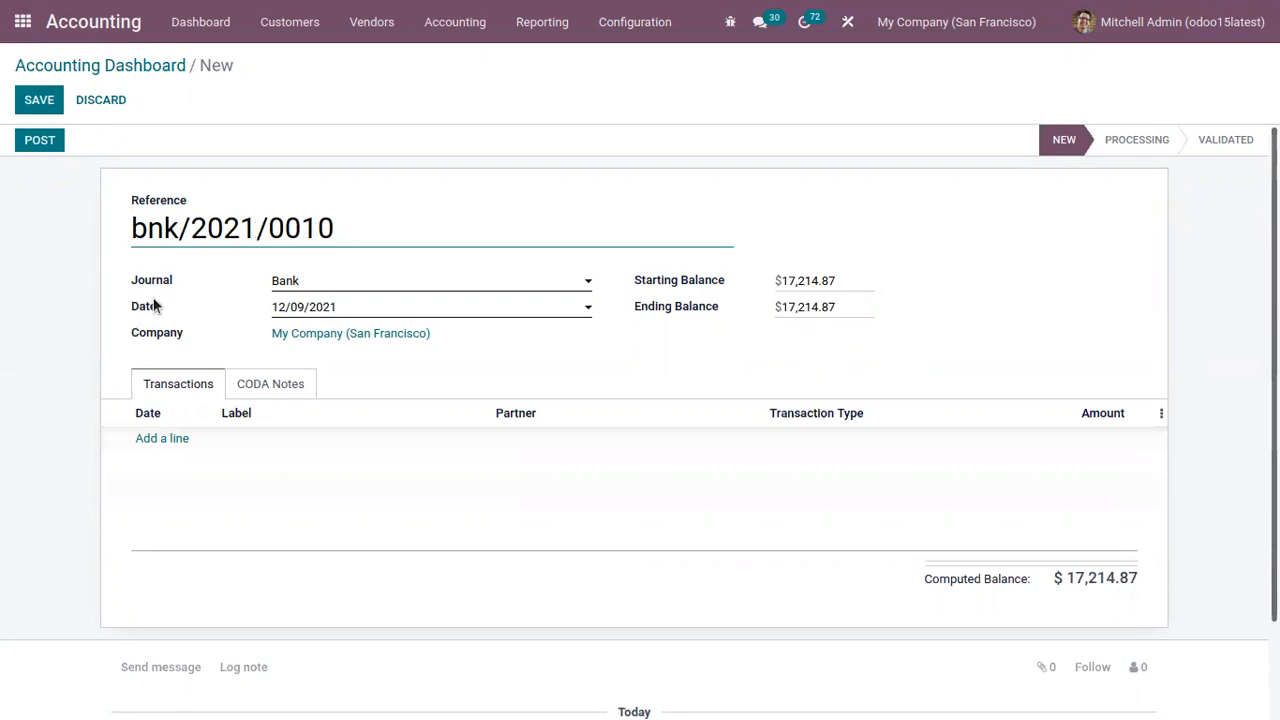
- Add a transaction line dated 12/09/2021 with label BILL/2021/12/0010, partner Ready Mat and amount -550
{"action": "left_click", "coordinate": [162, 439]}
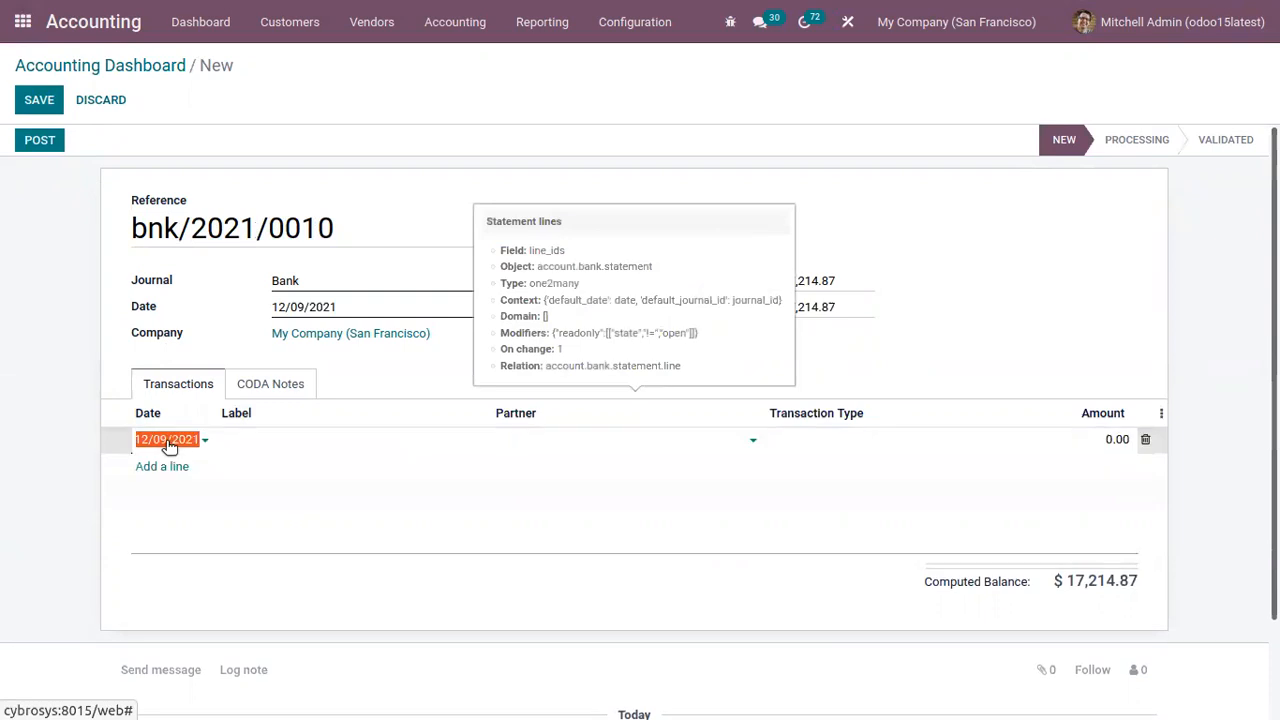
{"action": "left_click", "coordinate": [256, 441]}
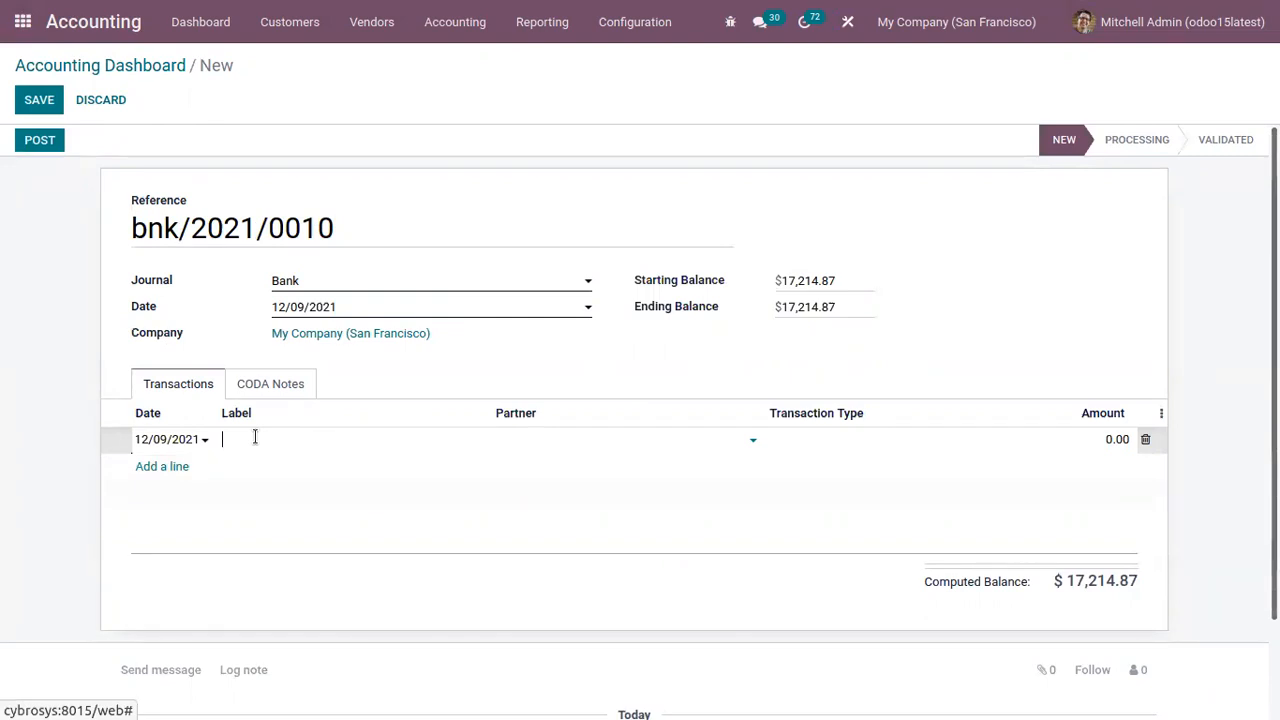
{"action": "key", "text": "ctrl+v"}
{"action": "left_click", "coordinate": [574, 439]}
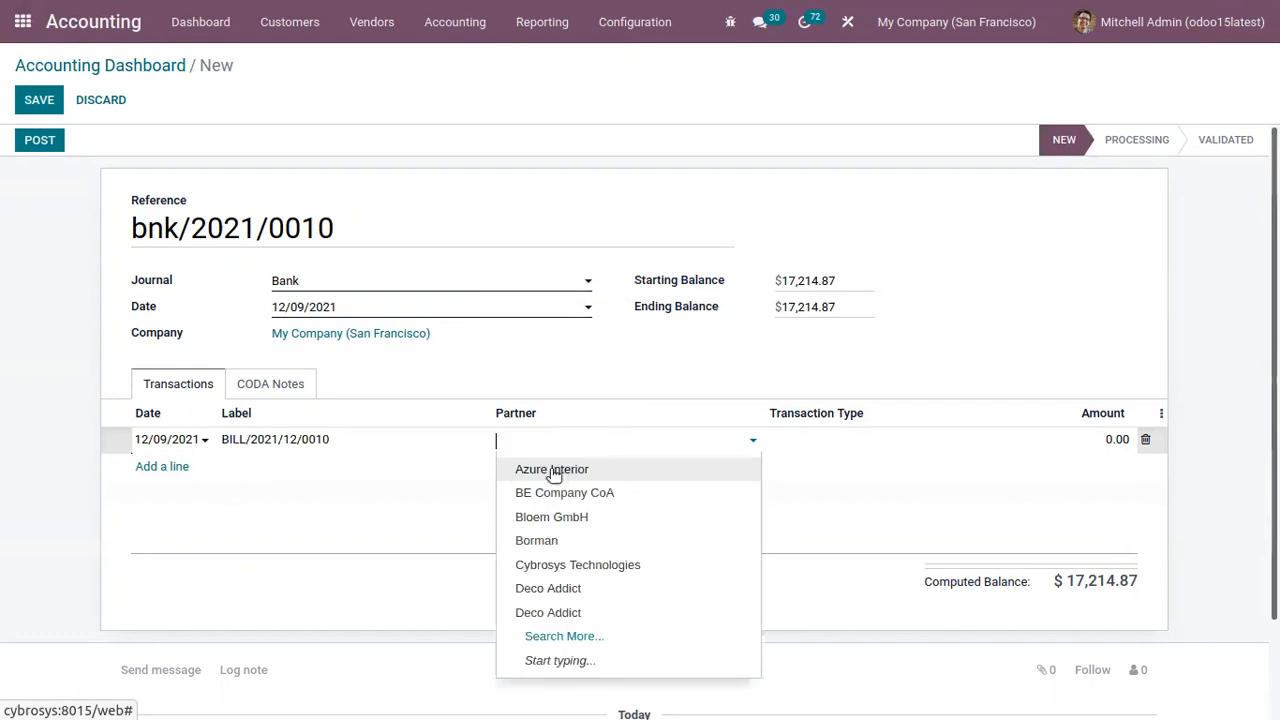
{"action": "type", "text": "r"}
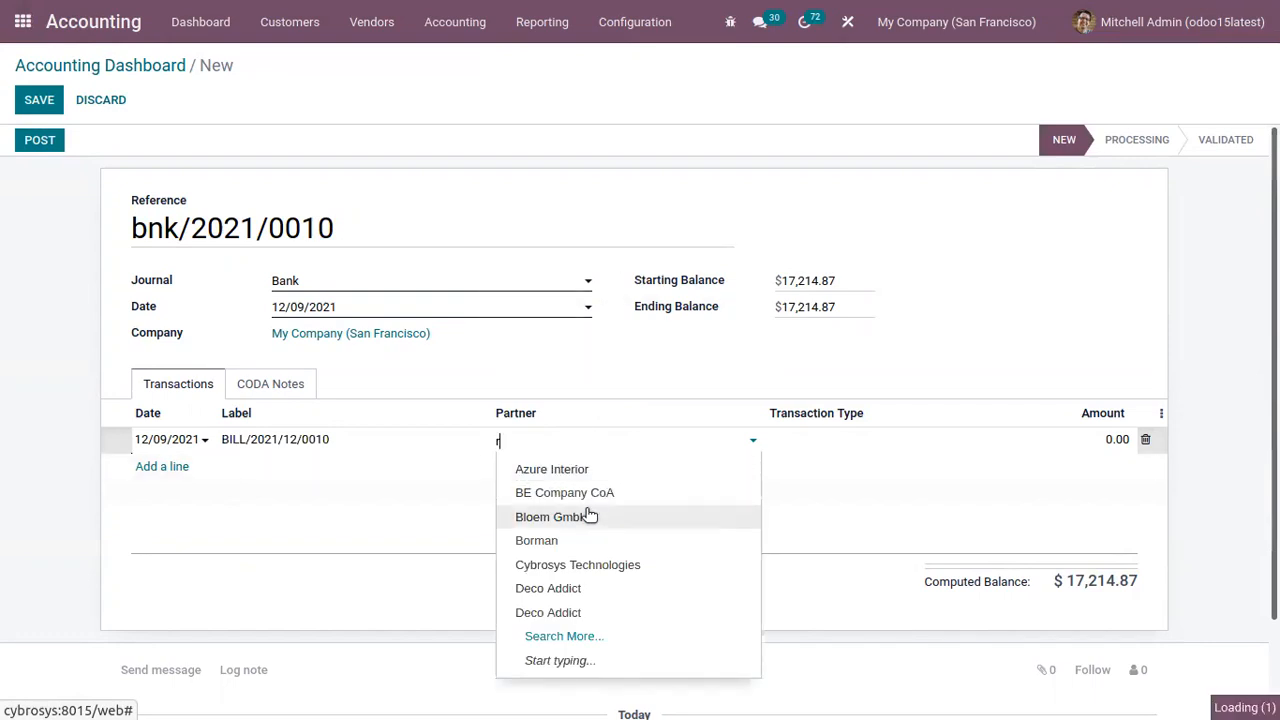
{"action": "type", "text": "ead"}
{"action": "left_click", "coordinate": [574, 469]}
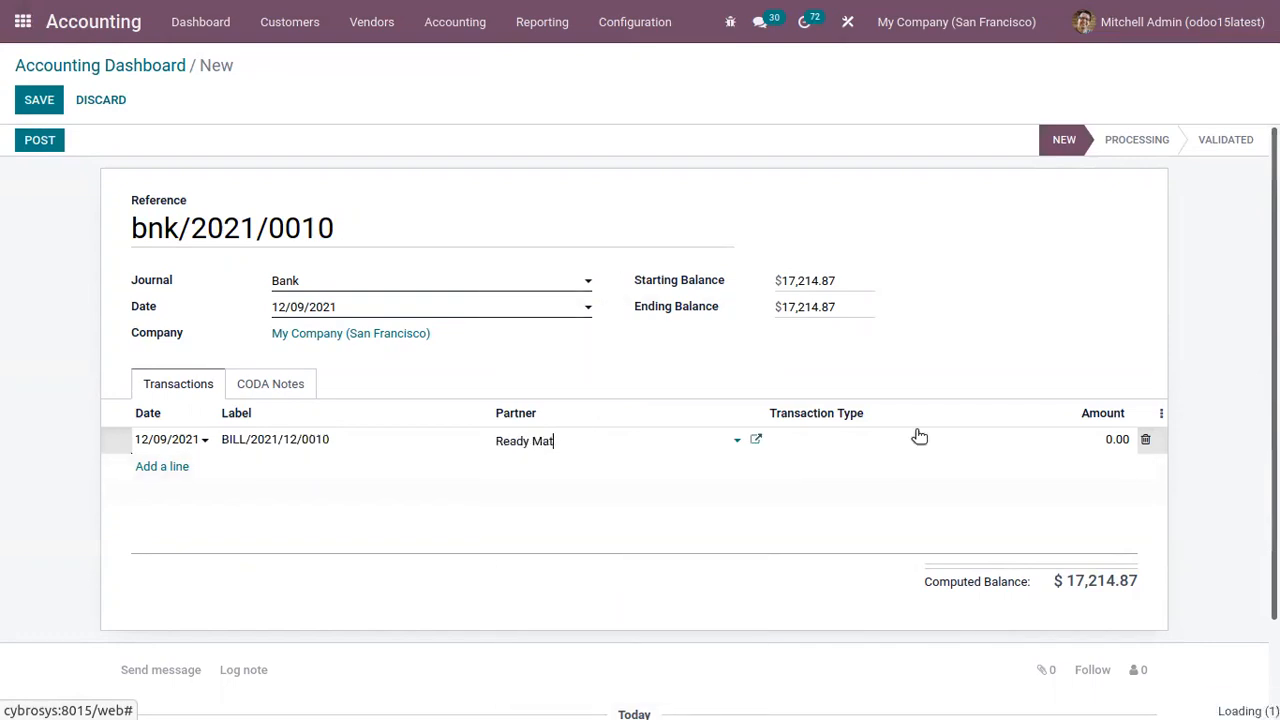
{"action": "left_click", "coordinate": [1118, 440]}
{"action": "left_click", "coordinate": [1121, 438]}
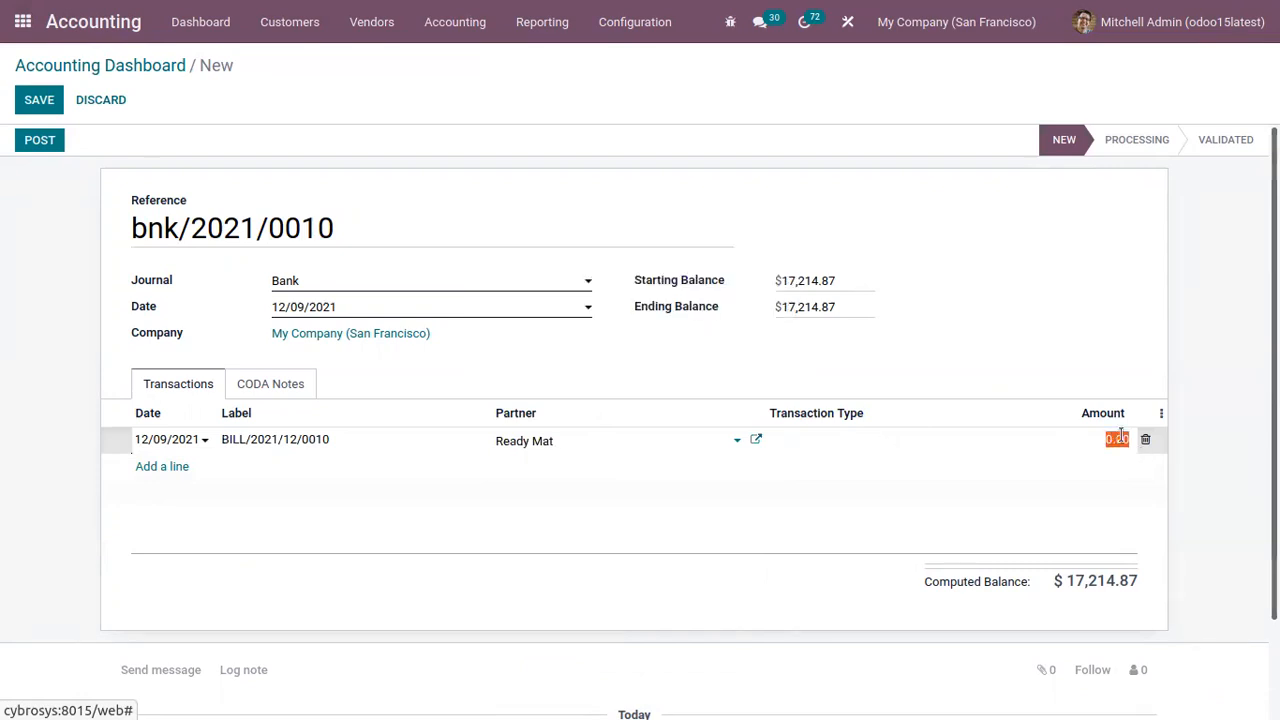
{"action": "key", "text": "BackSpace"}
{"action": "type", "text": "-550"}
{"action": "left_click", "coordinate": [972, 517]}
- Set the statement's ending balance to the computed balance of 16,664.87 and save the statement
{"action": "left_click_drag", "start_coordinate": [1066, 580], "coordinate": [1125, 578]}
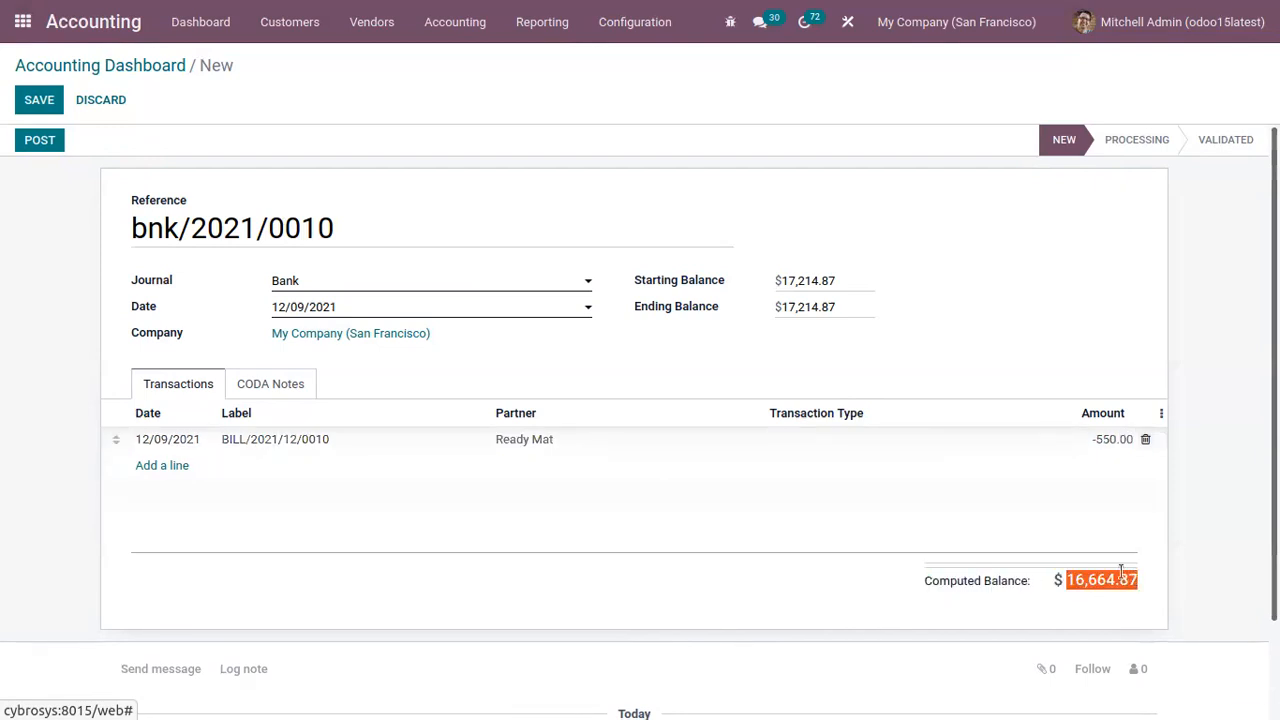
{"action": "left_click_drag", "start_coordinate": [849, 304], "coordinate": [766, 304]}
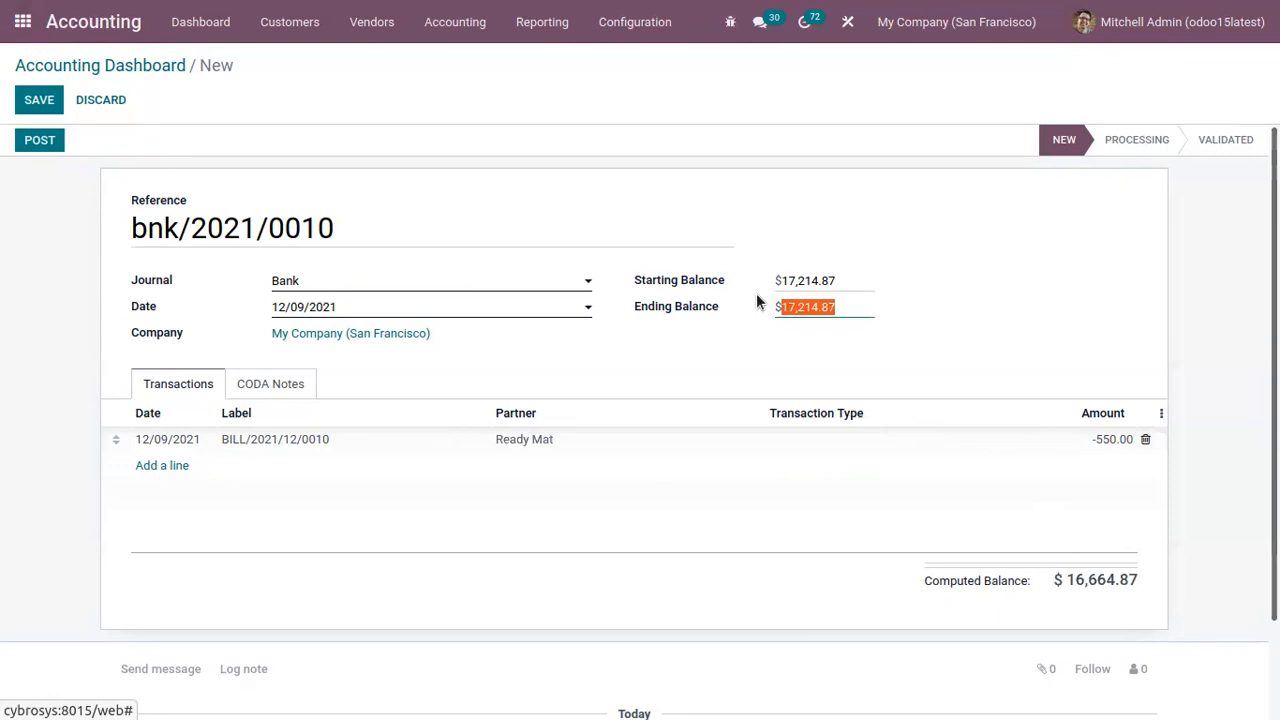
{"action": "type", "text": "16,664.87"}
{"action": "left_click", "coordinate": [40, 99]}
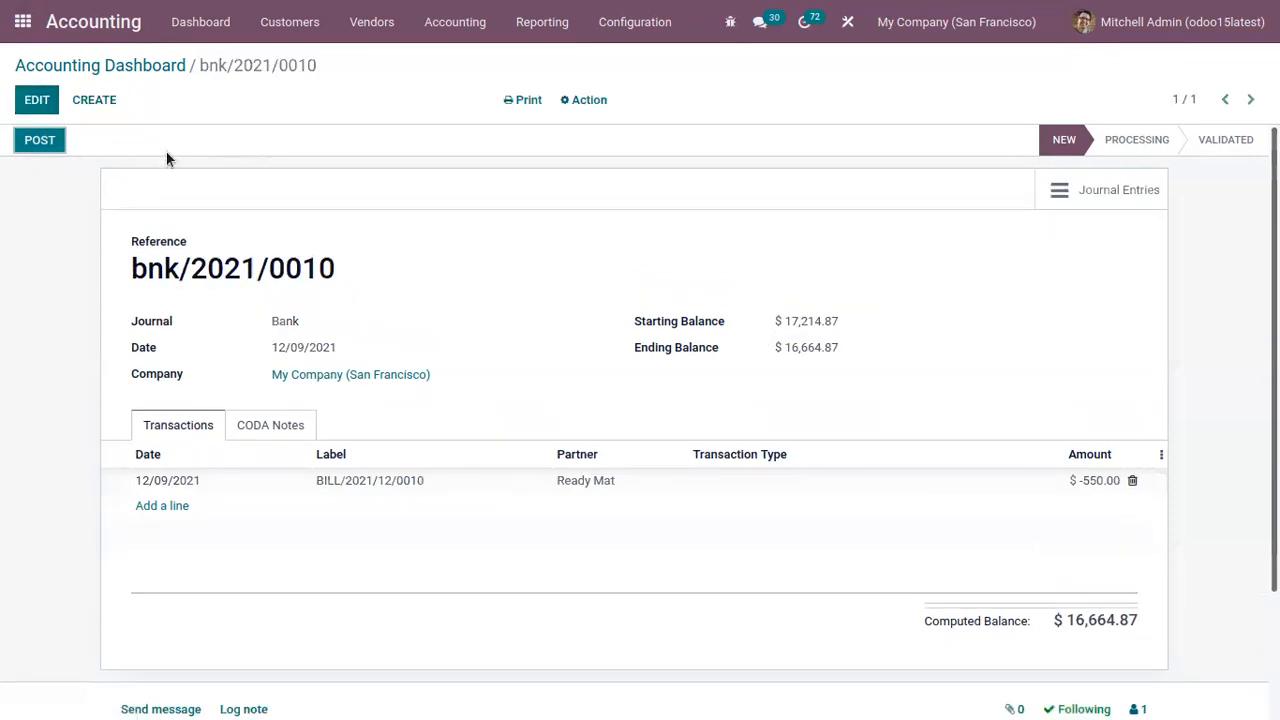
- Post the bank statement bnk/2021/0010, reconcile its transaction and validate the statement
{"action": "left_click", "coordinate": [20, 142]}
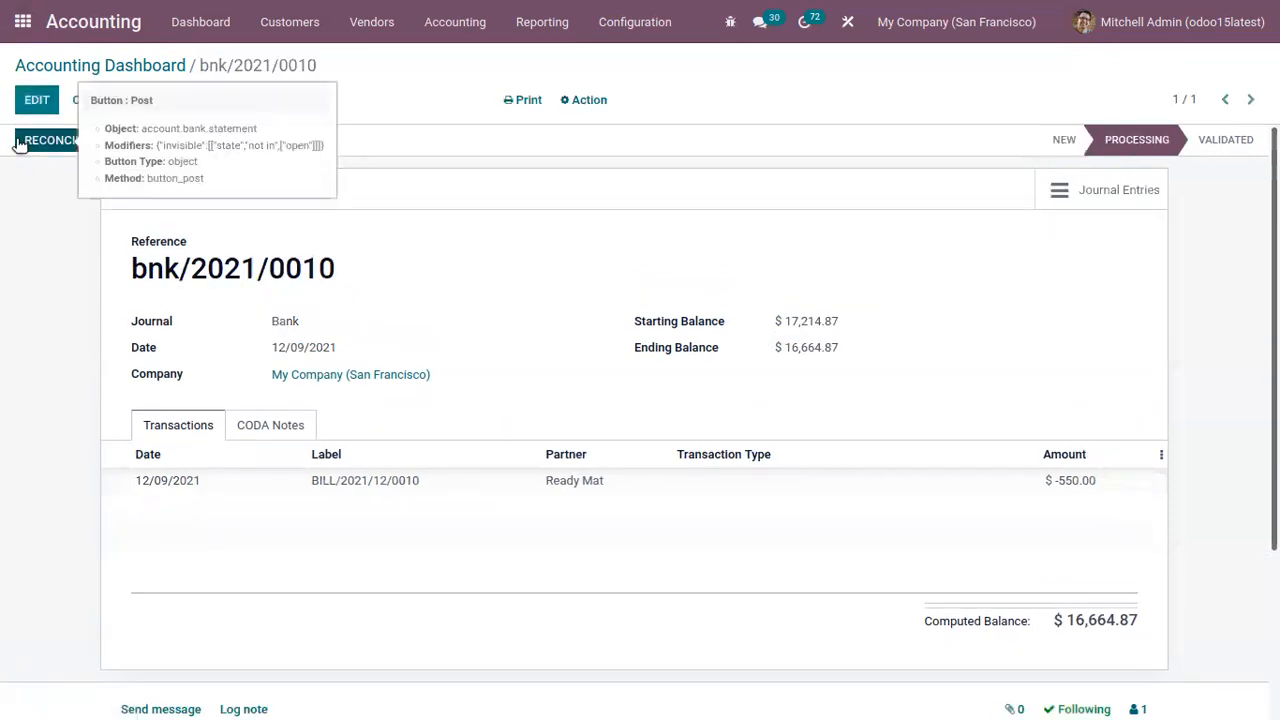
{"action": "left_click", "coordinate": [46, 143]}
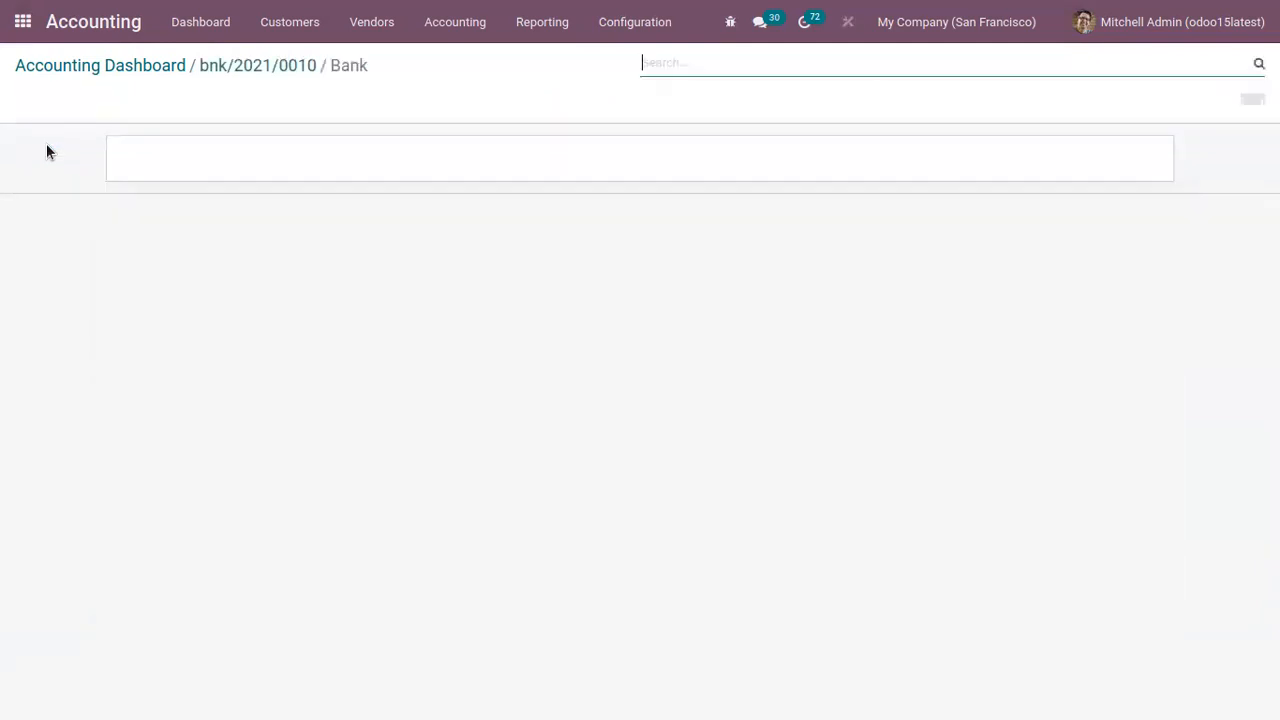
{"action": "left_click", "coordinate": [239, 70]}
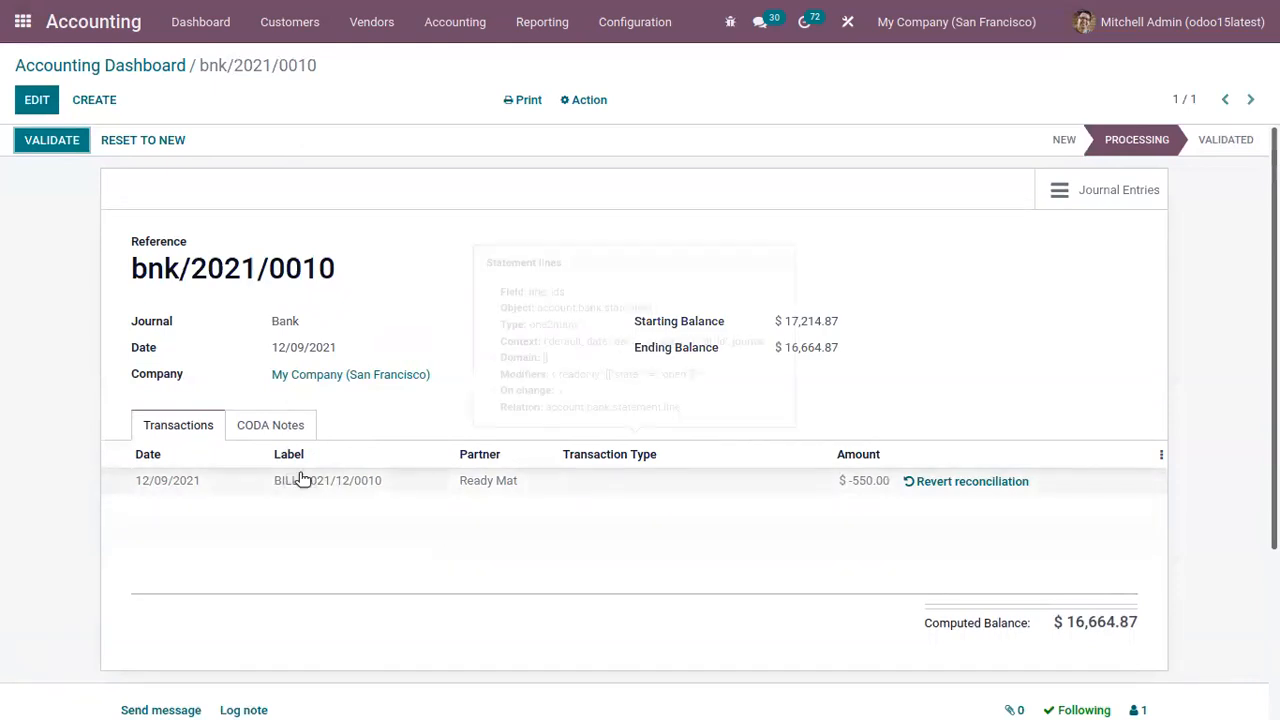
{"action": "left_click", "coordinate": [80, 148]}
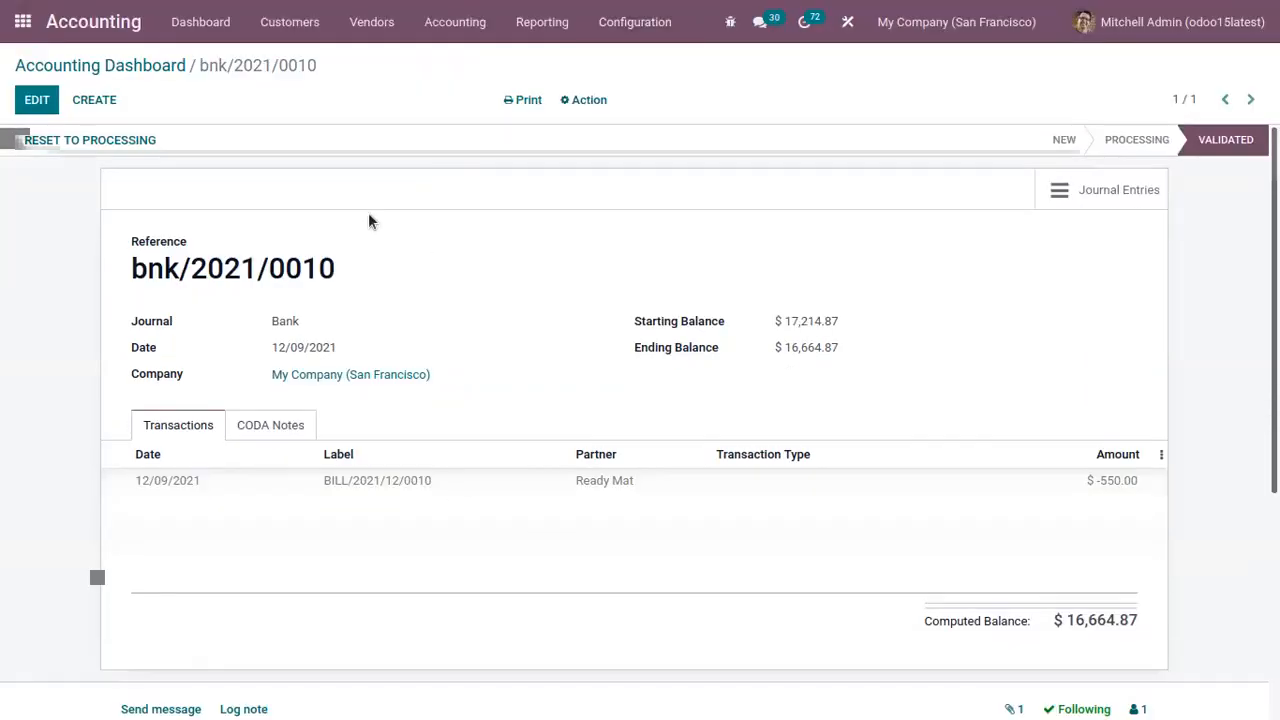
- View the list of reconciliation models and review the matches proposed on the manual Reconciliation page
{"action": "left_click", "coordinate": [638, 24]}
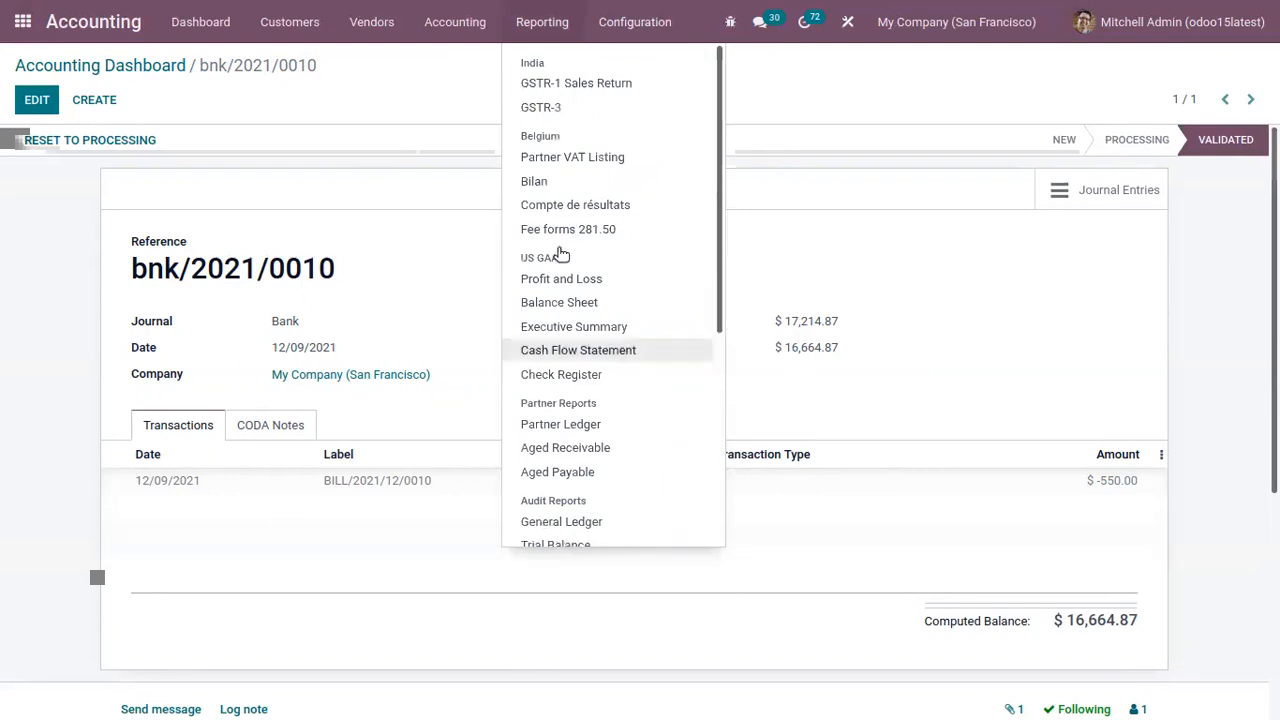
{"action": "left_click", "coordinate": [622, 231]}
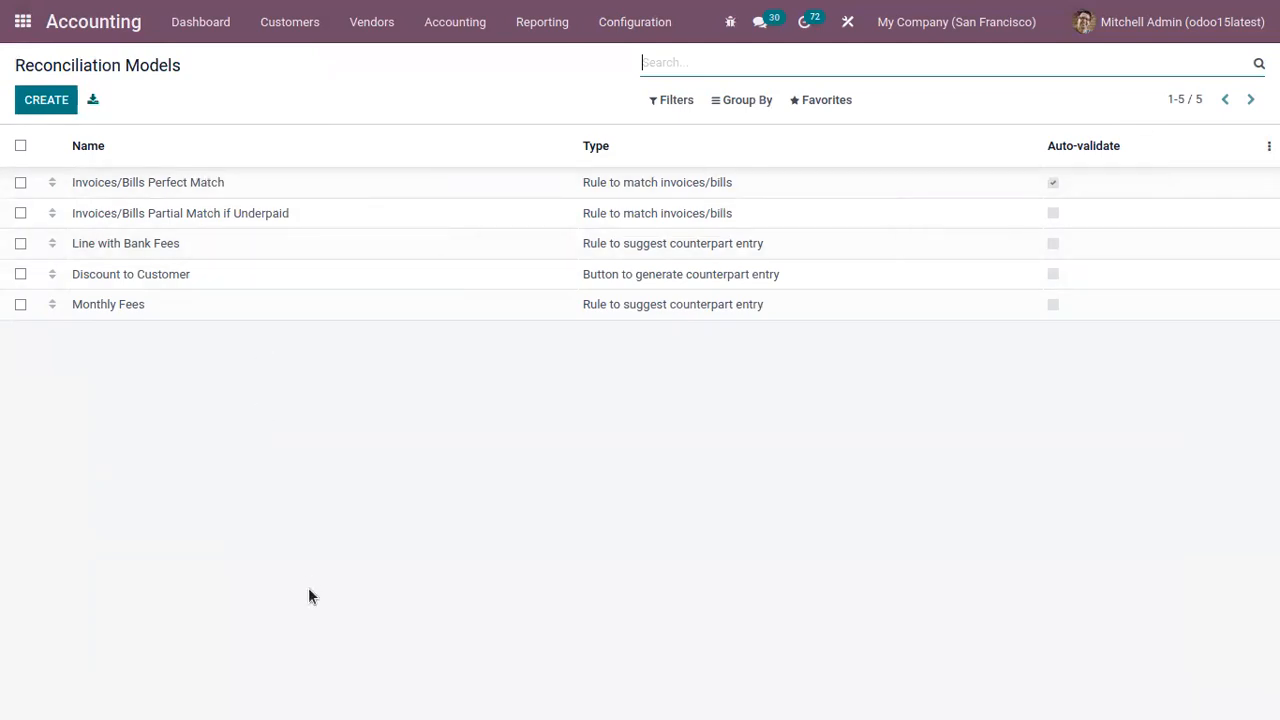
{"action": "left_click", "coordinate": [455, 22]}
{"action": "left_click", "coordinate": [562, 334]}
{"action": "left_click", "coordinate": [451, 24]}
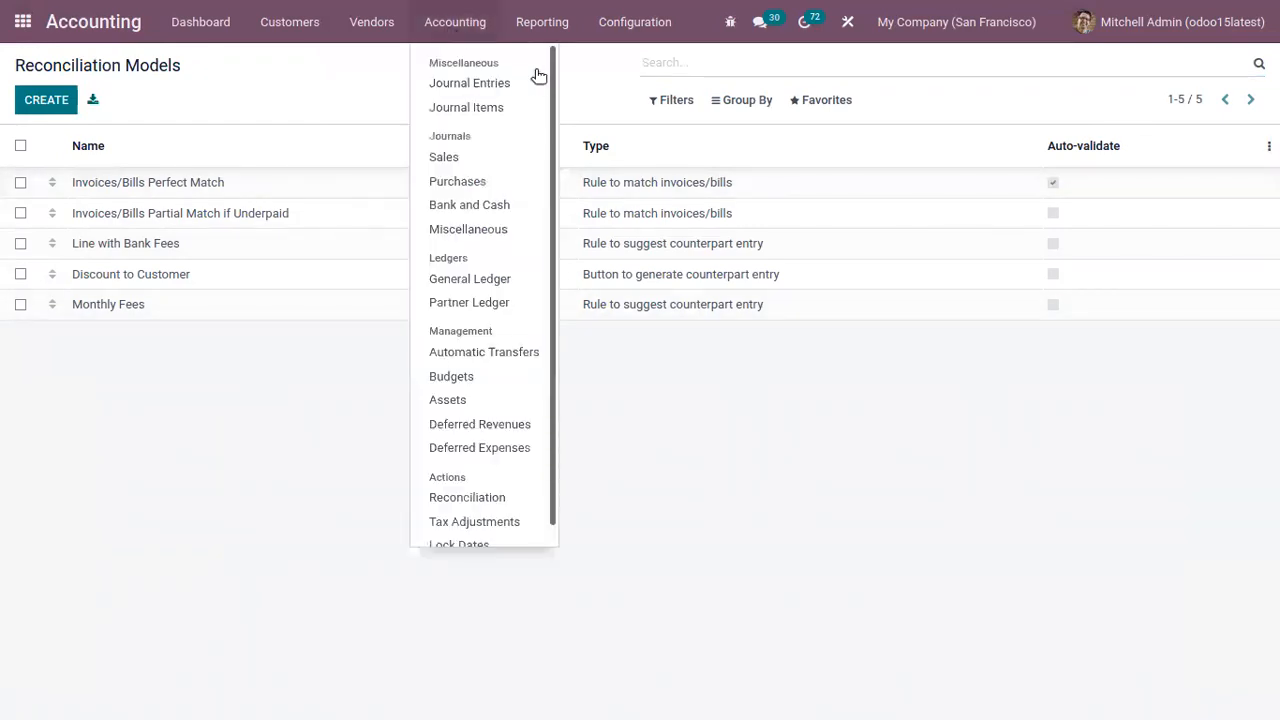
{"action": "scroll", "coordinate": [548, 85], "scroll_direction": "down", "scroll_amount": 1}
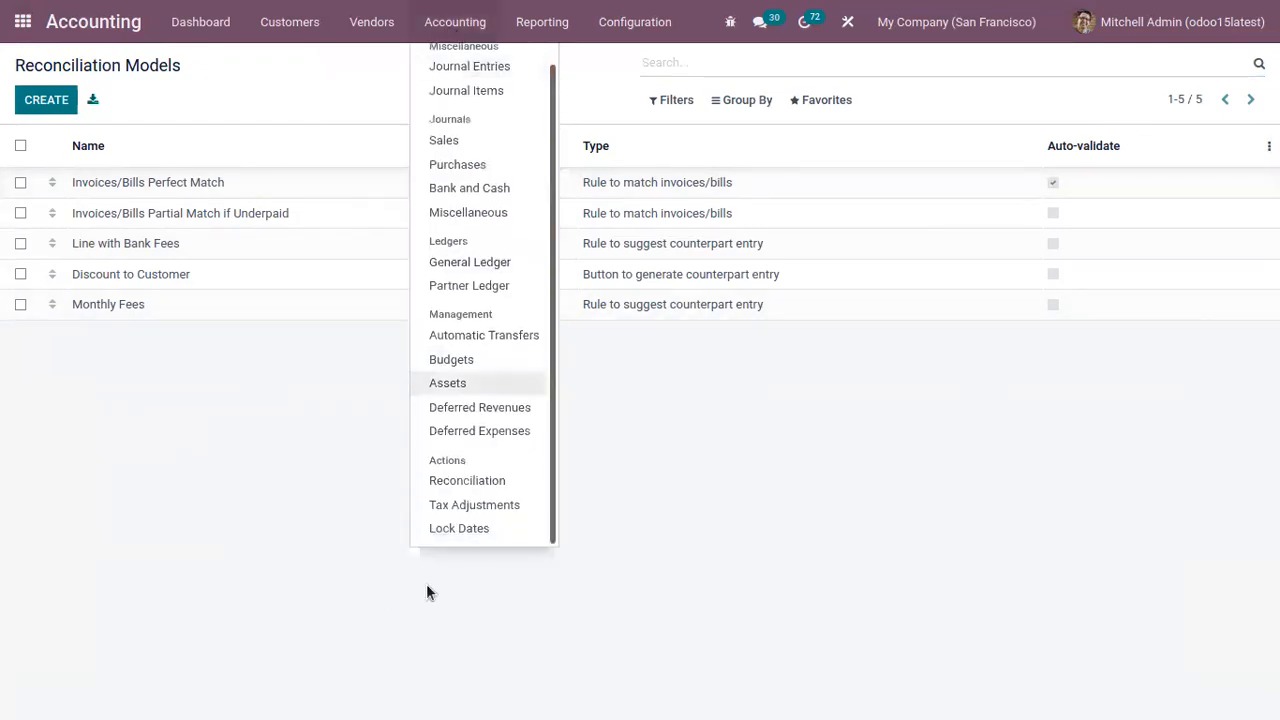
{"action": "left_click", "coordinate": [466, 481]}
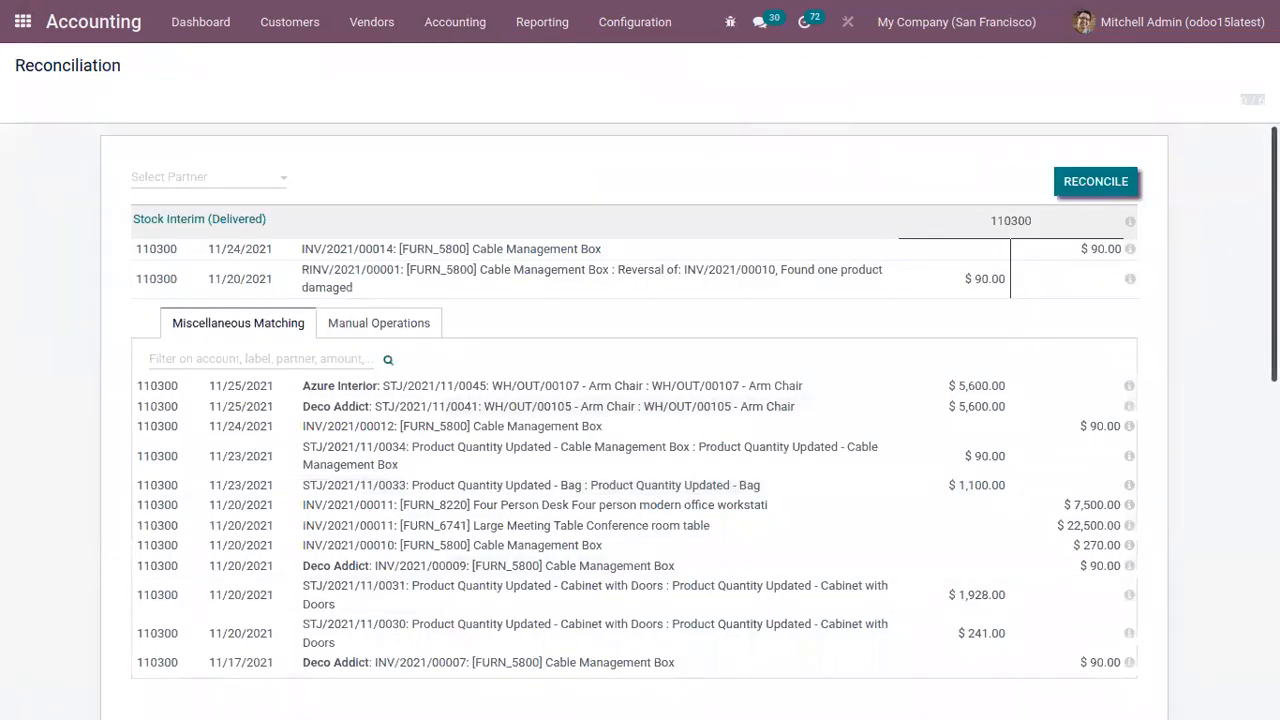
{"action": "scroll", "coordinate": [640, 420], "scroll_direction": "down", "scroll_amount": 15}
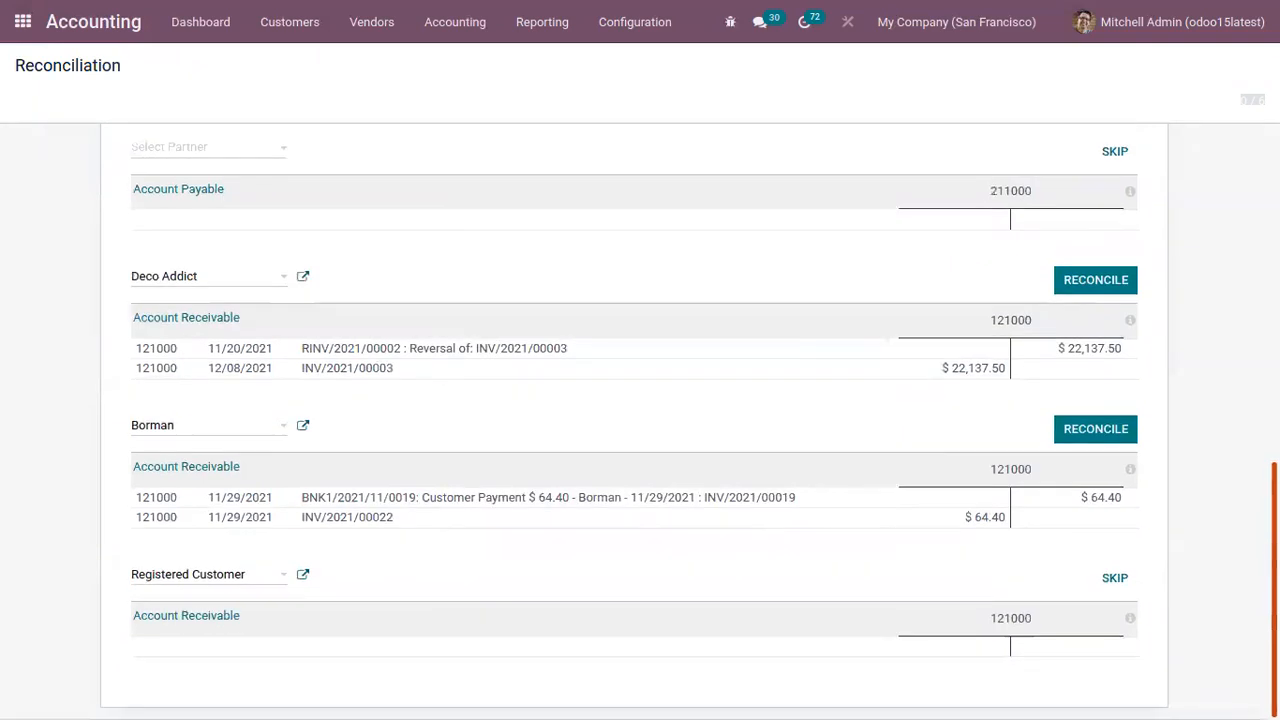
{"action": "scroll", "coordinate": [640, 420], "scroll_direction": "up", "scroll_amount": 15}
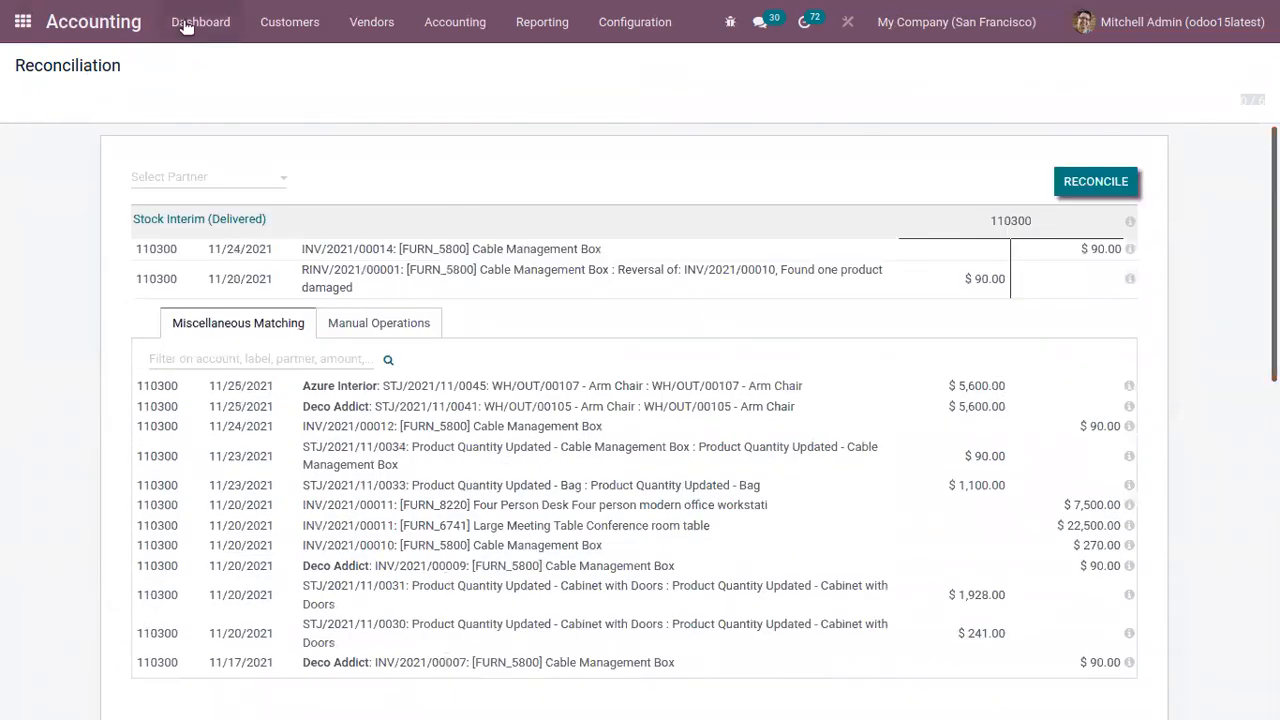
- View the Bank journal's items to reconcile from the accounting dashboard and return to the dashboard
{"action": "left_click", "coordinate": [185, 26]}
{"action": "scroll", "coordinate": [1228, 478], "scroll_direction": "down", "scroll_amount": 1}
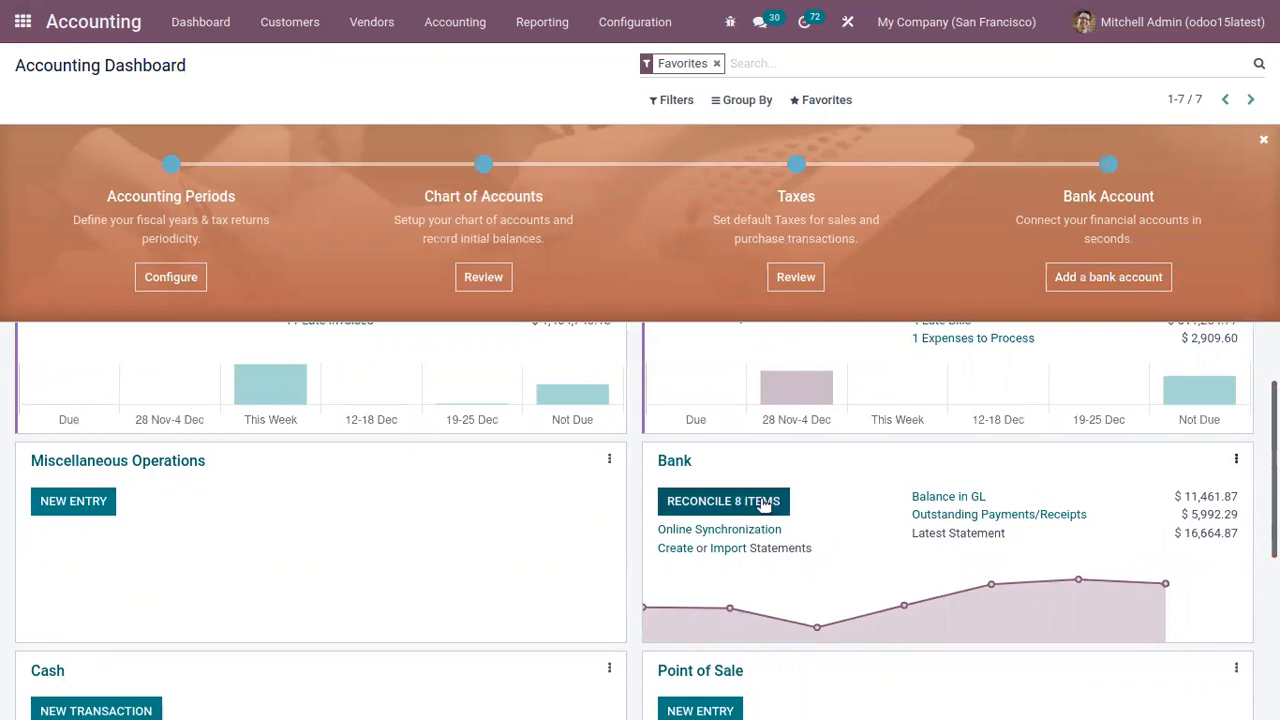
{"action": "left_click", "coordinate": [740, 499]}
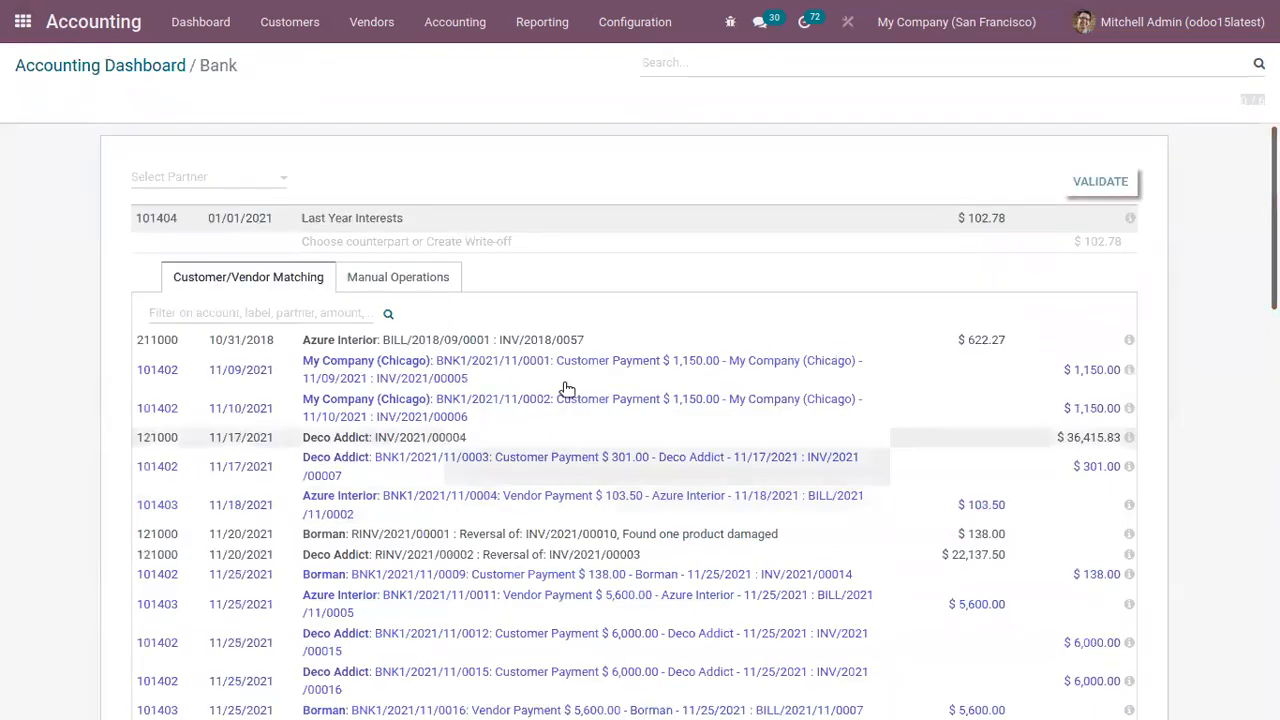
{"action": "mouse_move", "coordinate": [1275, 220]}
{"action": "left_mouse_down"}
{"action": "mouse_move", "coordinate": [1275, 568]}
{"action": "mouse_move", "coordinate": [1275, 215]}
{"action": "left_mouse_up"}
{"action": "left_click", "coordinate": [141, 67]}
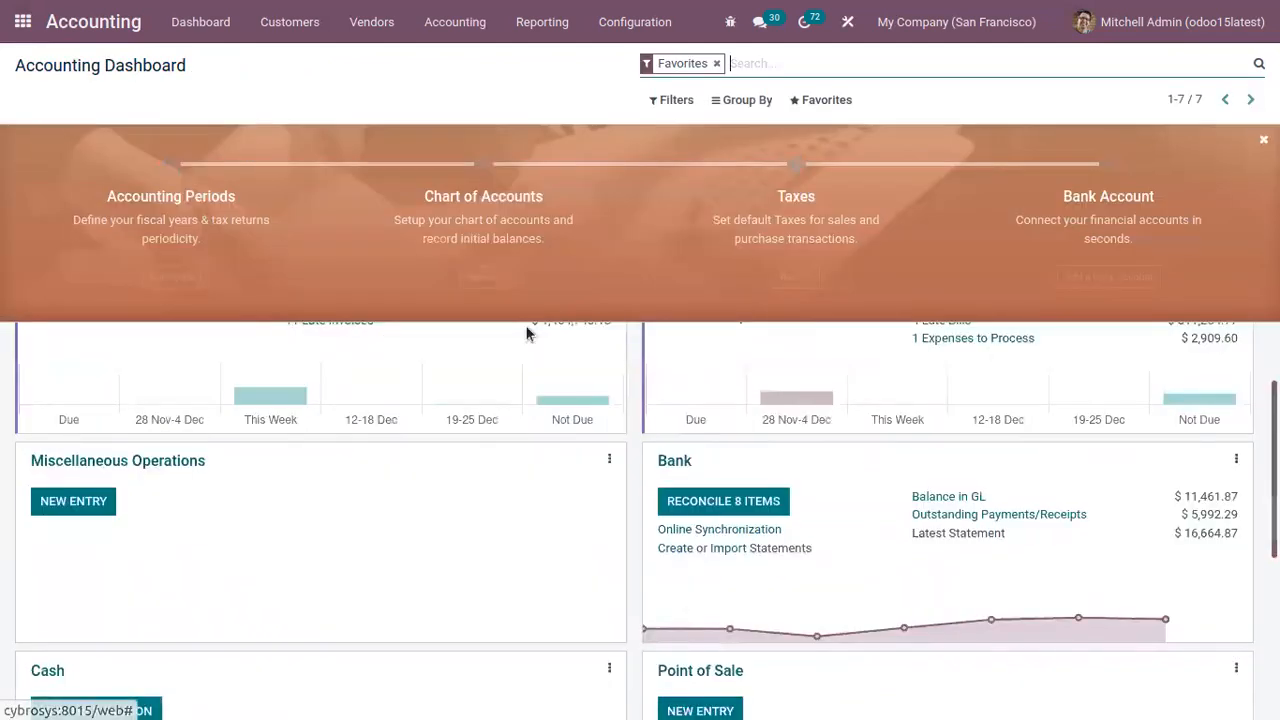
- View the Bank journal's list of statements and return to the accounting dashboard
{"action": "left_click", "coordinate": [1236, 460]}
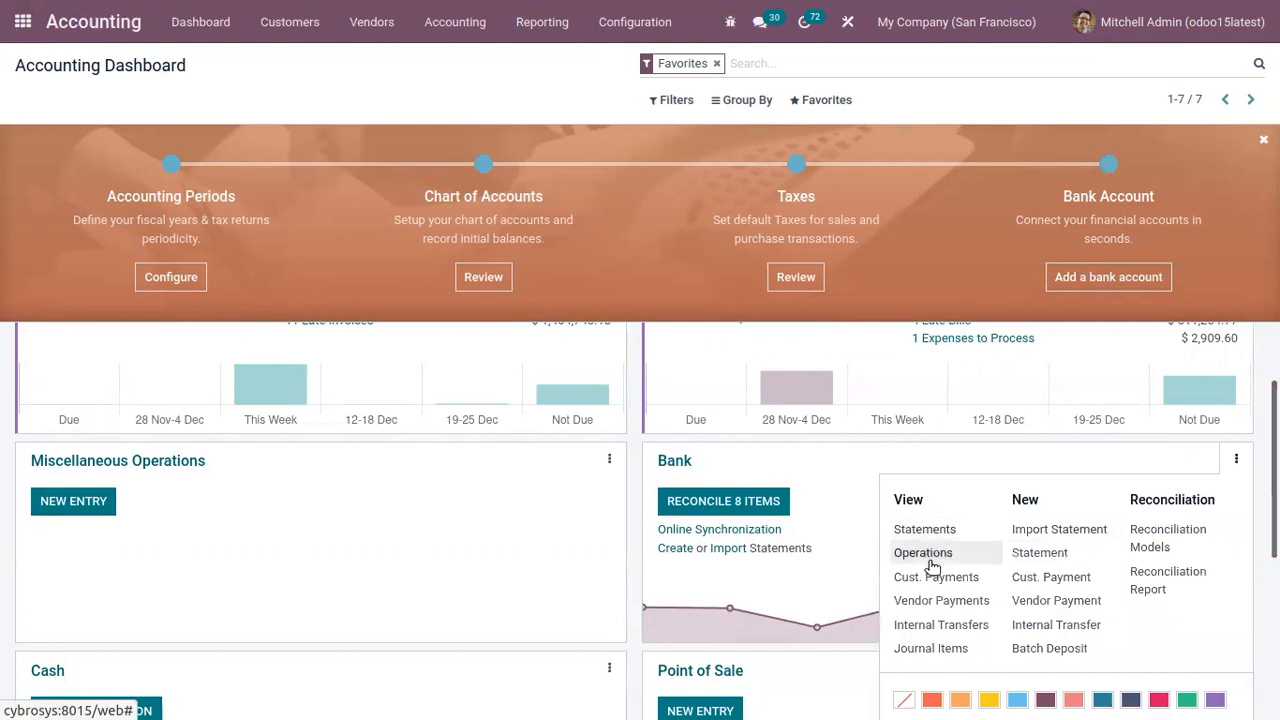
{"action": "left_click", "coordinate": [926, 530]}
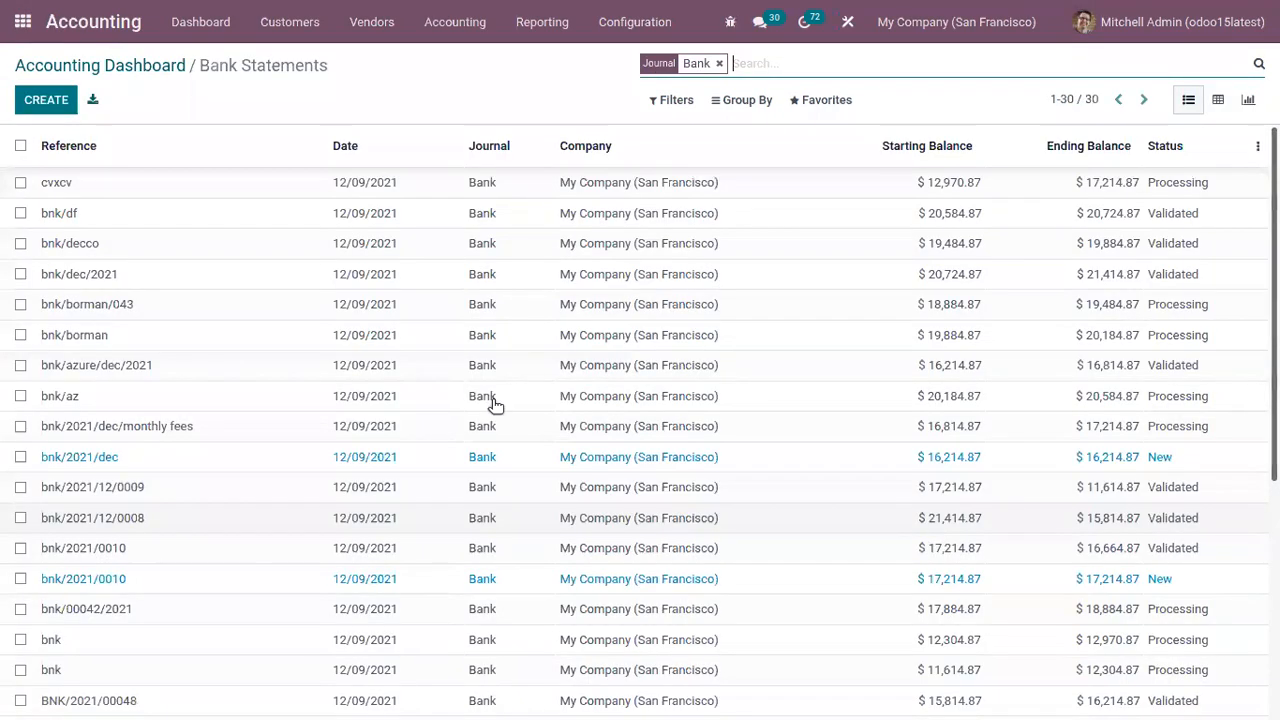
{"action": "left_click", "coordinate": [128, 62]}
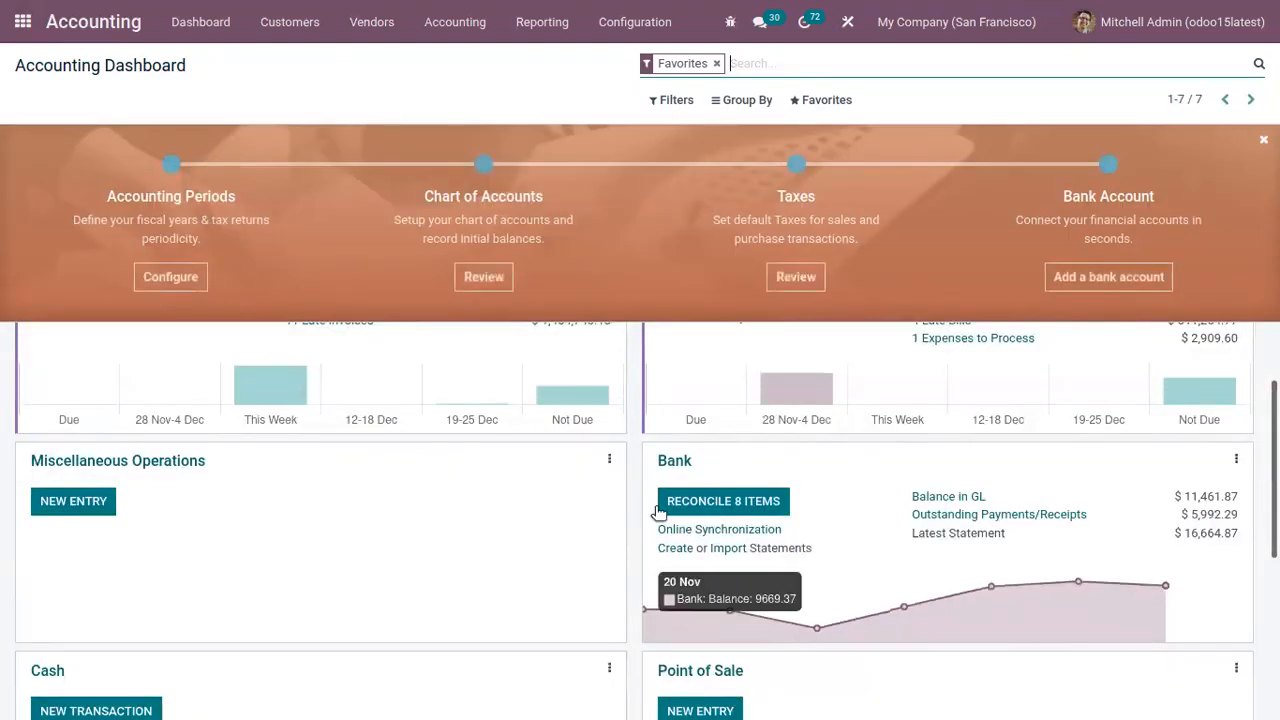
{"action": "left_click", "coordinate": [680, 460]}
{"action": "left_click", "coordinate": [145, 64]}
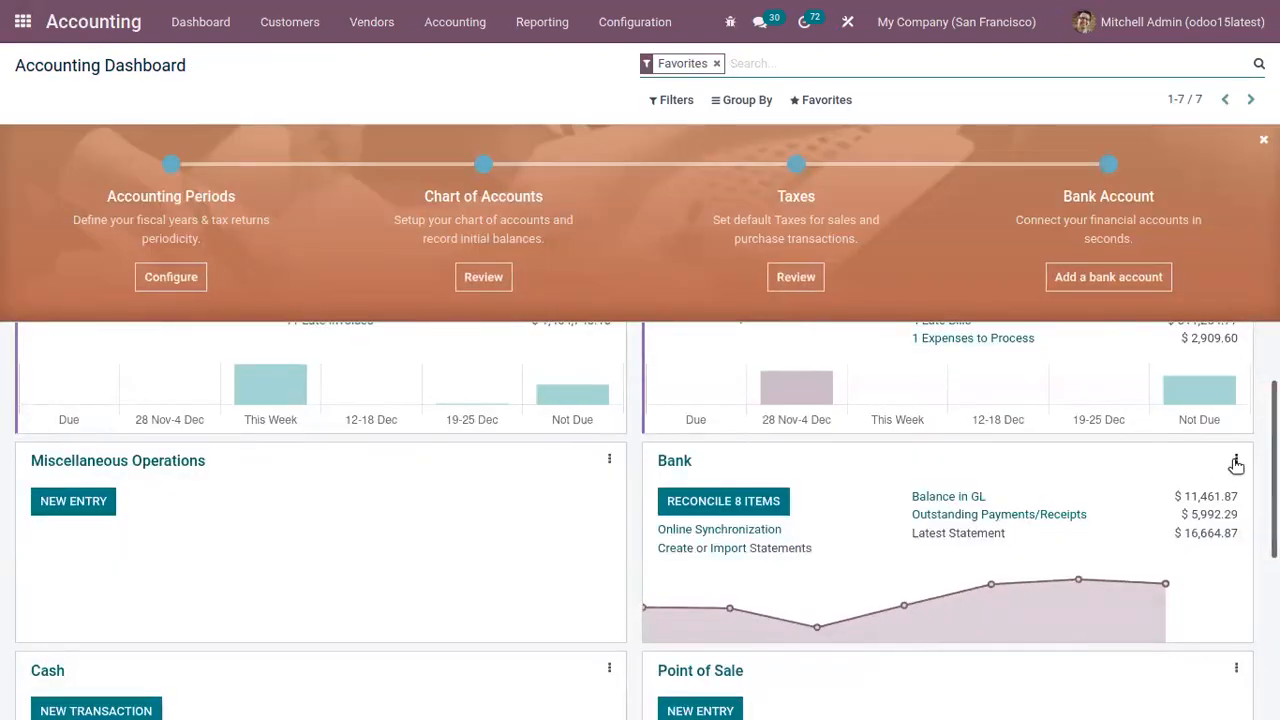
- View the Bank journal's operations as bank statement lines and return to the accounting dashboard
{"action": "left_click", "coordinate": [1236, 459]}
{"action": "left_click", "coordinate": [926, 555]}
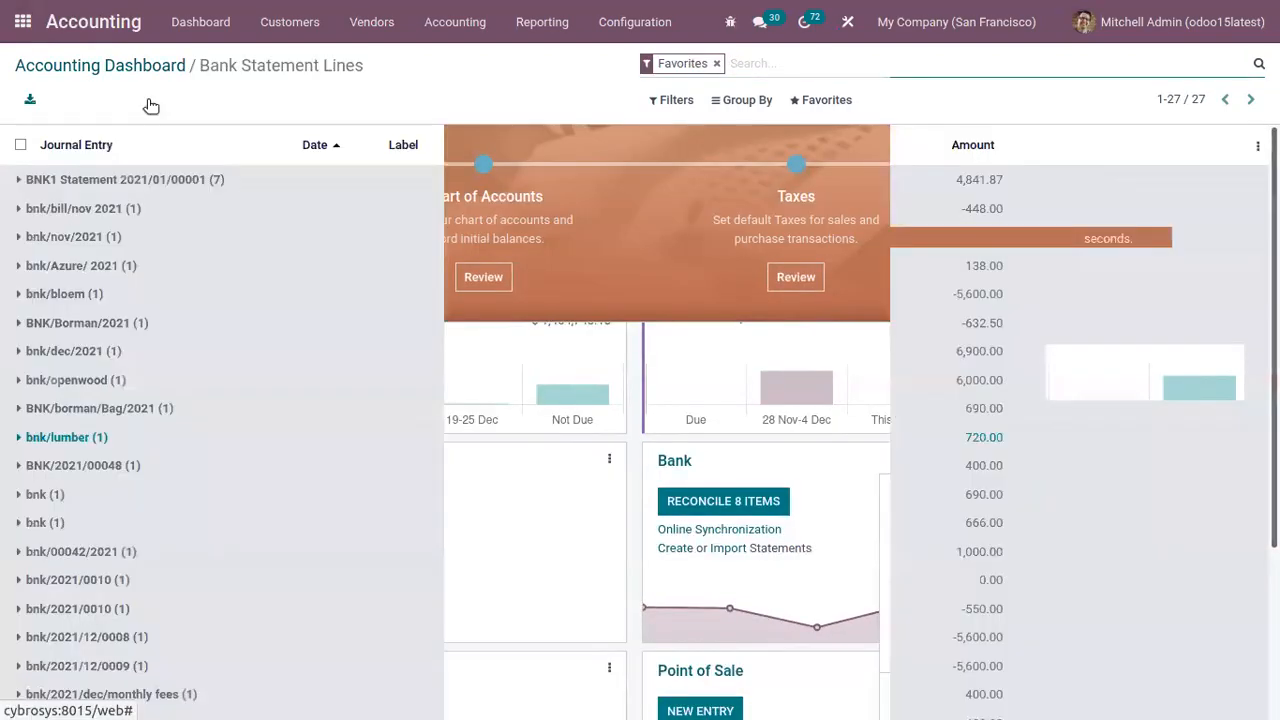
{"action": "left_click", "coordinate": [112, 70]}
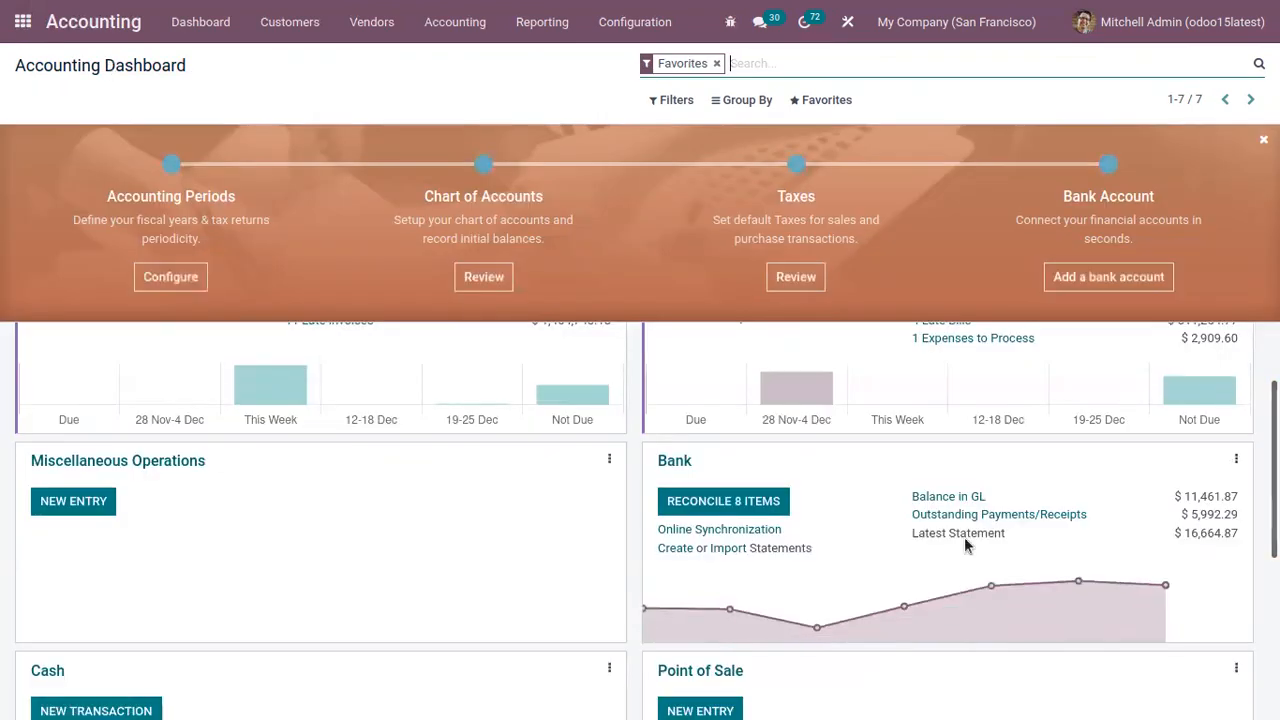
- View the reconciliation models available from the Bank journal's options and return to the accounting dashboard
{"action": "left_click", "coordinate": [1238, 461]}
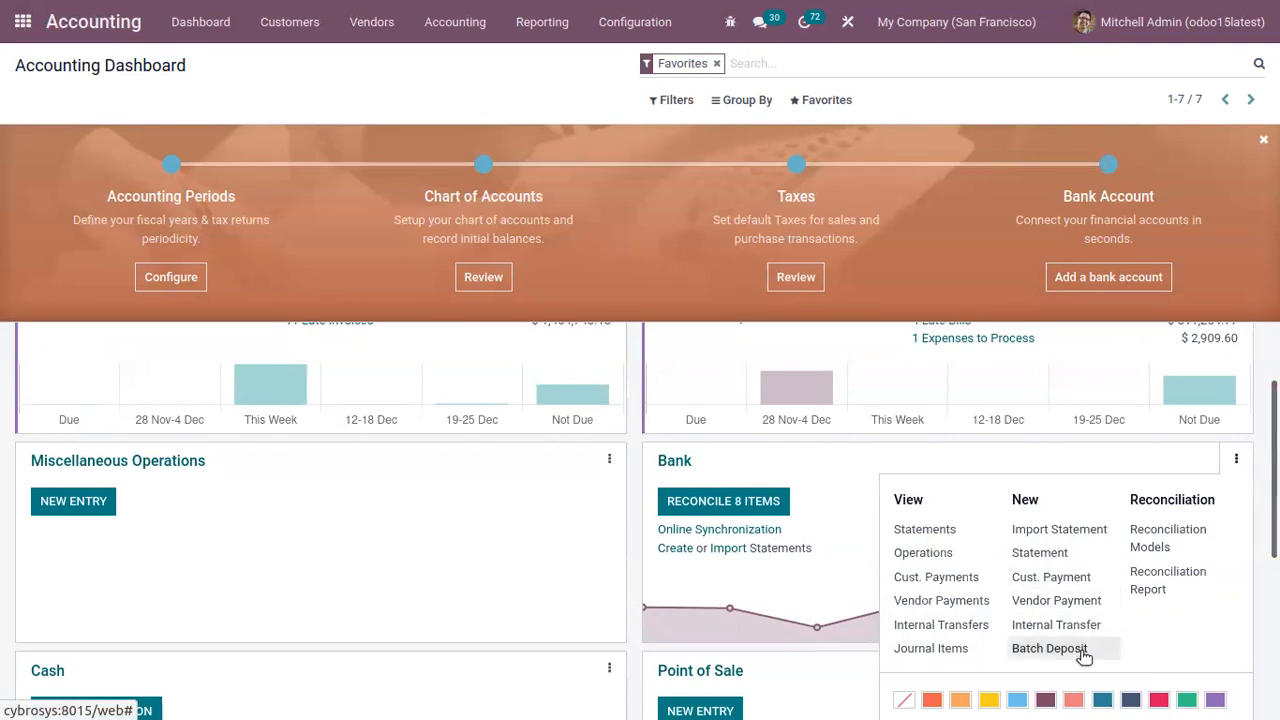
{"action": "left_click", "coordinate": [1176, 538]}
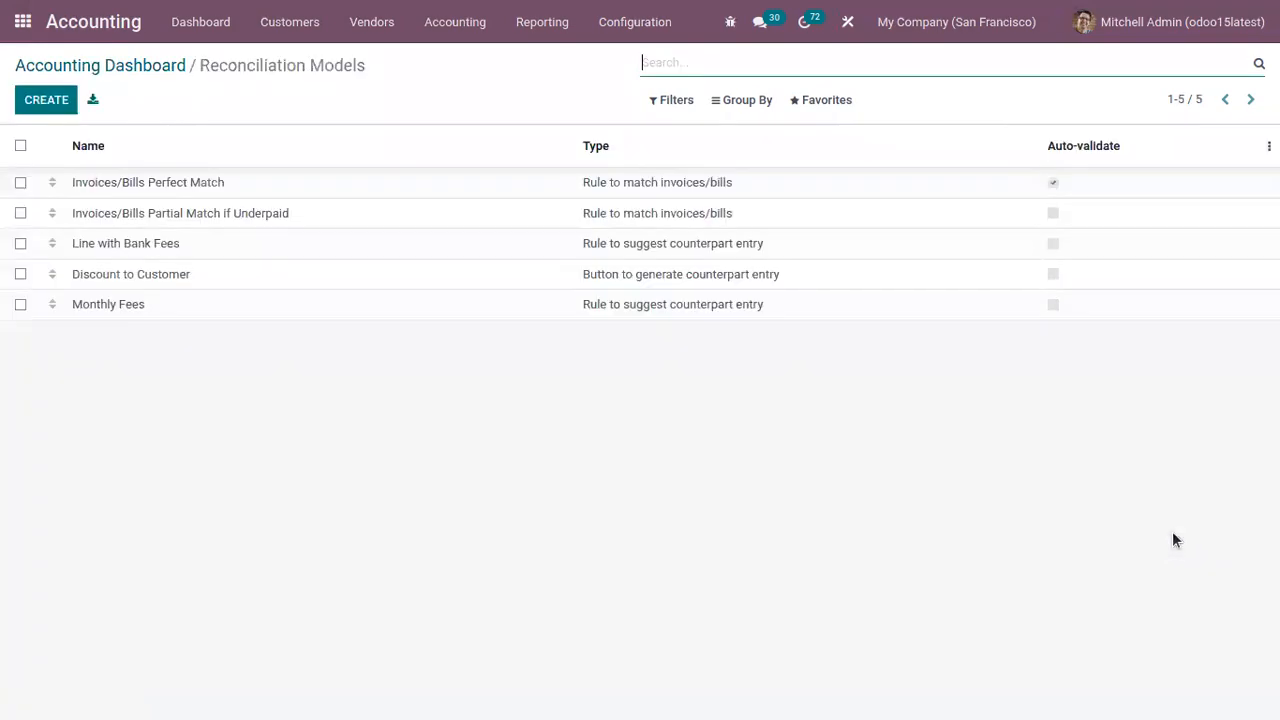
{"action": "left_click", "coordinate": [145, 67]}
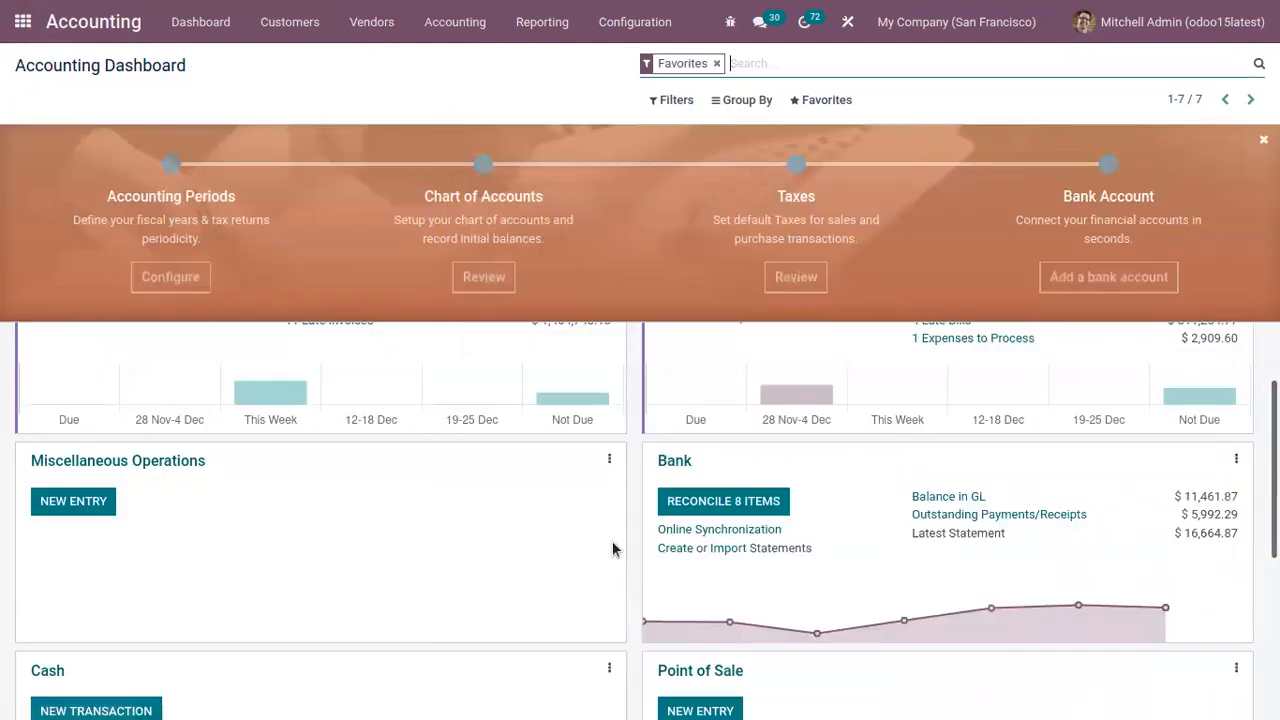
- Open the Bank journal's reconciliation report and examine the entries under Outstanding Receipts and Outstanding Payments, collapsing both sections again
{"action": "left_click", "coordinate": [1236, 459]}
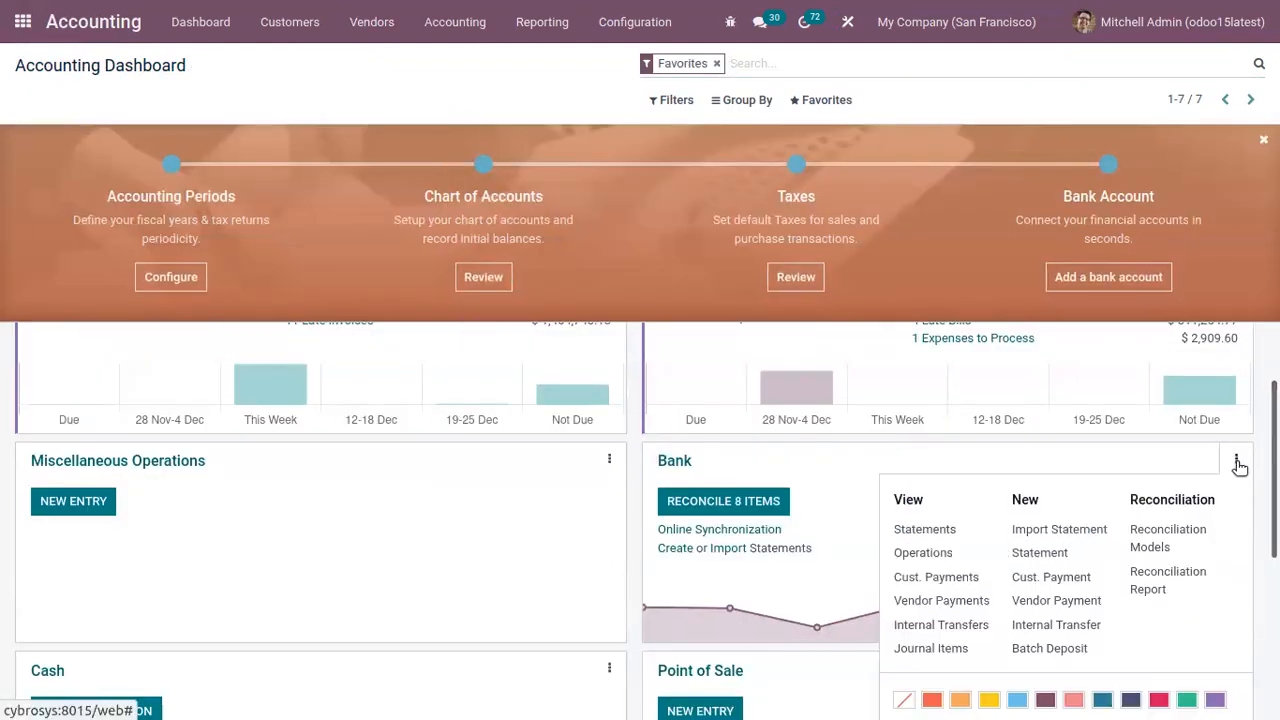
{"action": "left_click", "coordinate": [1168, 580]}
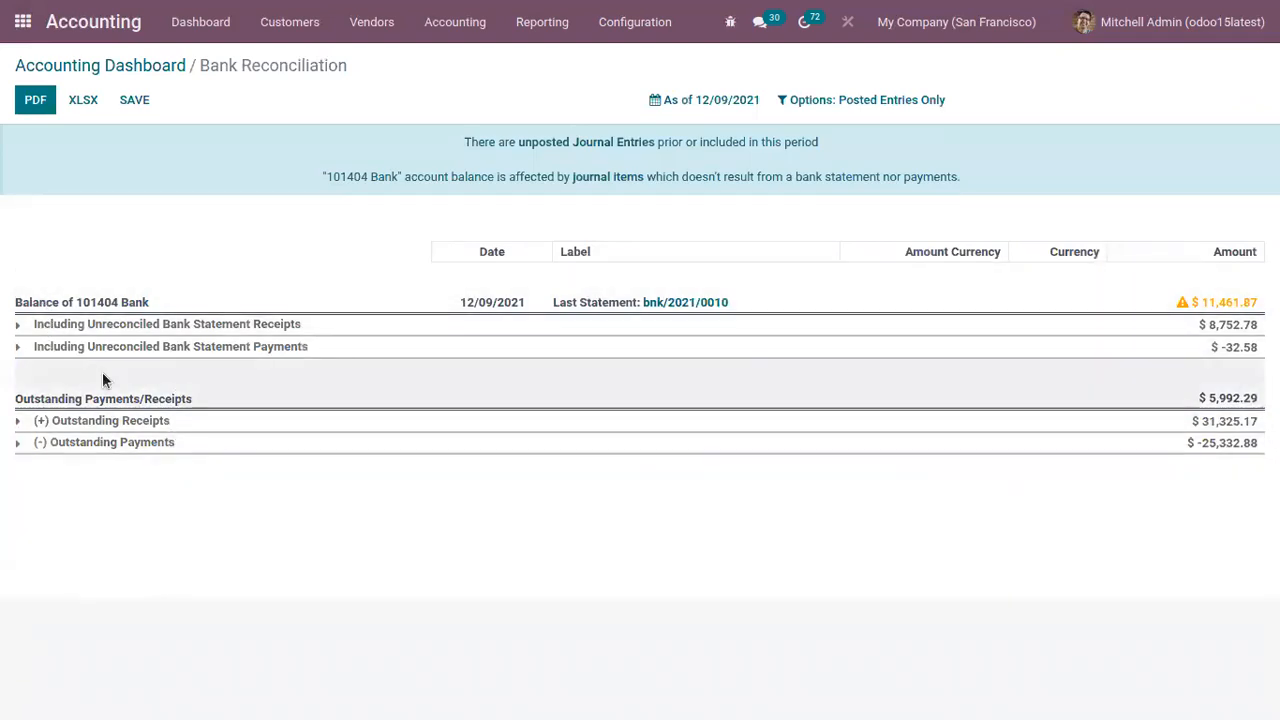
{"action": "left_click", "coordinate": [18, 425]}
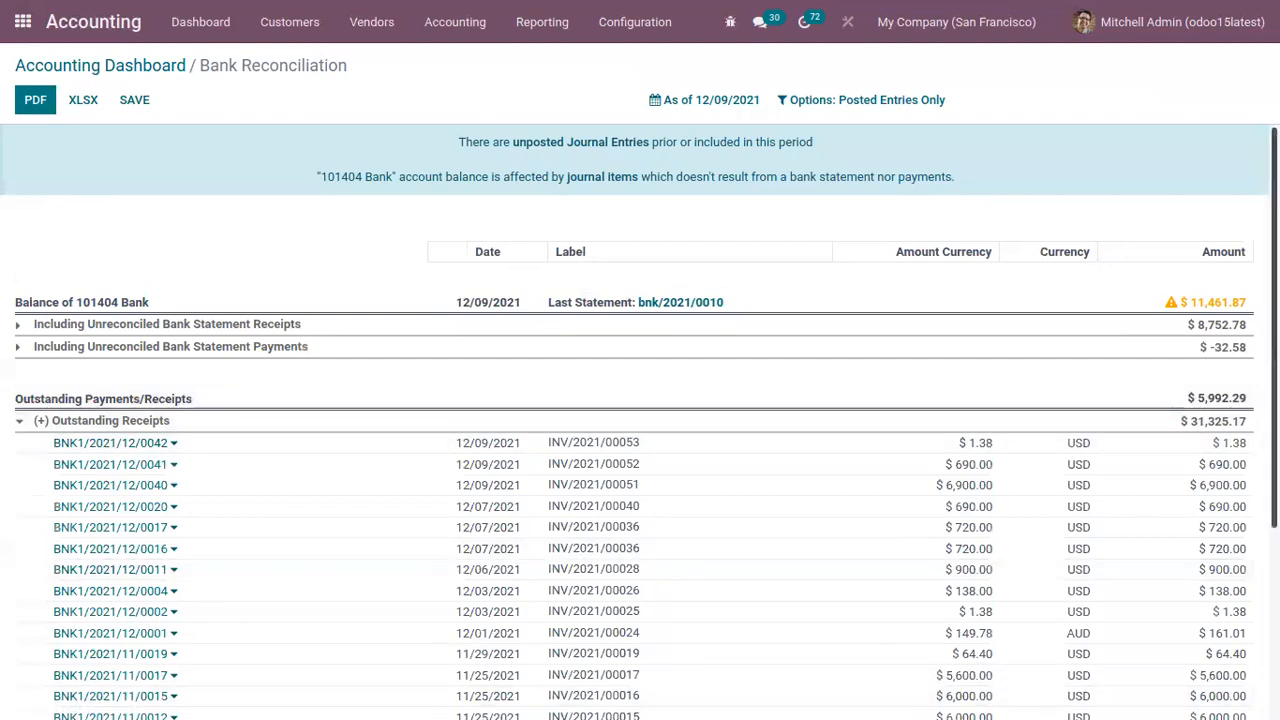
{"action": "scroll", "coordinate": [640, 420], "scroll_direction": "down", "scroll_amount": 3}
{"action": "scroll", "coordinate": [310, 705], "scroll_direction": "up", "scroll_amount": 1}
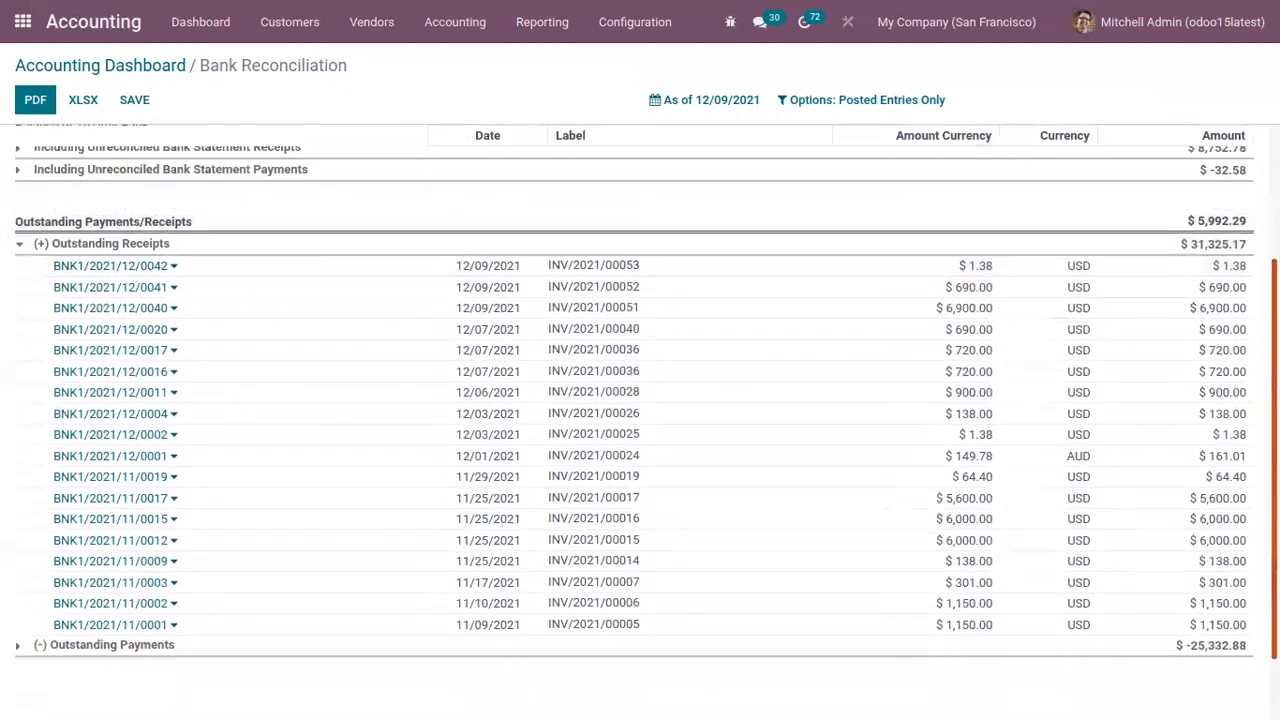
{"action": "left_click", "coordinate": [17, 655]}
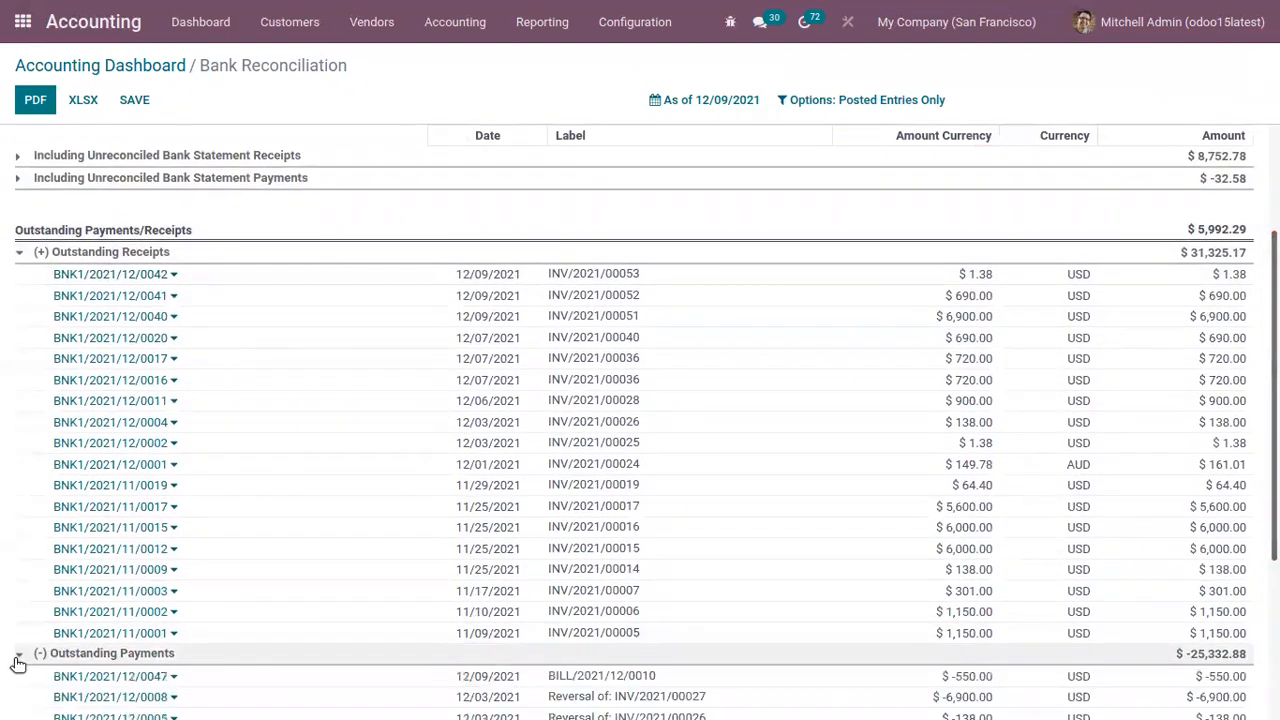
{"action": "scroll", "coordinate": [17, 660], "scroll_direction": "down", "scroll_amount": 2}
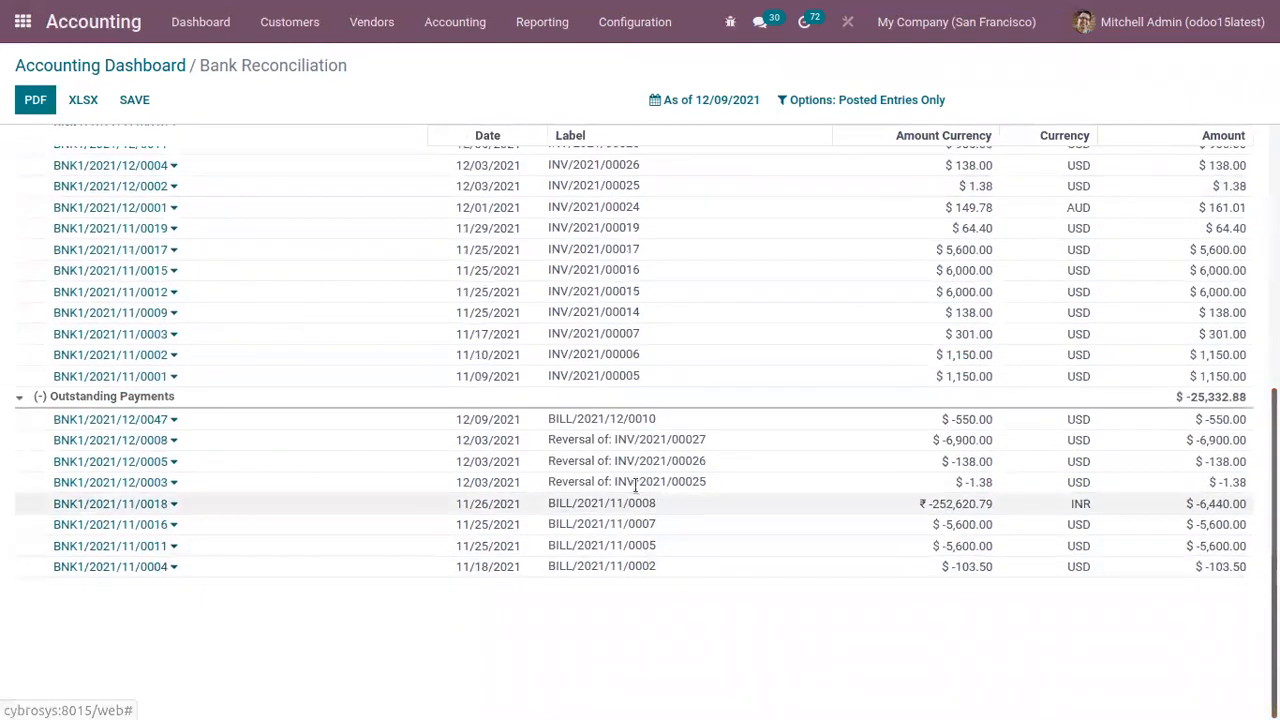
{"action": "left_click_drag", "start_coordinate": [1274, 530], "coordinate": [1241, 276]}
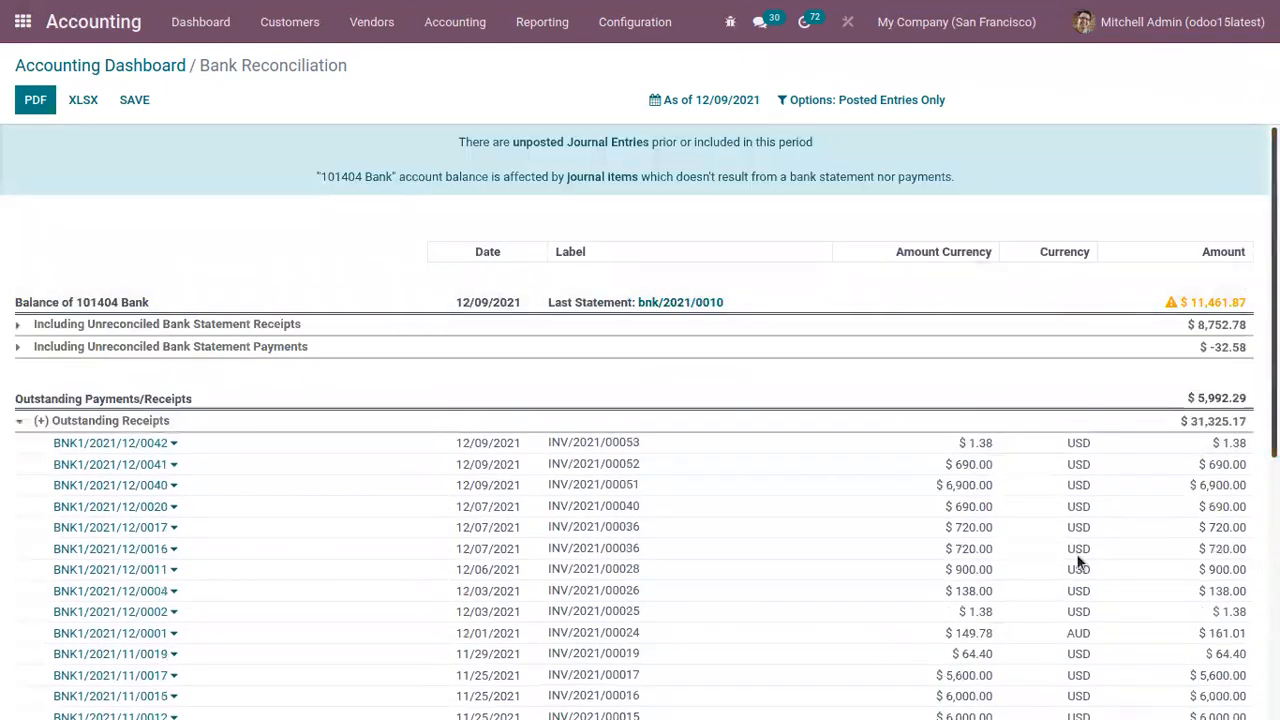
{"action": "left_click", "coordinate": [19, 421]}
{"action": "left_click", "coordinate": [17, 446]}
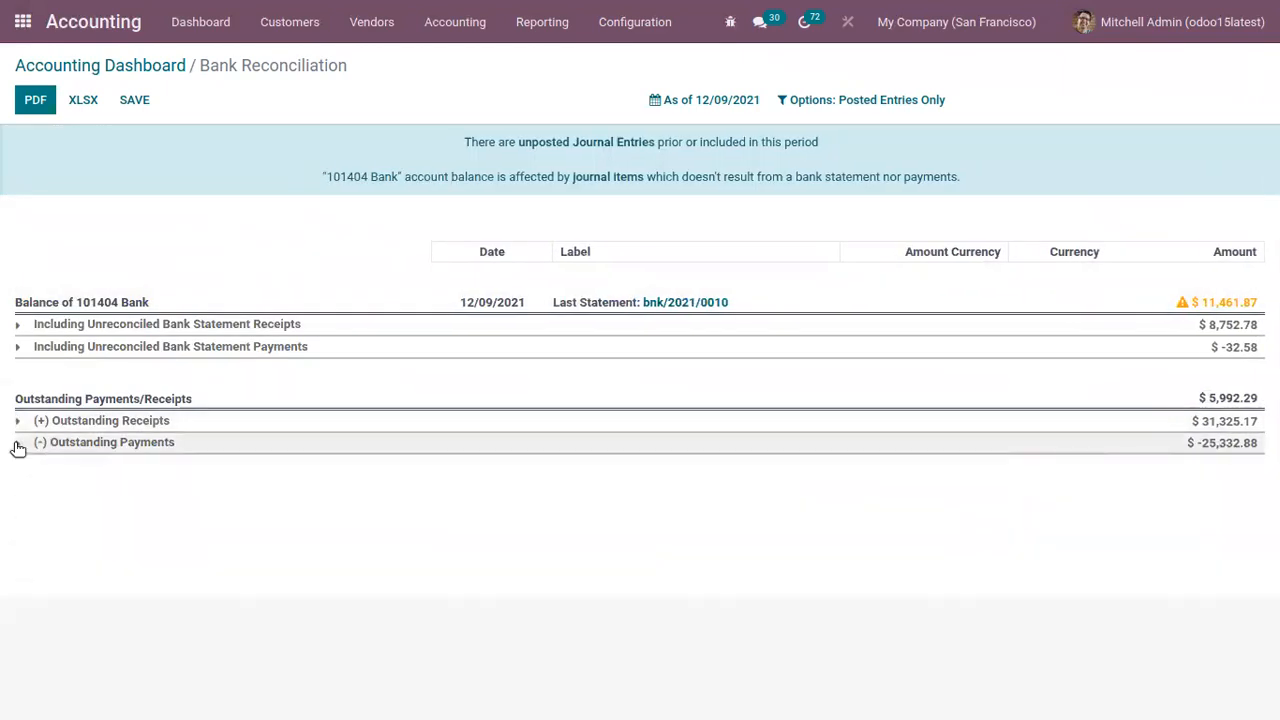
- Check the Bank journal's outstanding payments/receipts amount on the accounting dashboard and open the General Ledger for its GL balance
{"action": "left_click", "coordinate": [137, 65]}
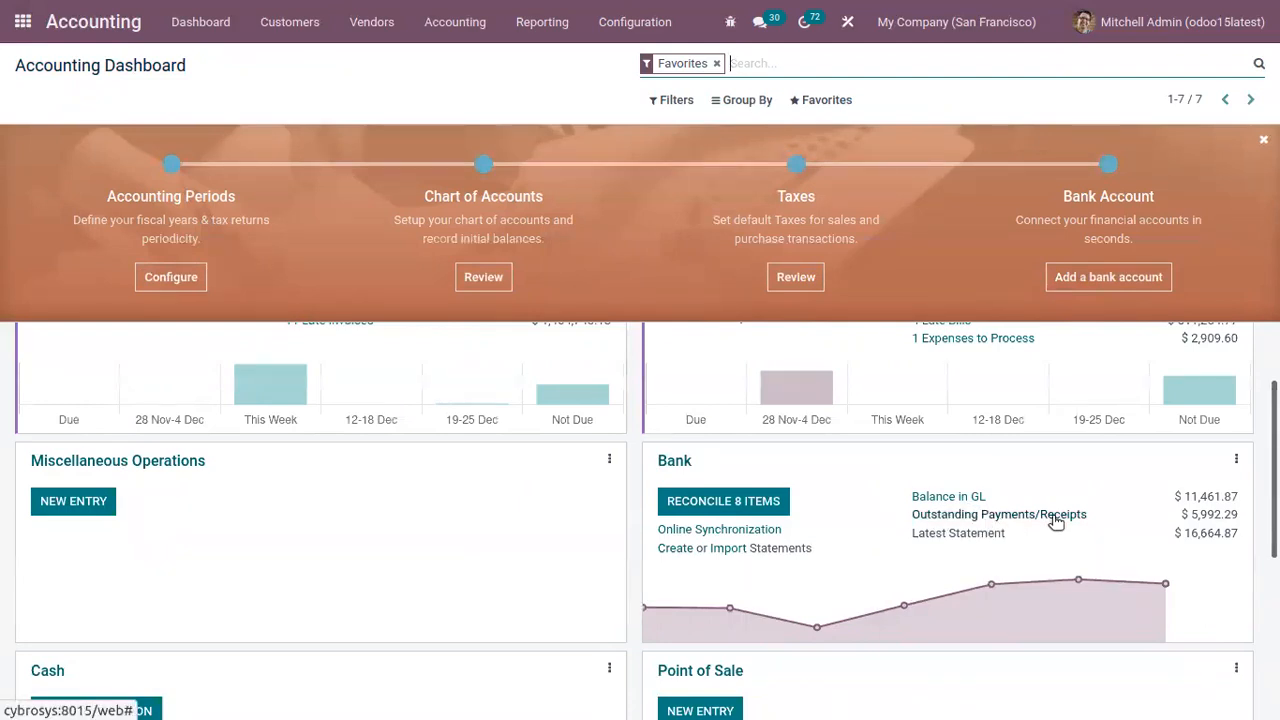
{"action": "left_click_drag", "start_coordinate": [1189, 514], "coordinate": [1251, 519]}
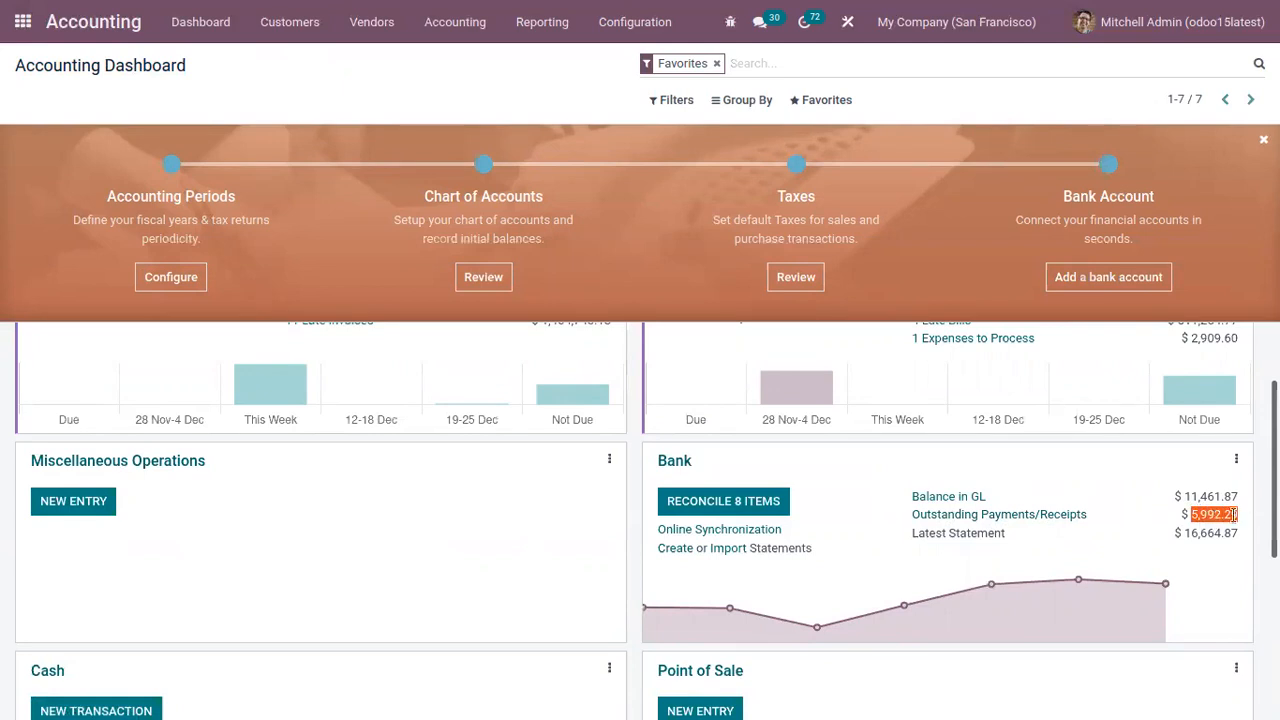
{"action": "left_click", "coordinate": [1243, 508]}
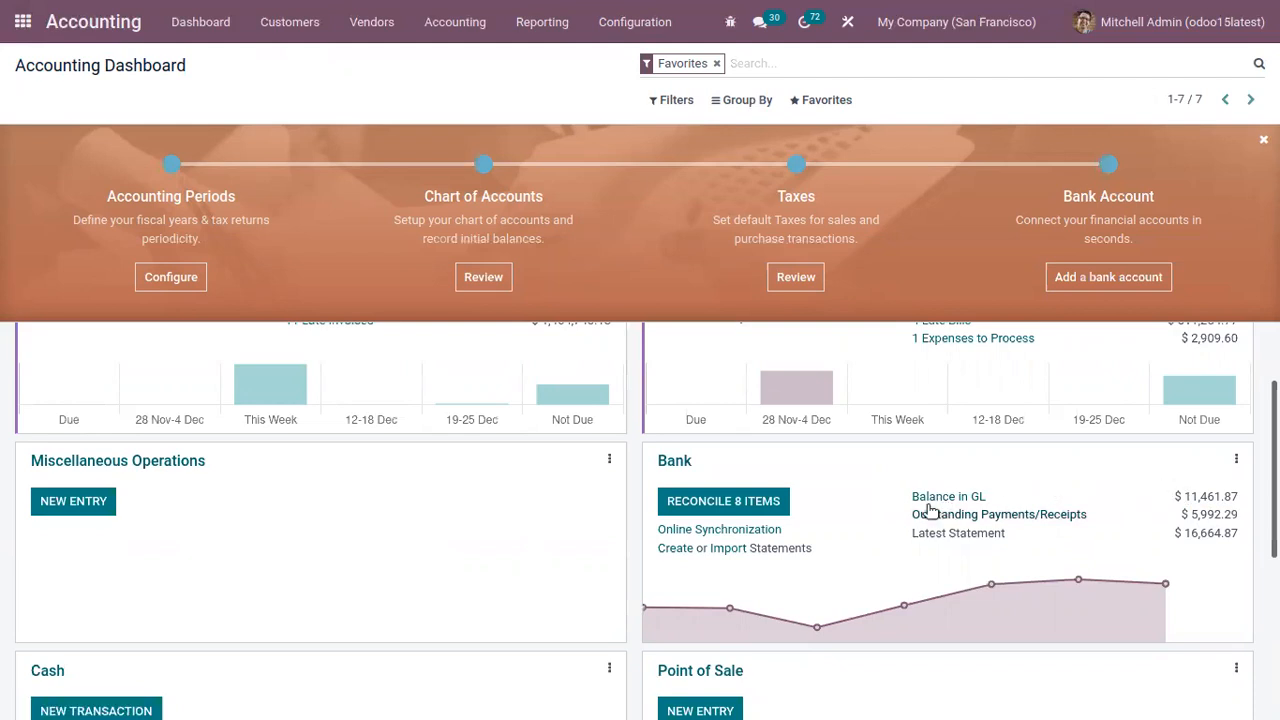
{"action": "left_click", "coordinate": [931, 498]}
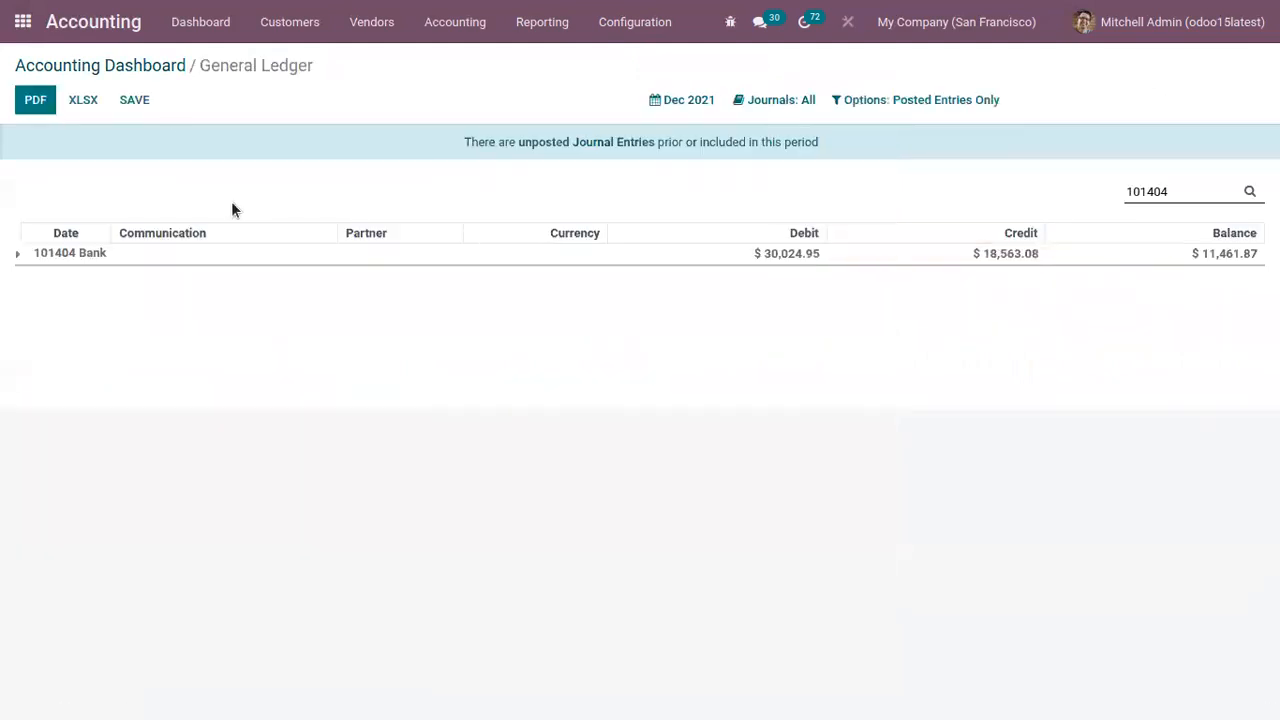
- Return to the accounting dashboard, view the file formats accepted for importing Bank journal statements, and close the upload dialog without importing
{"action": "left_click", "coordinate": [140, 68]}
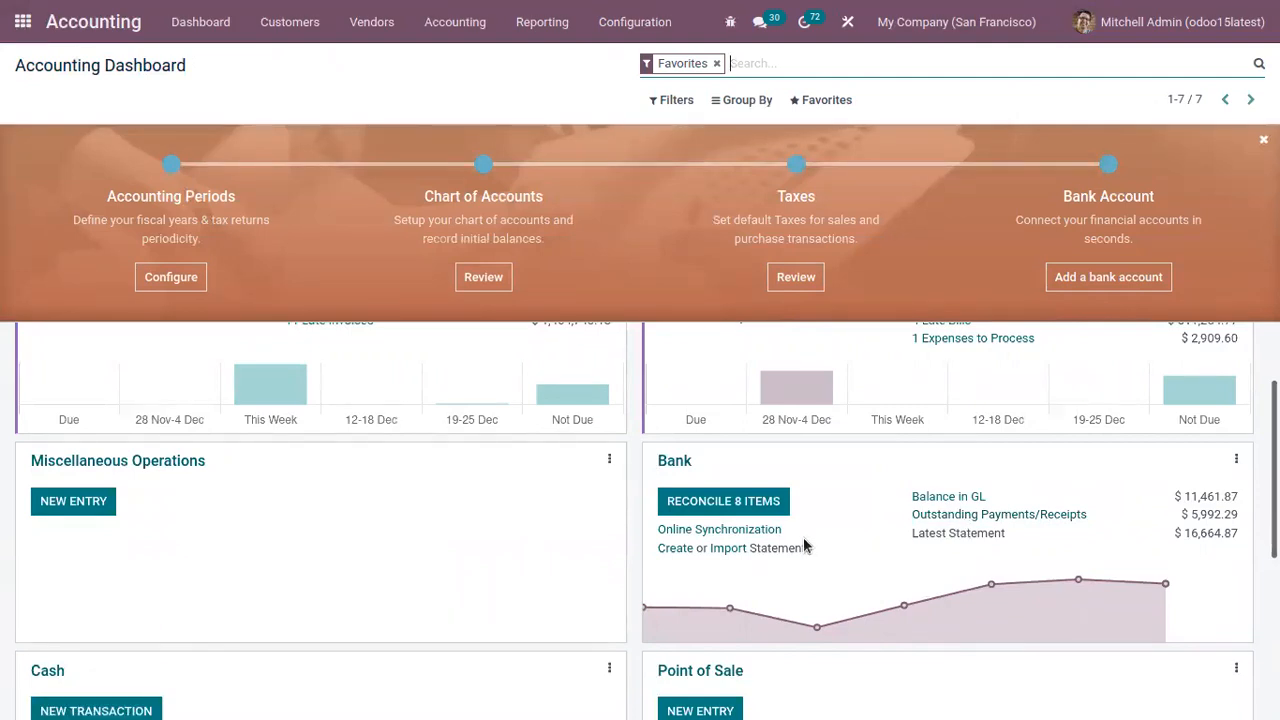
{"action": "left_click", "coordinate": [729, 549]}
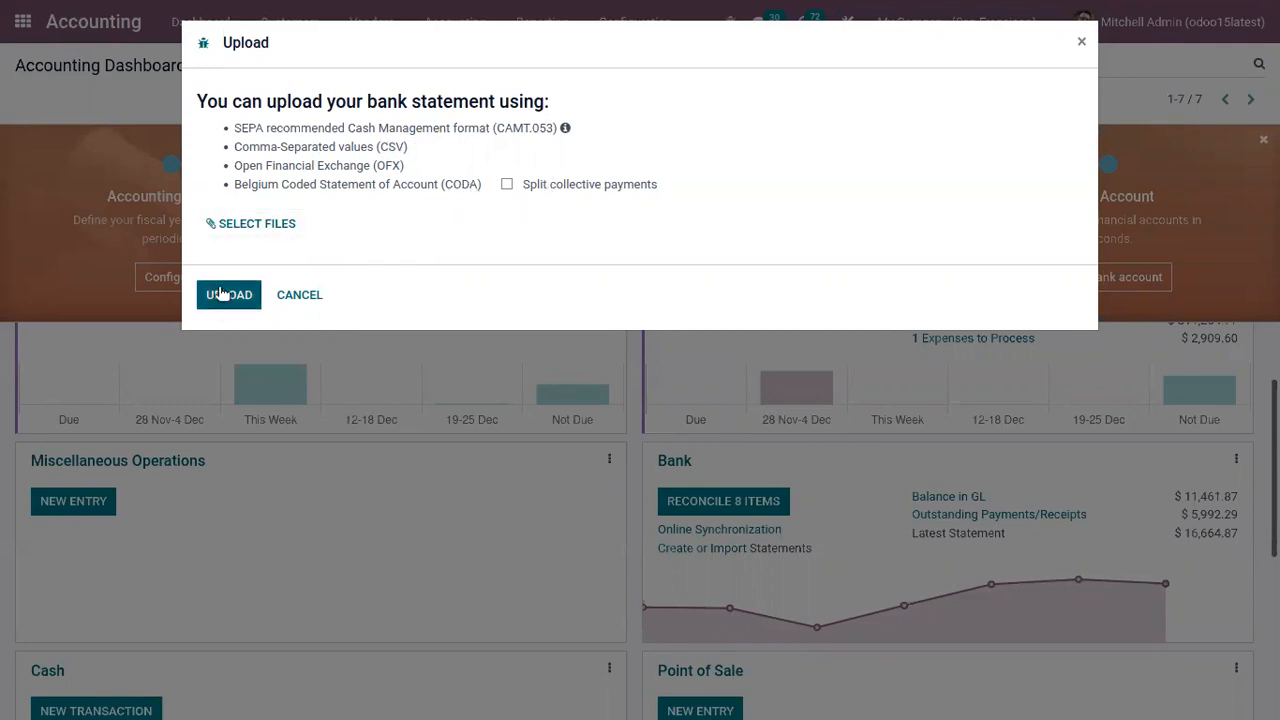
{"action": "left_click", "coordinate": [299, 295]}
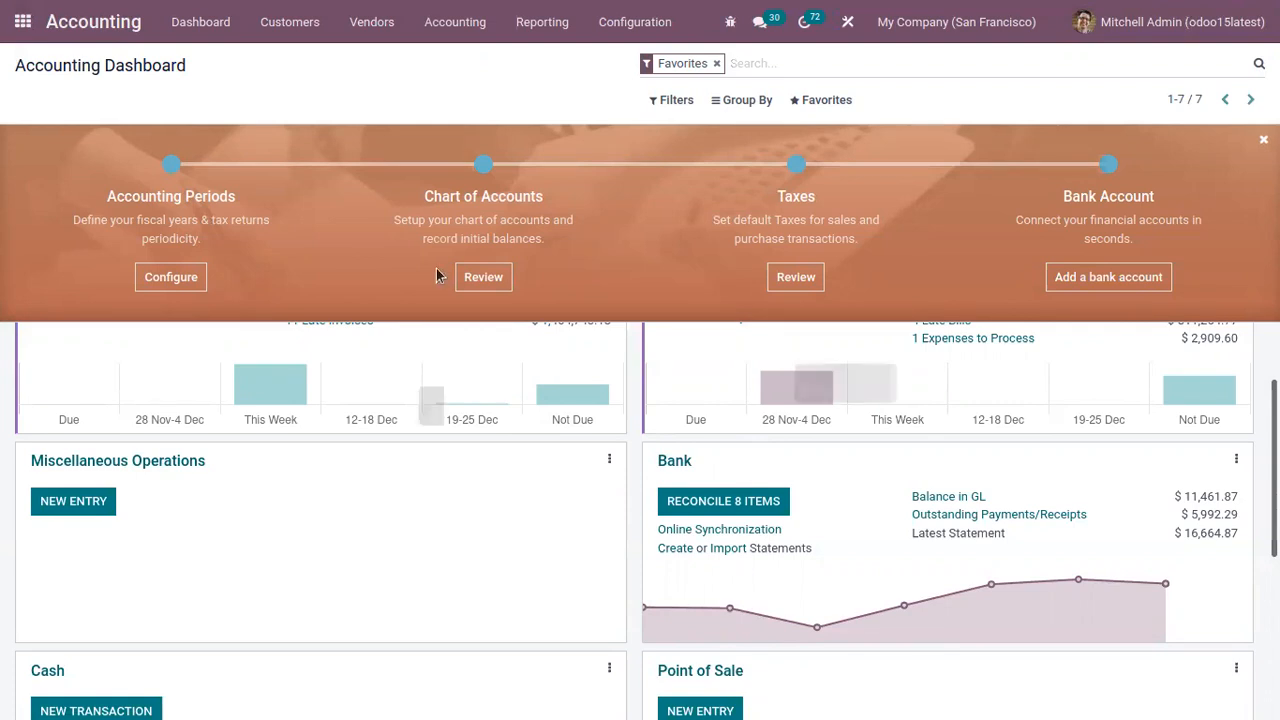
- View the unreconciled customer batch payments and the vendor batch payments, and return to the accounting dashboard
{"action": "left_click", "coordinate": [278, 22]}
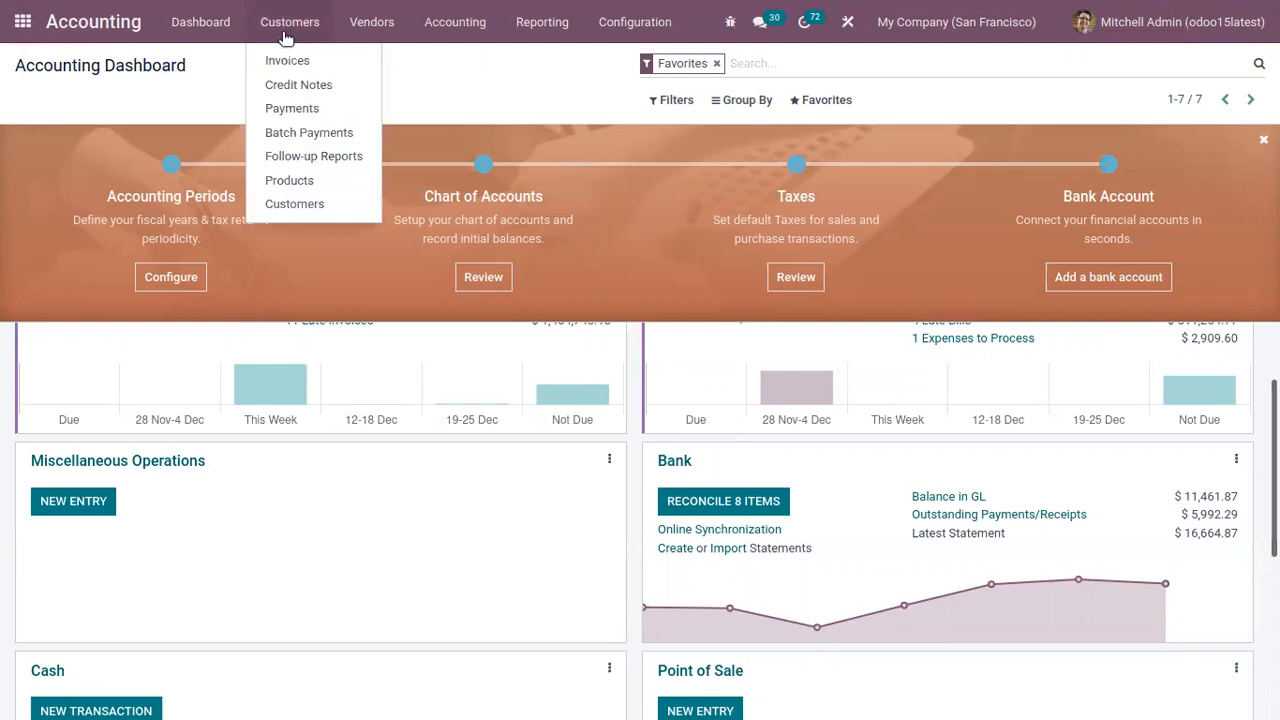
{"action": "left_click", "coordinate": [305, 133]}
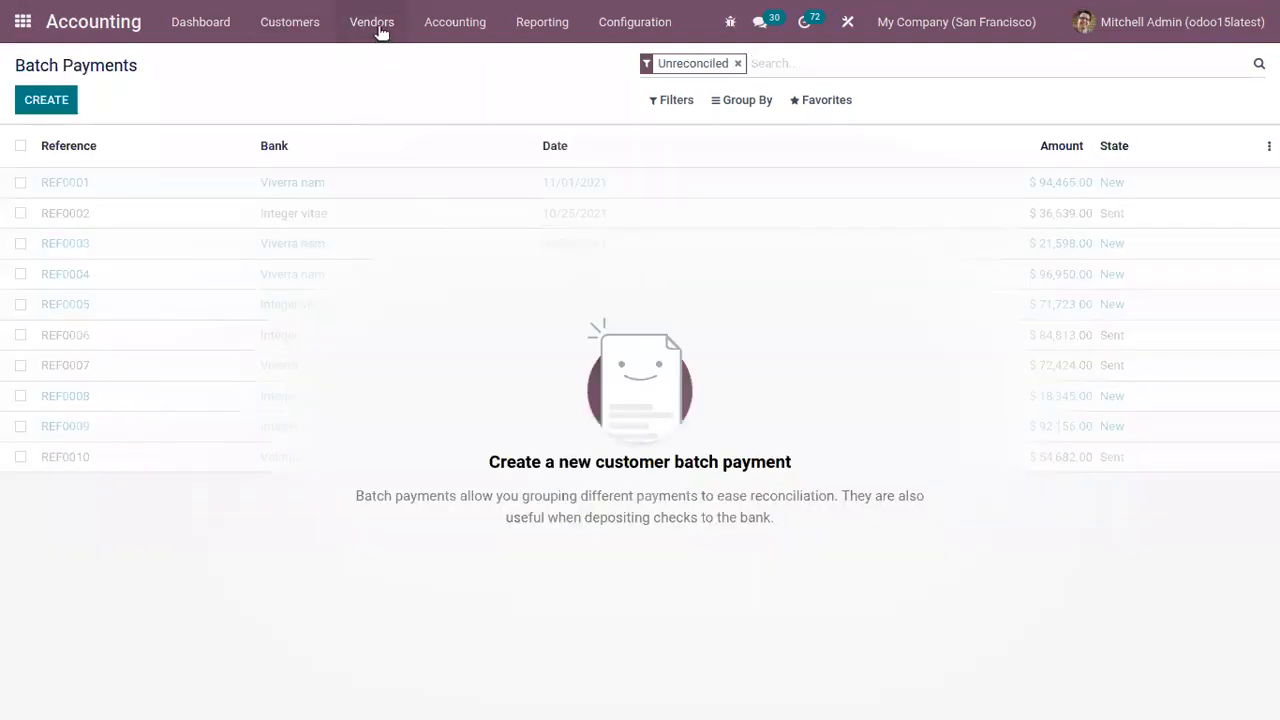
{"action": "left_click", "coordinate": [379, 30]}
{"action": "left_click", "coordinate": [397, 133]}
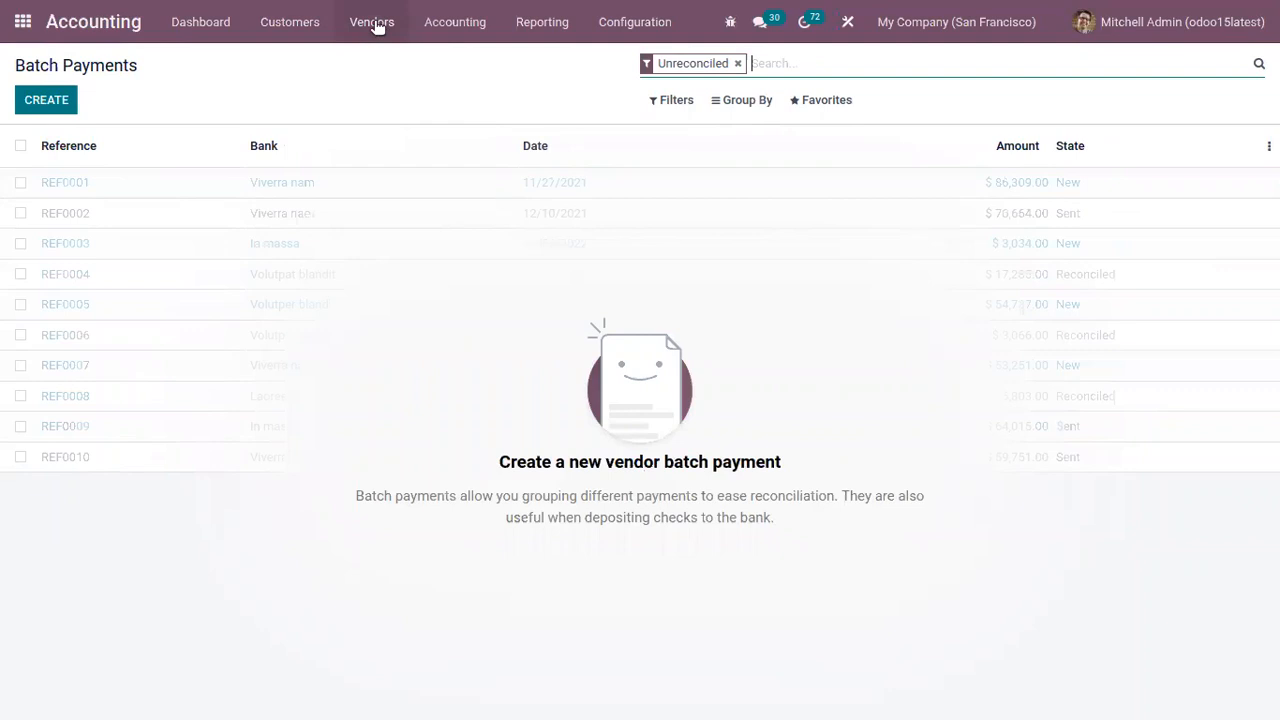
{"action": "left_click", "coordinate": [366, 30]}
{"action": "left_click", "coordinate": [364, 33]}
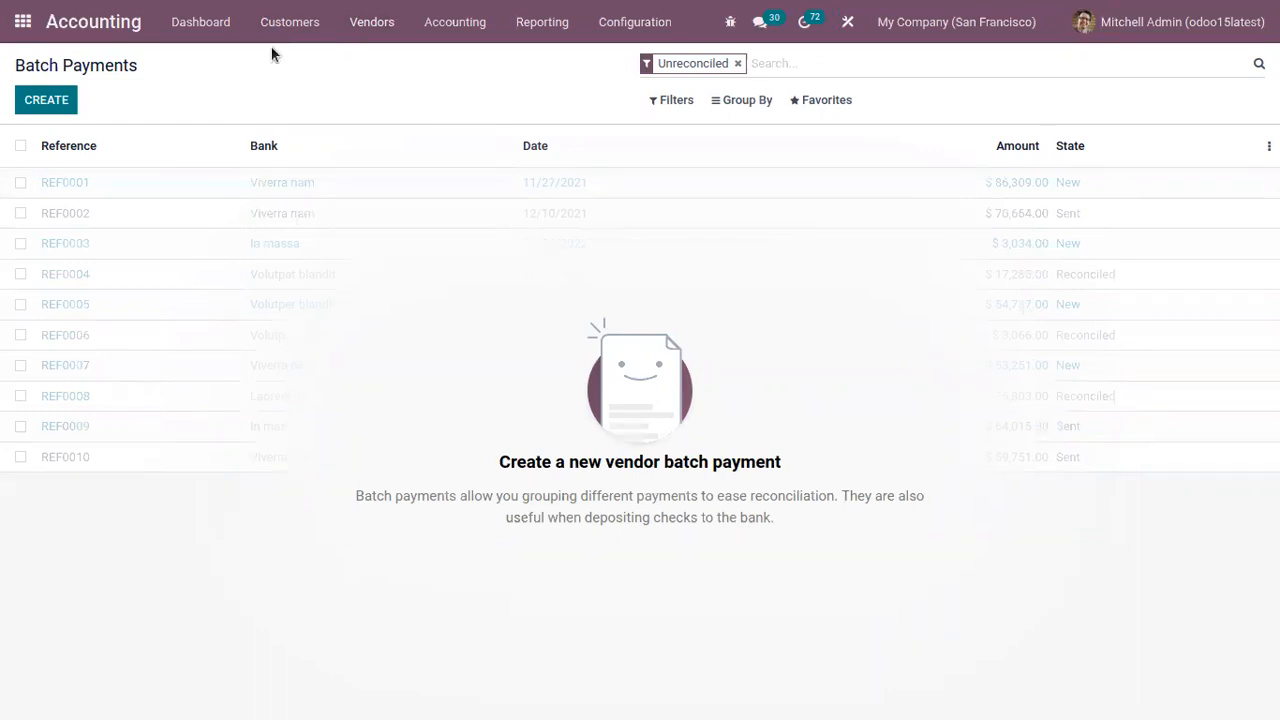
{"action": "left_click", "coordinate": [203, 30]}
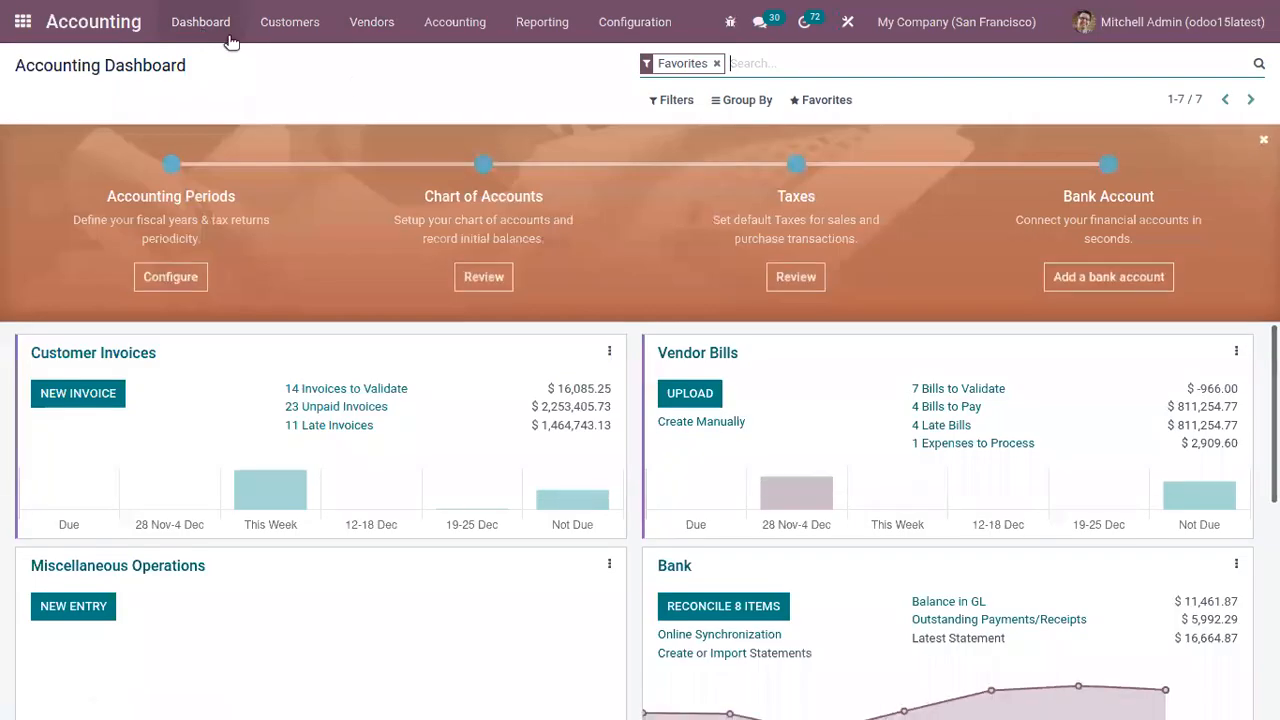